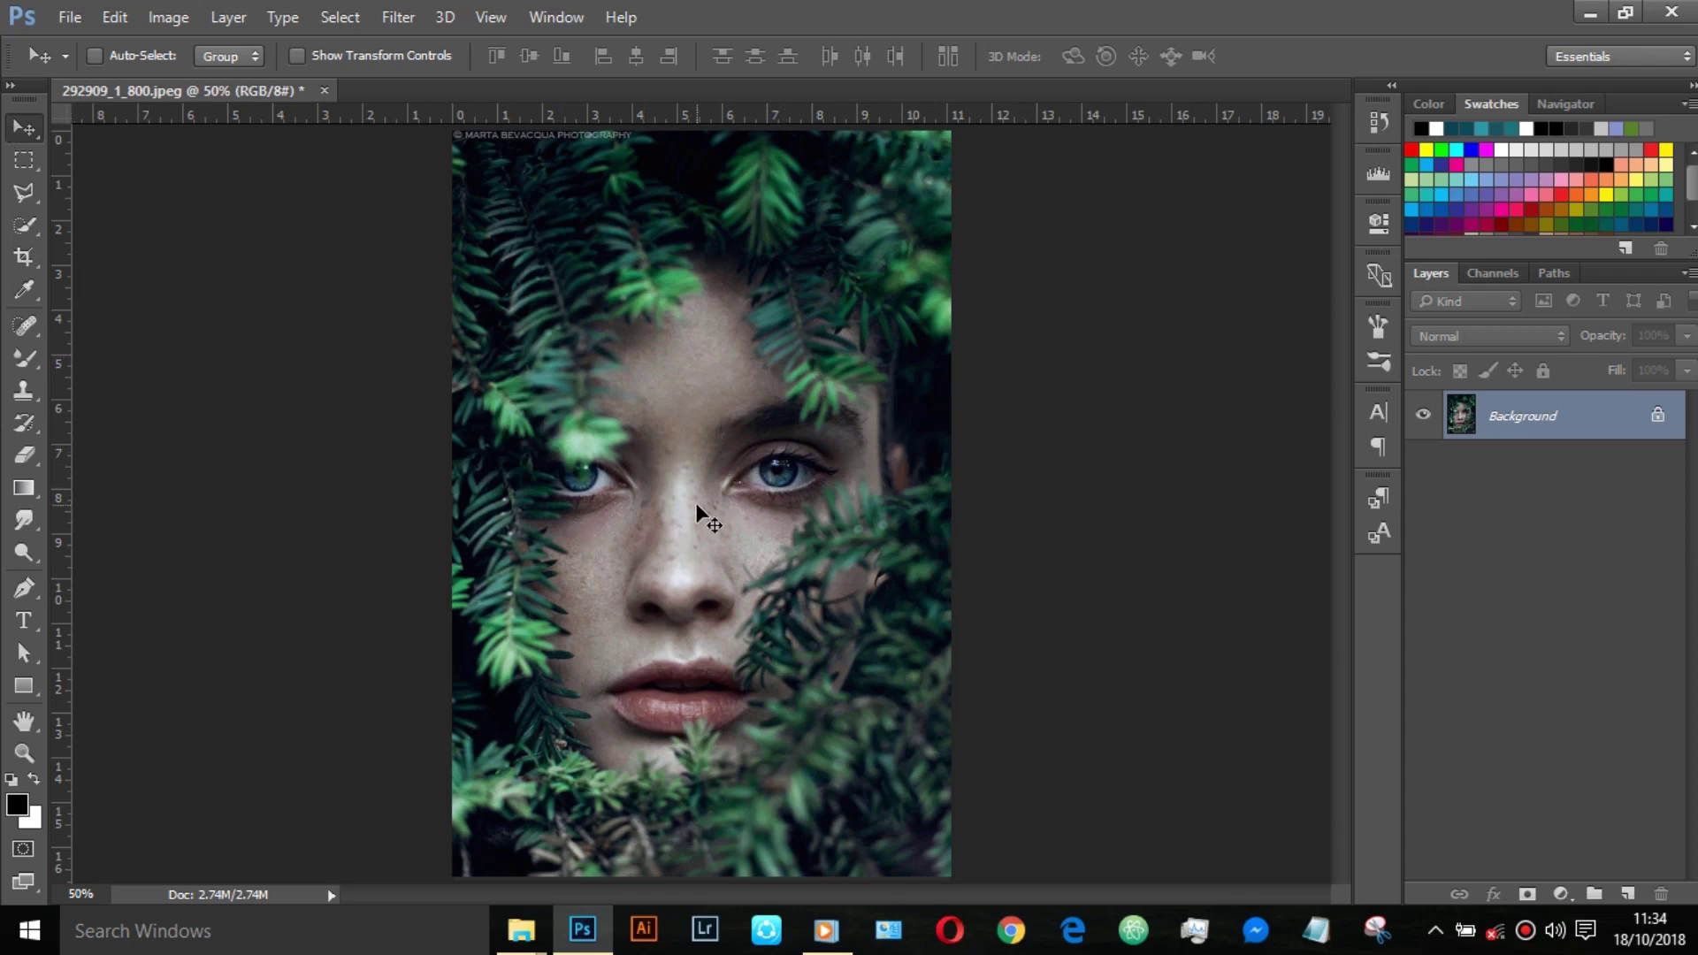
Step: Unlock the Background layer as Layer 0 and duplicate it into Layer 0 copy
key(ctrl+plus)
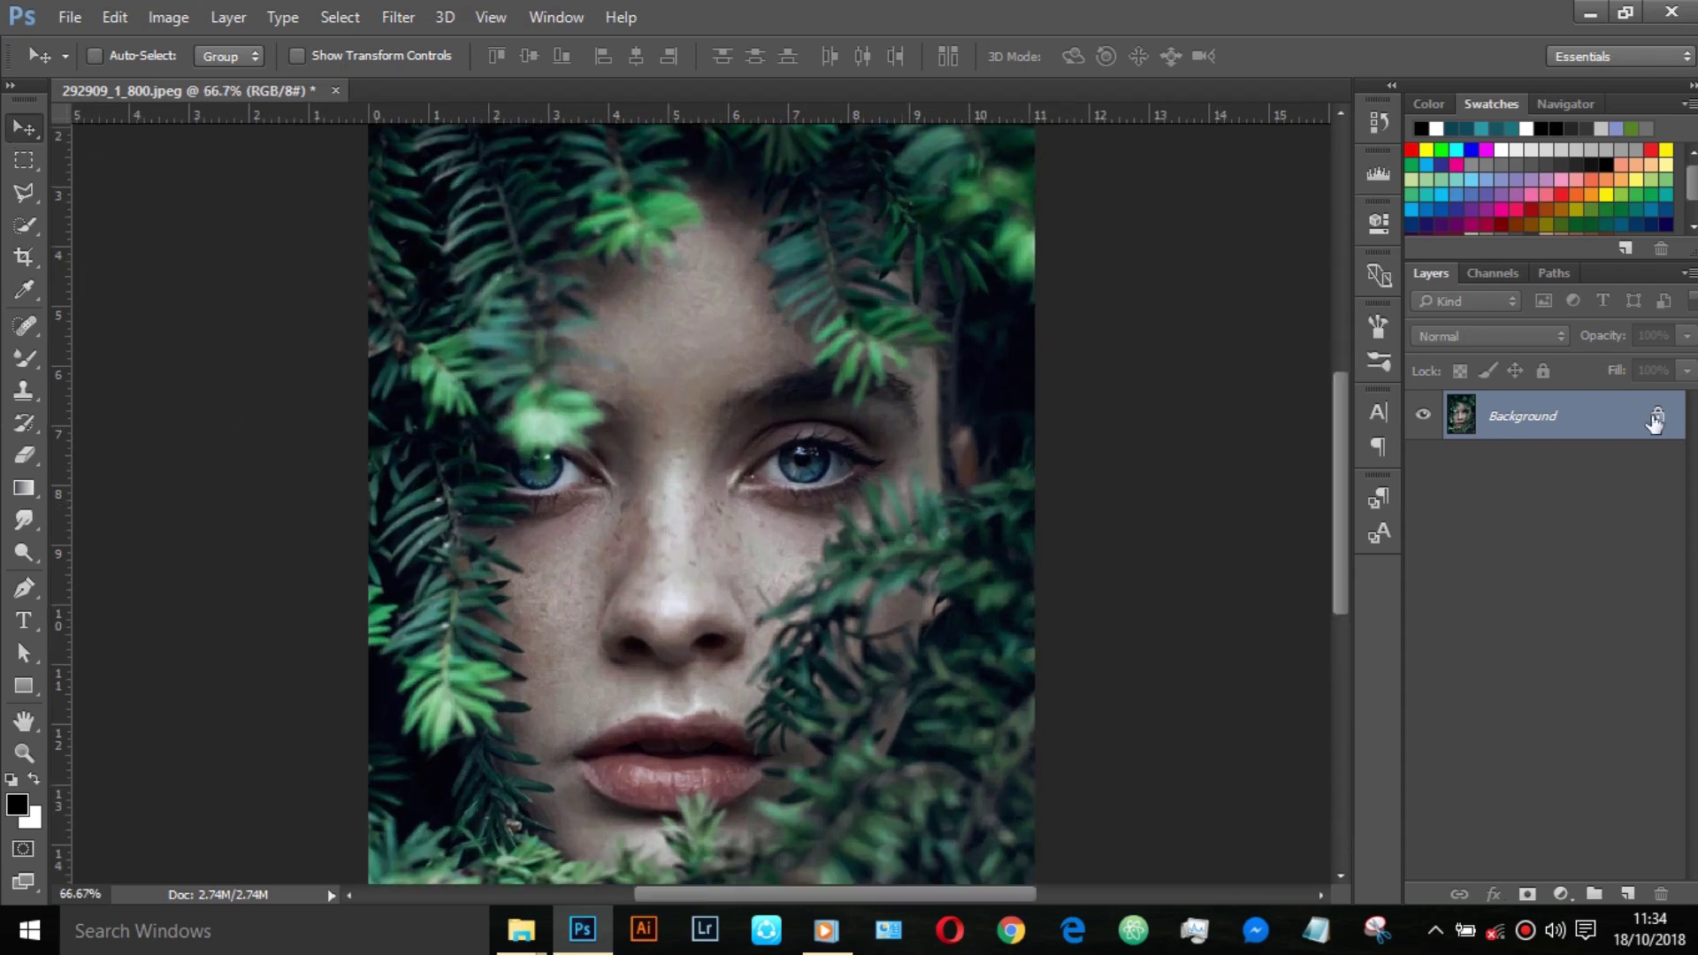
click(1658, 418)
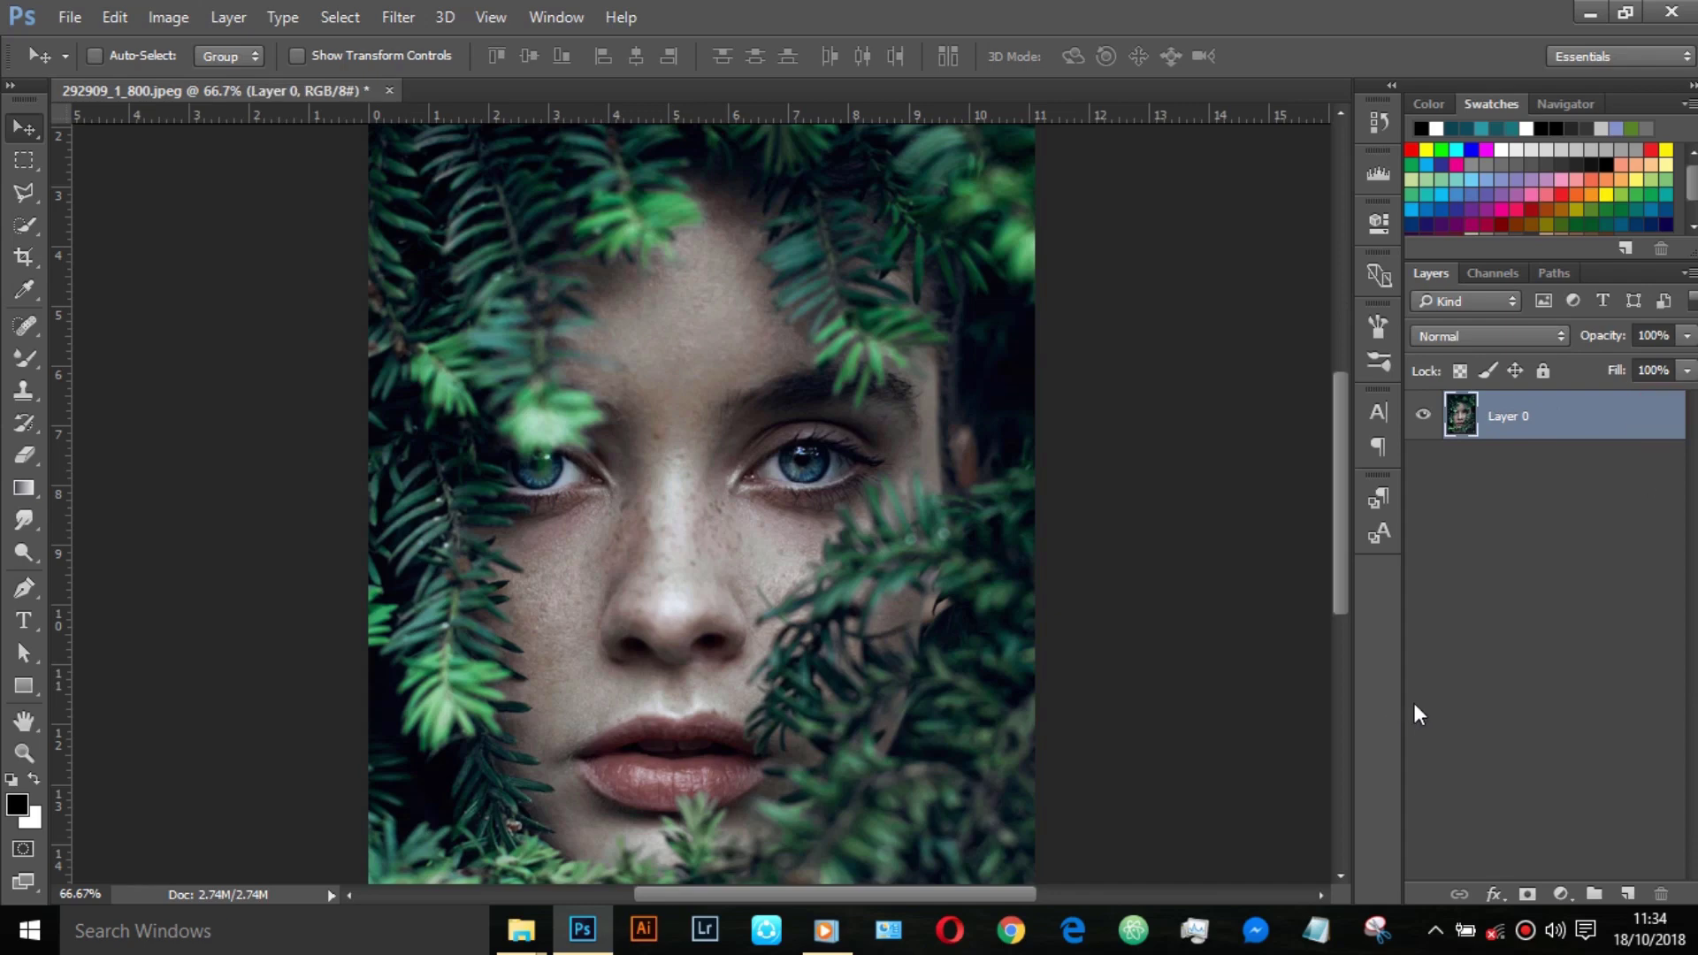
drag(1601, 426, 1628, 894)
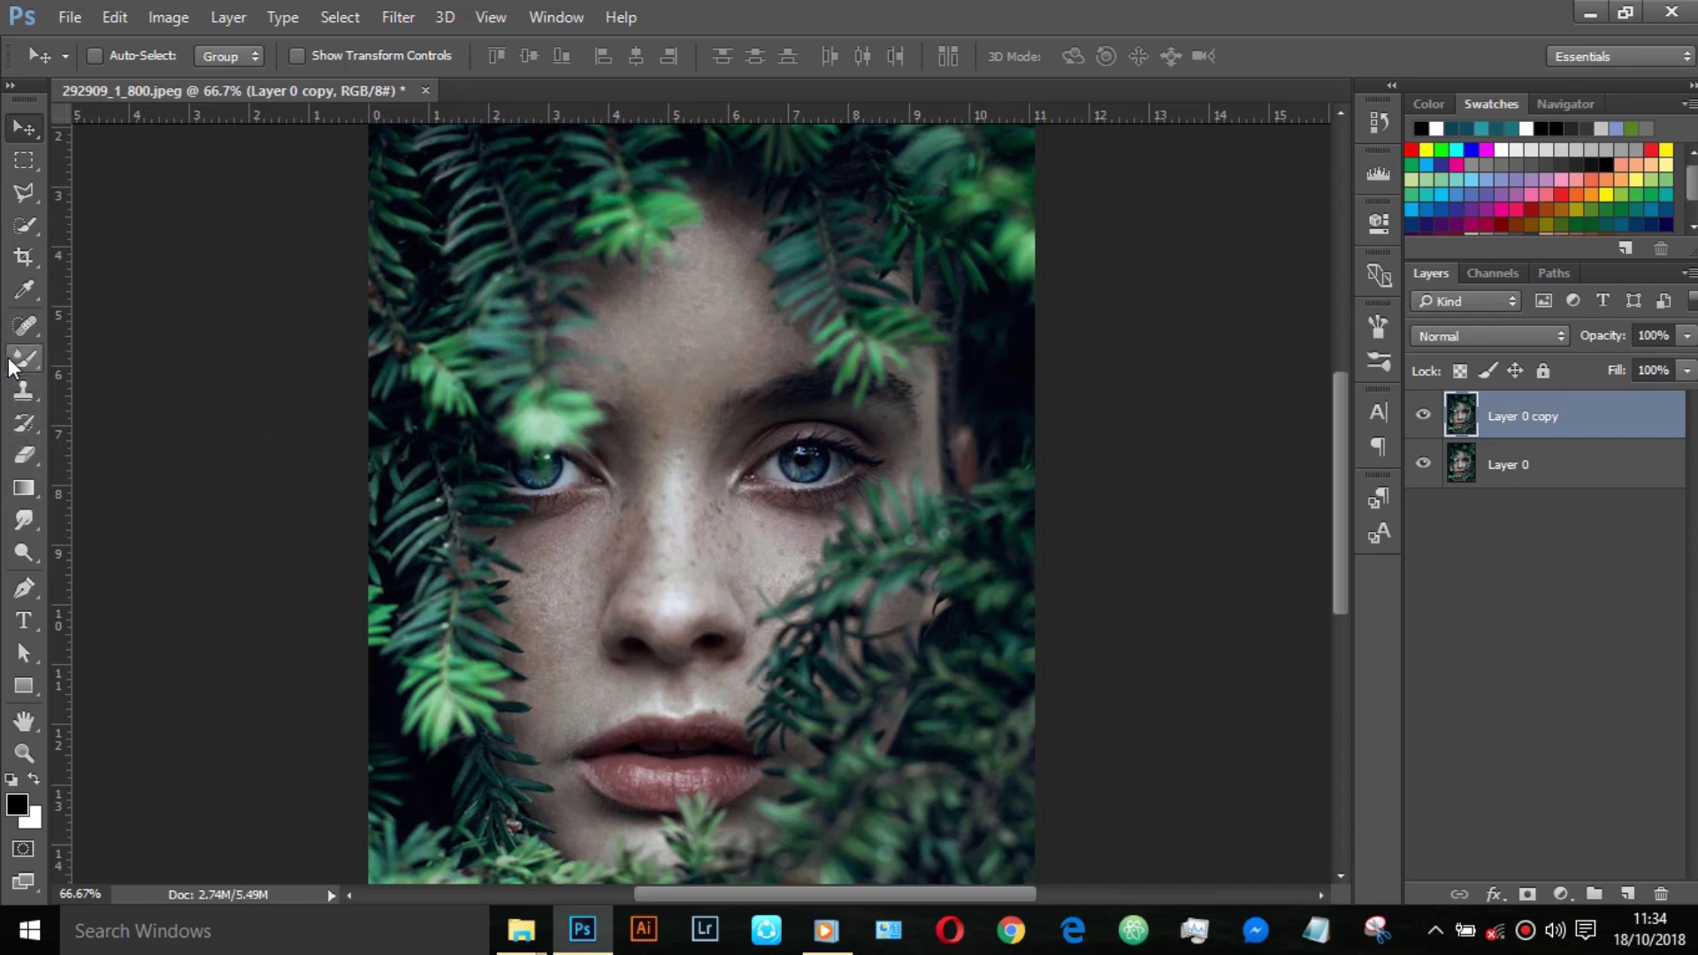
Step: Spot-heal the blemishes between the eyes and a spot on the forehead with Content-Aware healing
click(24, 325)
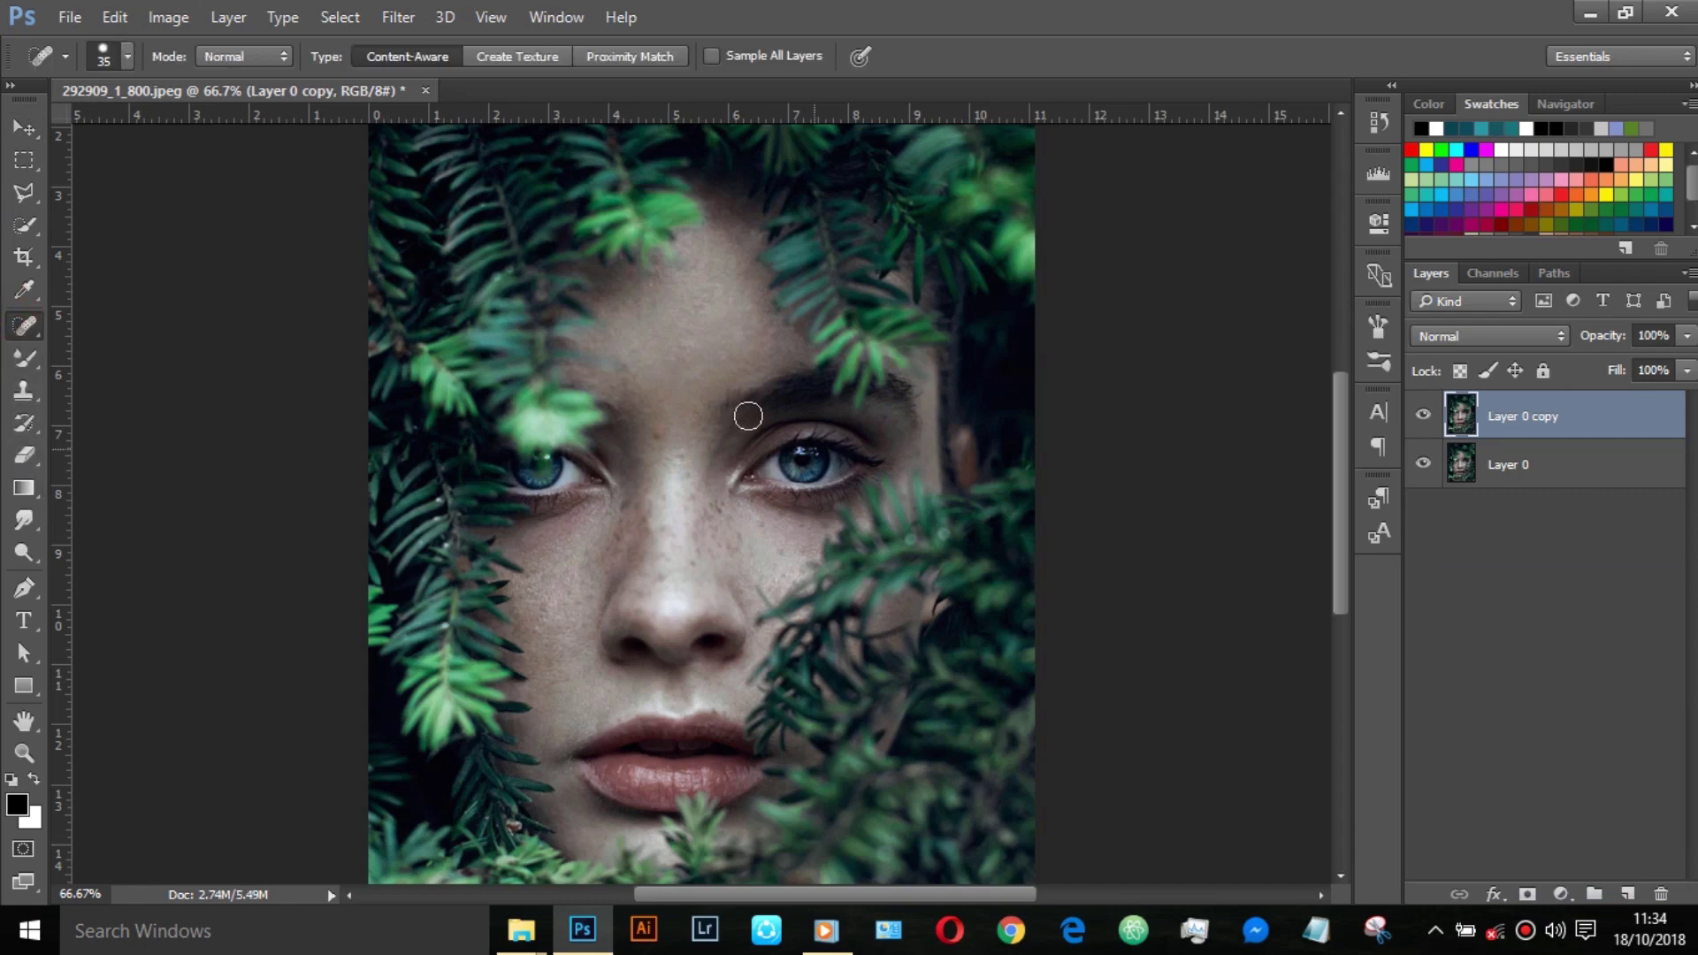
click(656, 441)
click(680, 458)
click(671, 342)
click(696, 478)
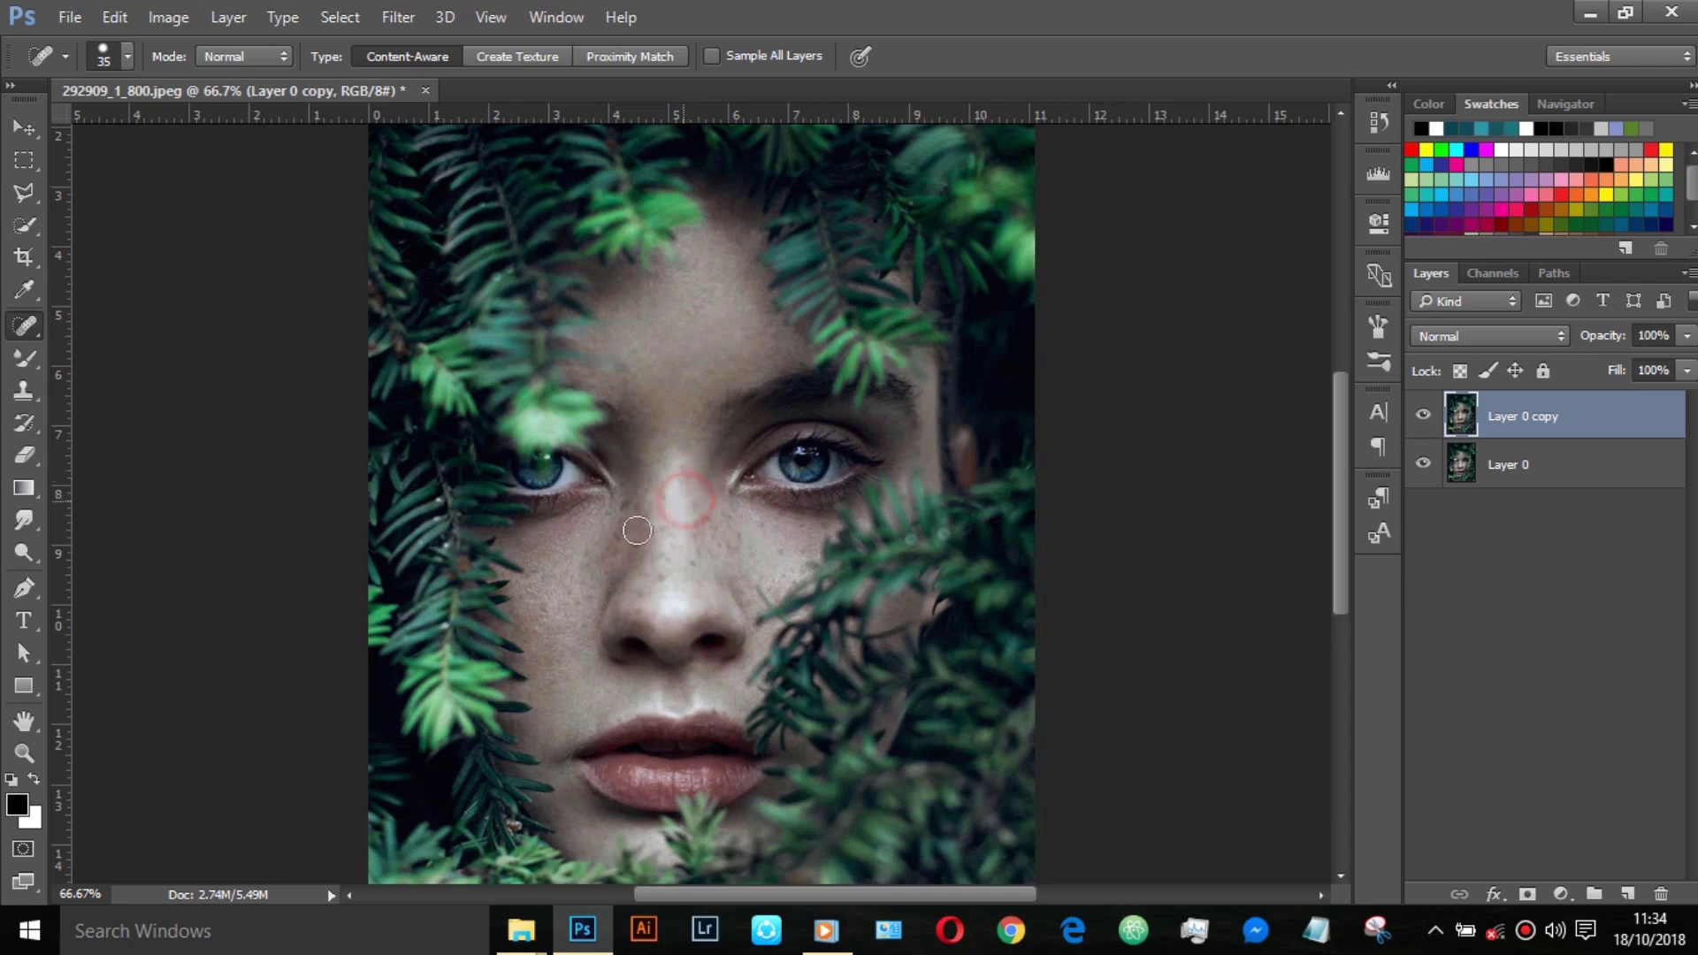
click(691, 481)
click(688, 485)
Step: Heal the spot under the left eye and the freckles along the nose bridge
click(623, 505)
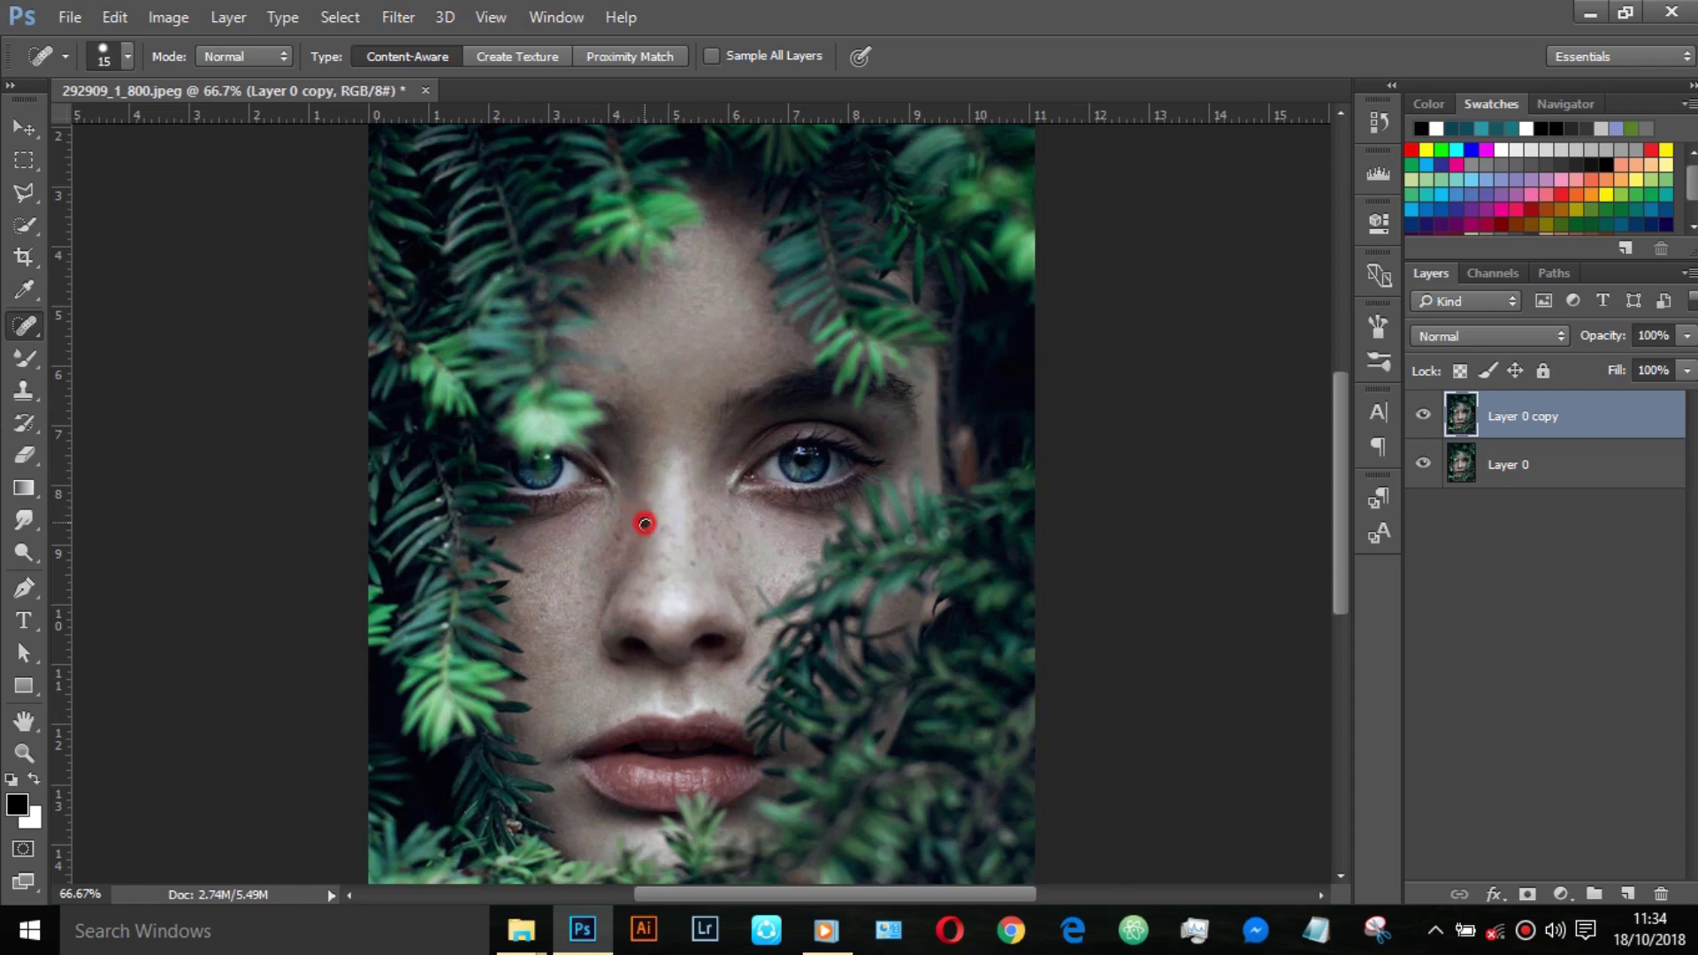
mouse_move(644, 515)
mouse_down()
mouse_move(658, 535)
mouse_move(696, 532)
mouse_move(693, 468)
mouse_move(717, 551)
mouse_up()
click(694, 565)
key(bracketleft)
Step: Spot-heal the freckles on the right cheek below the right eye
click(731, 520)
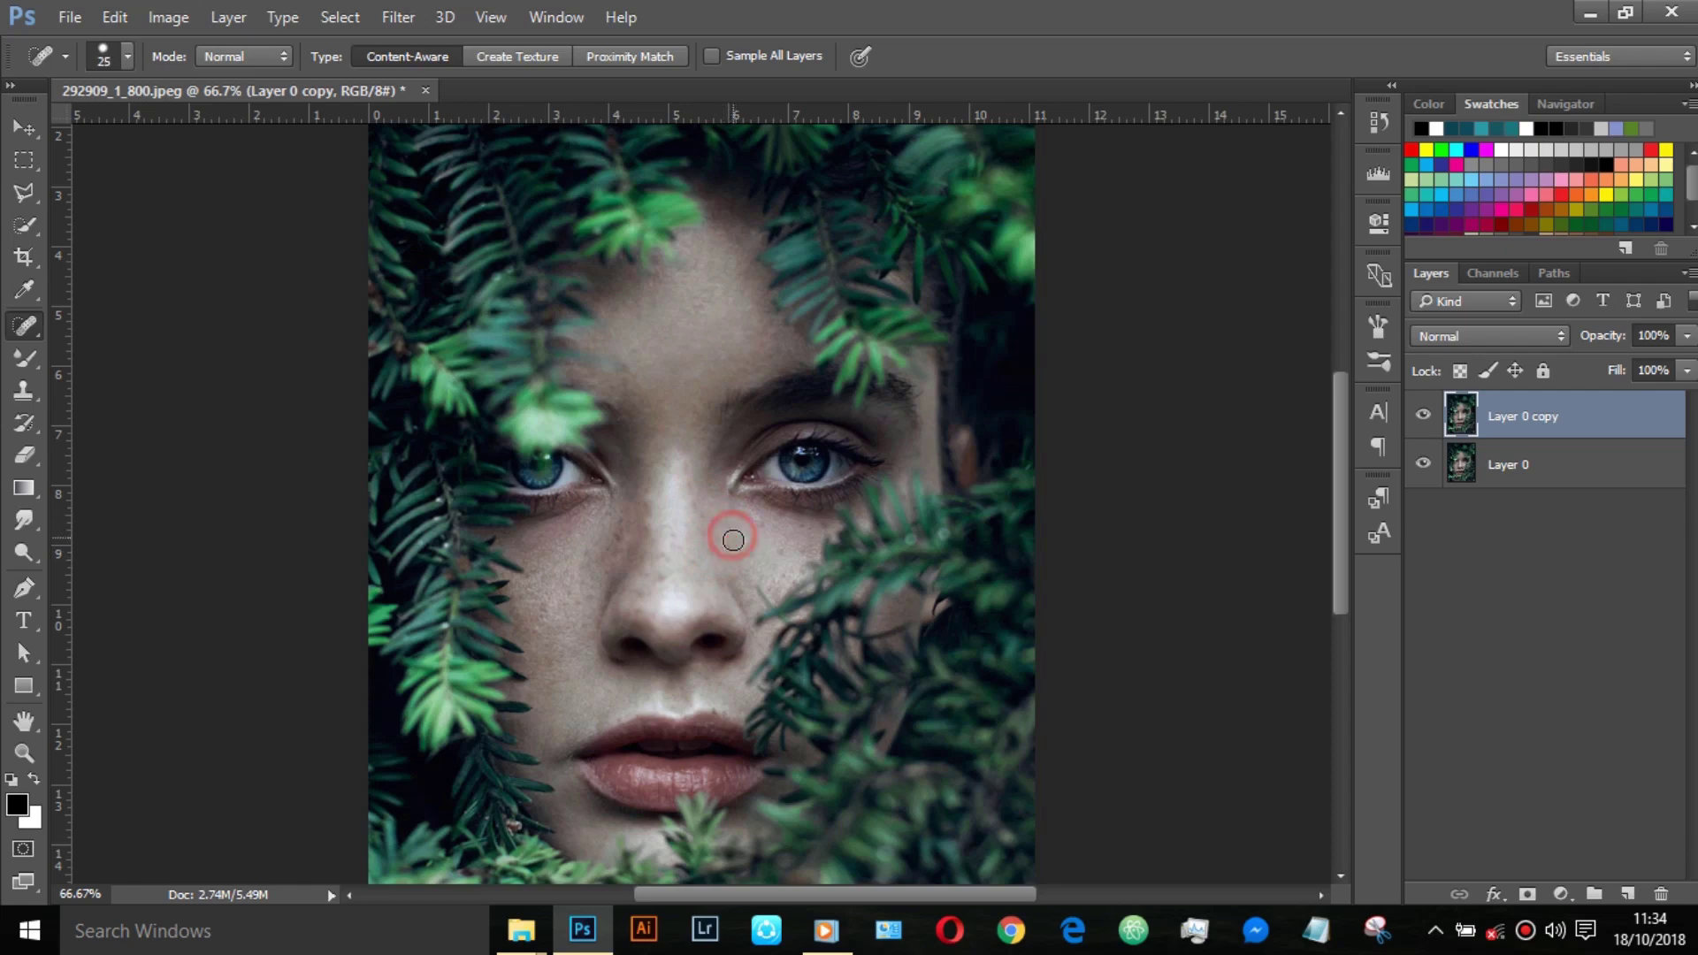
drag(733, 555, 737, 568)
click(766, 524)
drag(822, 525, 777, 505)
drag(788, 566, 770, 572)
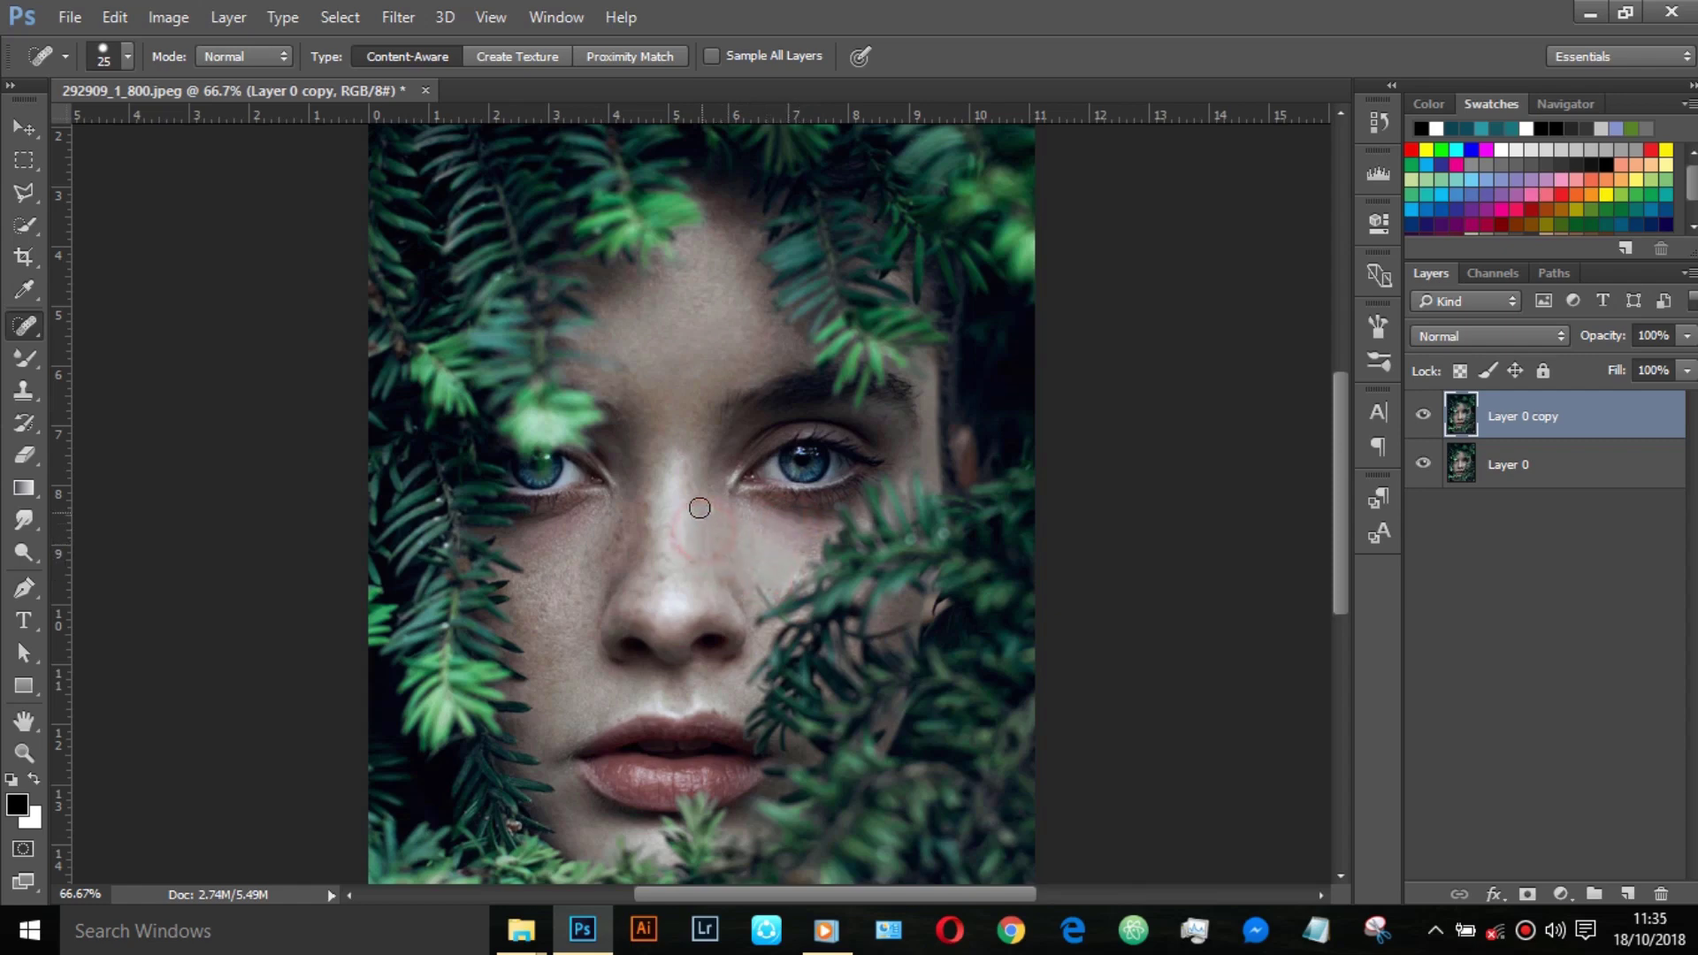
Step: Heal the spots on the nose, the left cheek freckles and the skin under the left eye
mouse_move(691, 462)
mouse_down()
mouse_move(695, 513)
mouse_move(642, 597)
mouse_up()
click(675, 539)
click(647, 578)
mouse_move(647, 578)
mouse_down()
mouse_move(638, 555)
mouse_move(589, 567)
mouse_up()
click(642, 529)
mouse_move(599, 576)
mouse_down()
mouse_move(581, 606)
mouse_move(553, 606)
mouse_up()
drag(521, 610, 535, 571)
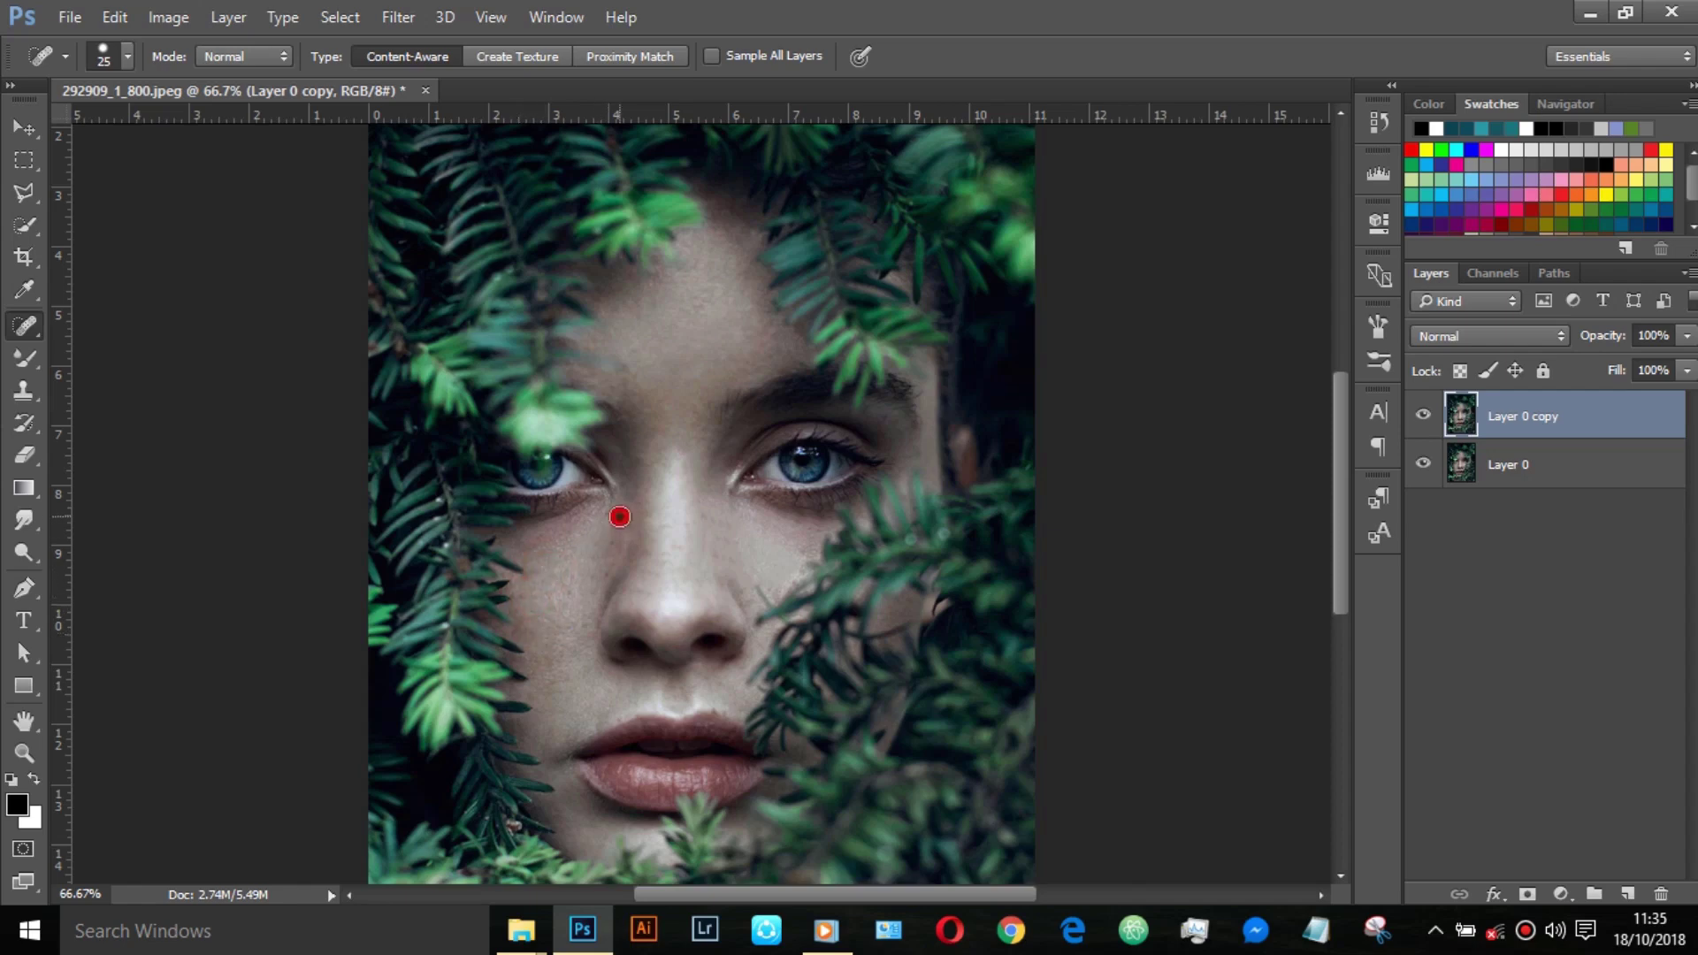
drag(620, 517, 612, 567)
click(611, 566)
Step: Blend the patches beside the nose and heal the blemishes above the upper lip
click(758, 587)
click(703, 542)
click(713, 515)
click(718, 707)
click(715, 703)
click(720, 705)
Step: Duplicate into Layer 0 copy 2 and apply Reduce Noise with Strength near maximum
drag(1475, 425, 1628, 889)
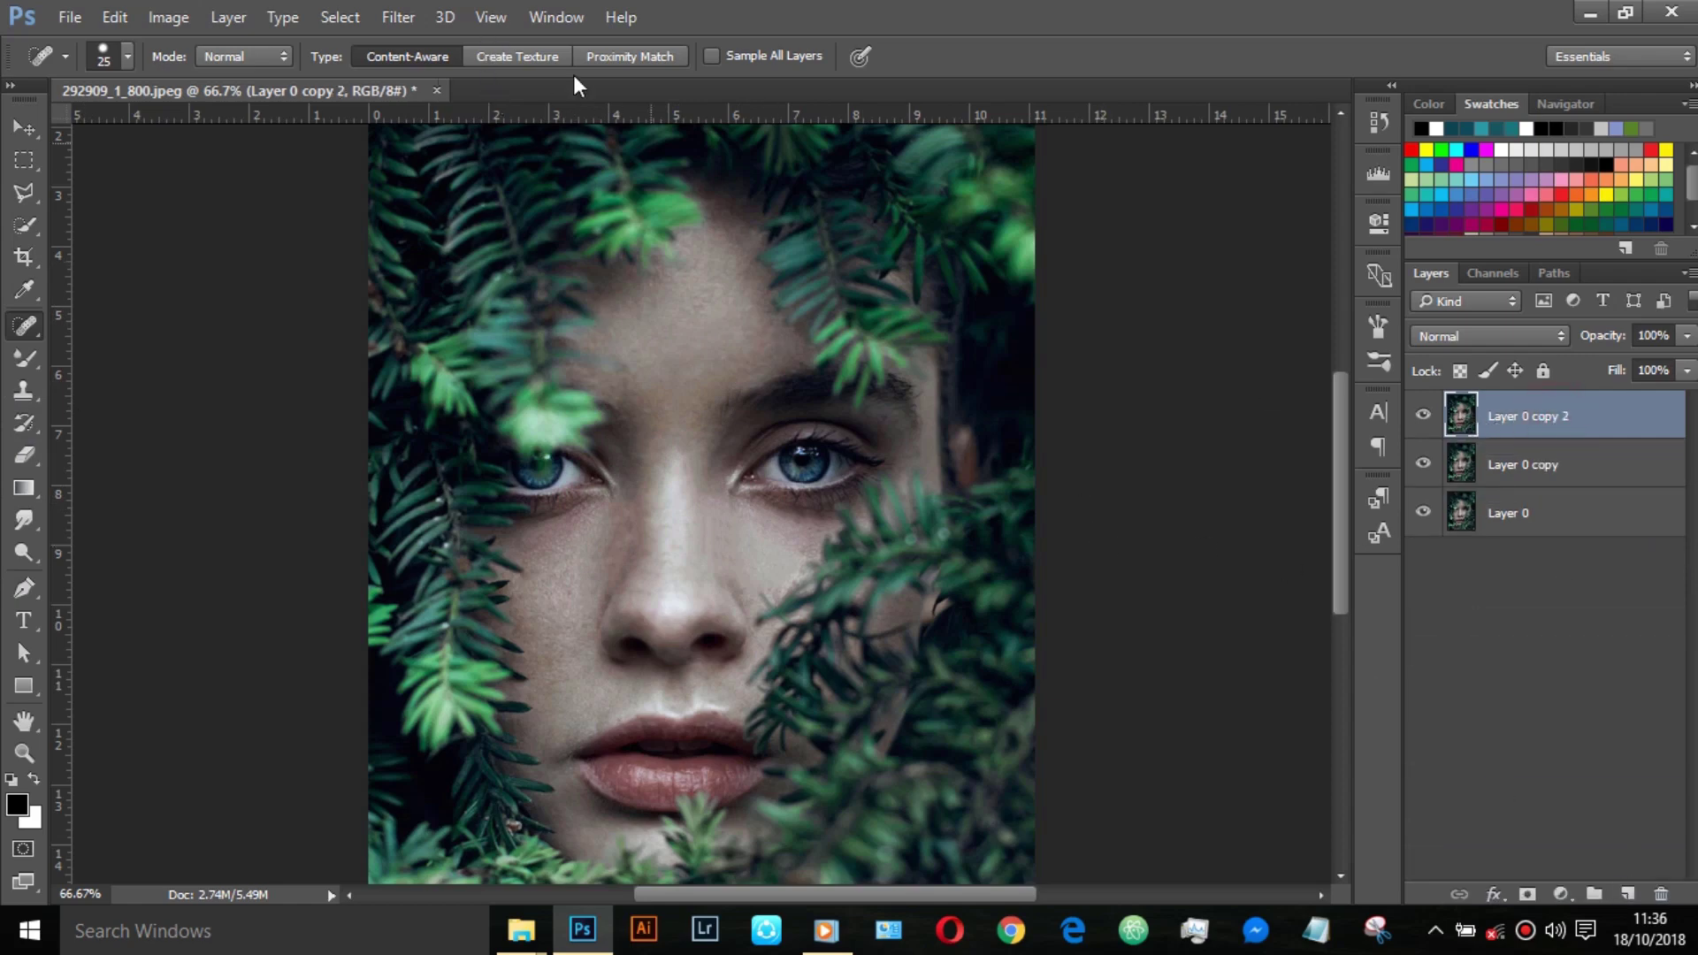
click(398, 17)
mouse_move(415, 480)
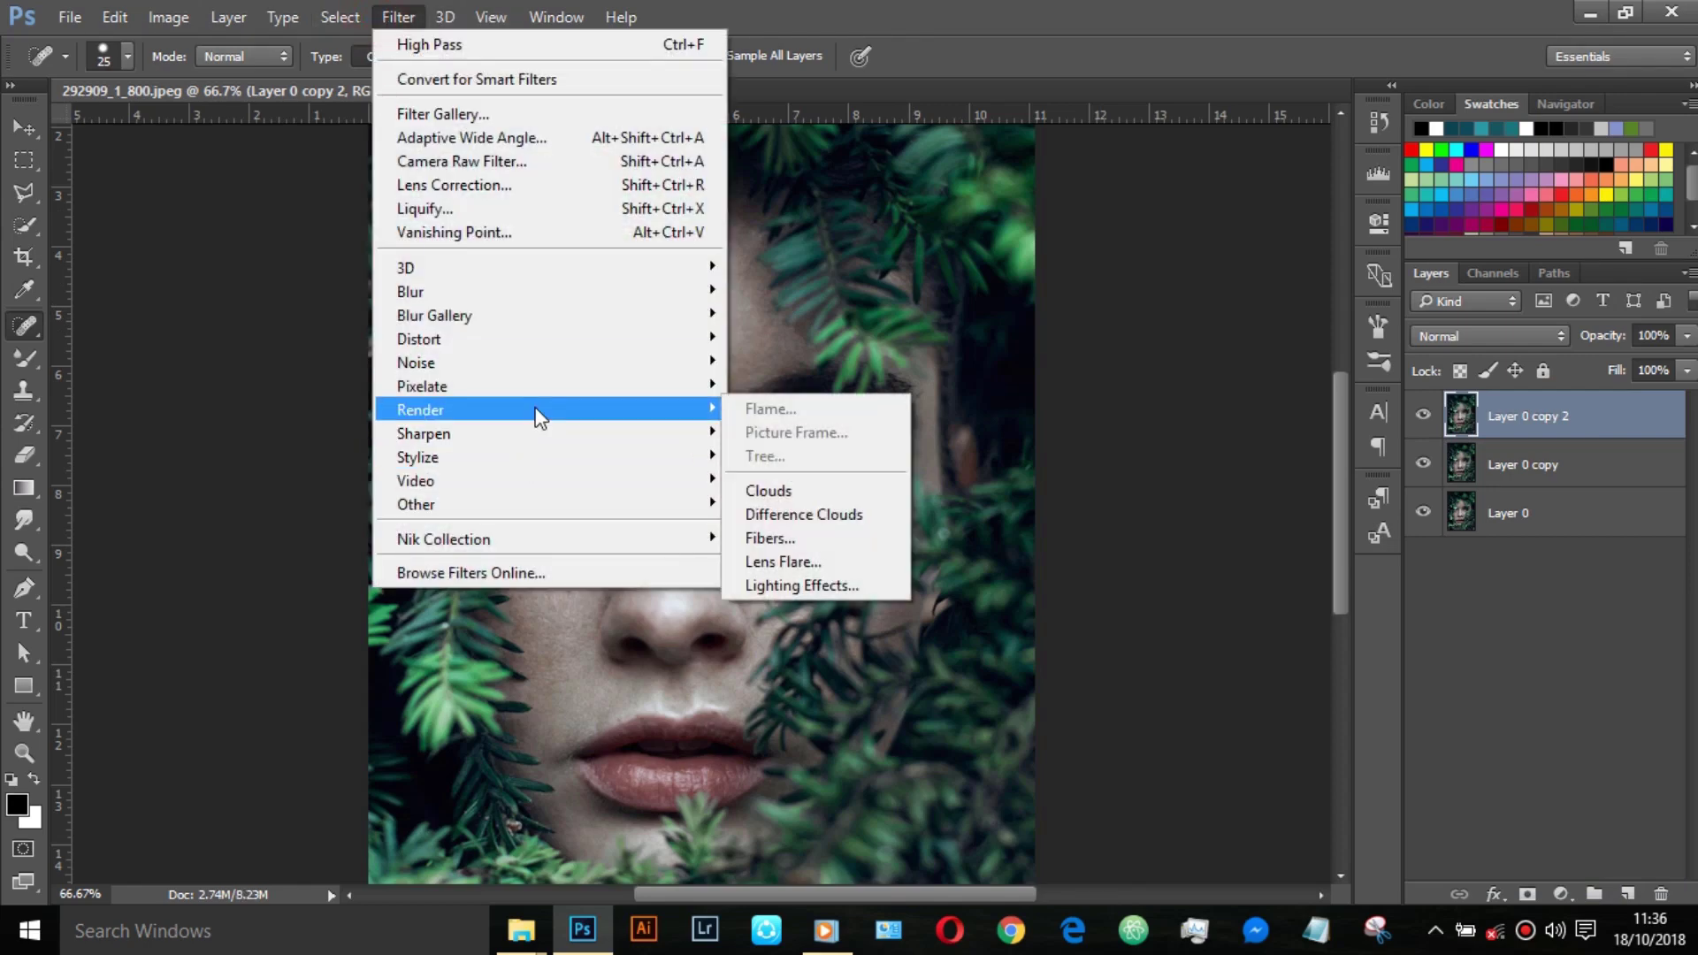
mouse_move(415, 363)
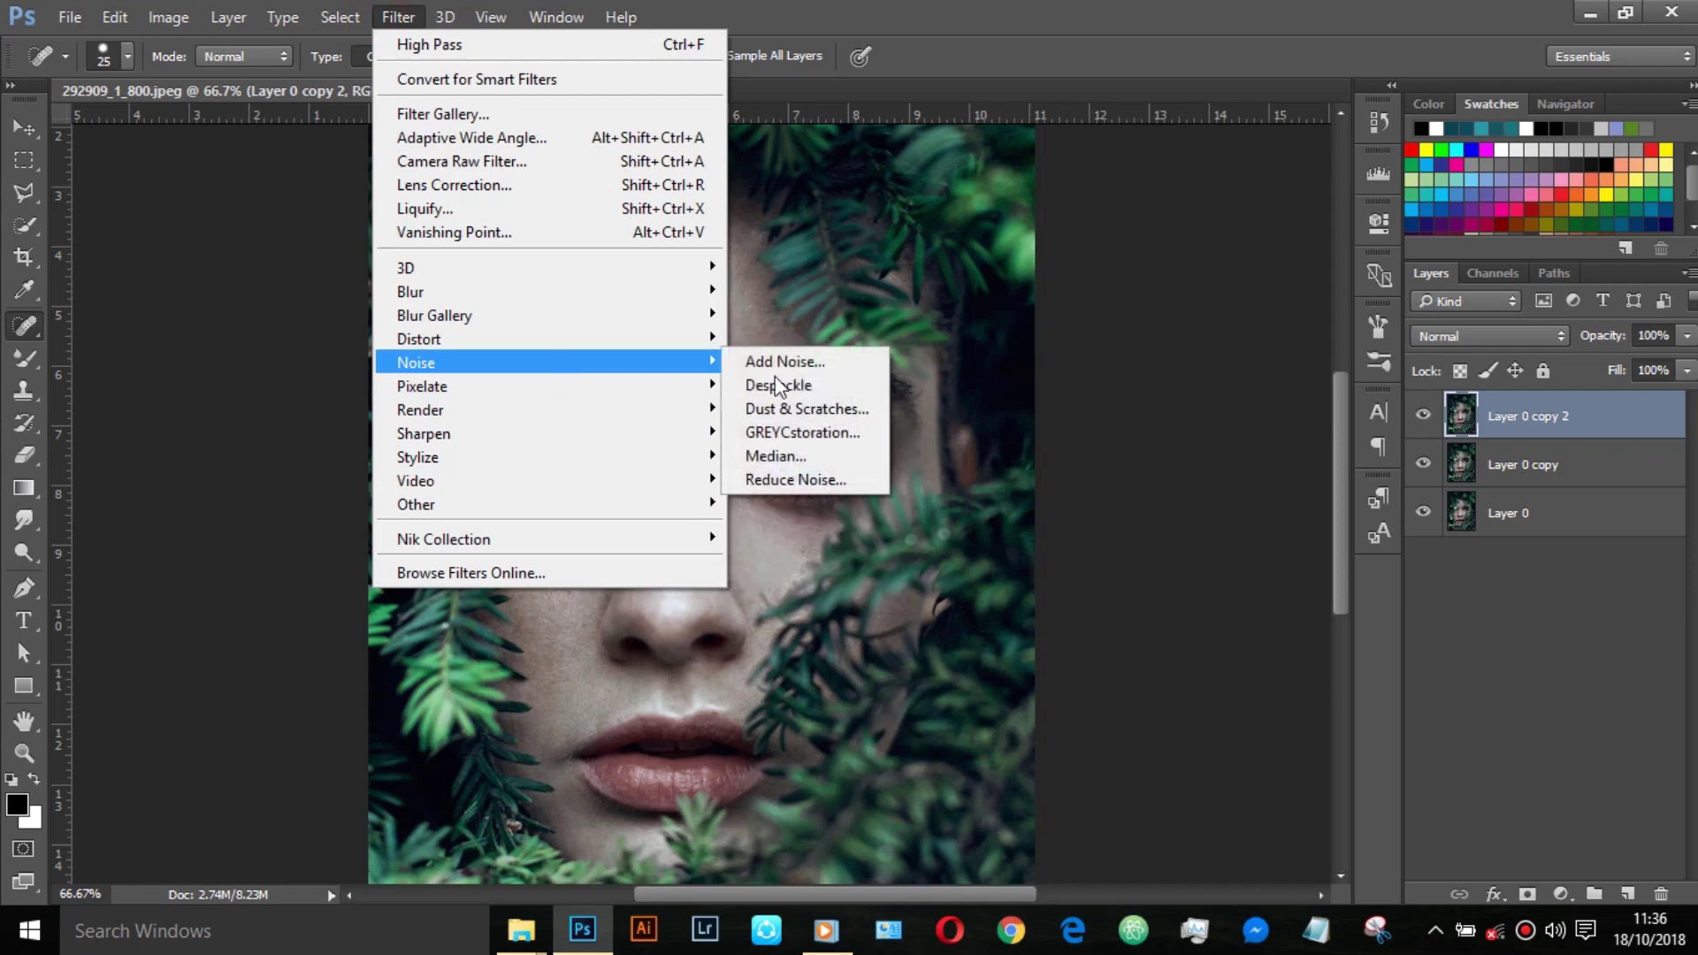
click(809, 479)
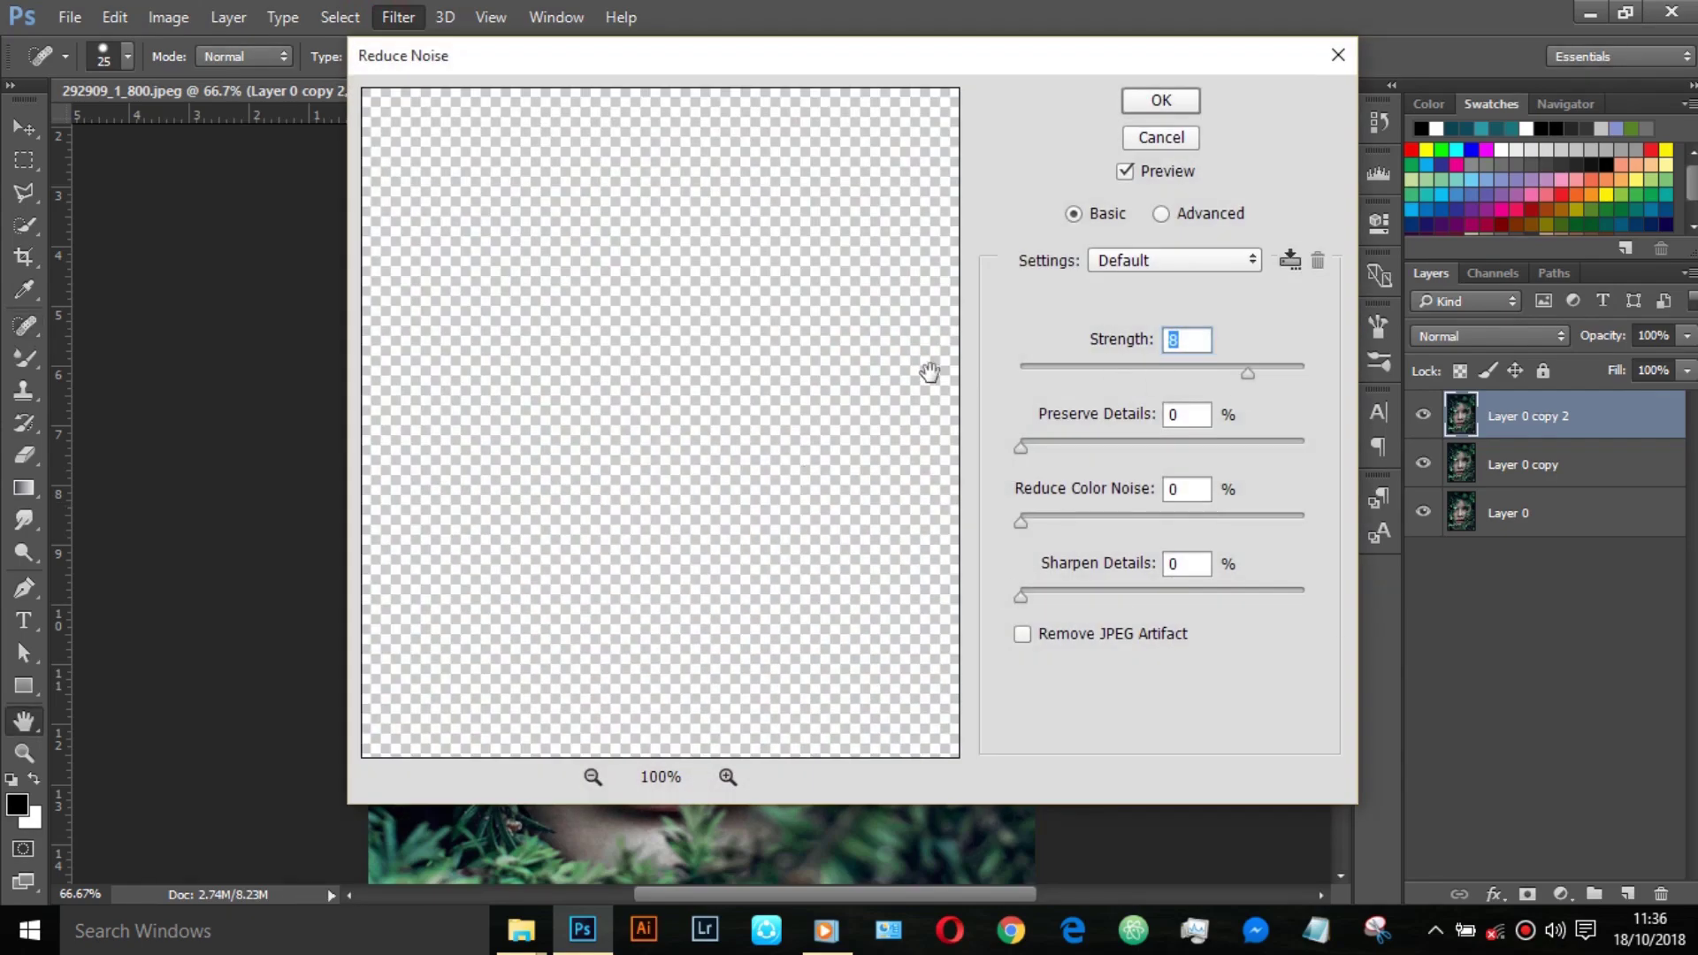
drag(740, 490, 885, 360)
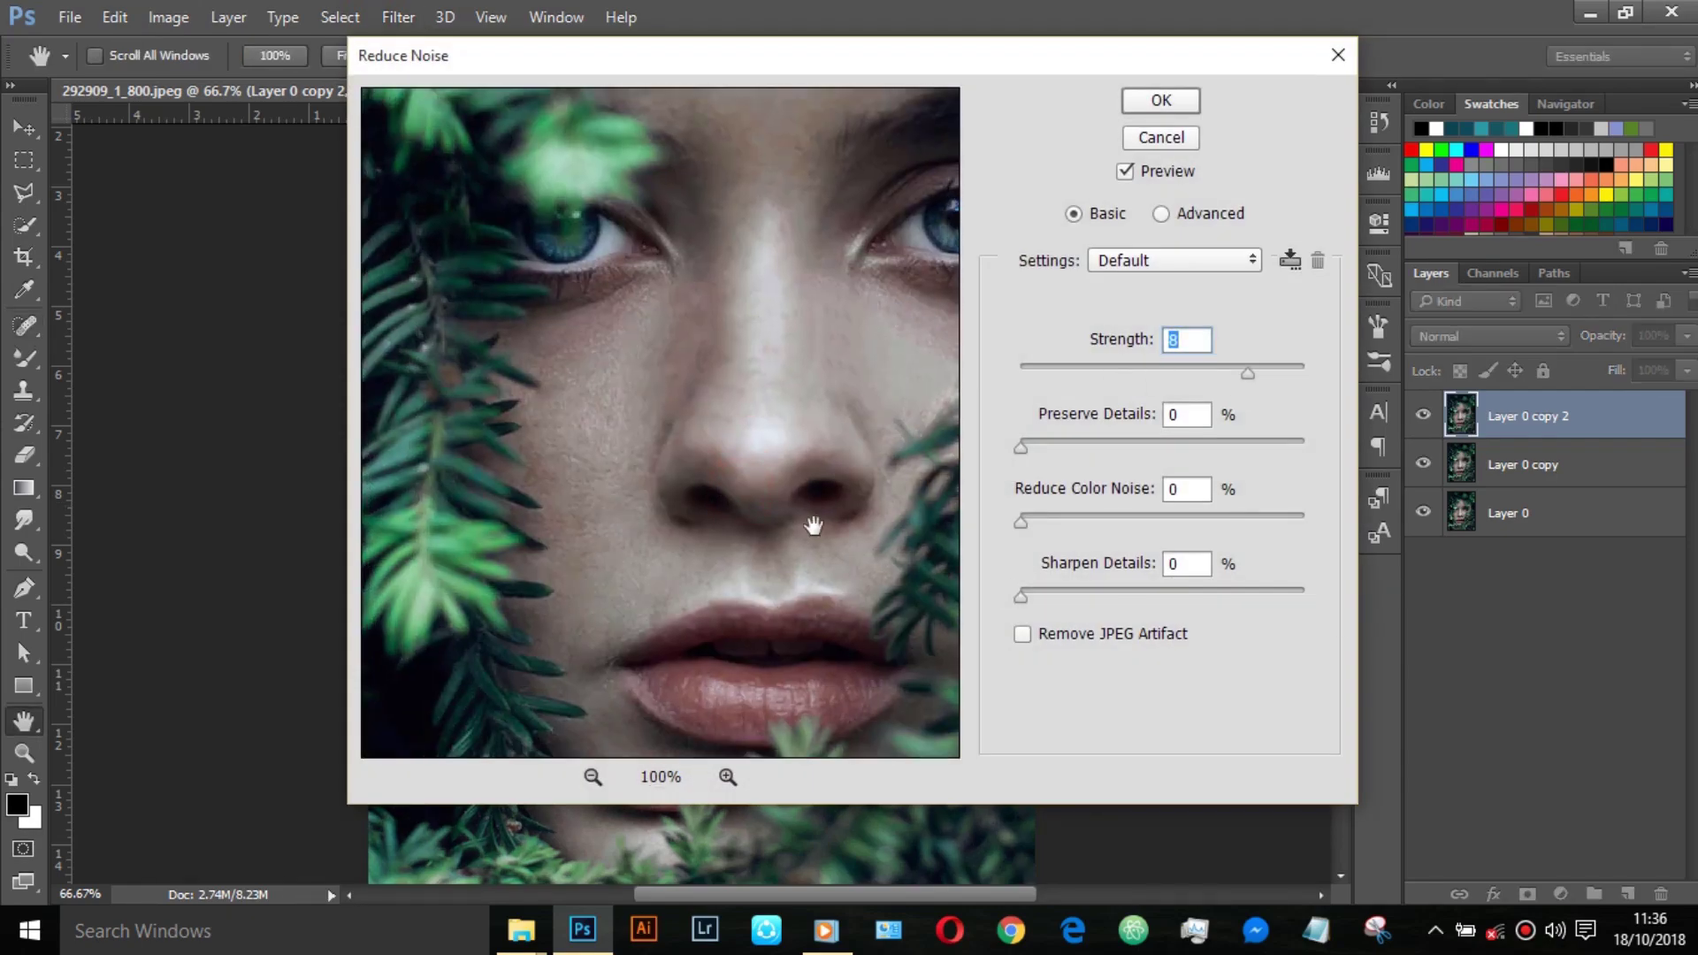
drag(812, 525, 770, 561)
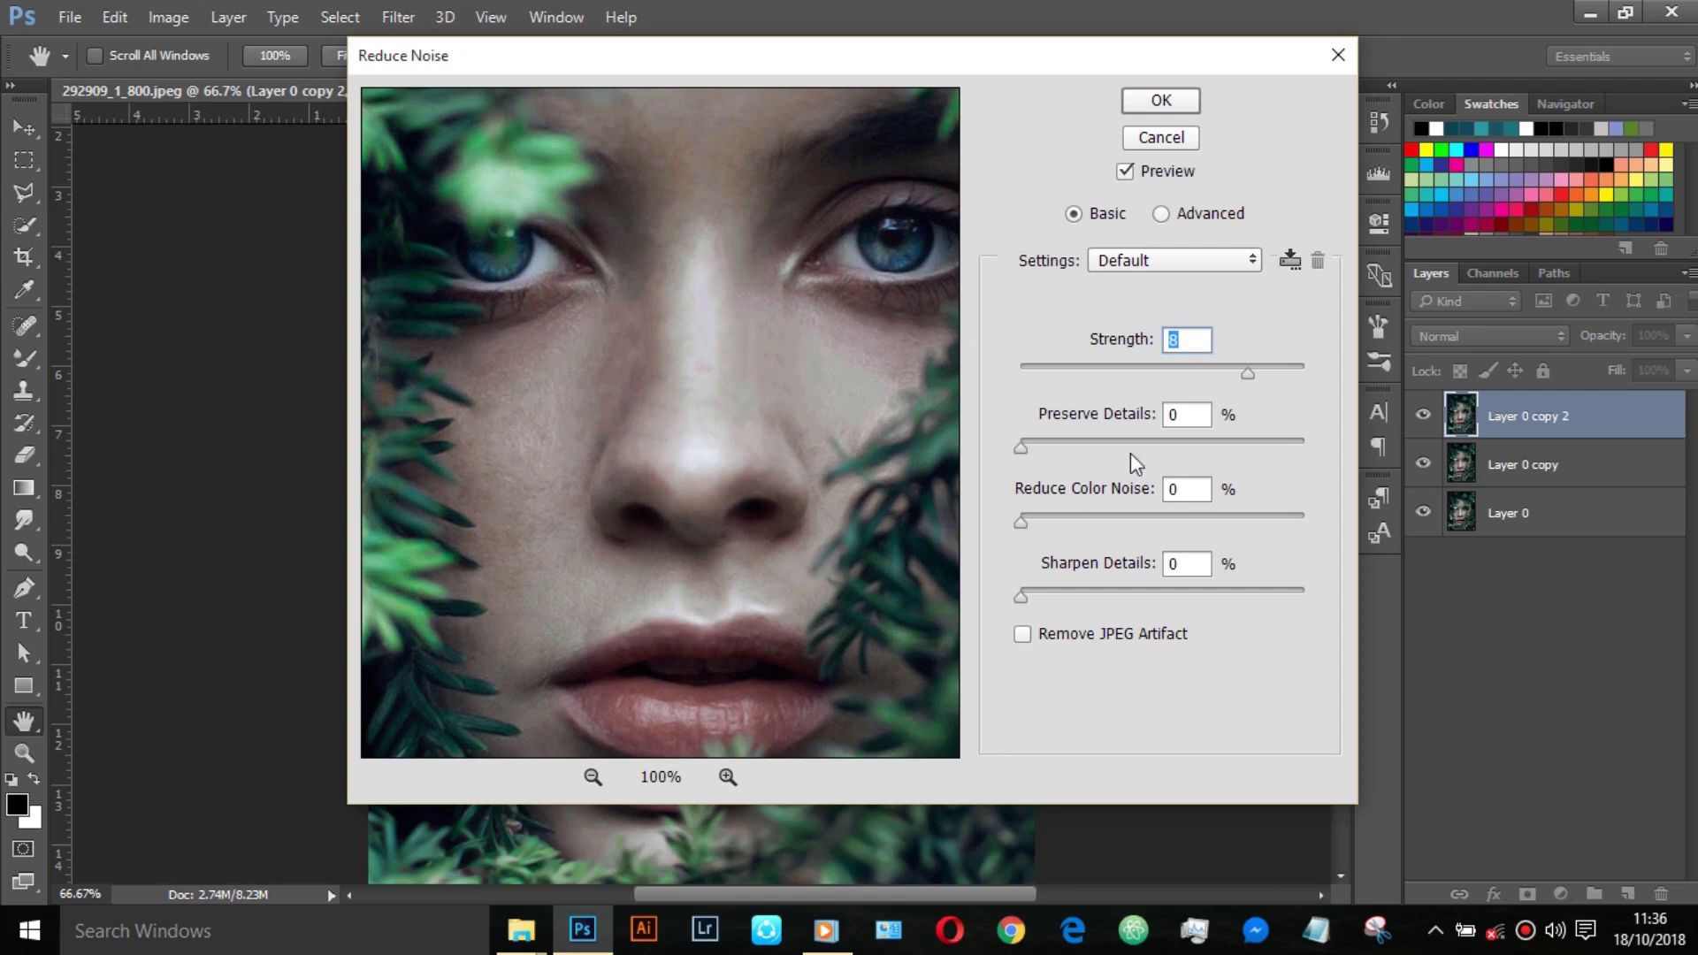
drag(1242, 368, 1092, 374)
drag(1185, 369, 1266, 375)
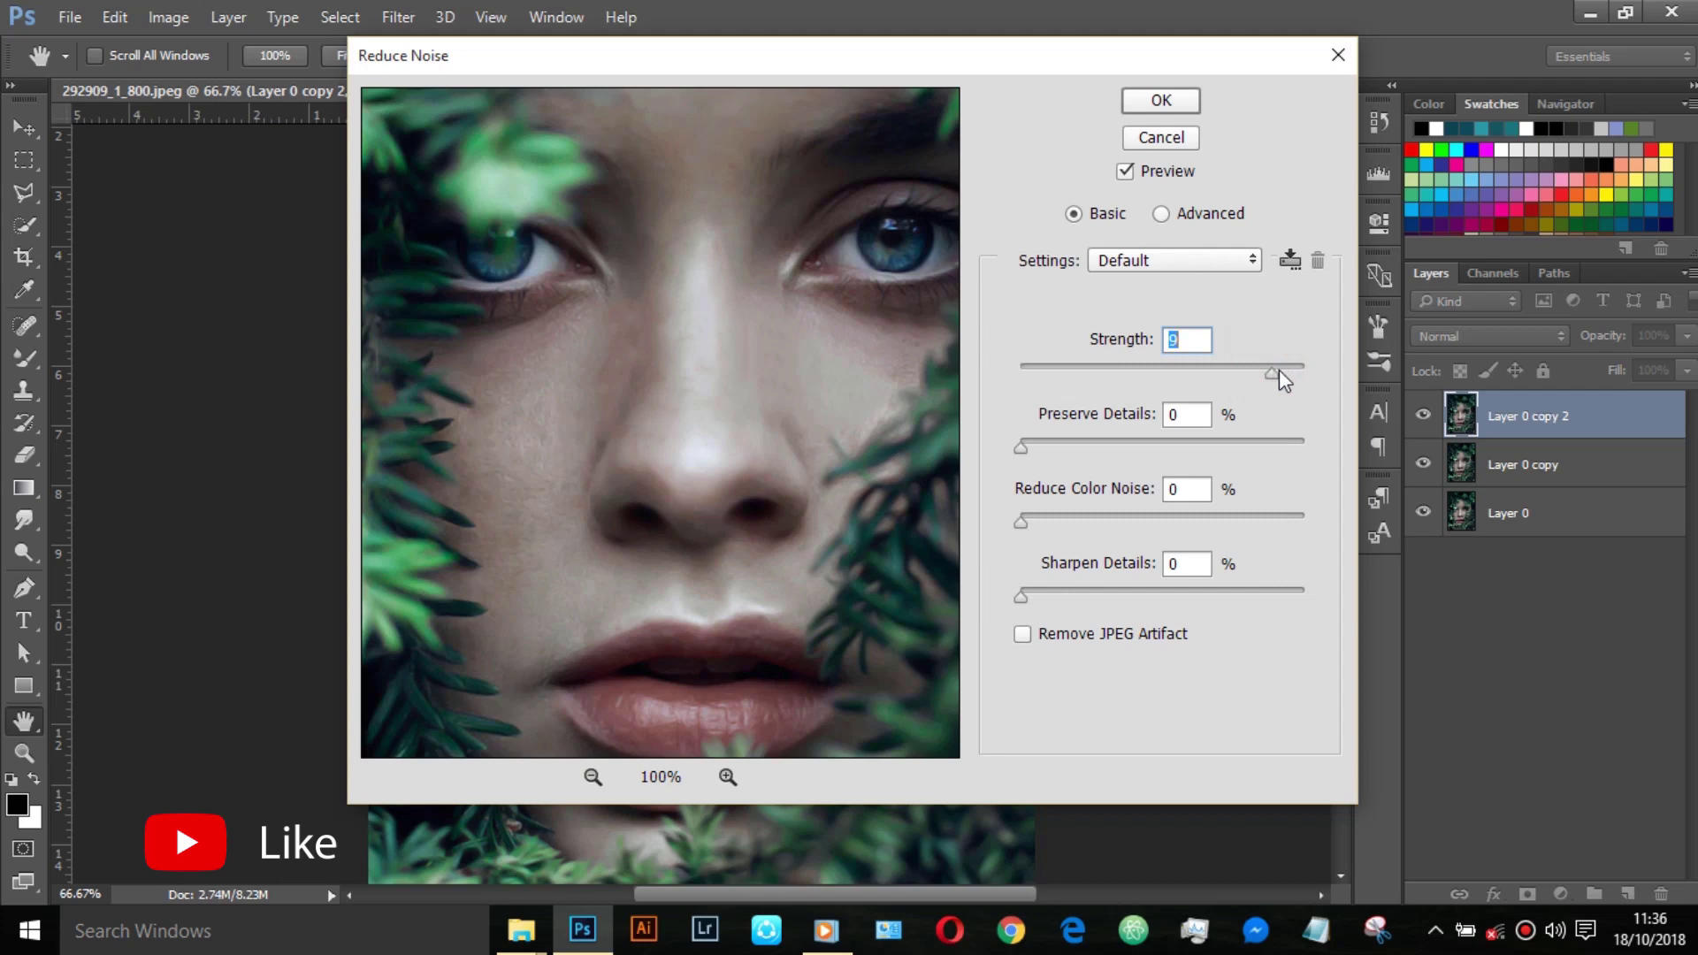
drag(1282, 370, 1292, 370)
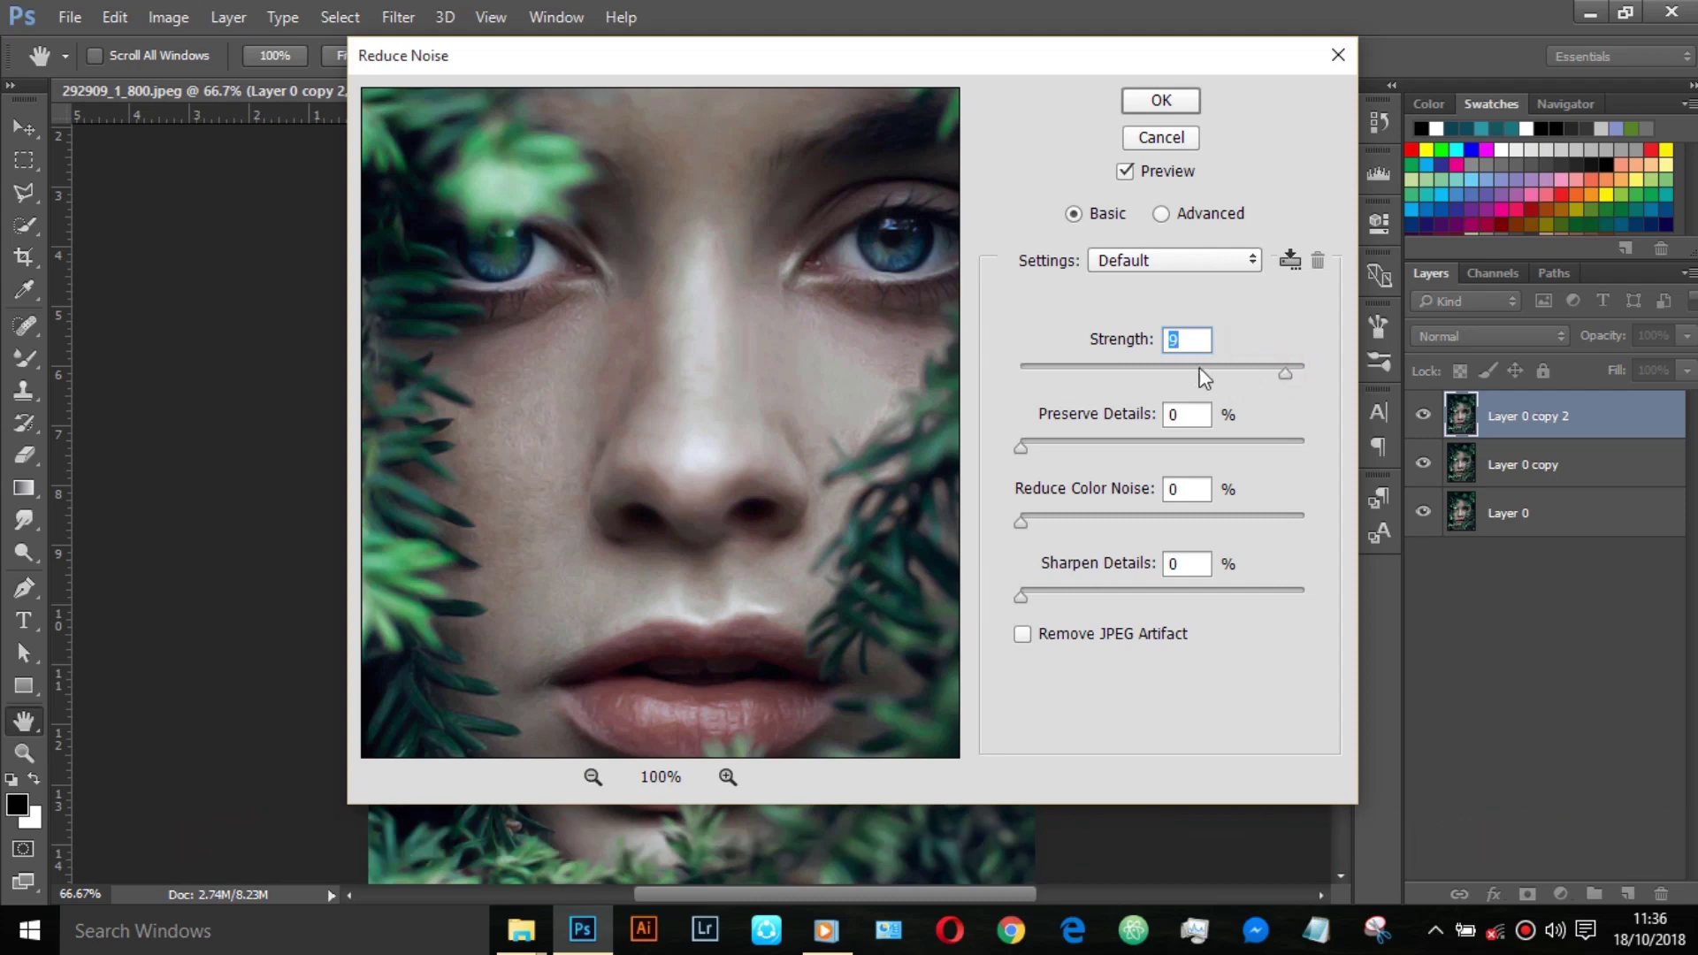
click(1158, 102)
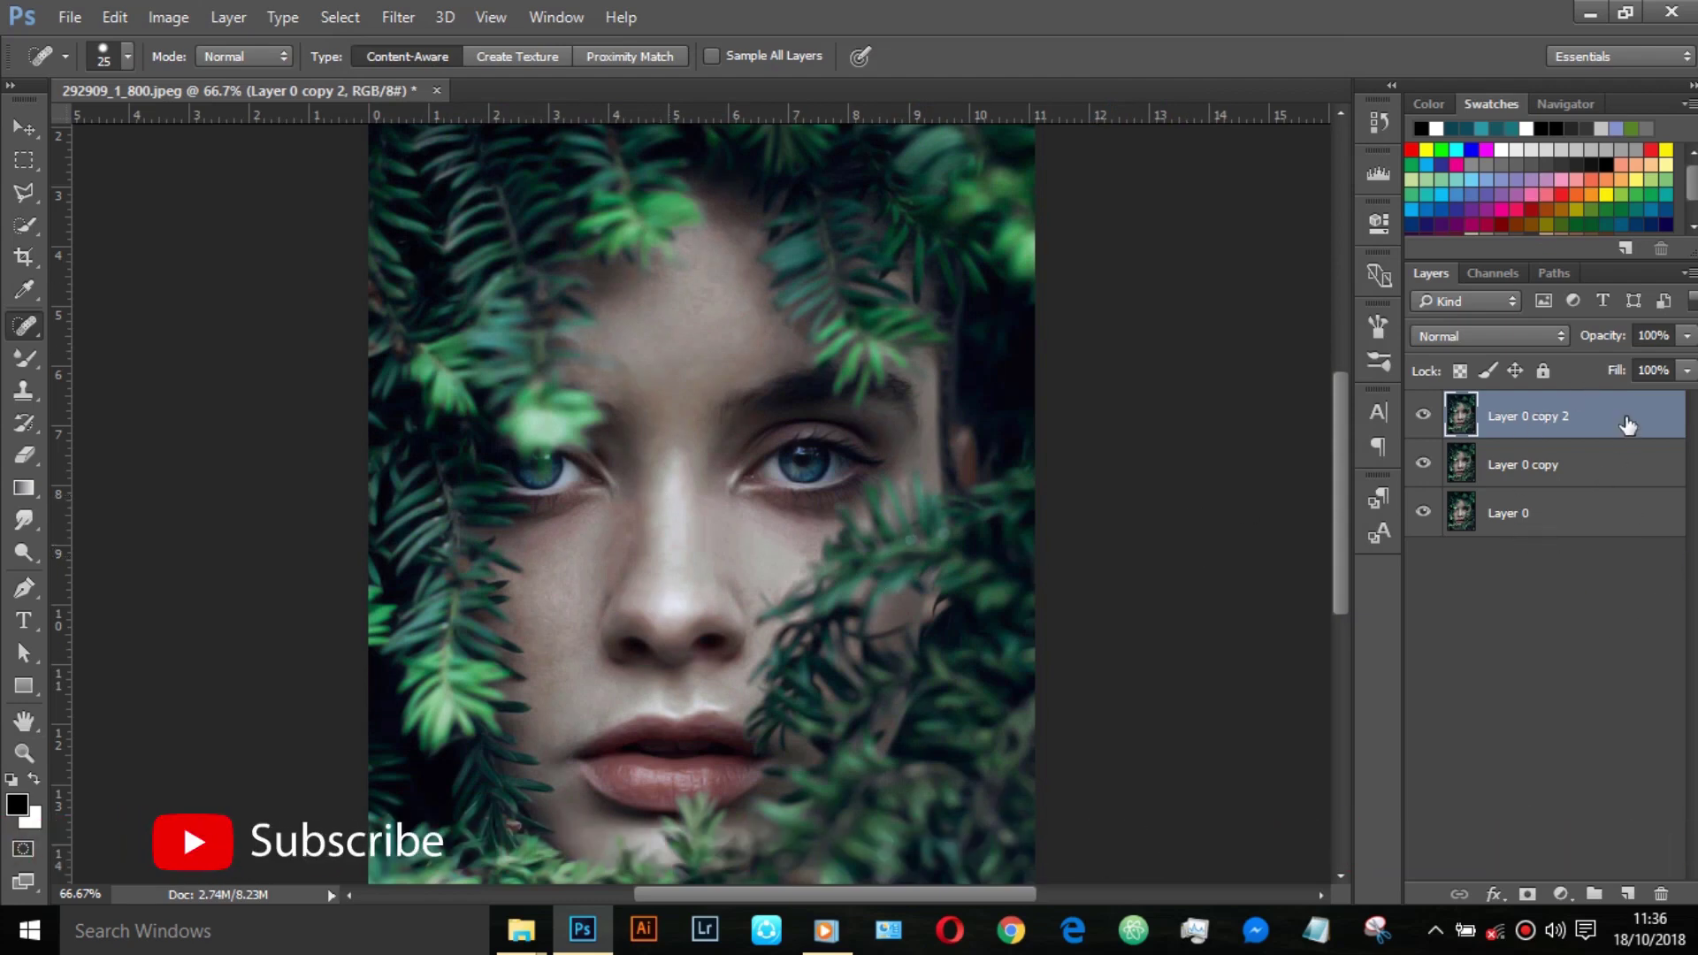
Step: Duplicate the layer and, in the Camera Raw Filter, raise sharpening Amount to 53
key(ctrl+j)
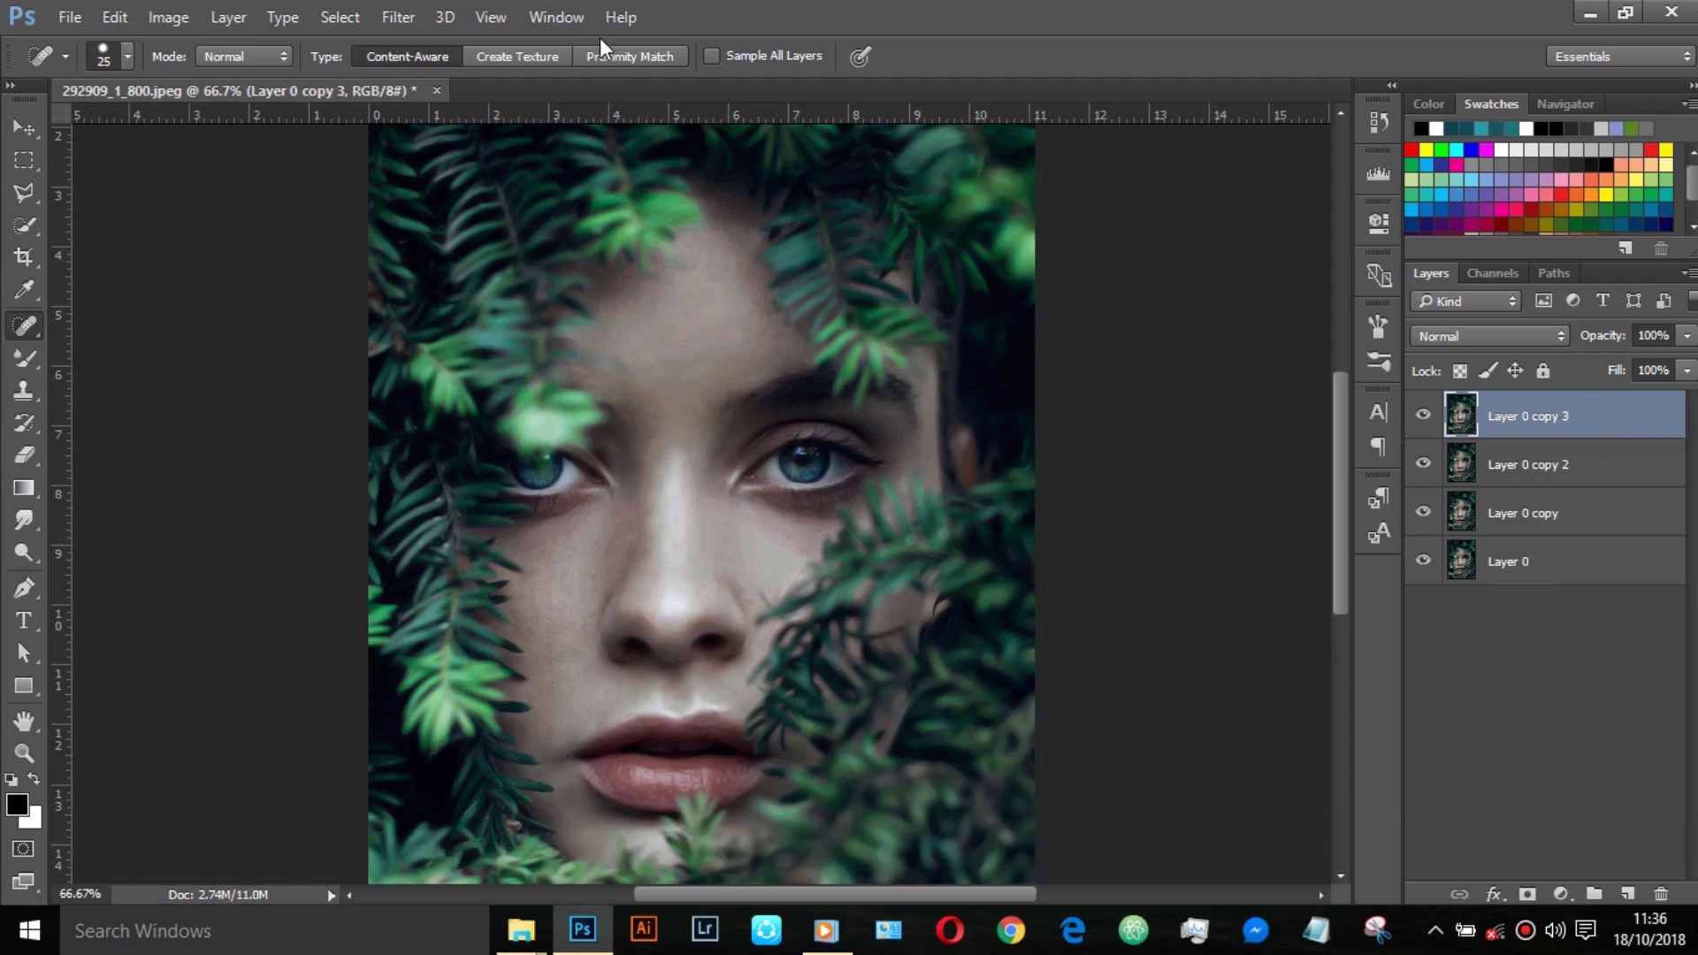
click(400, 15)
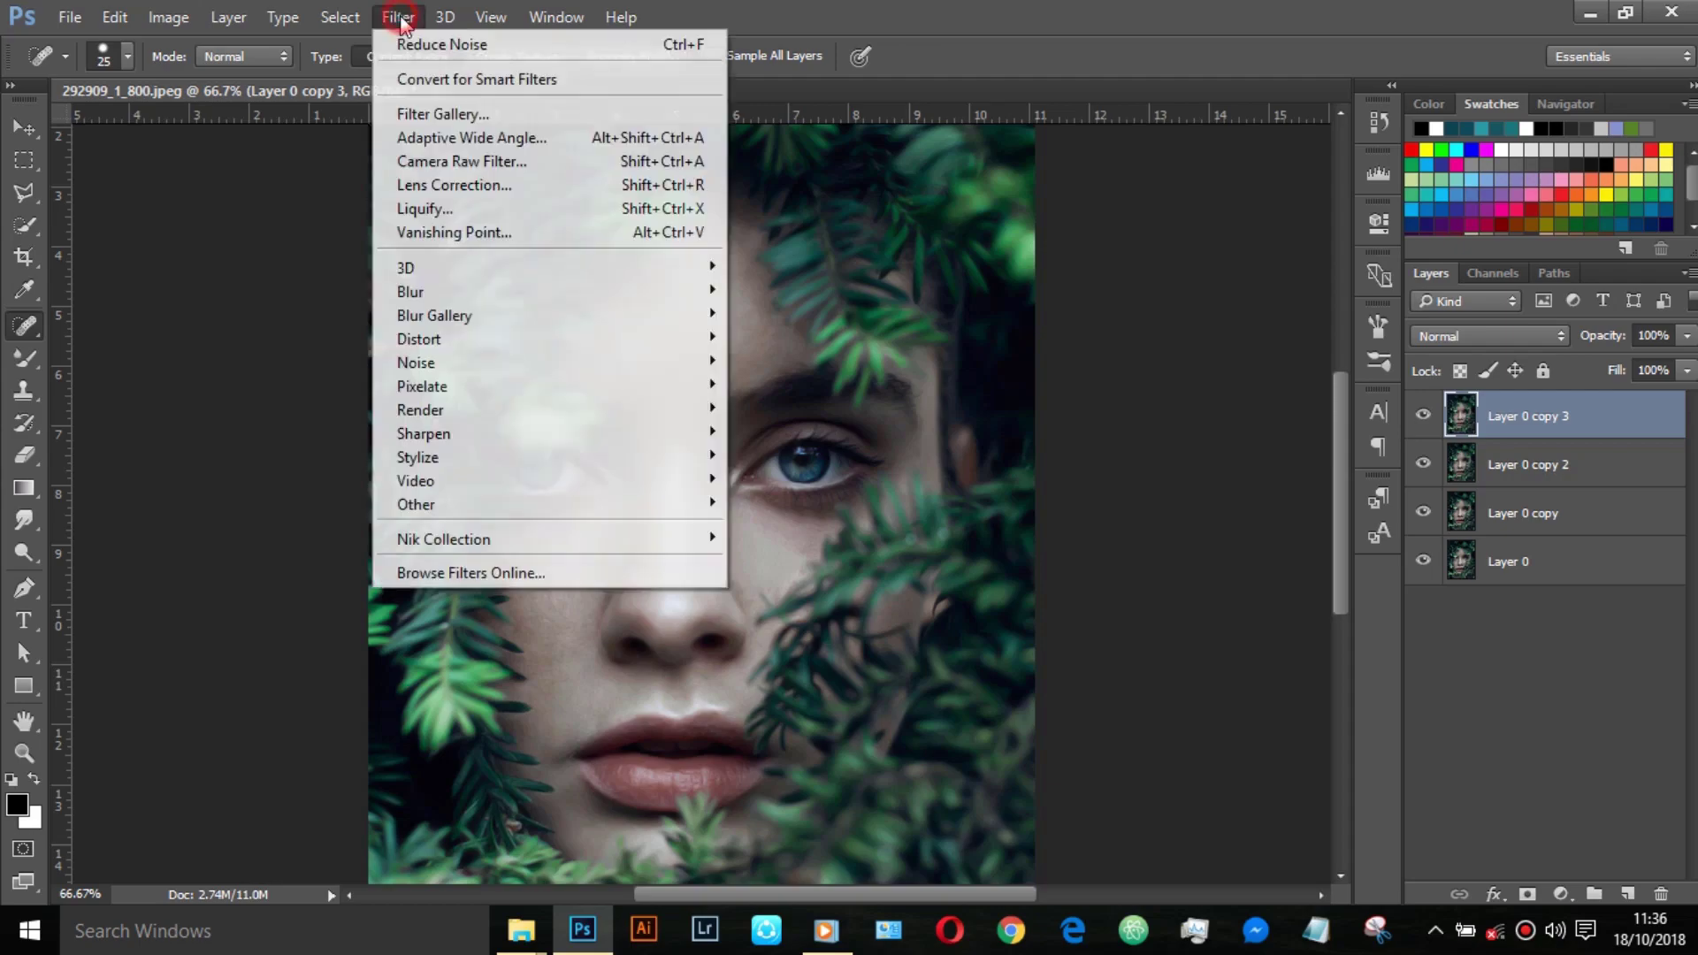
click(463, 166)
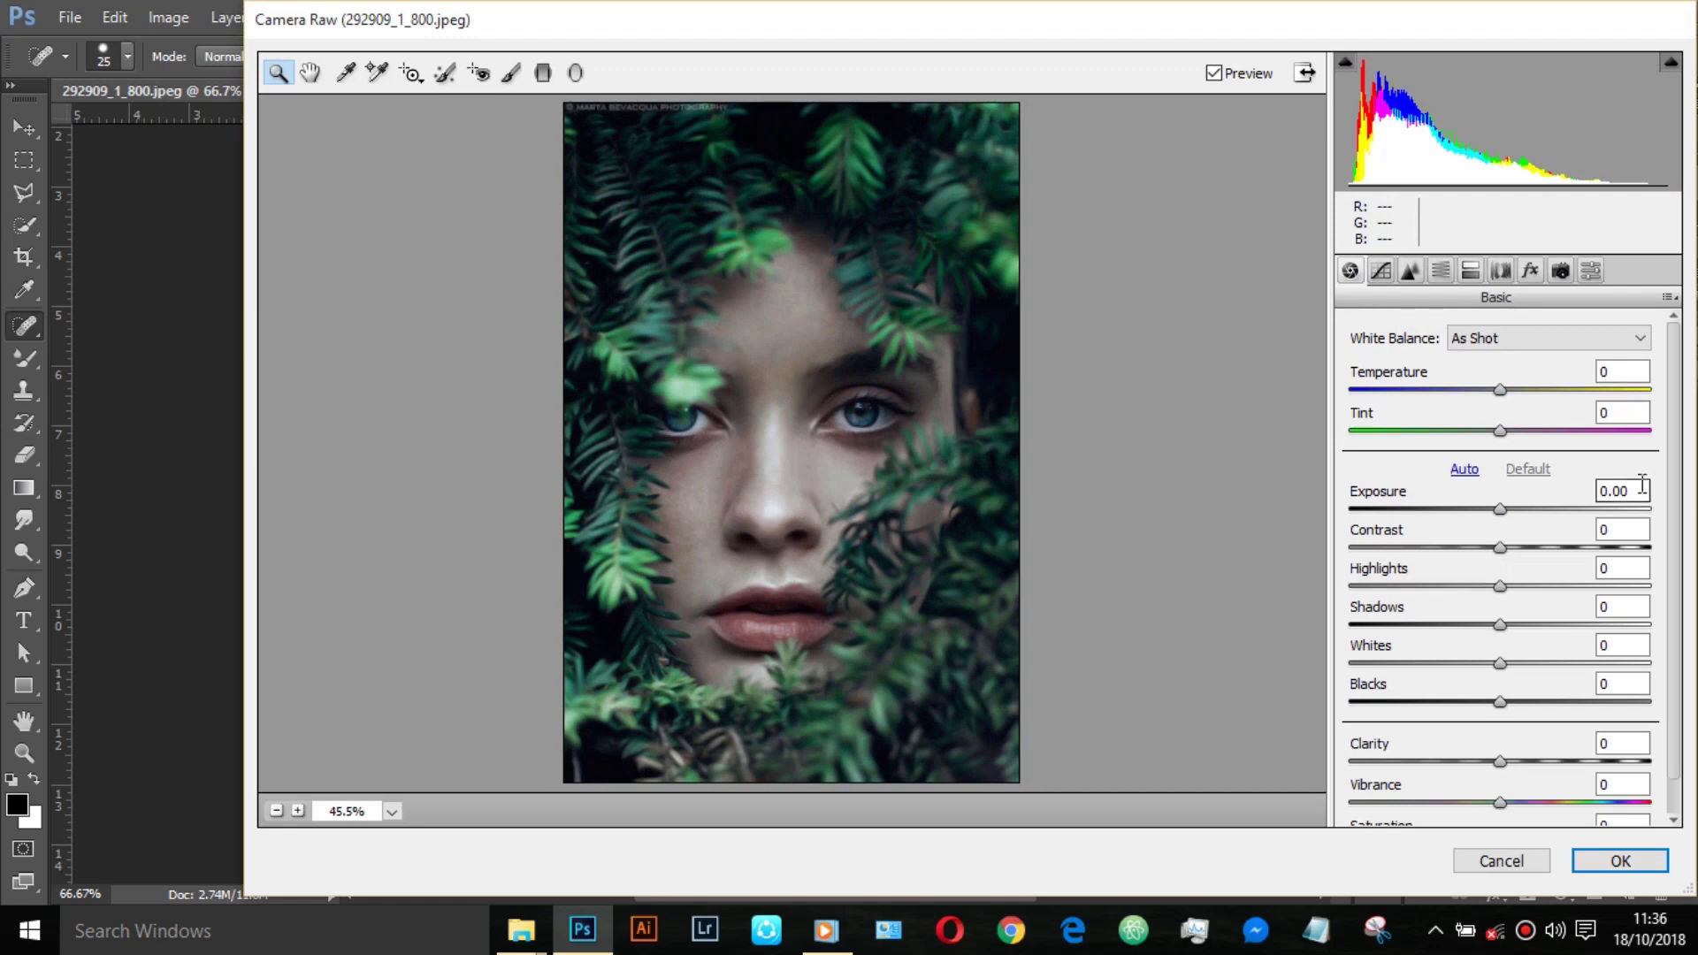
click(1409, 270)
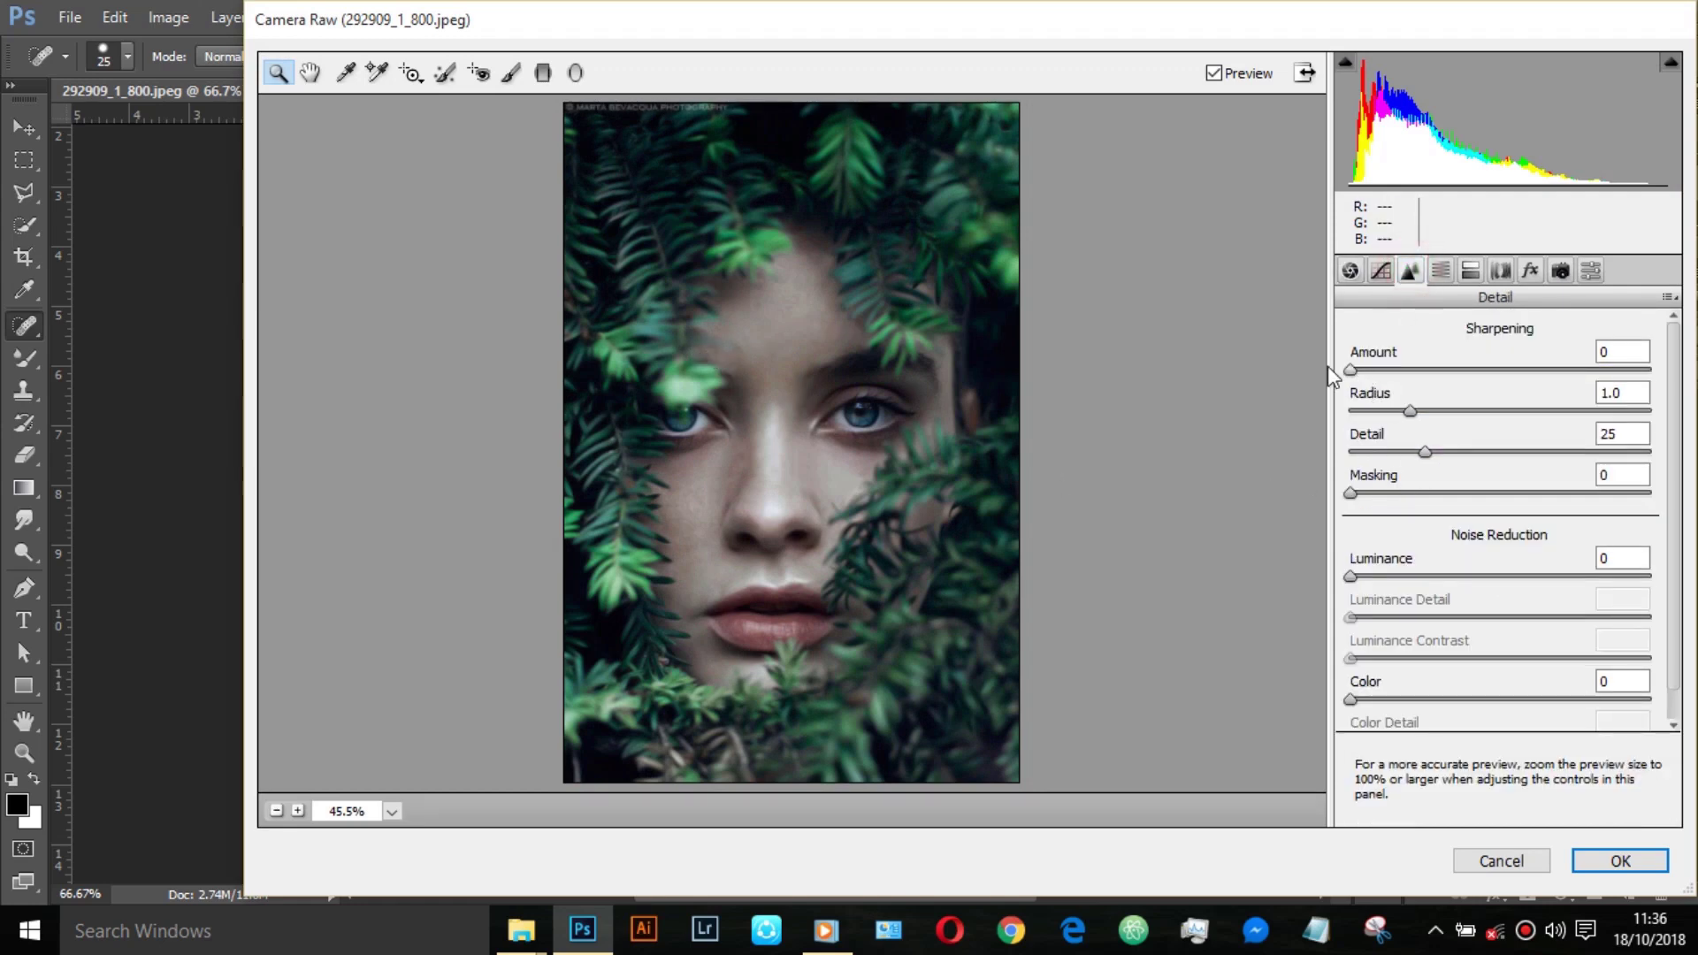
mouse_move(1372, 375)
mouse_down()
mouse_move(1482, 384)
mouse_move(1362, 402)
mouse_up()
Step: Bend the Red channel tone curve in Camera Raw
click(1439, 268)
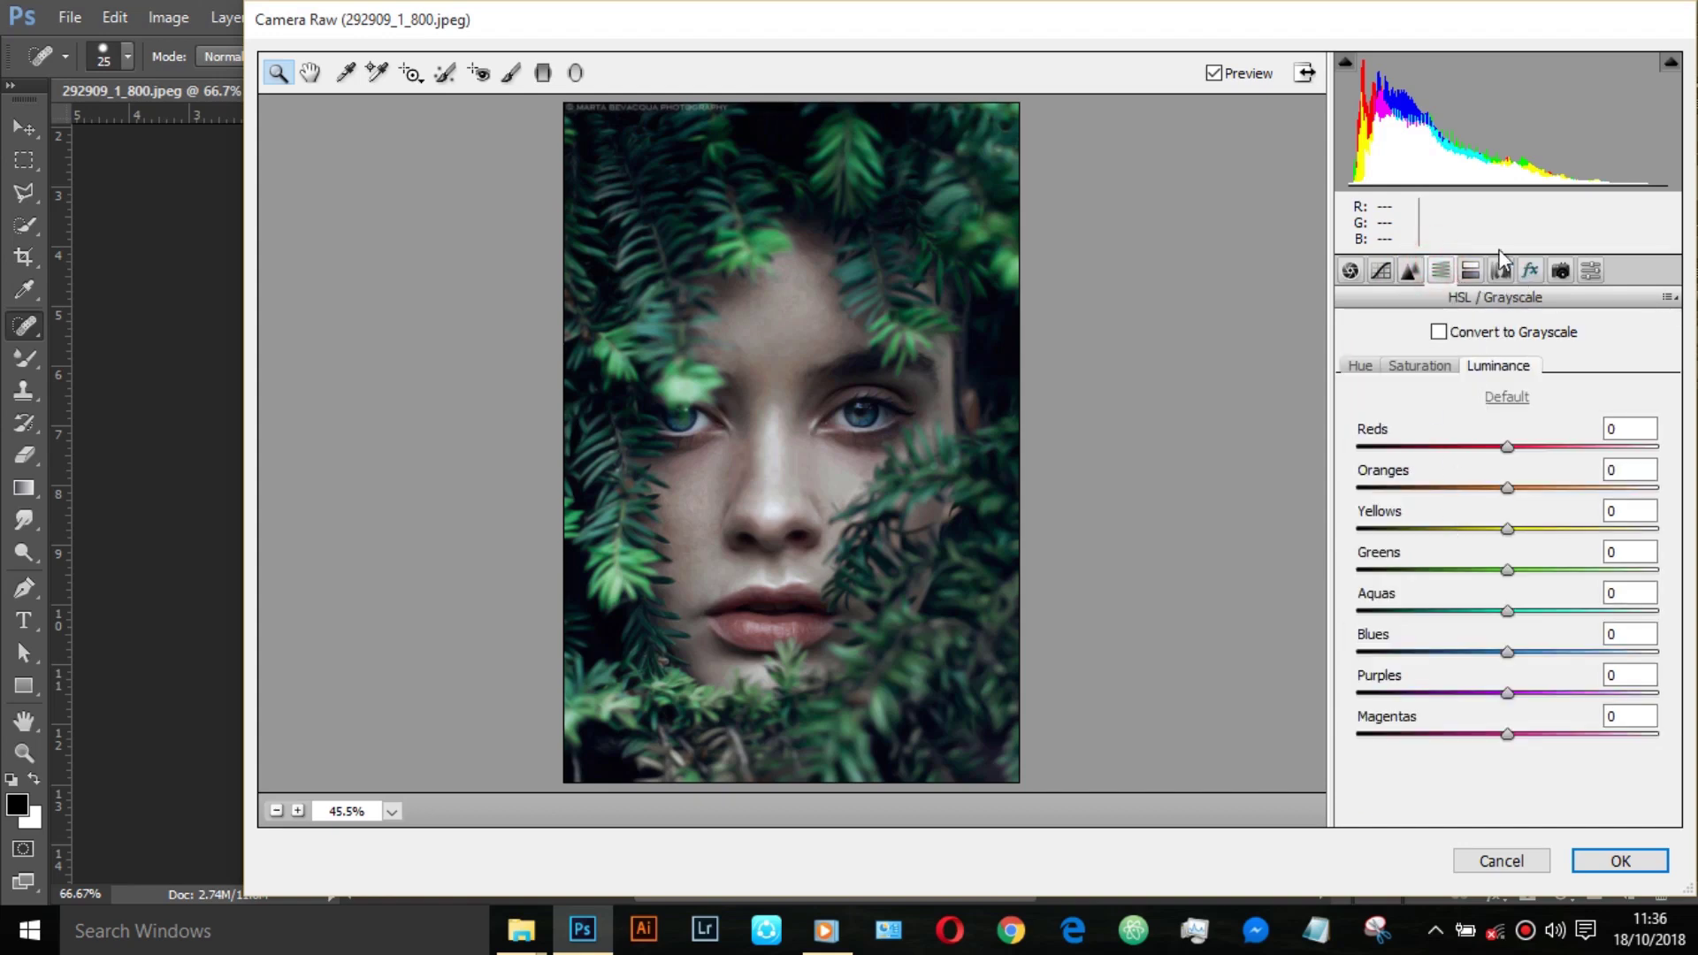
click(1383, 271)
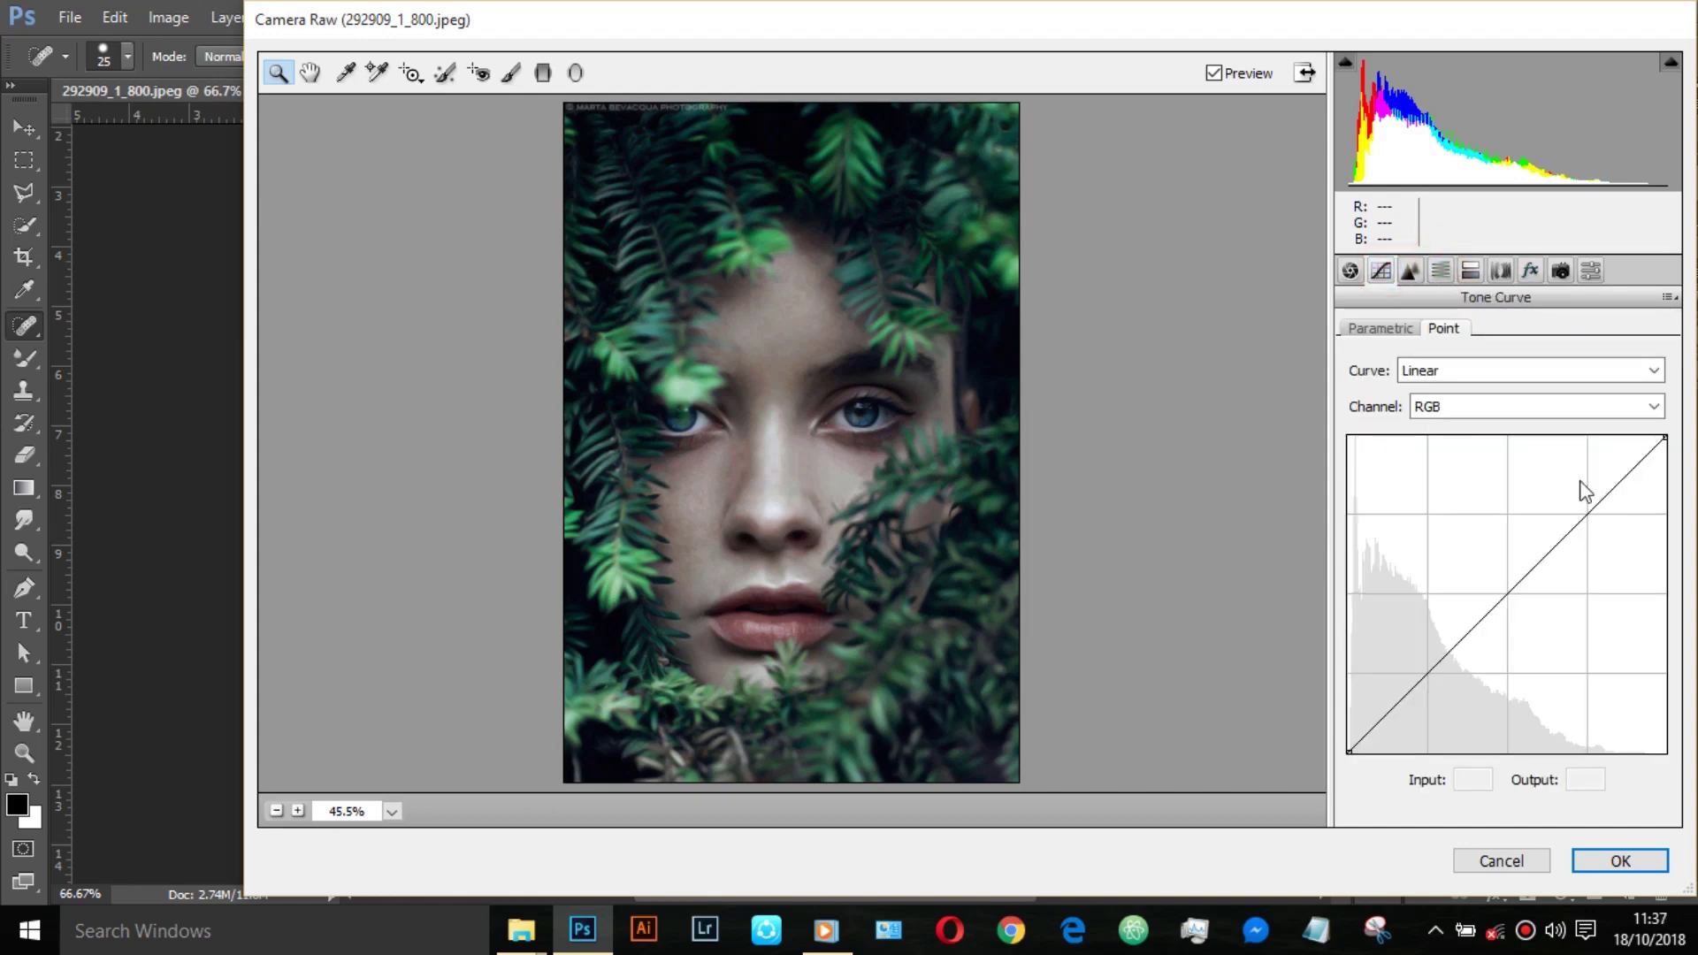
click(1524, 408)
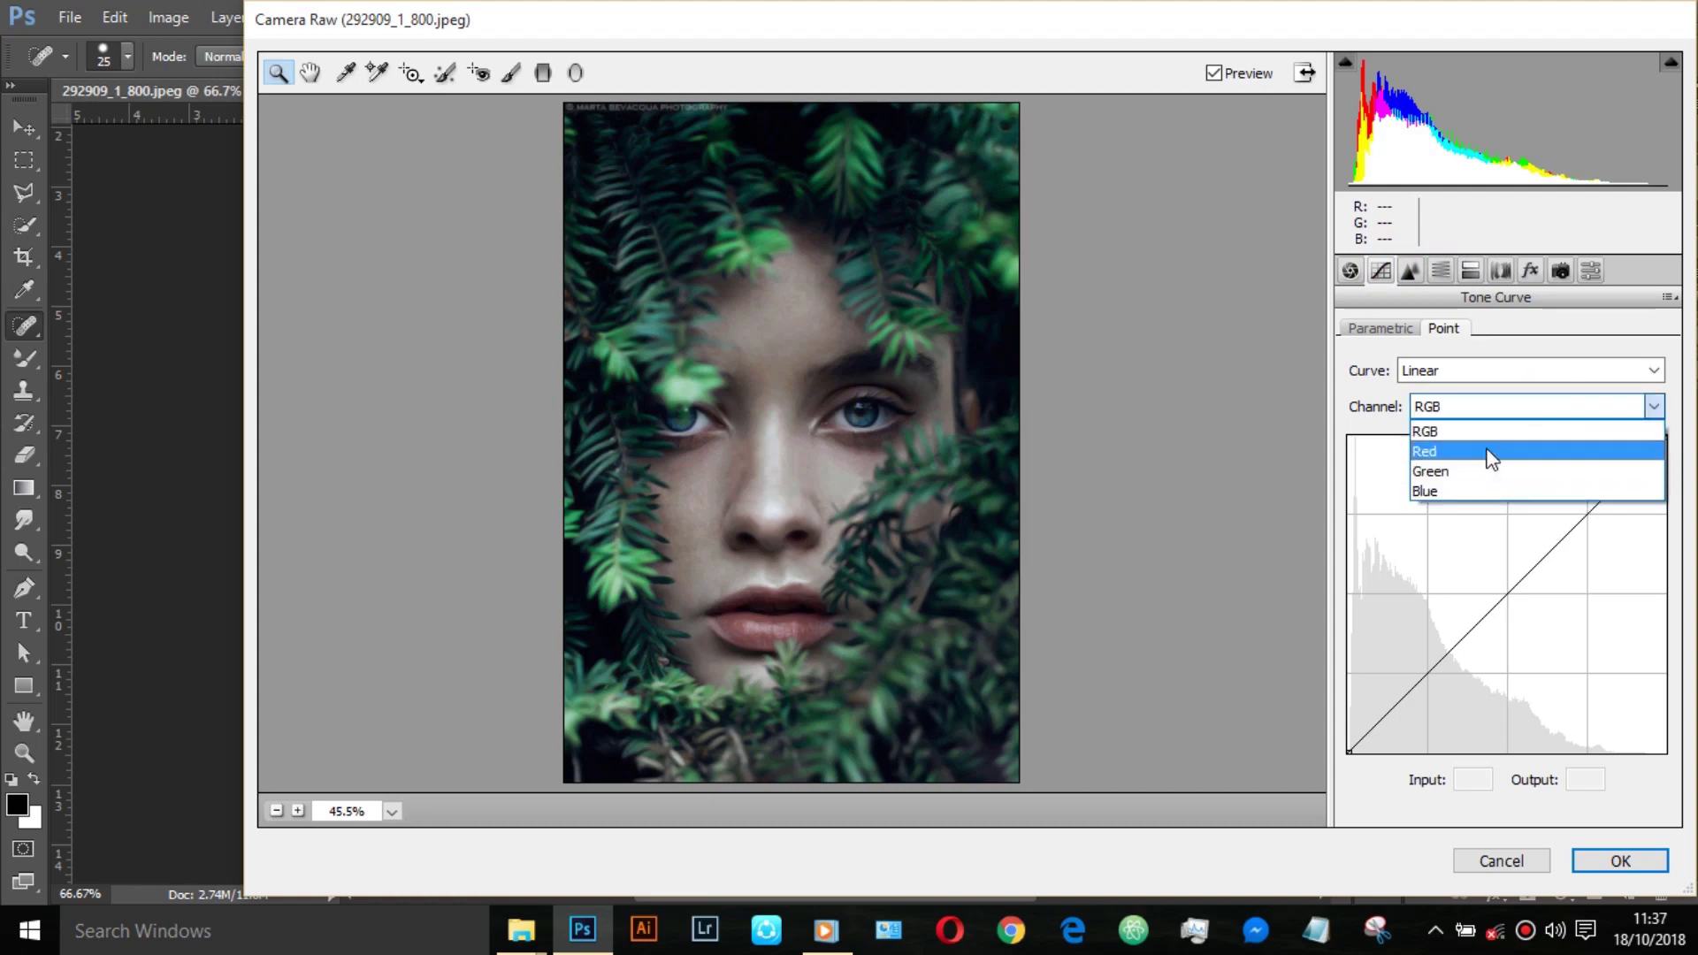
click(1493, 454)
drag(1525, 596, 1548, 567)
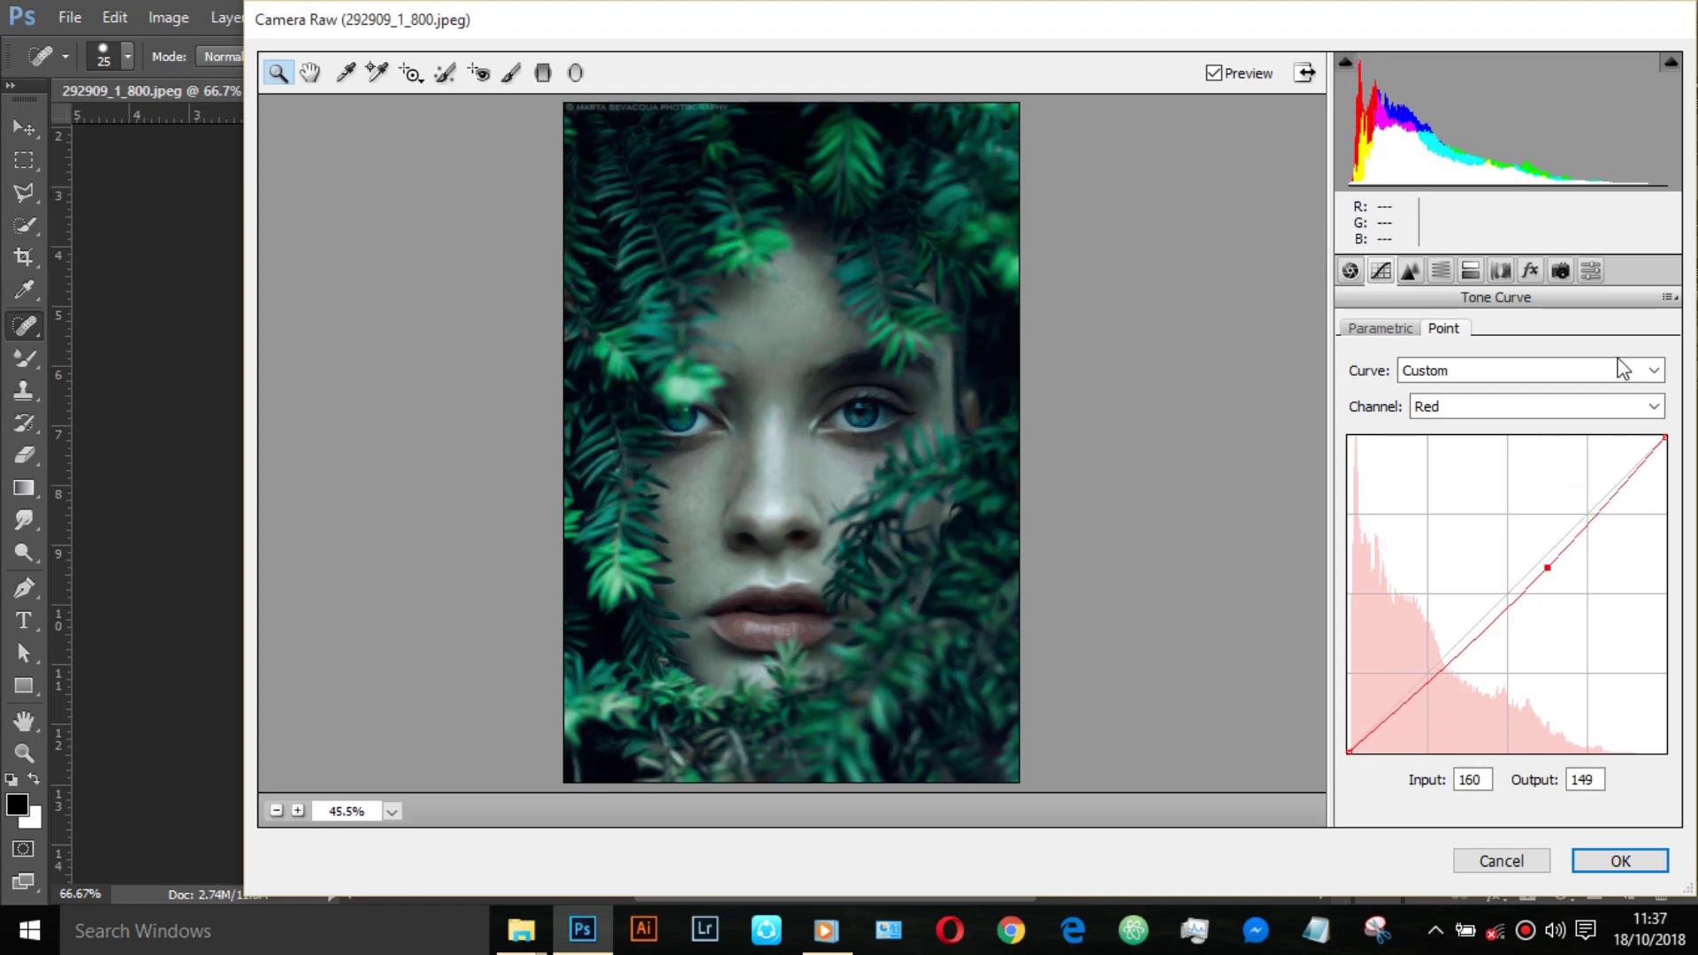
Step: In HSL, raise Yellows luminance and Greens saturation
click(1502, 270)
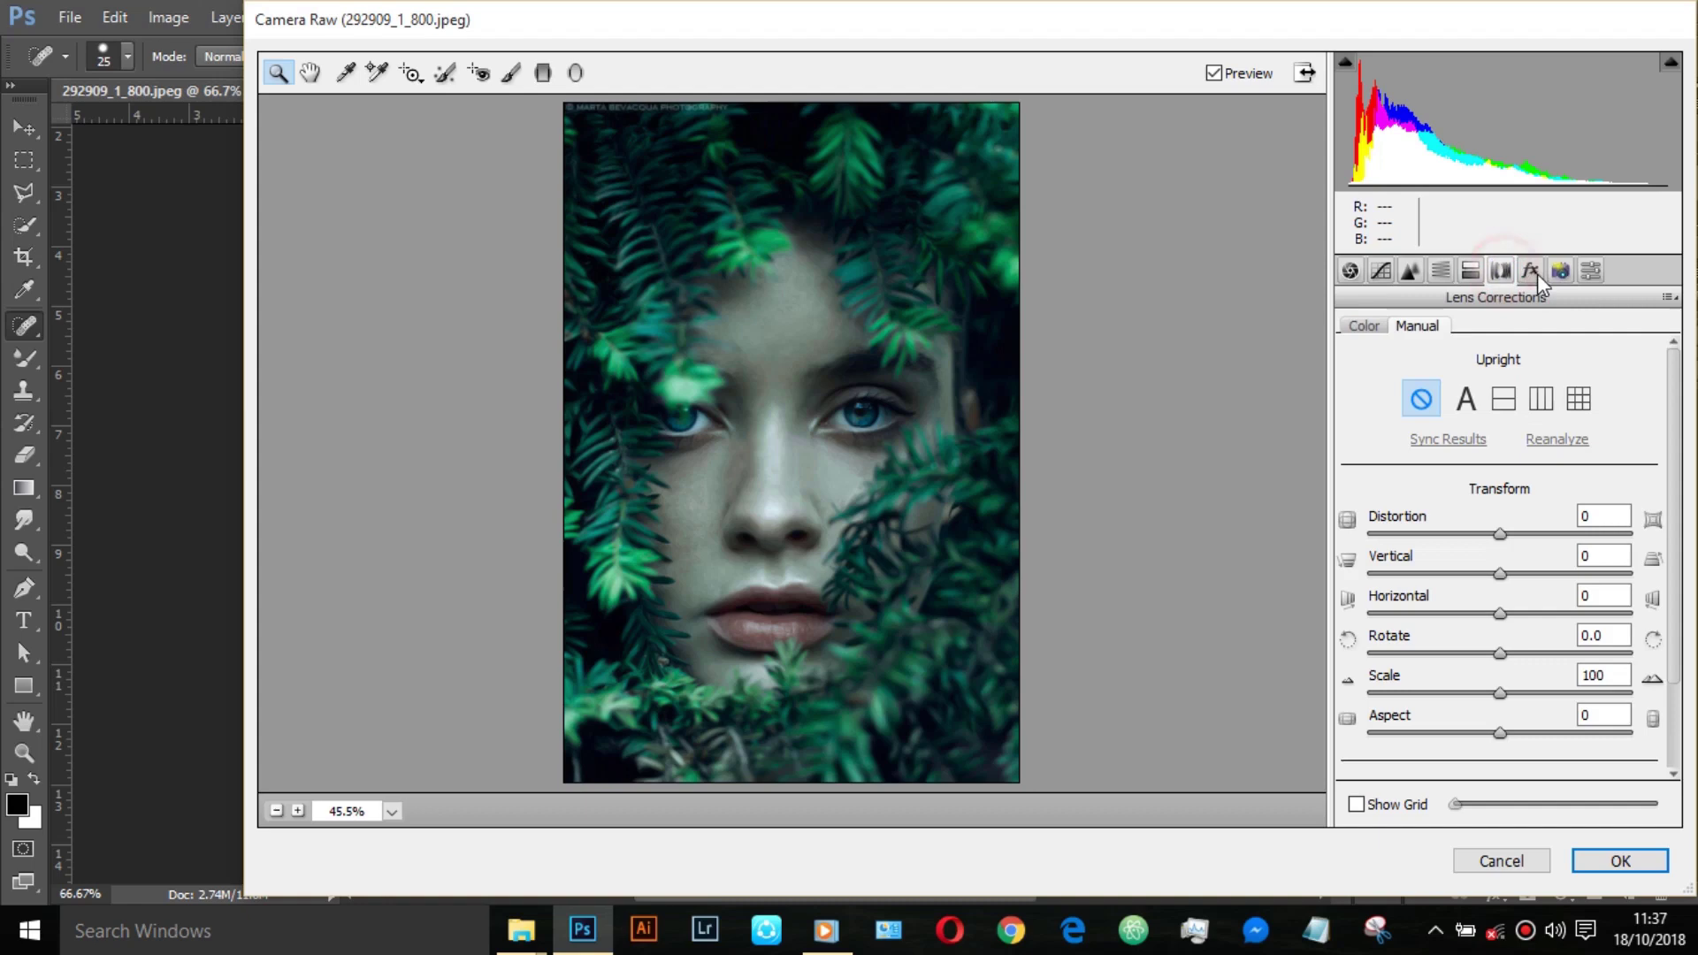
click(1446, 272)
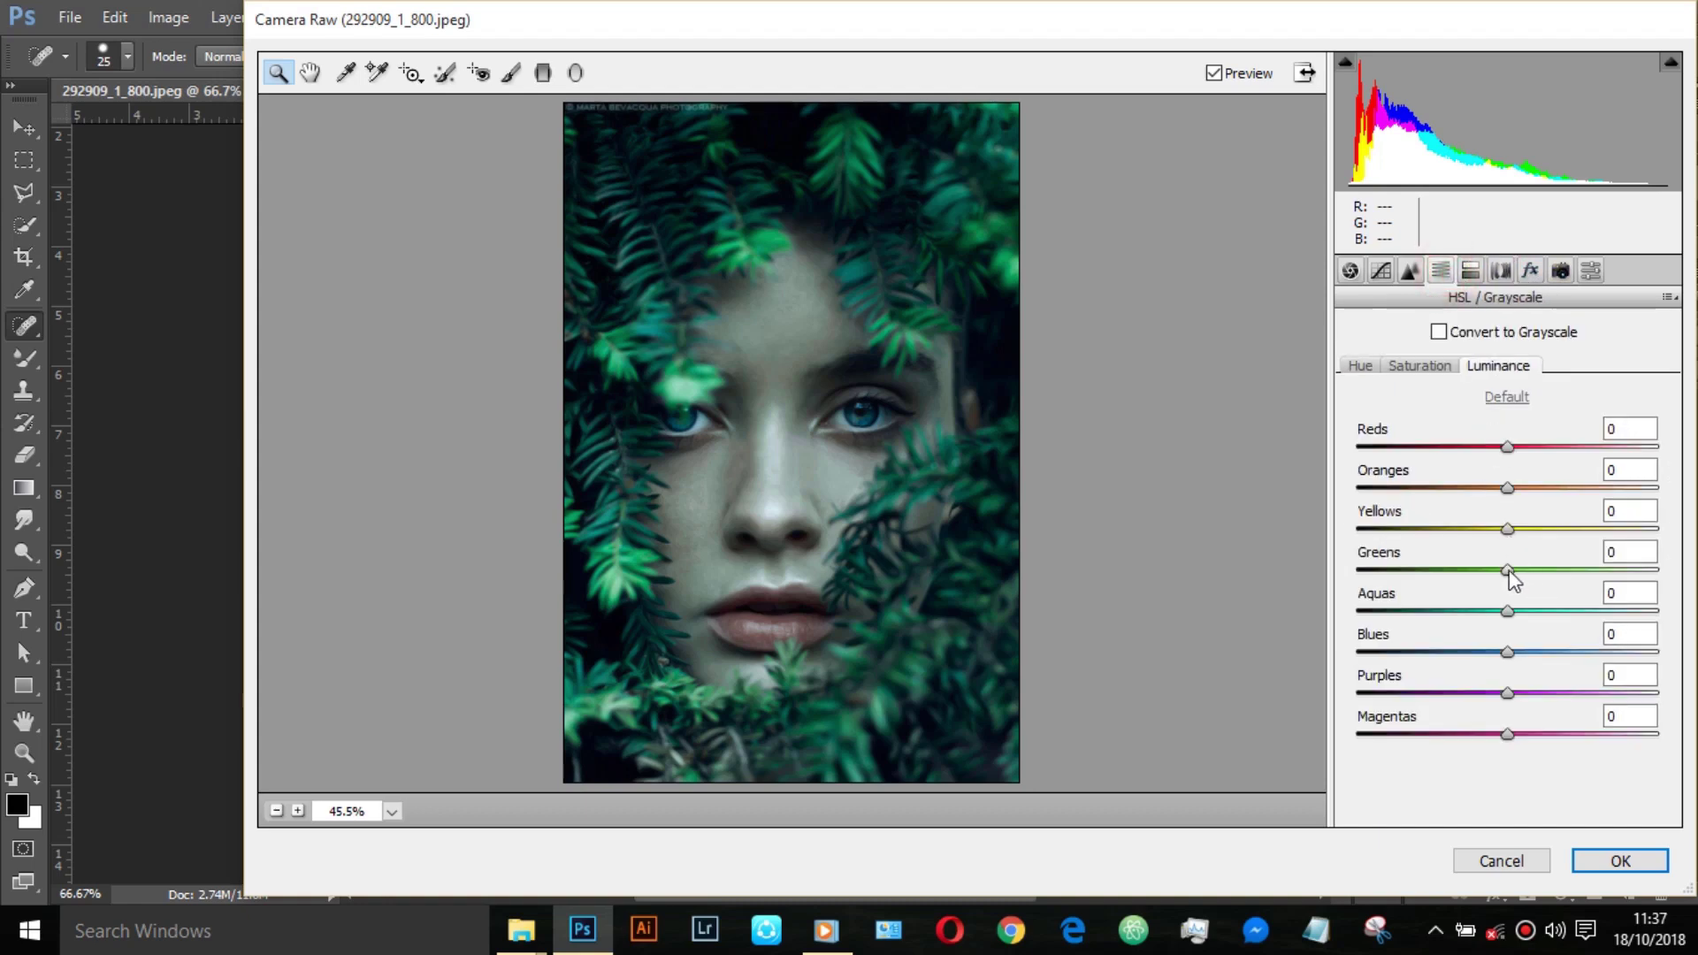
mouse_move(1507, 529)
mouse_down()
mouse_move(1560, 528)
mouse_move(1523, 529)
mouse_up()
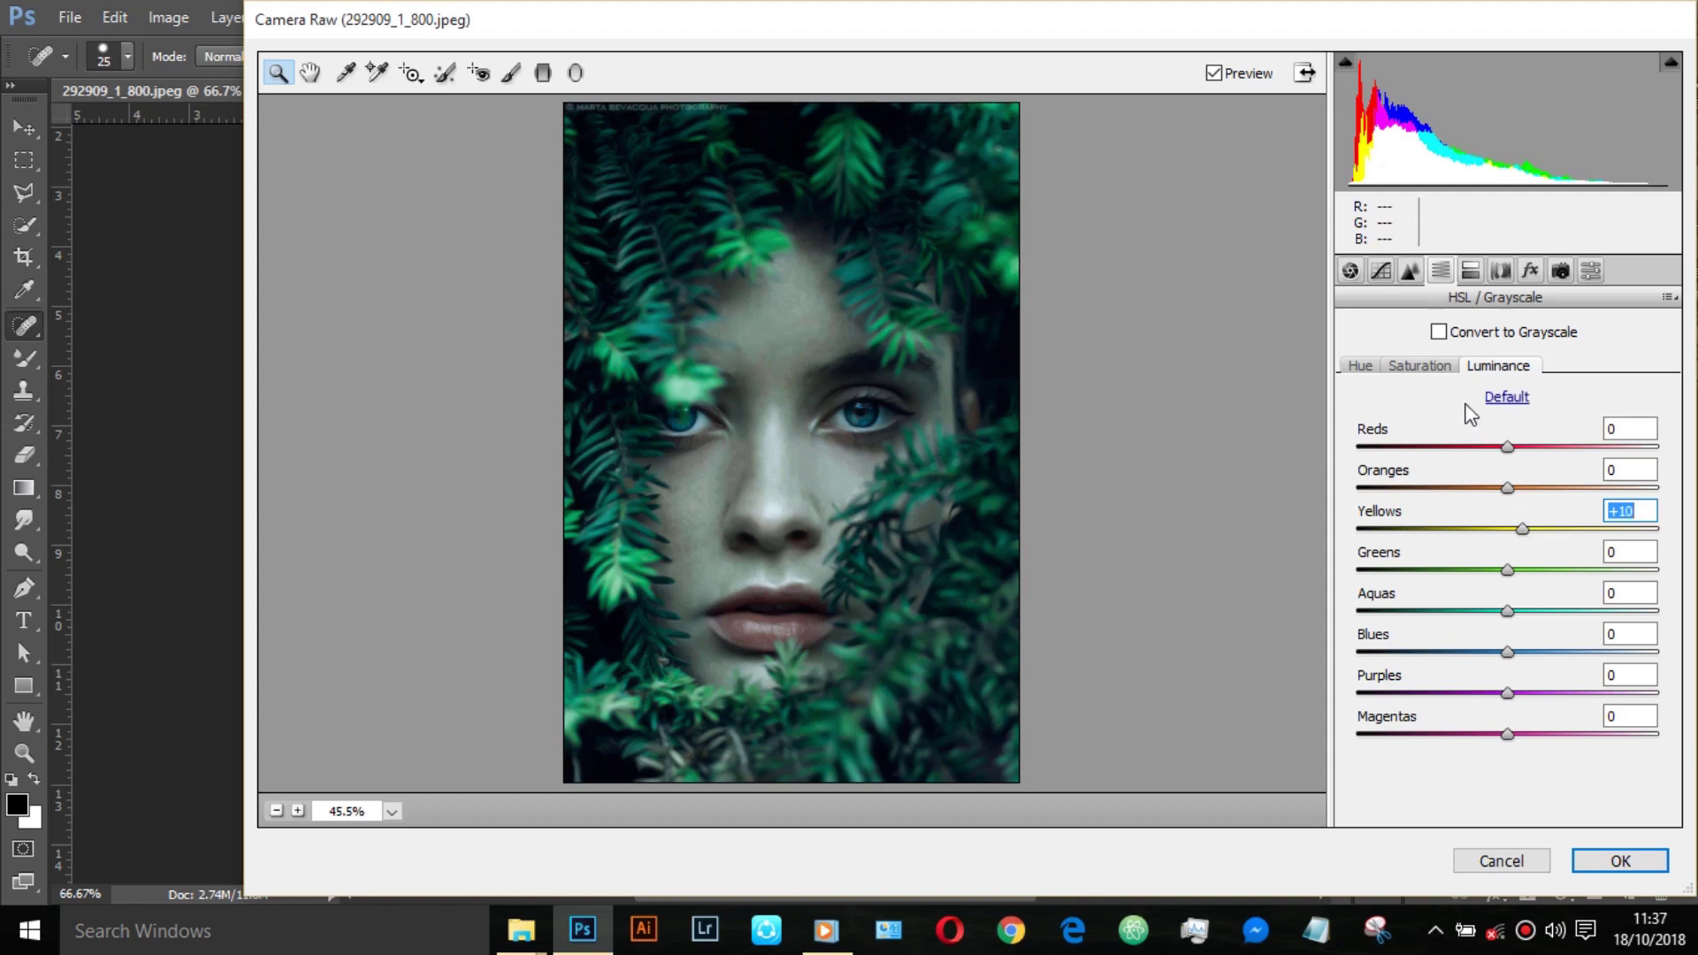
click(1412, 372)
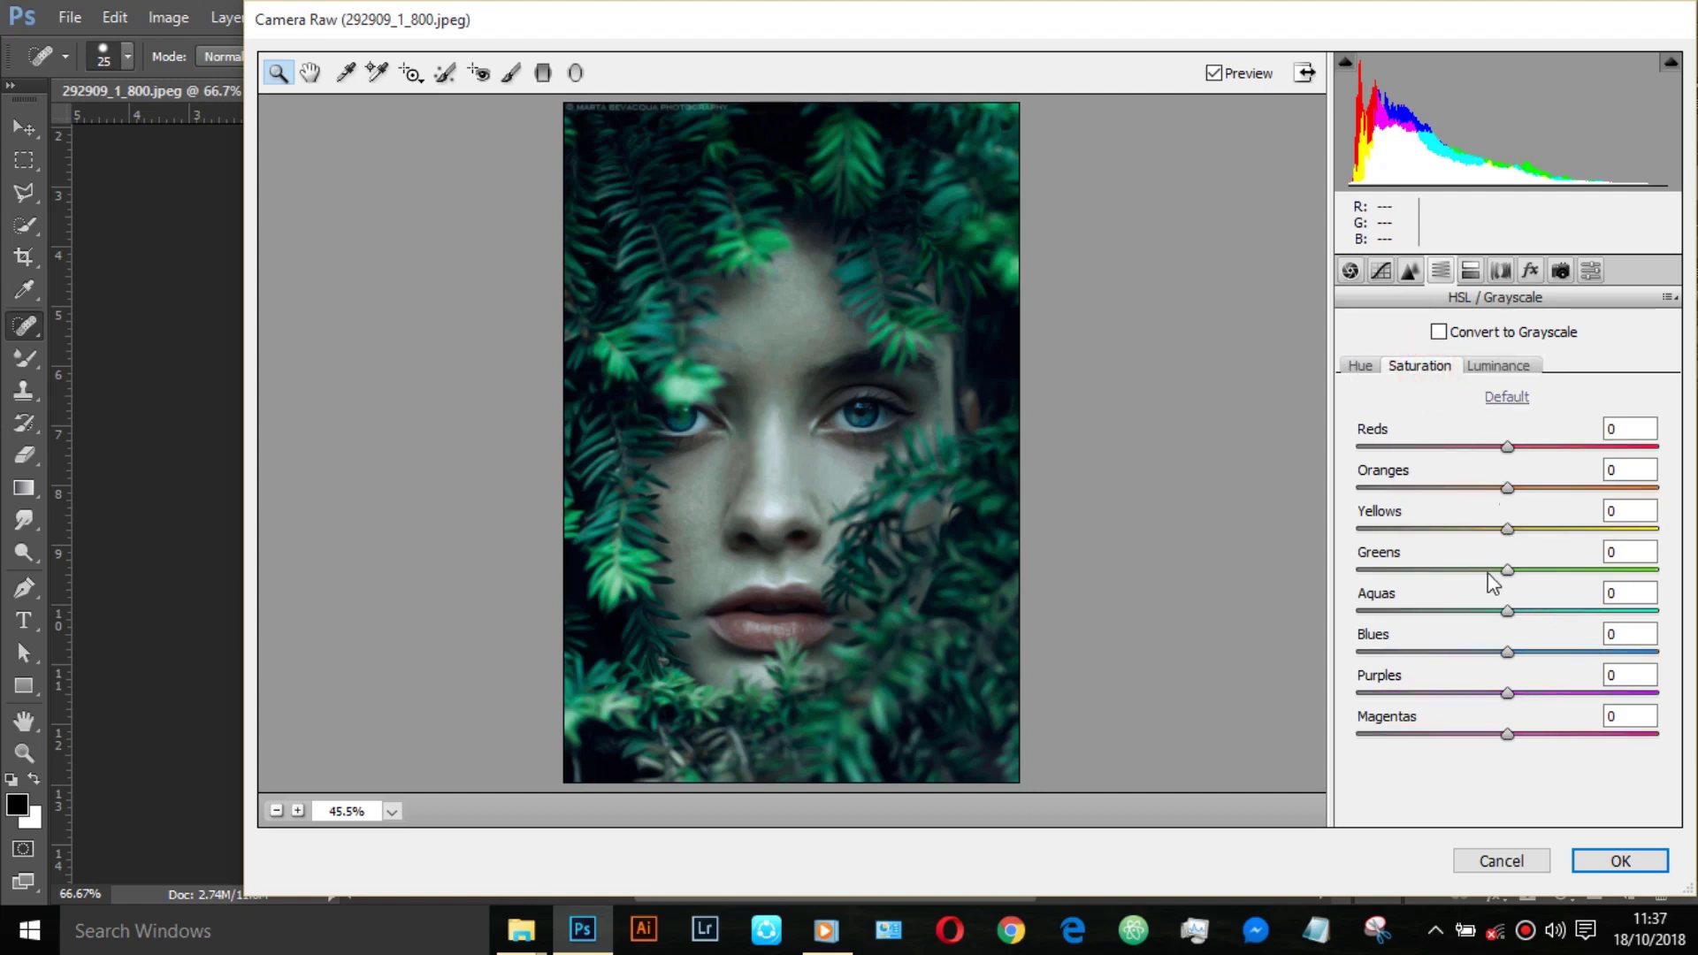
drag(1539, 575, 1567, 576)
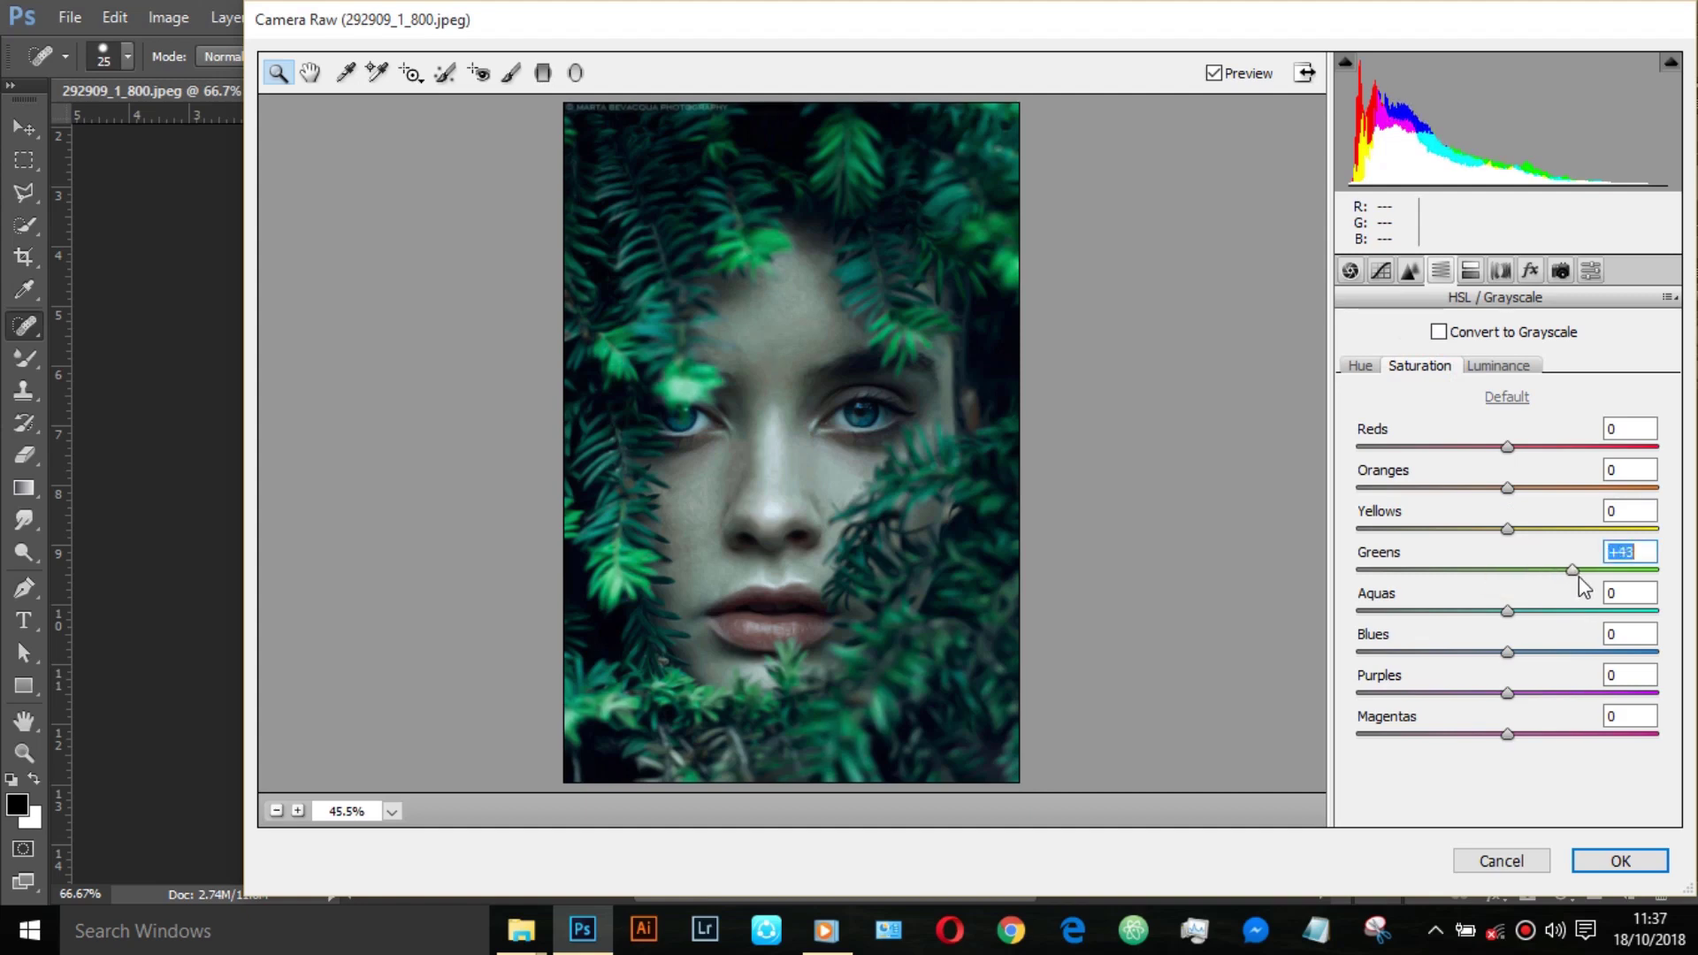
click(1360, 370)
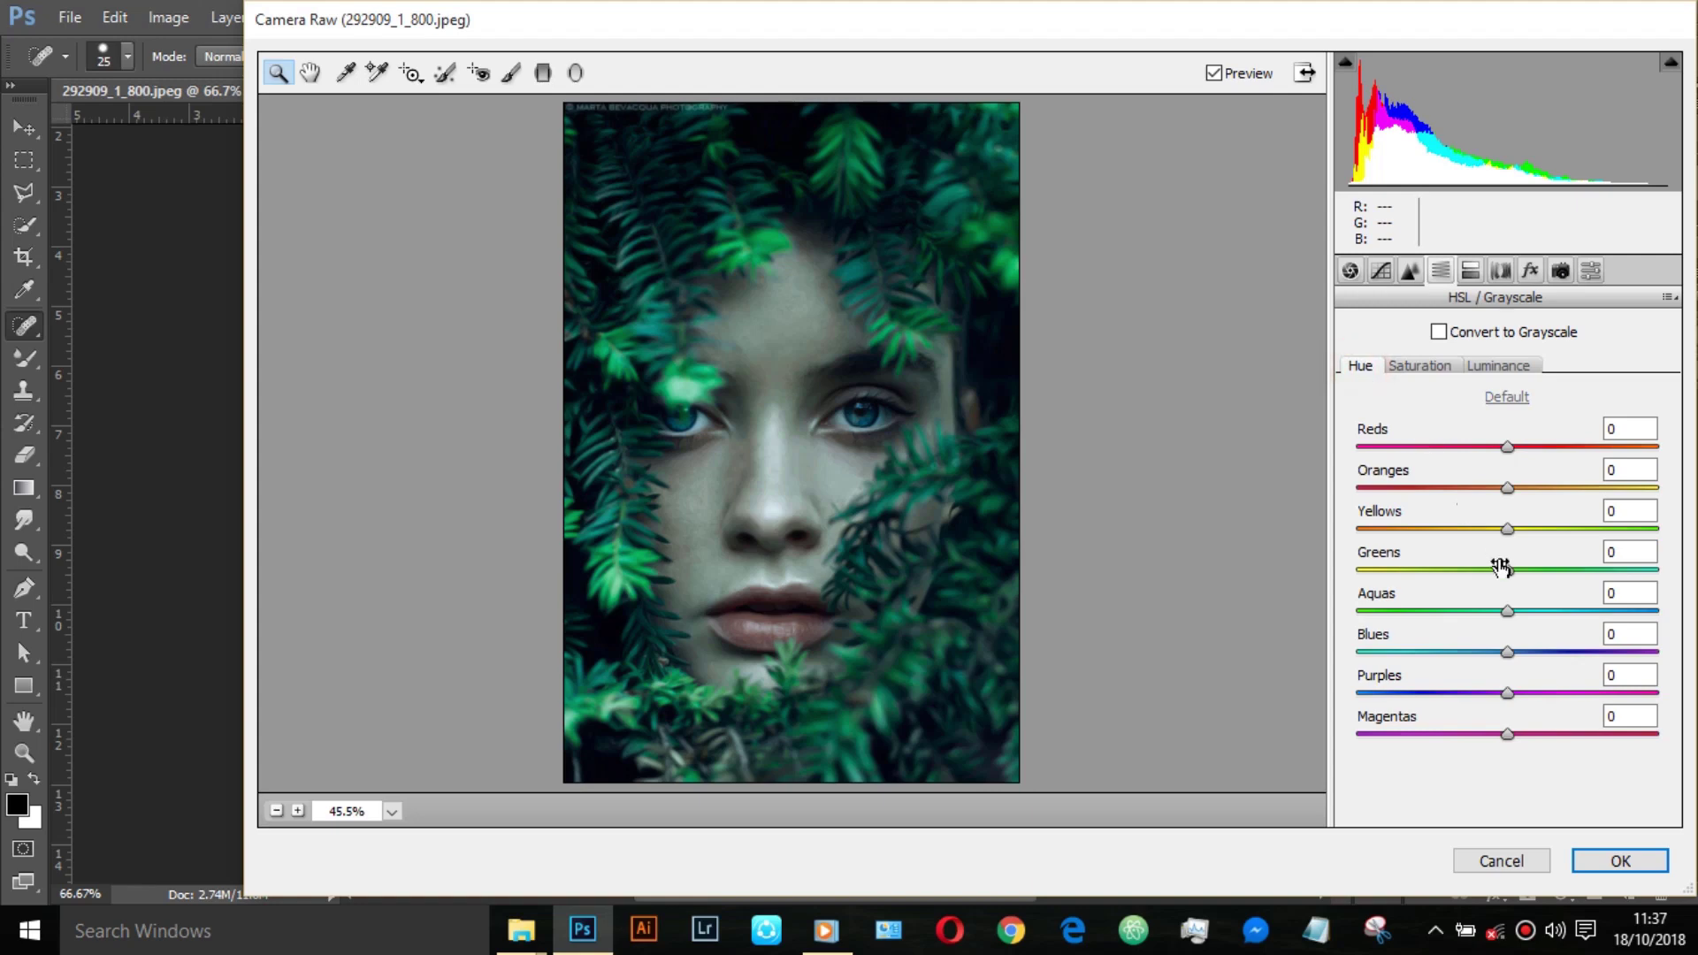
click(1350, 271)
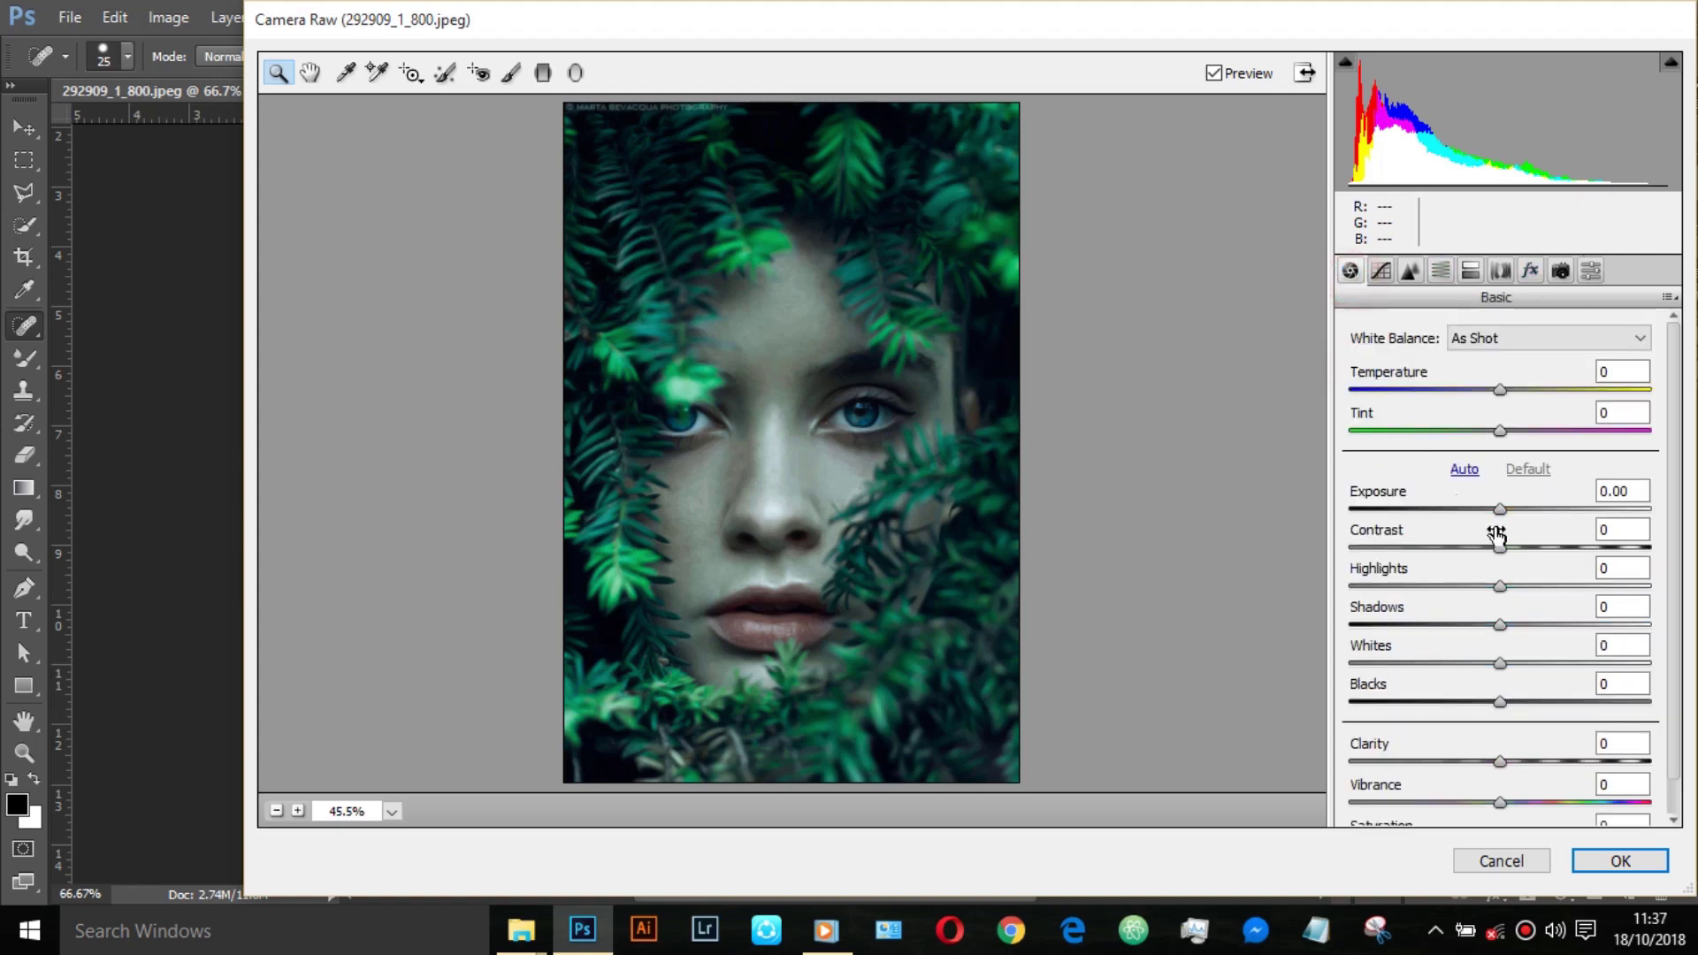
Step: Raise Exposure and Contrast to +33, lower Shadows and raise Blacks in the Basic panel
drag(1502, 510, 1523, 510)
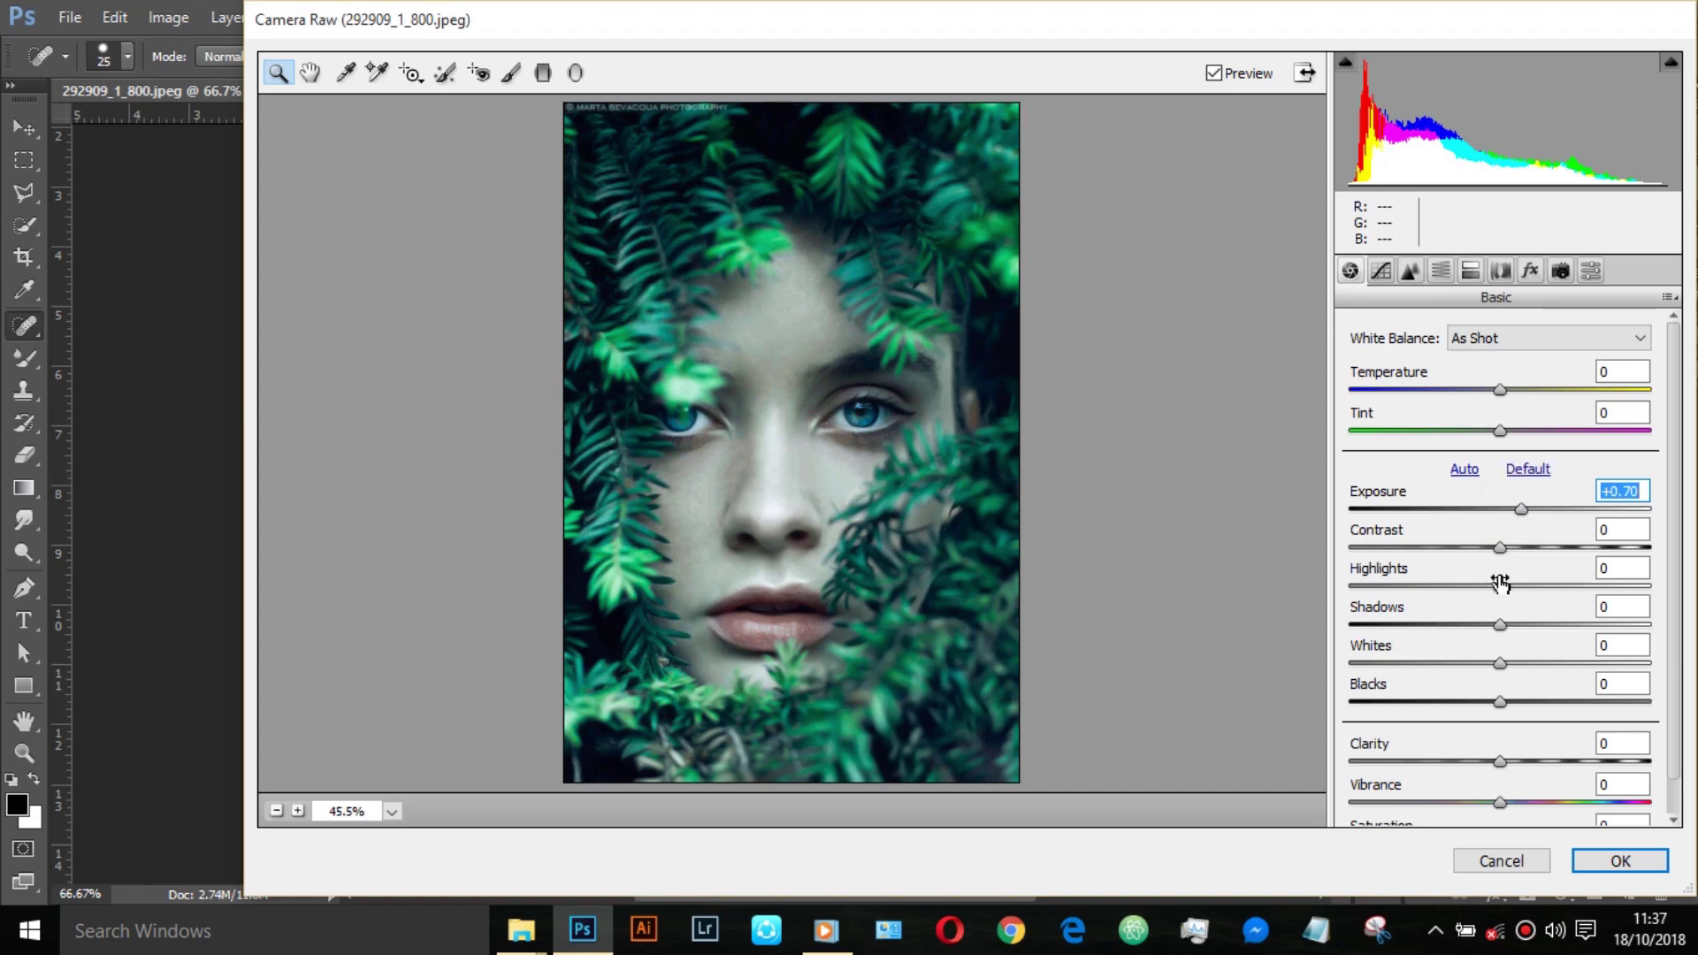
drag(1502, 548, 1556, 549)
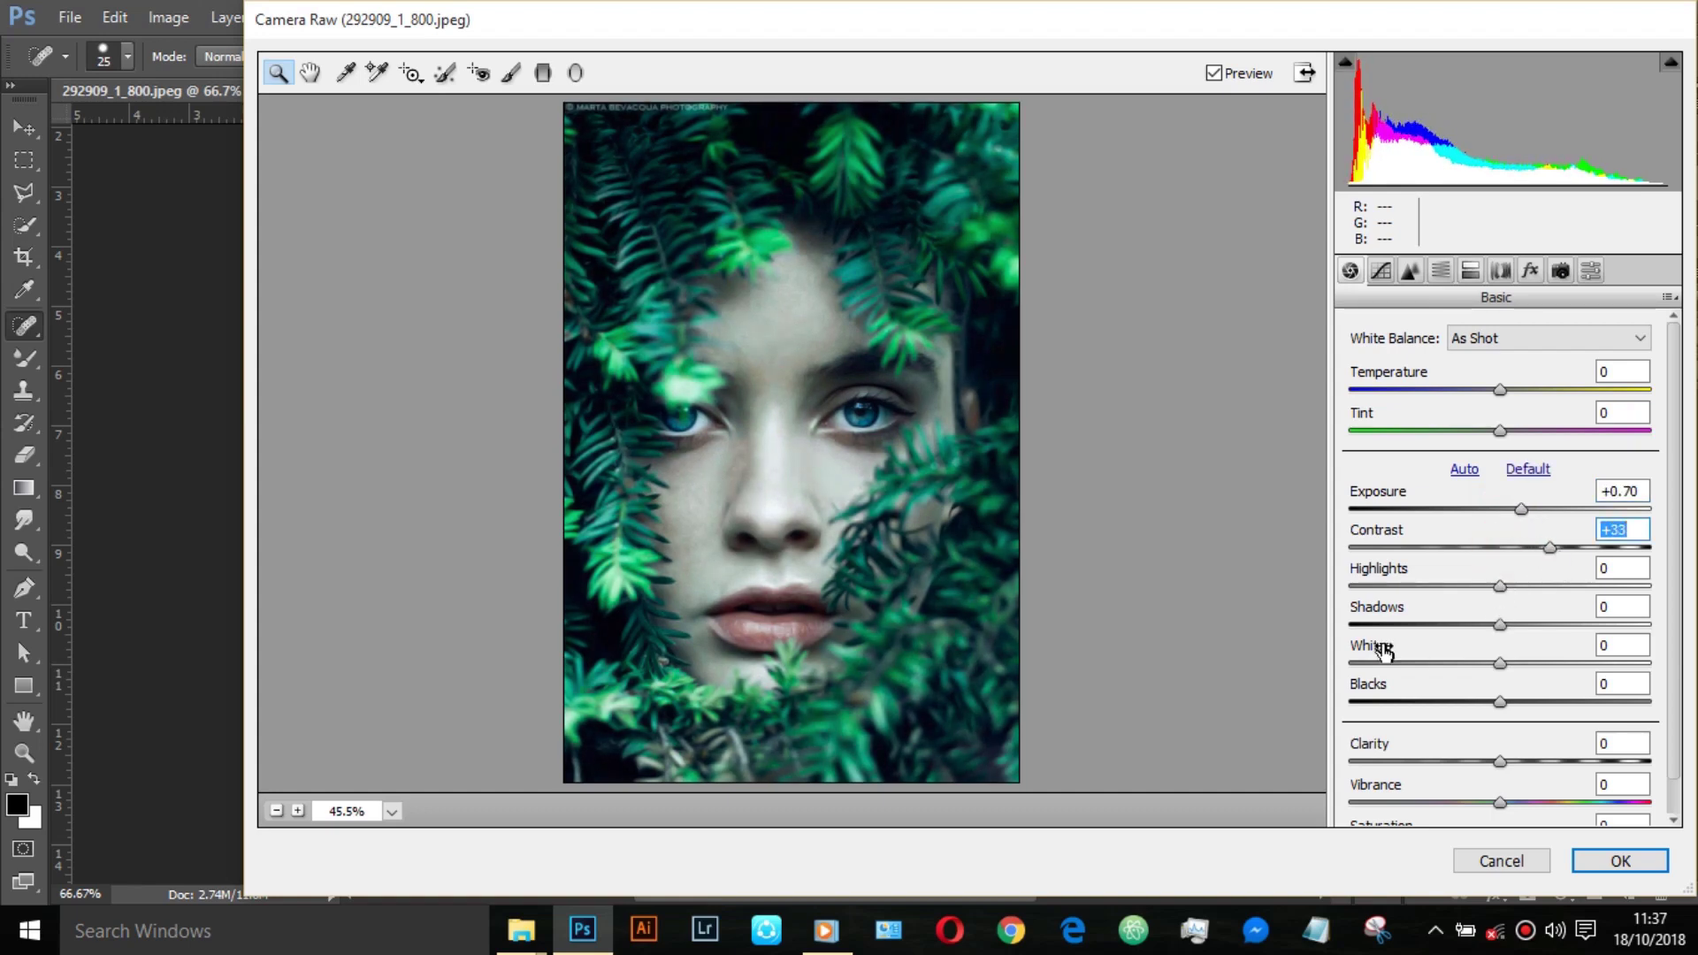
drag(1499, 626, 1459, 626)
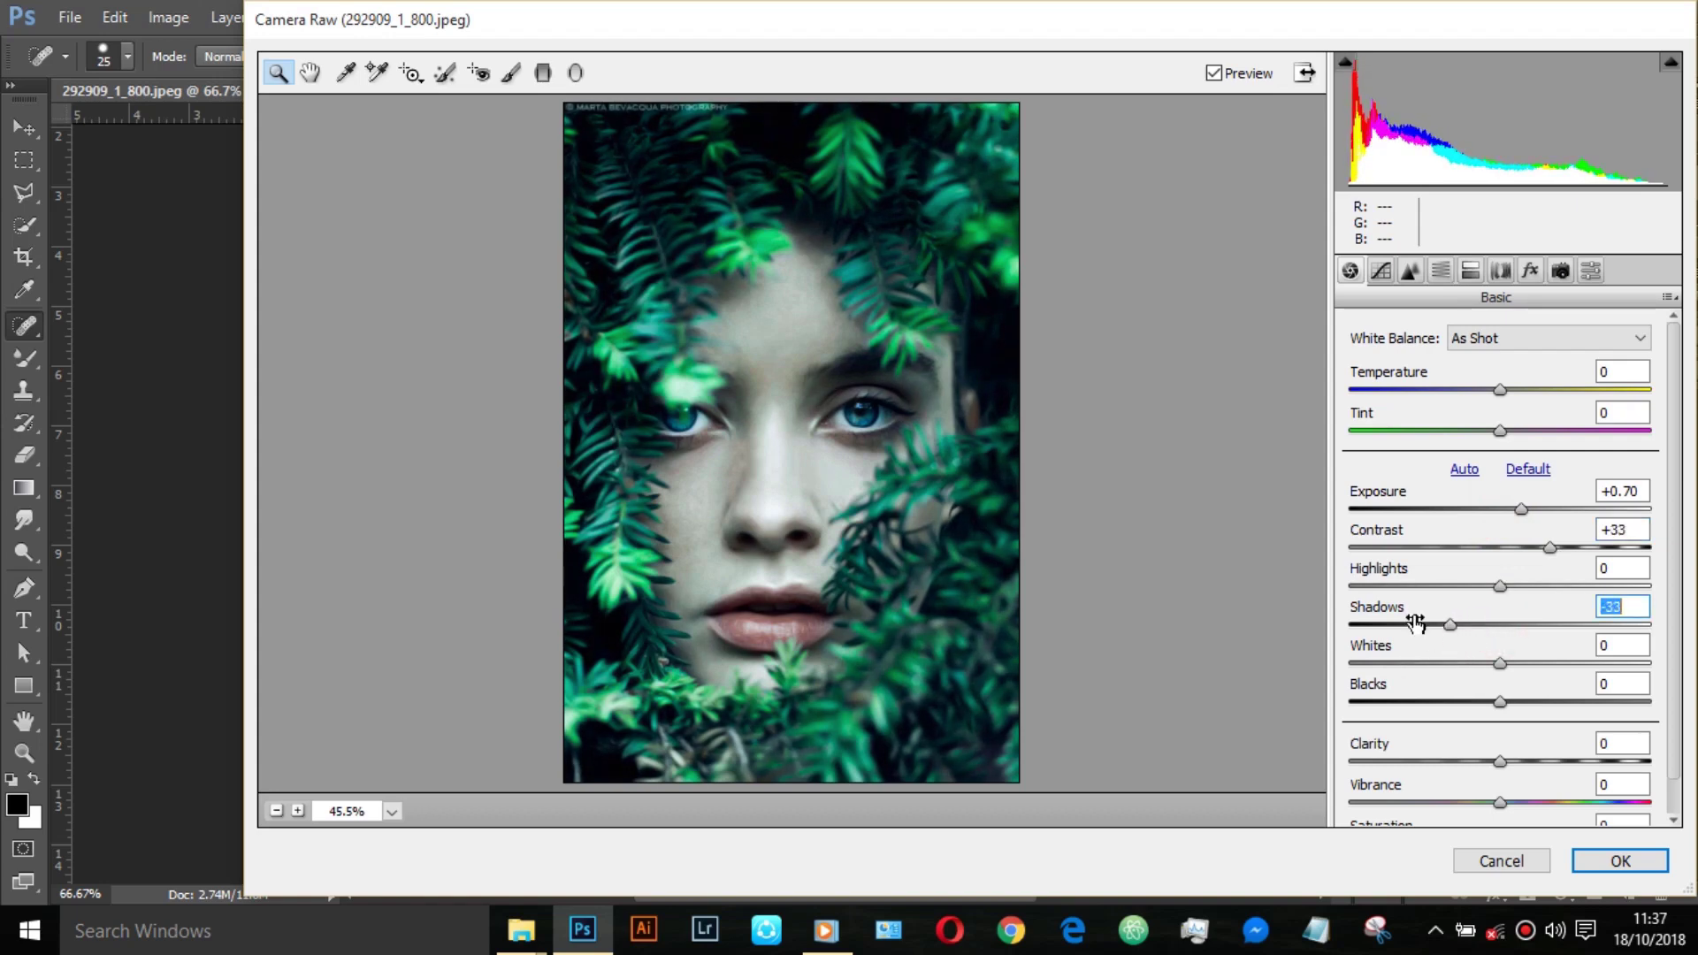
mouse_move(1501, 703)
mouse_down()
mouse_move(1453, 703)
mouse_move(1567, 704)
mouse_up()
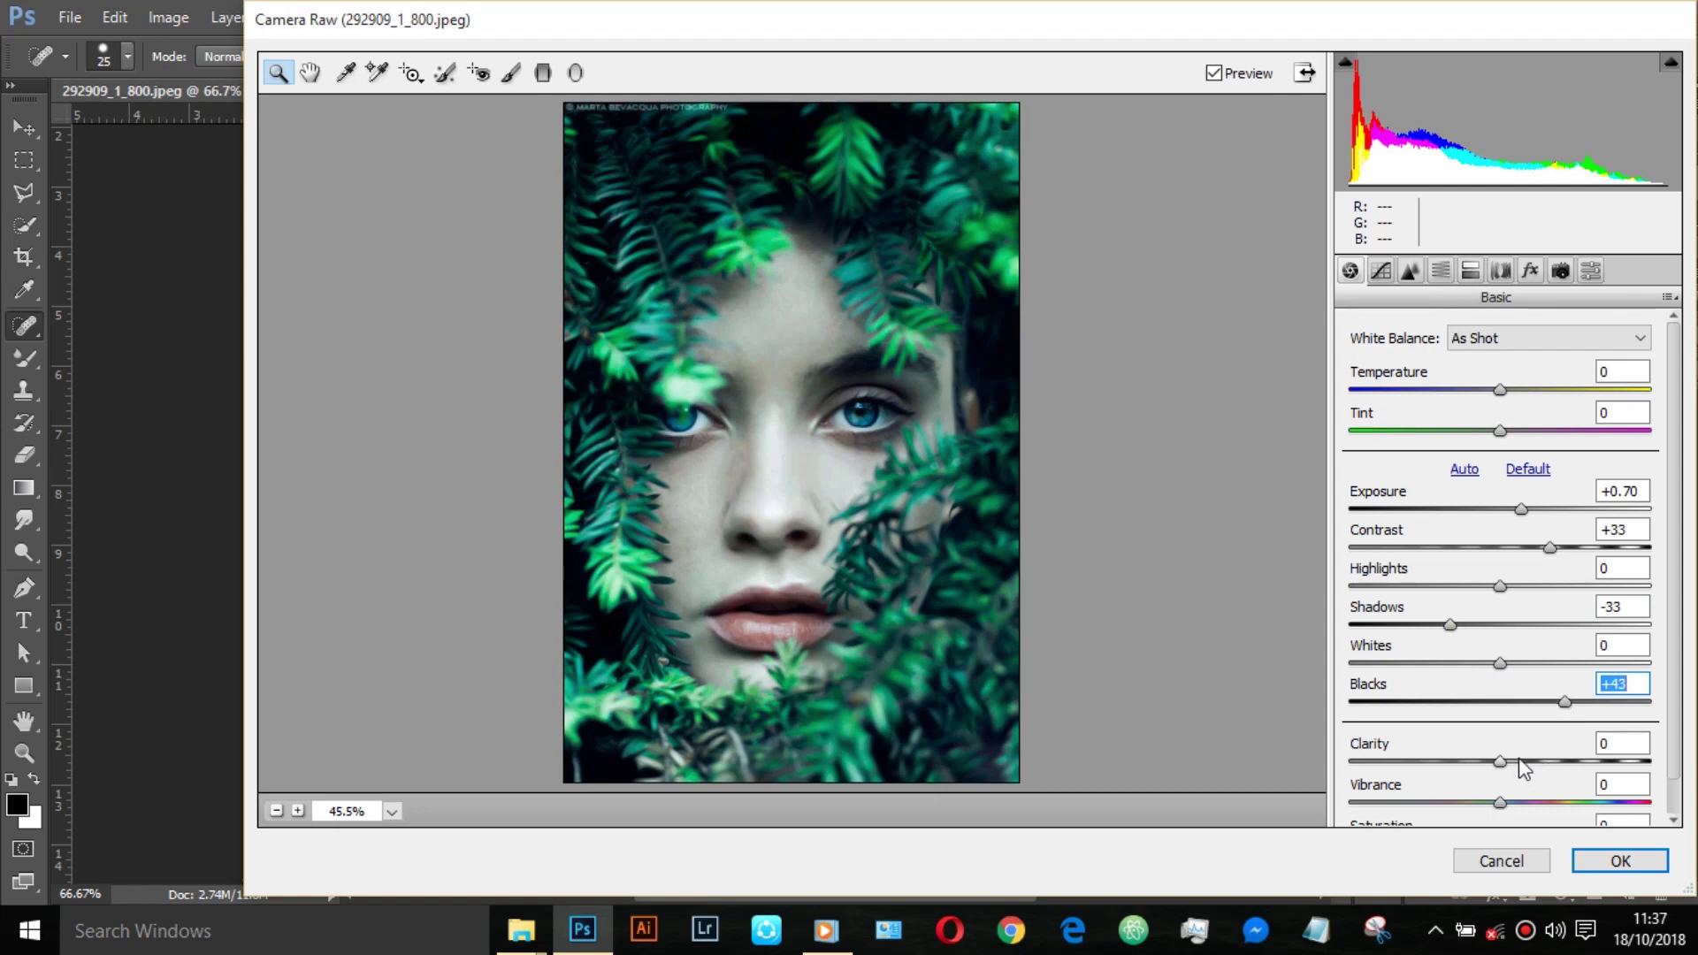
Step: Set Clarity -19, Temperature +2 and Exposure +0.85, then apply the Camera Raw filter
mouse_move(1497, 762)
mouse_down()
mouse_move(1462, 762)
mouse_move(1544, 761)
mouse_up()
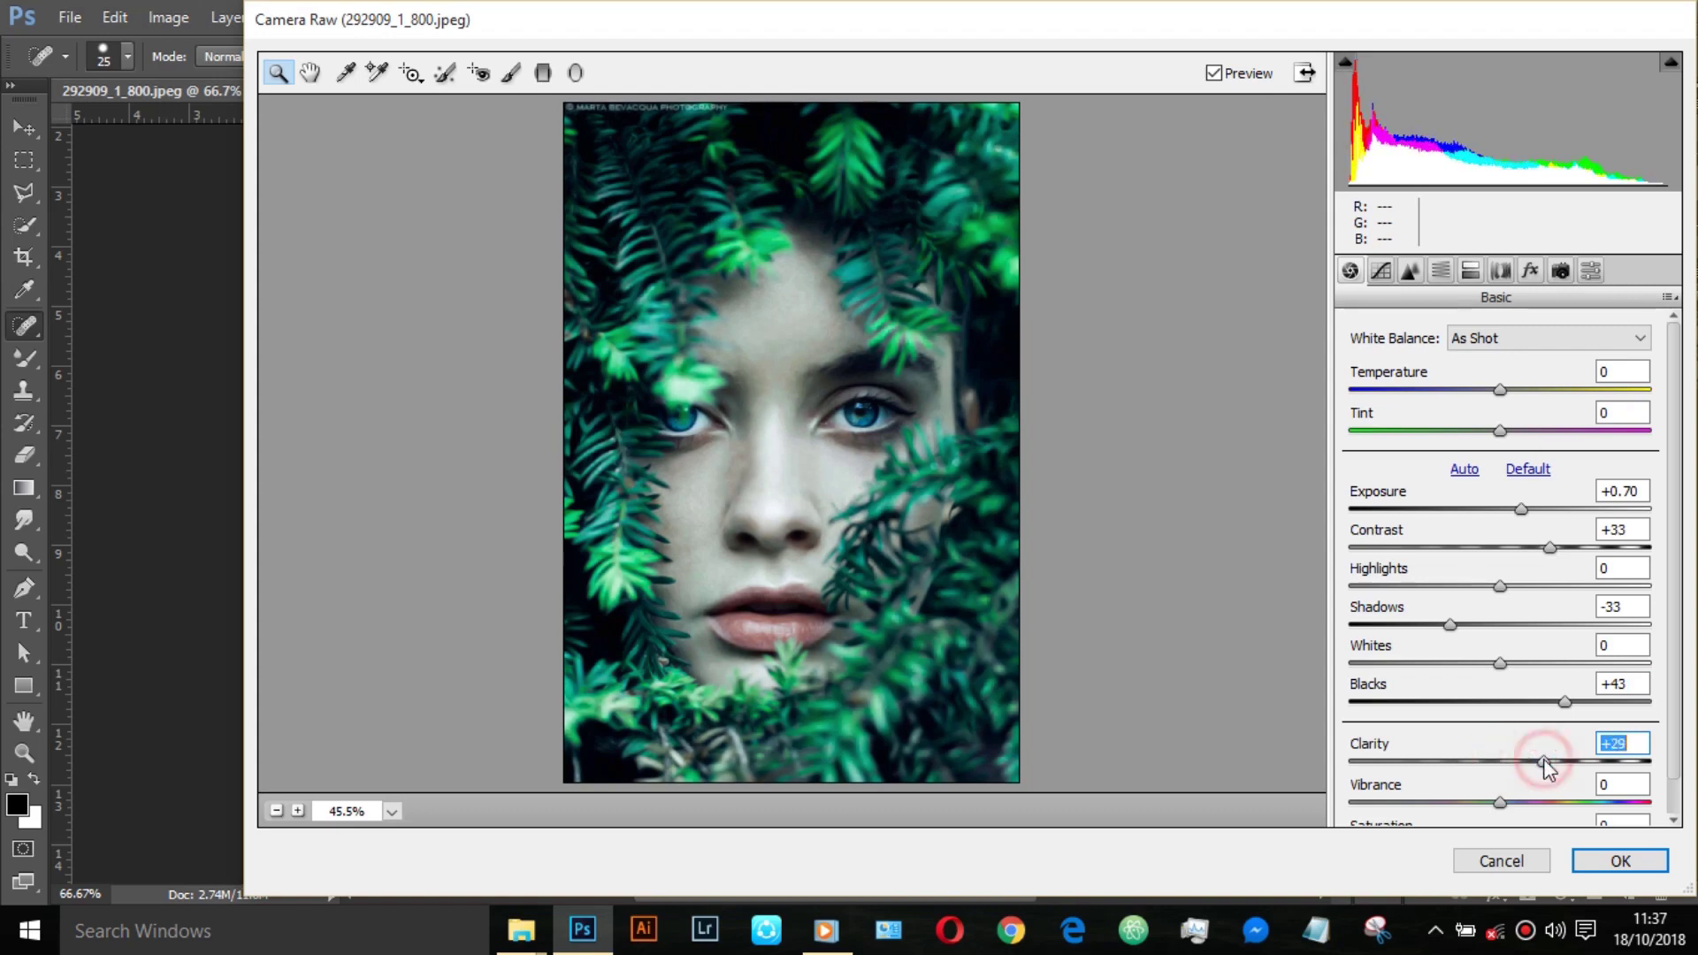
click(1472, 763)
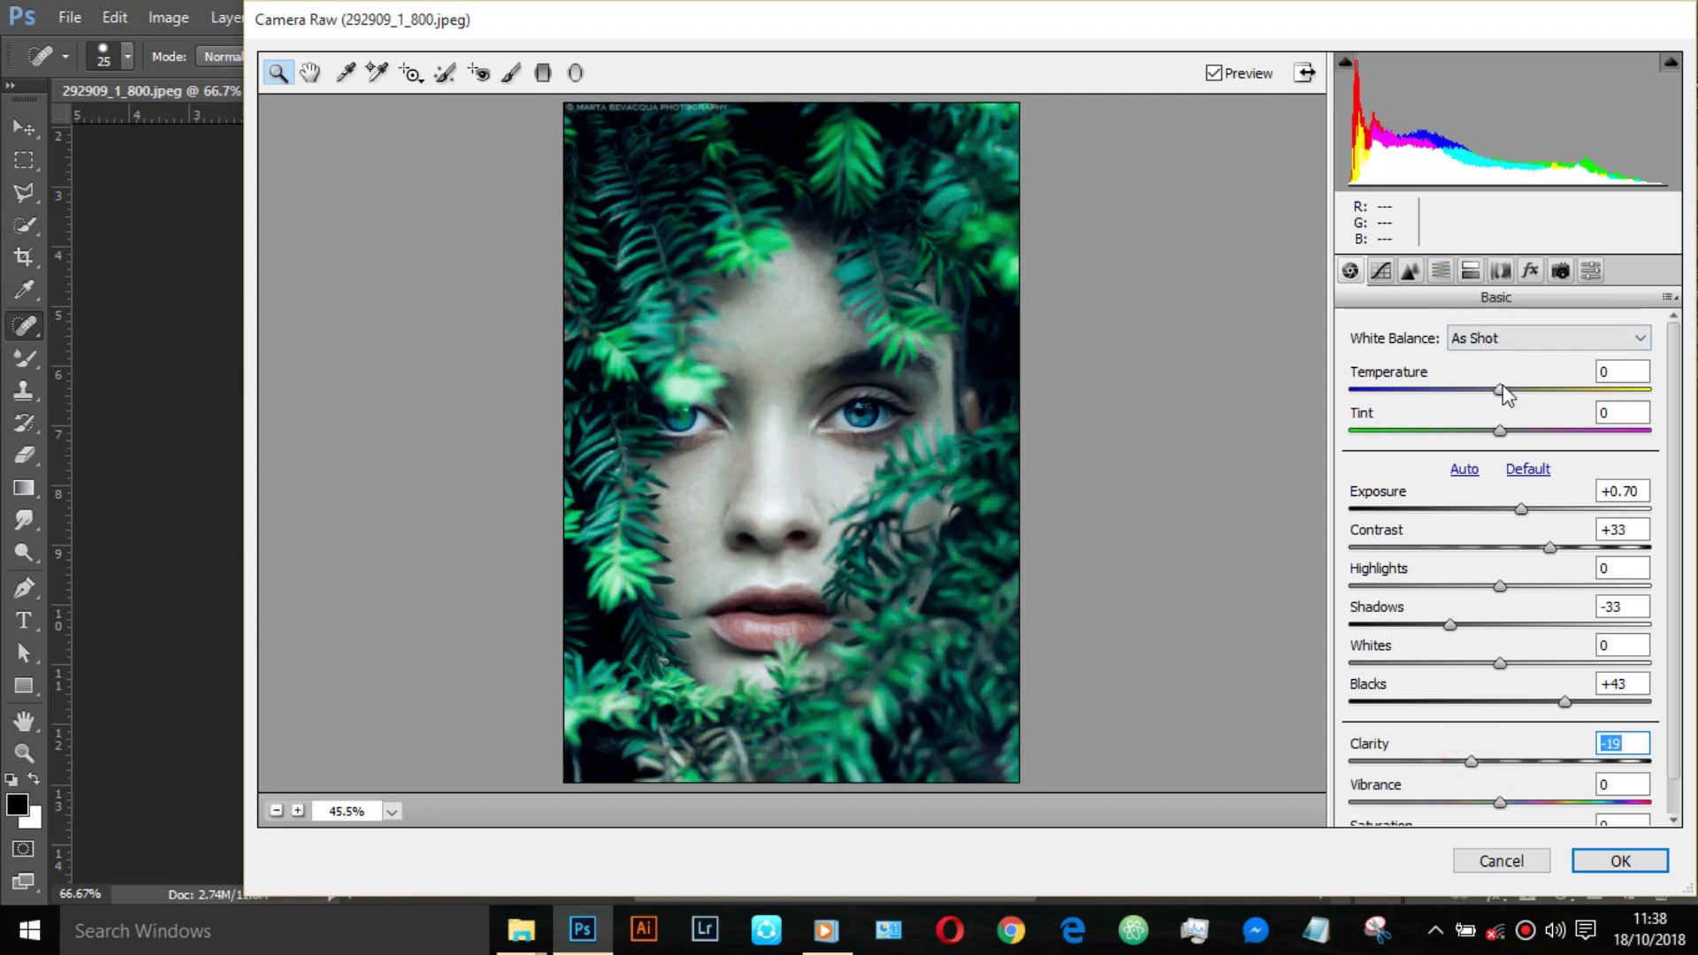
drag(1482, 389, 1515, 393)
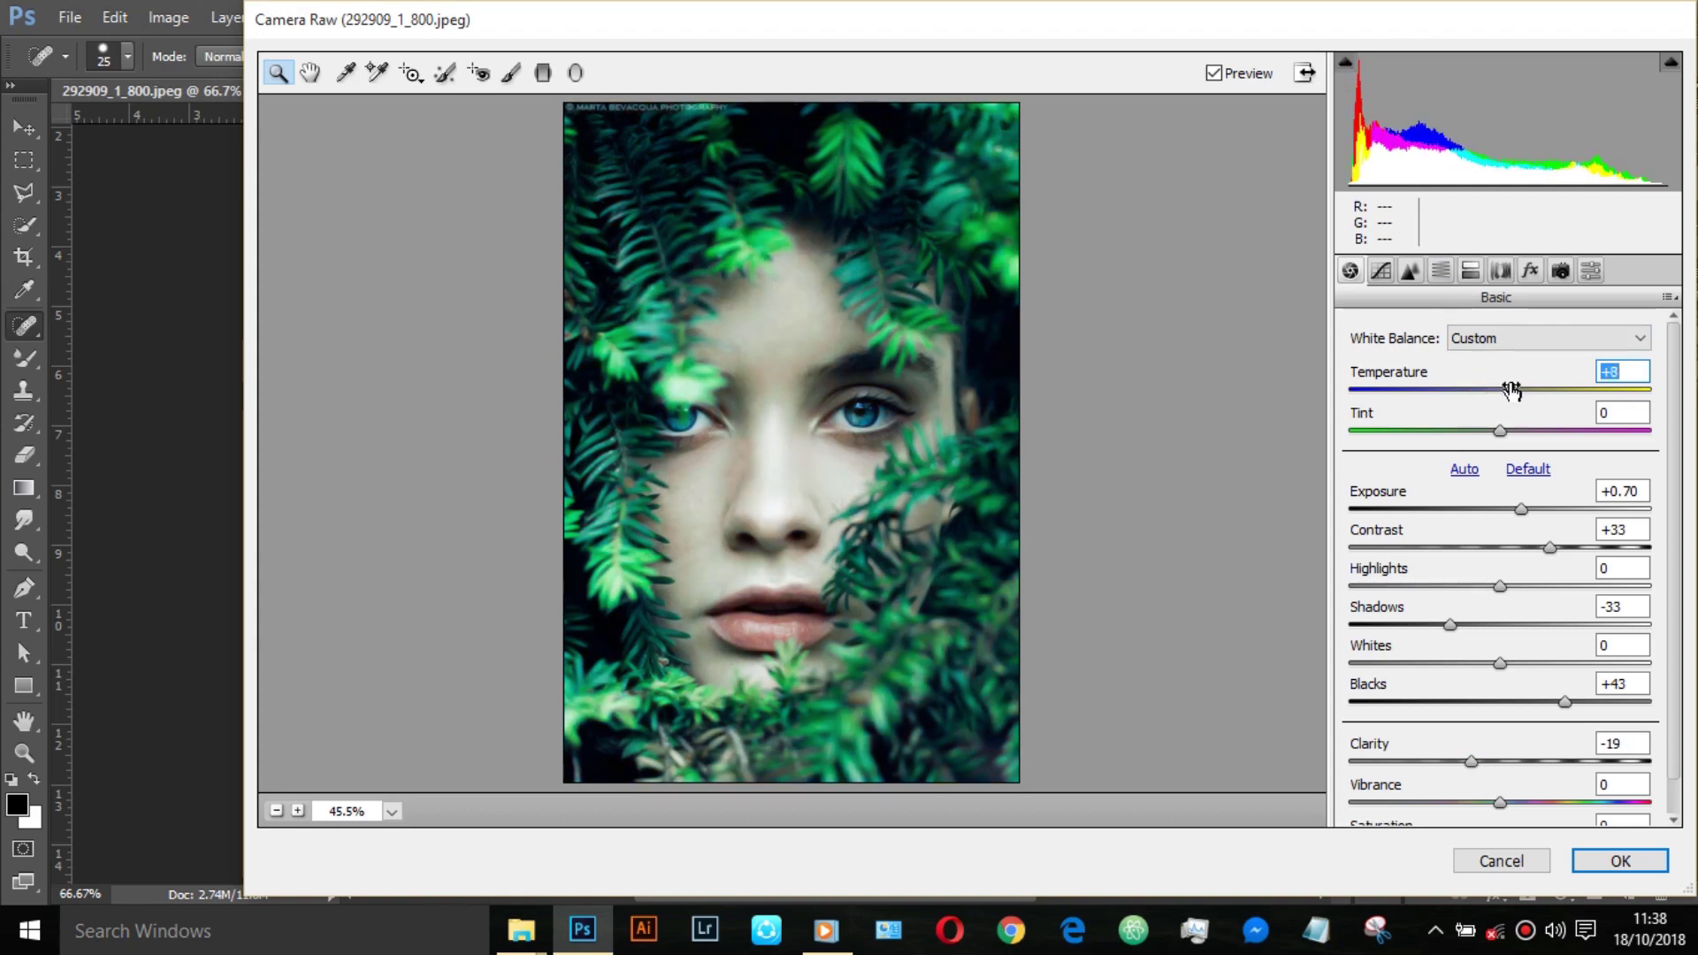
drag(1503, 389, 1499, 389)
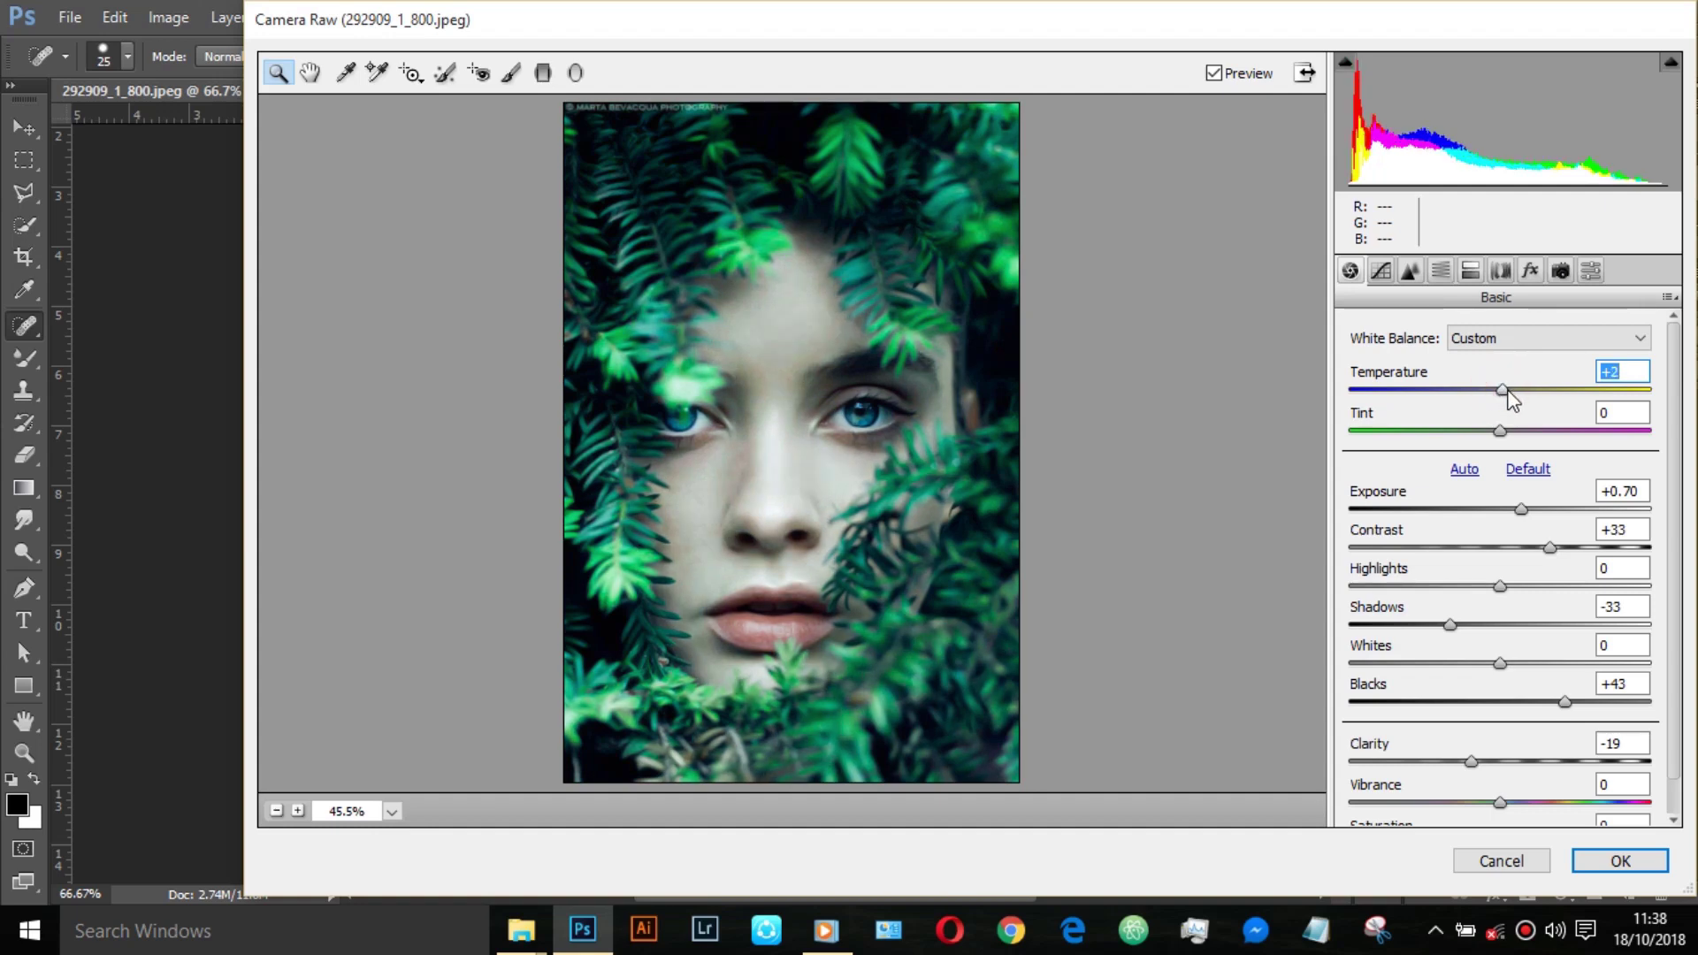
drag(1521, 509, 1525, 509)
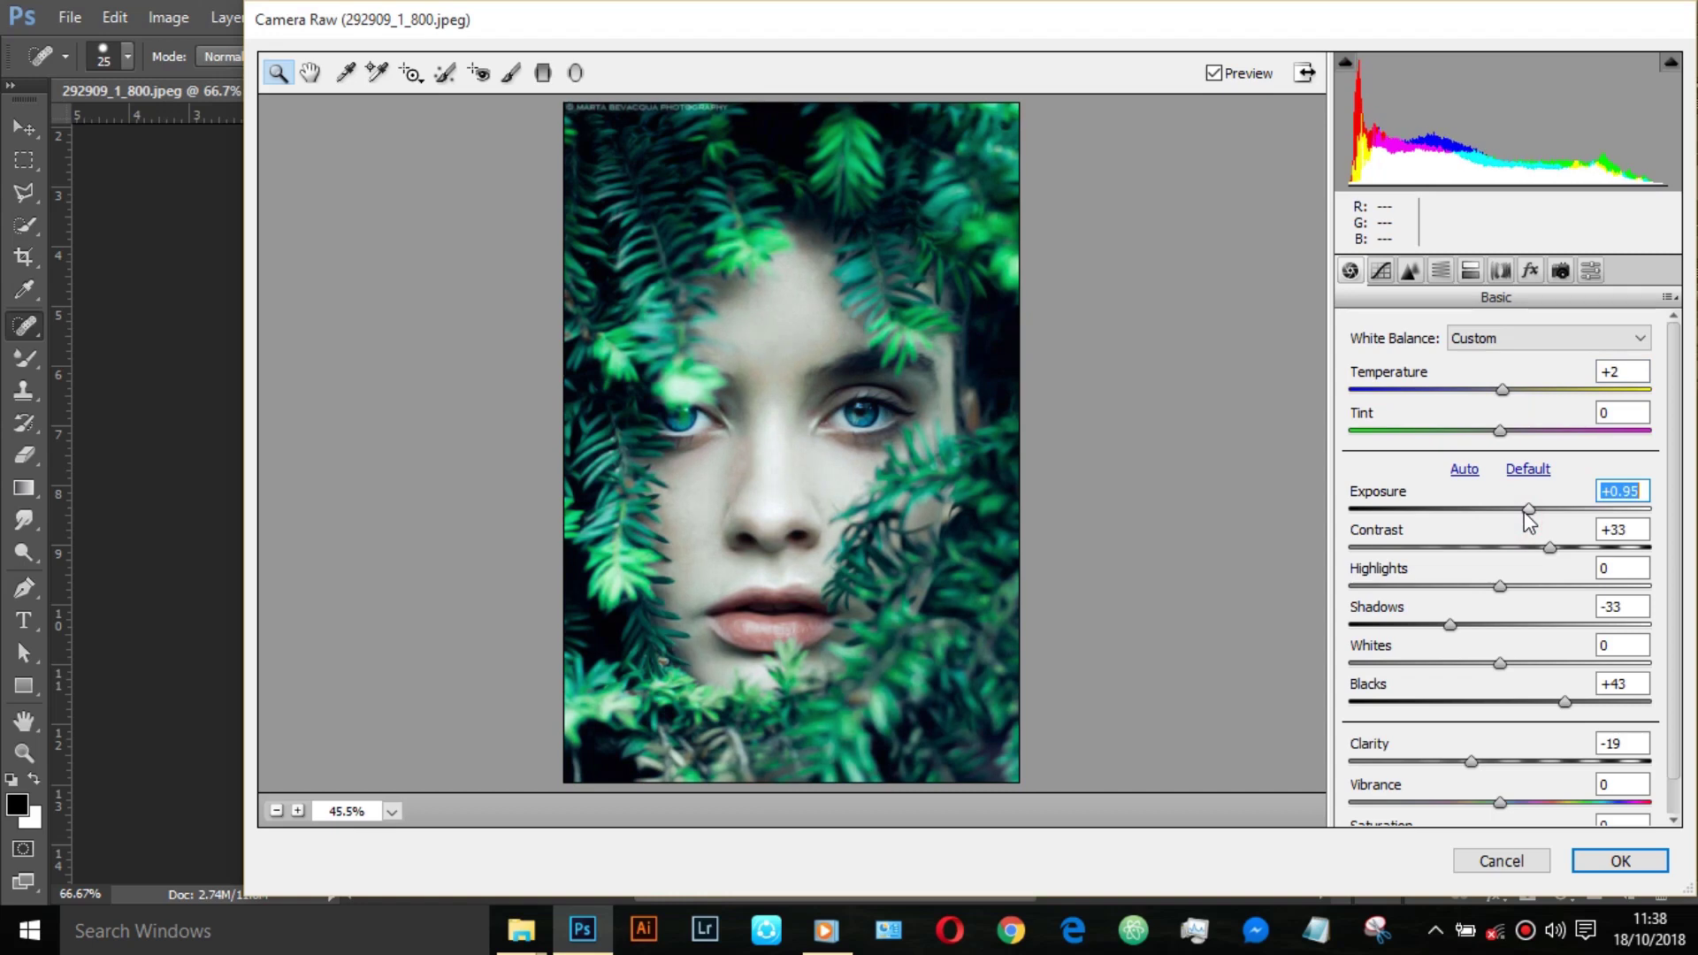
click(1530, 270)
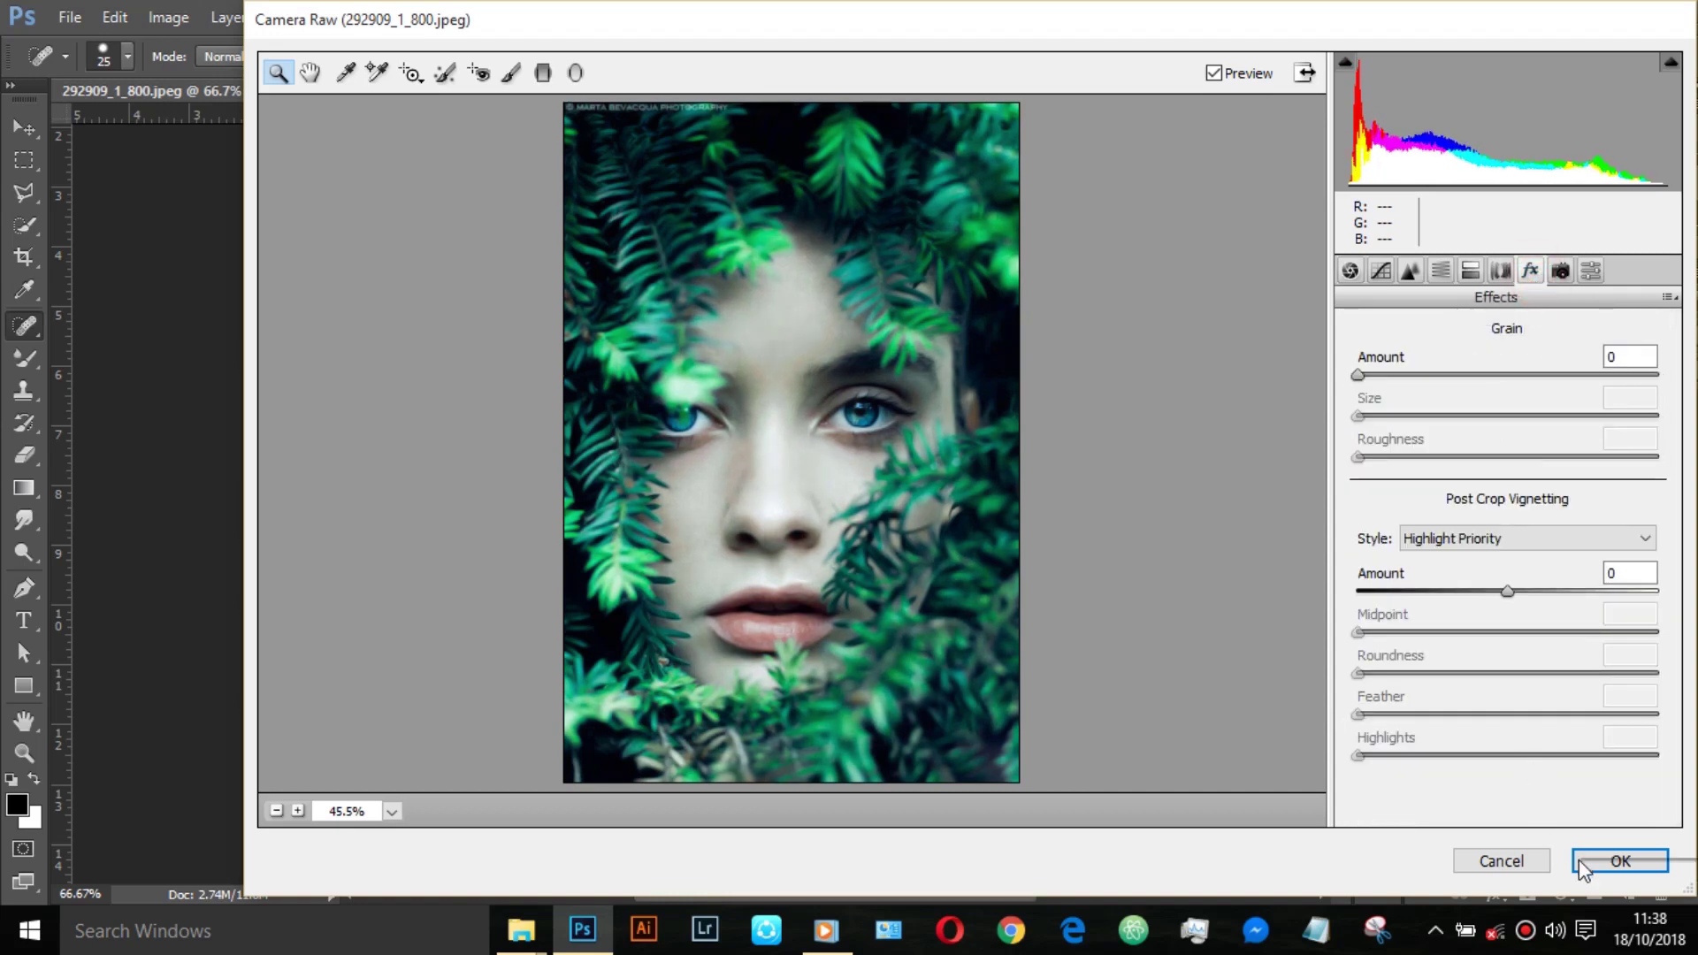
click(1618, 862)
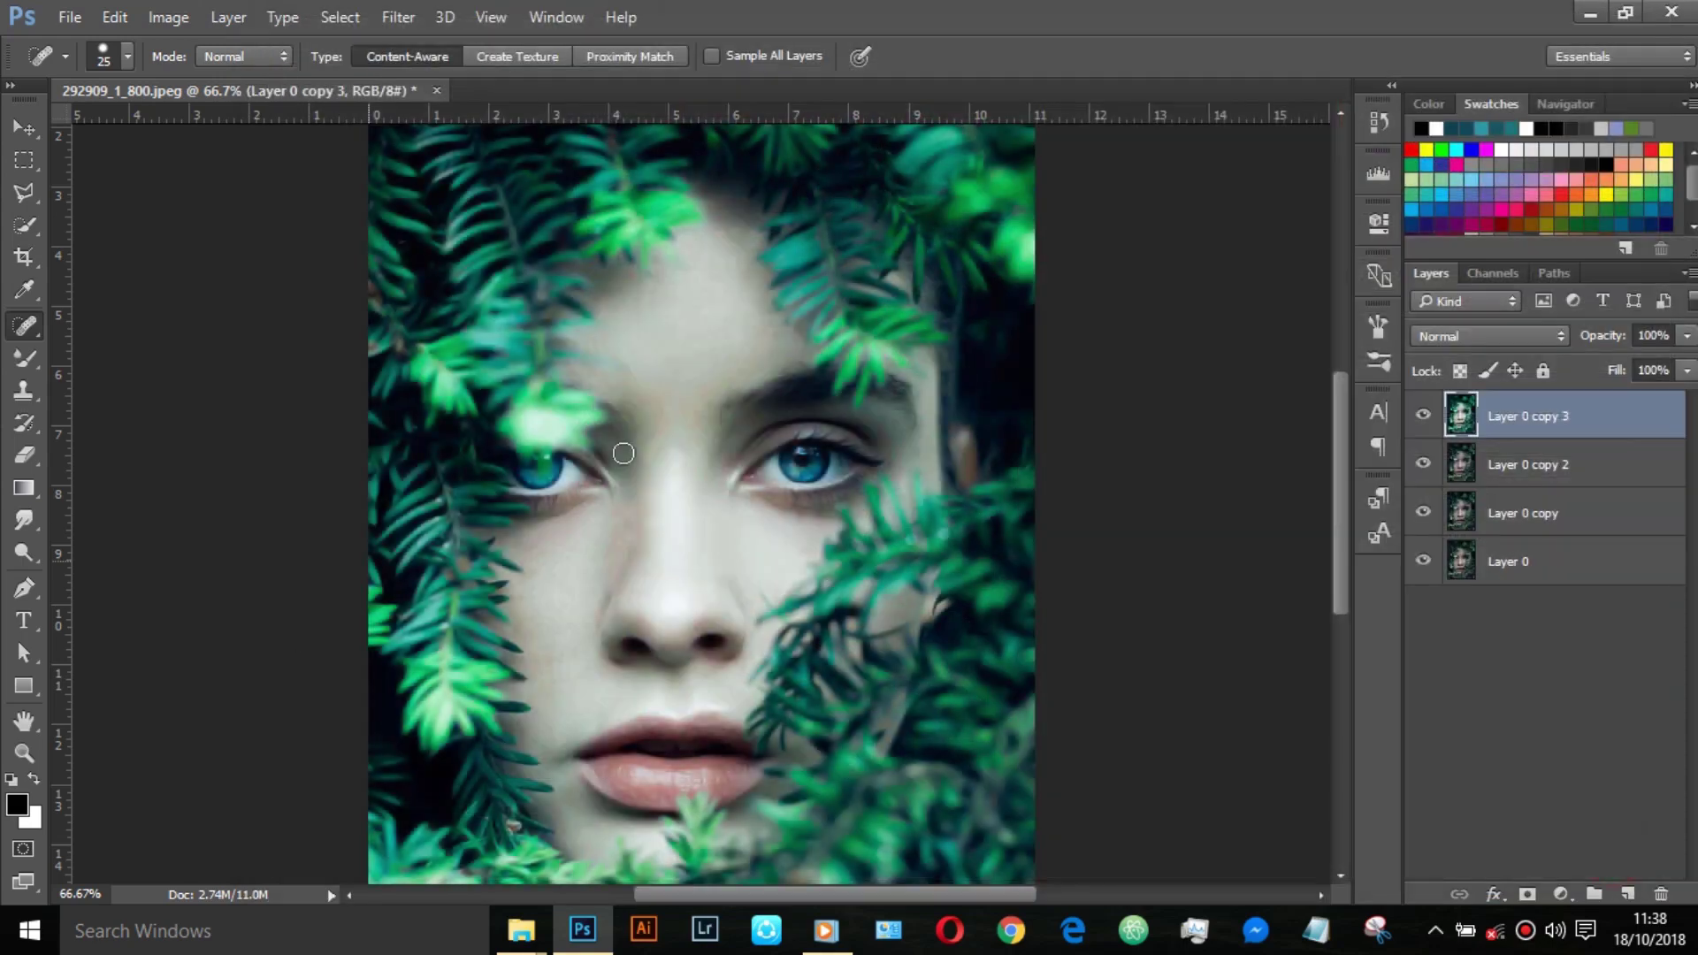
key(ctrl+minus)
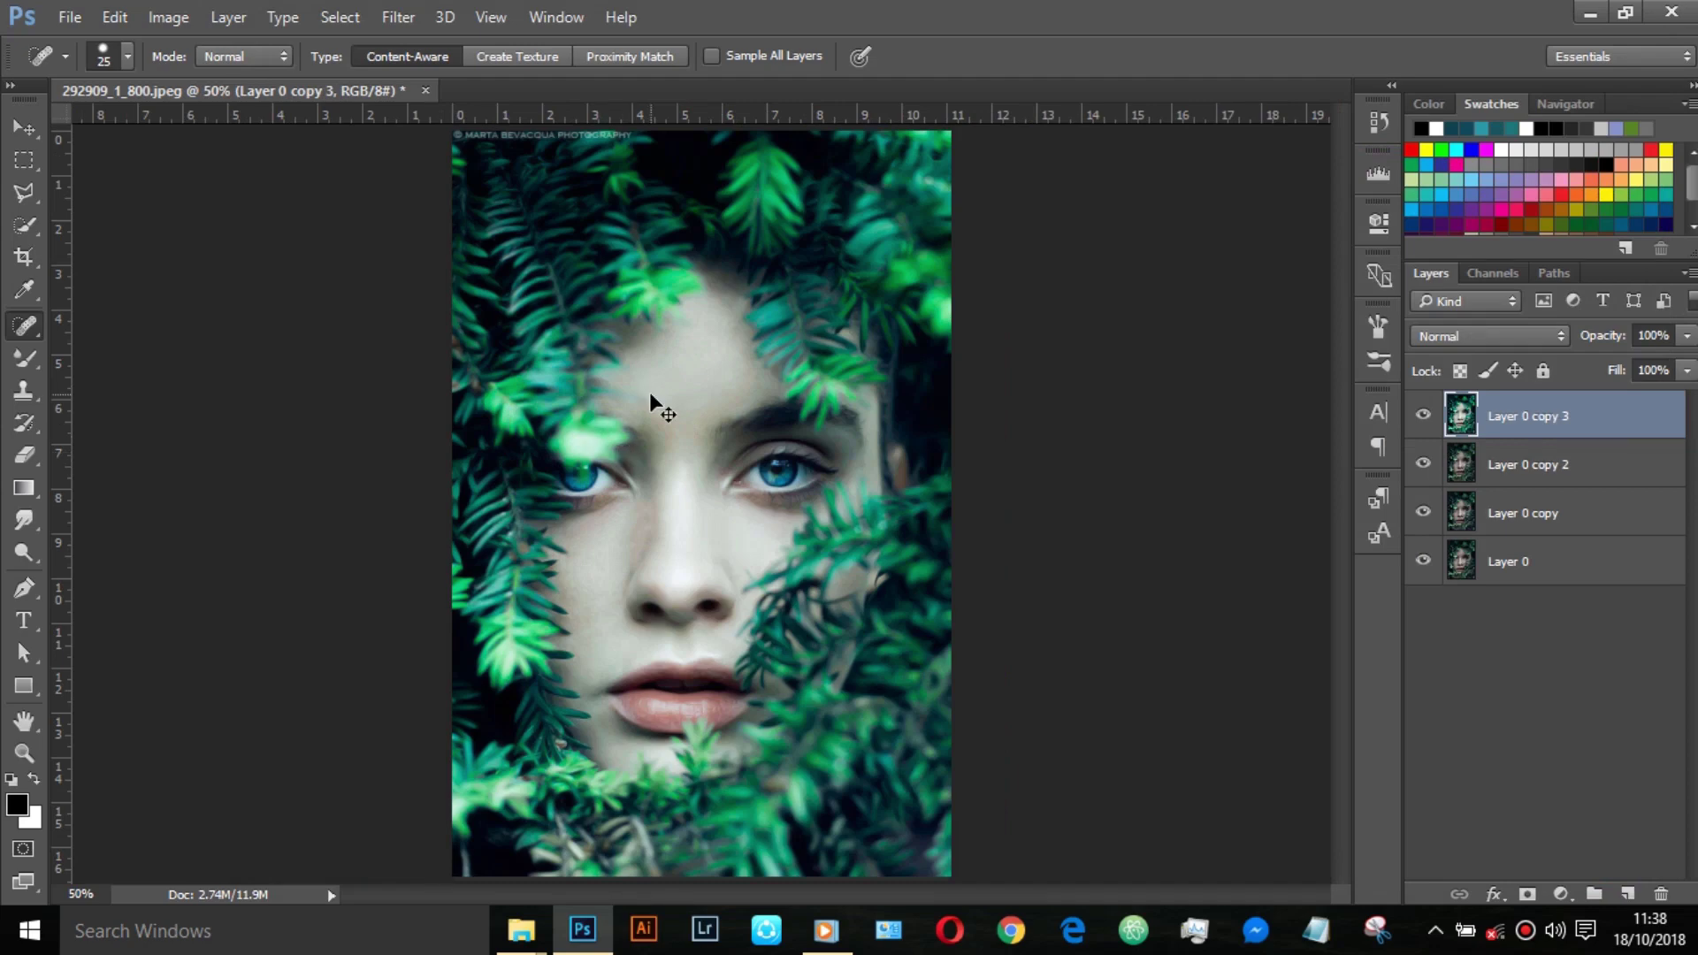
Step: Duplicate into Layer 0 copy 4, then Quick Select the top-left watermark and Content-Aware Fill it away
drag(1591, 419, 1625, 894)
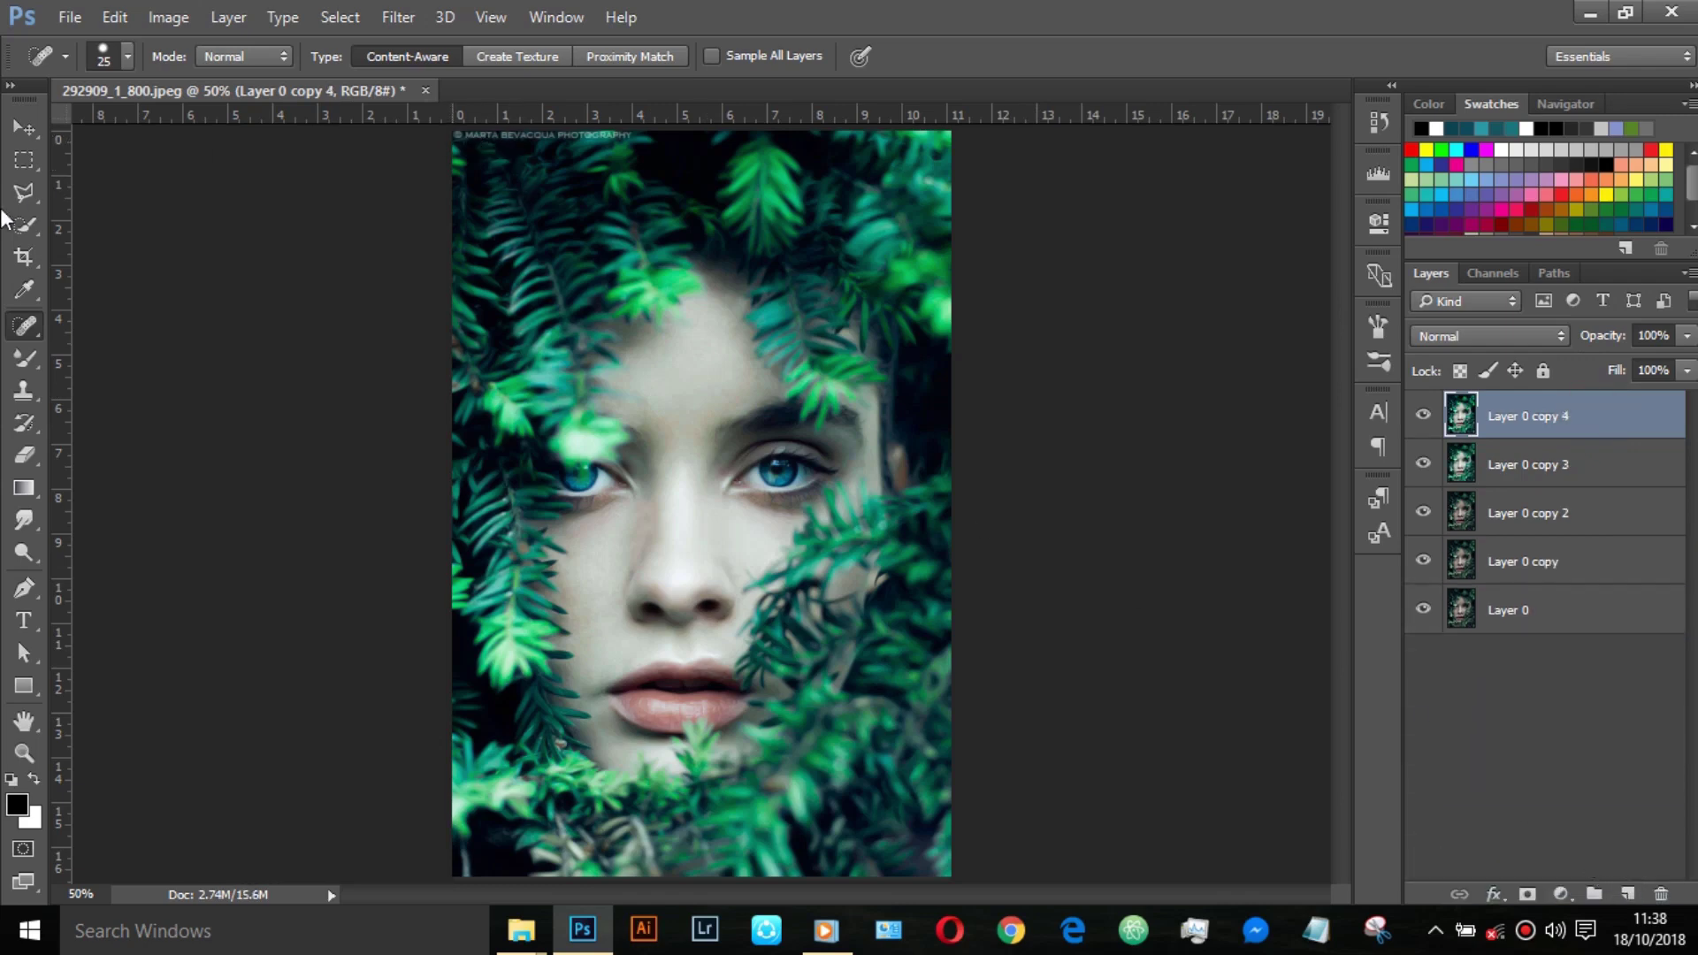
click(24, 223)
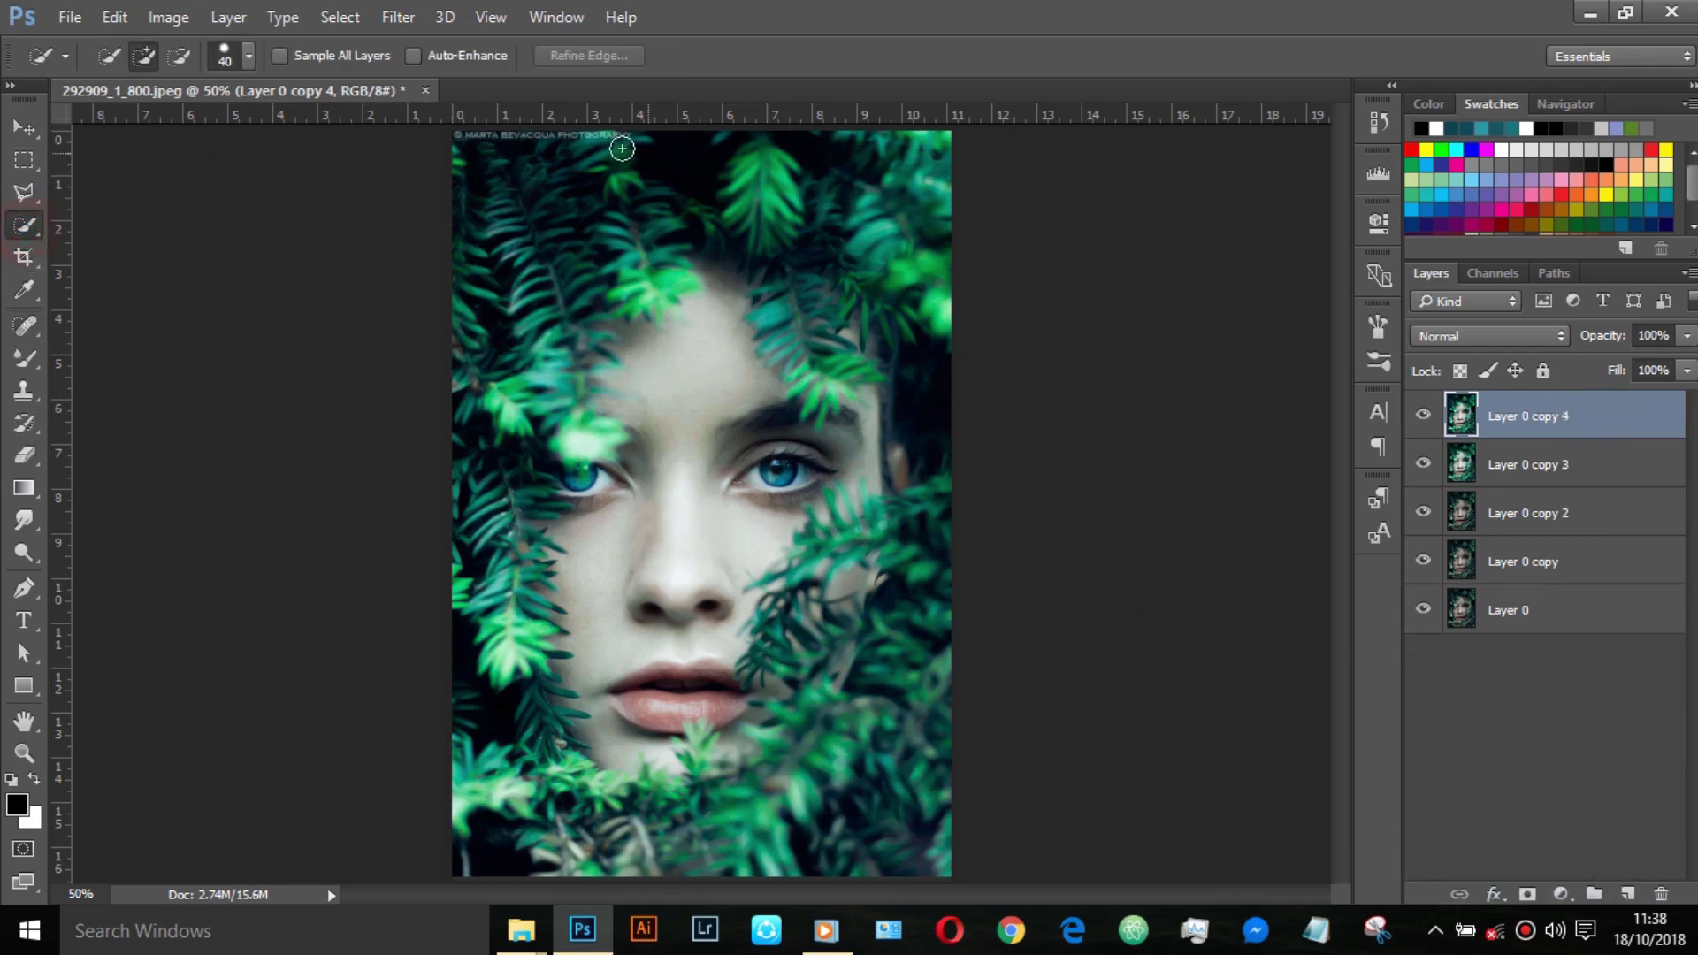
drag(642, 139, 459, 146)
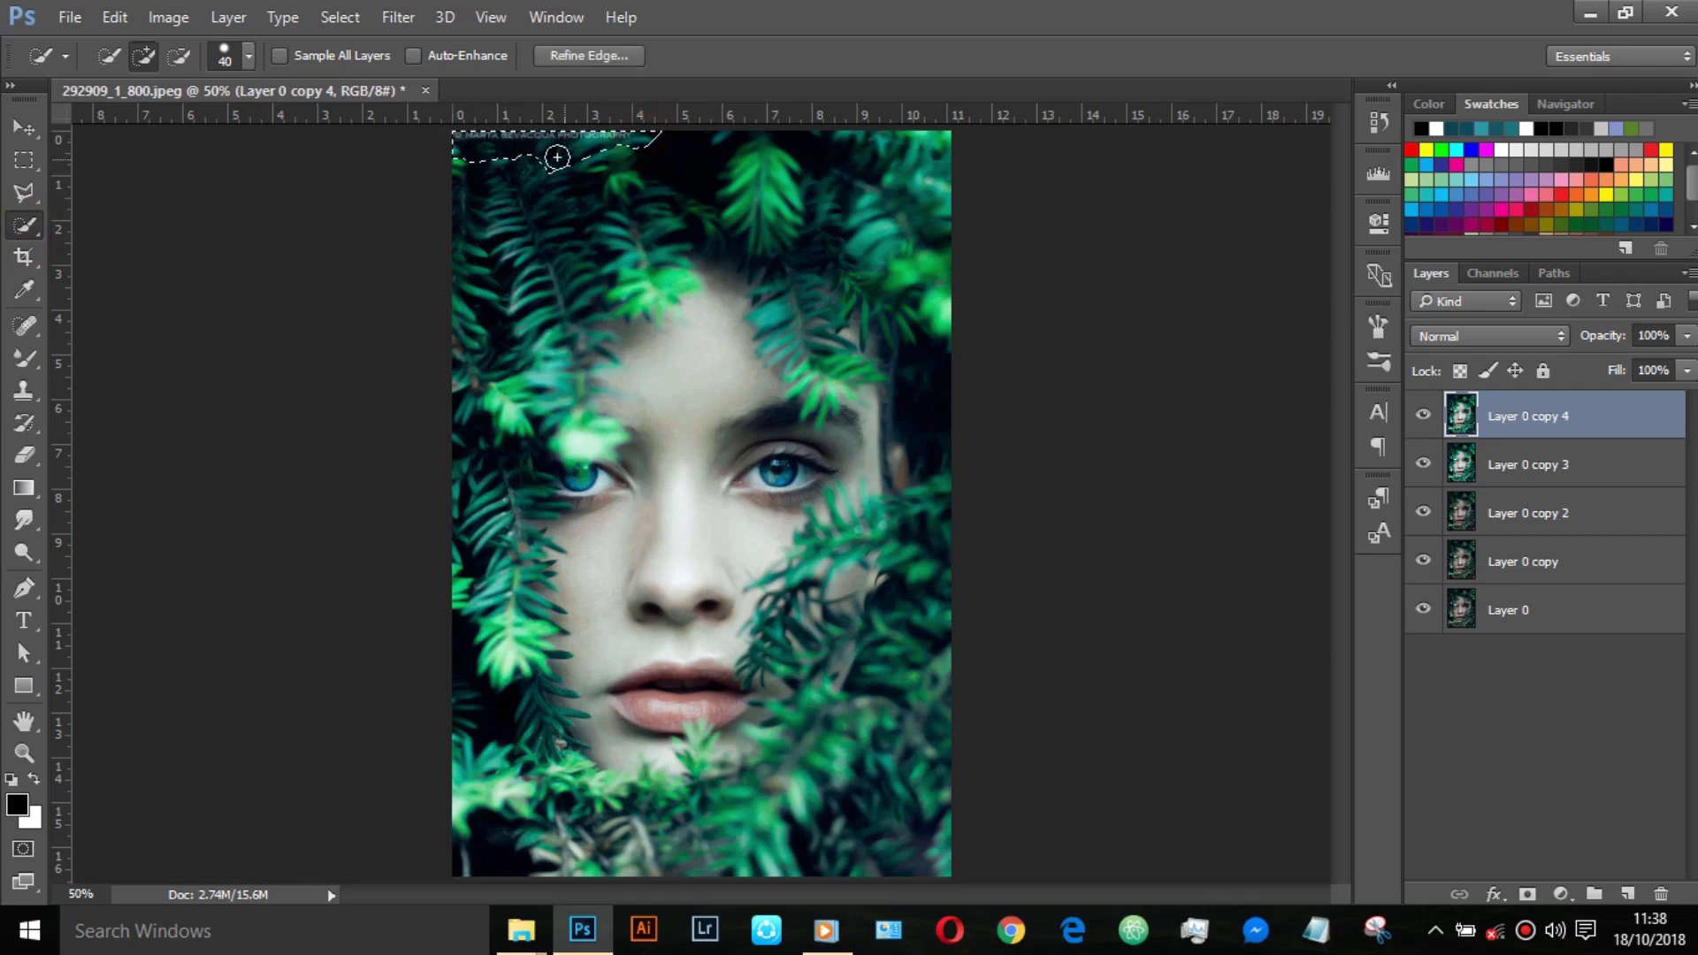
right_click(528, 147)
click(675, 498)
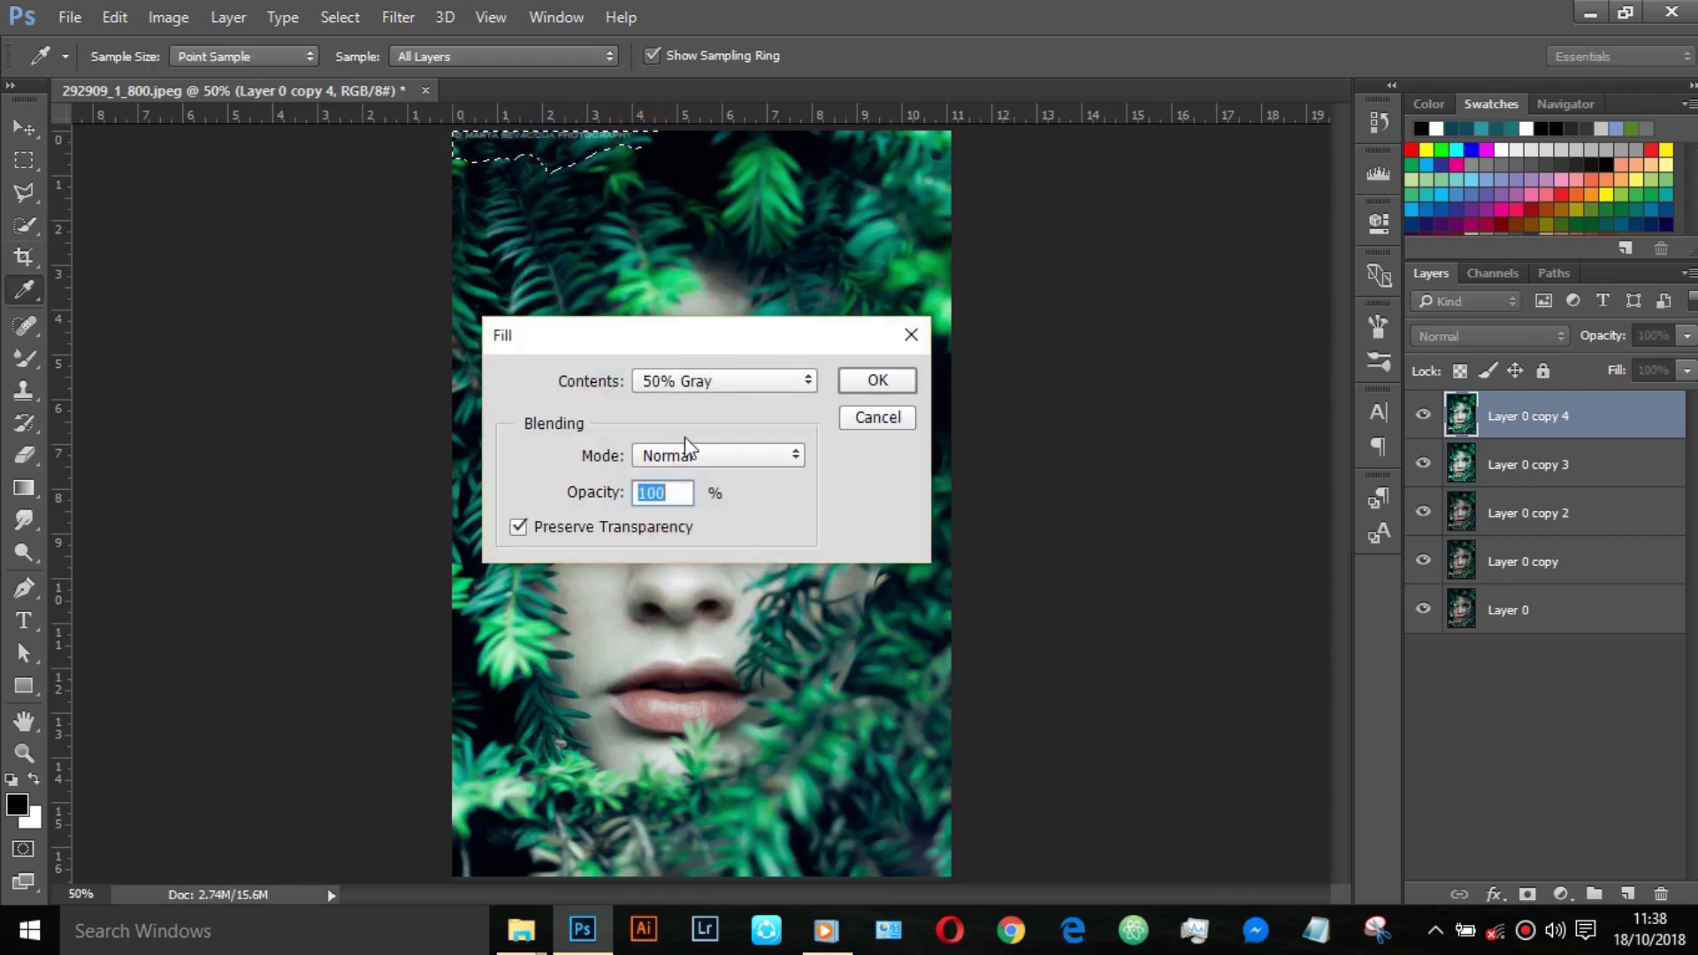
click(718, 380)
click(717, 476)
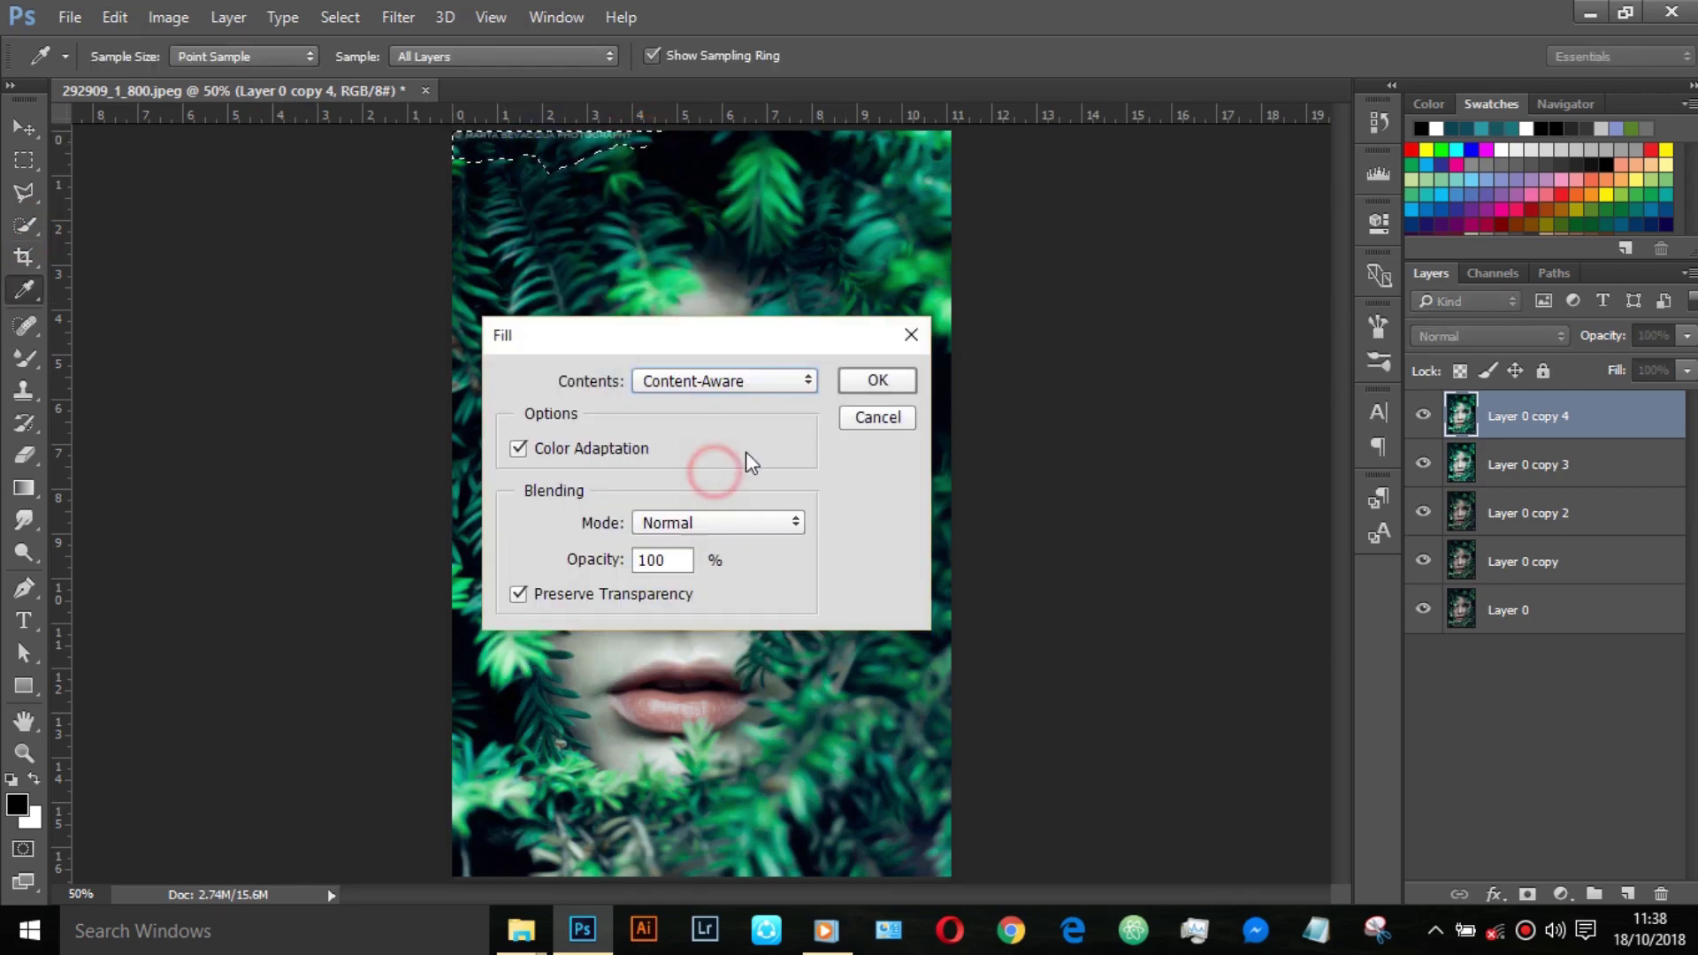
click(897, 381)
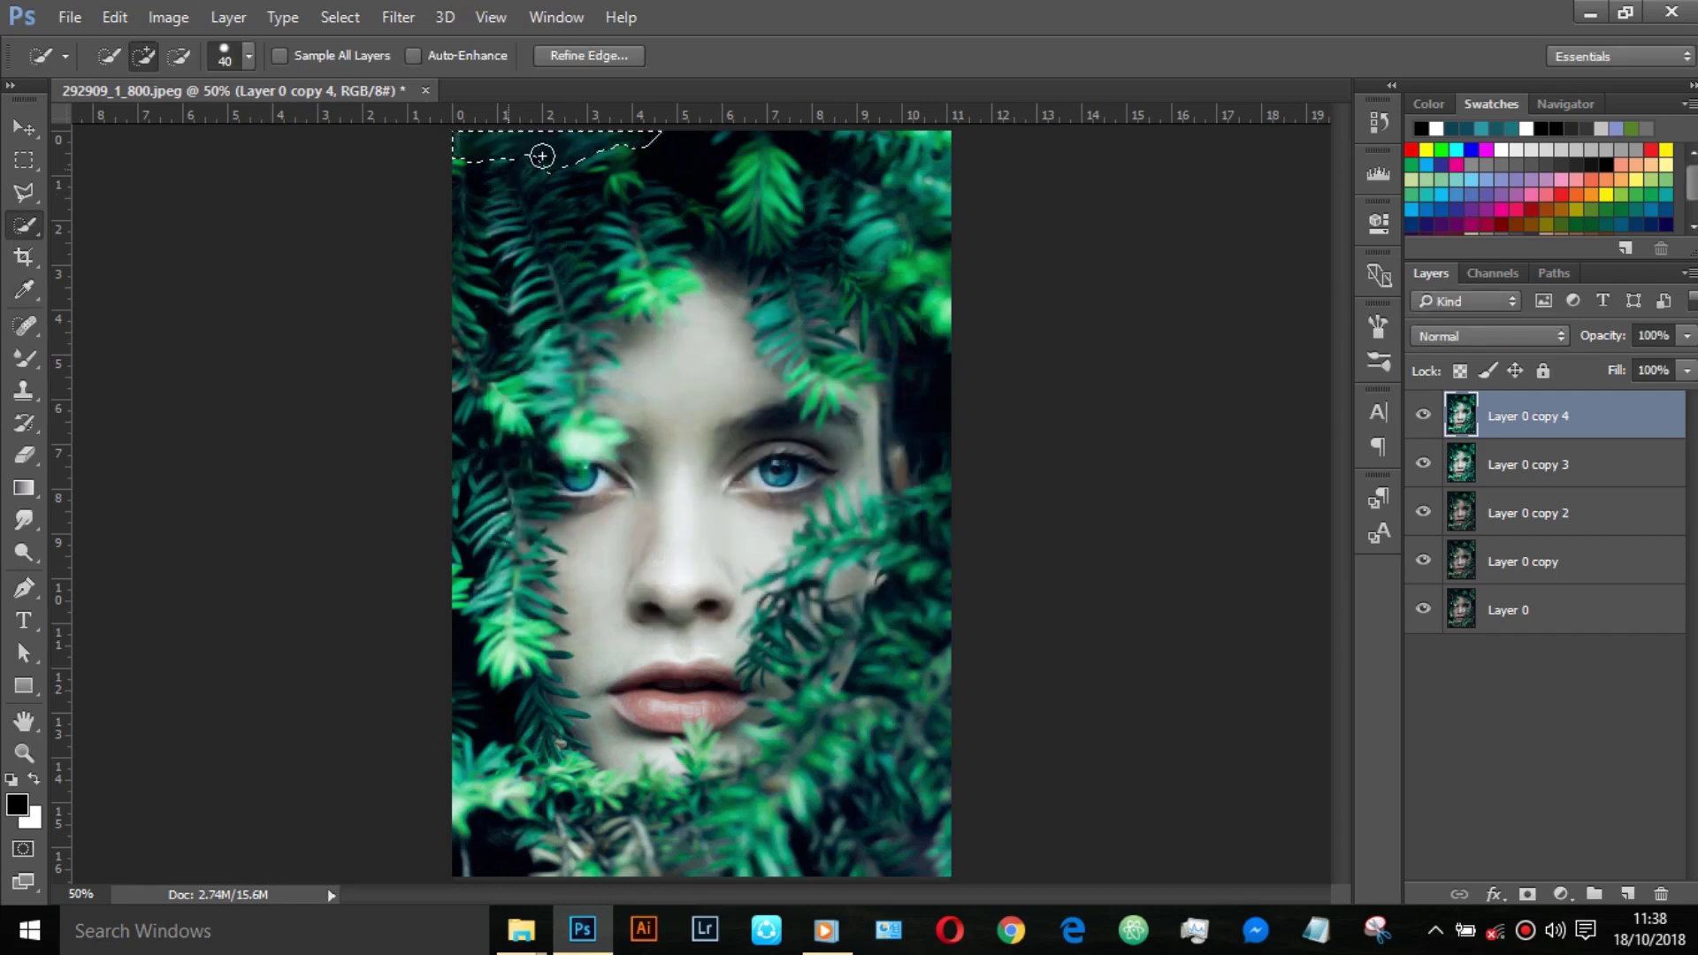
key(ctrl+d)
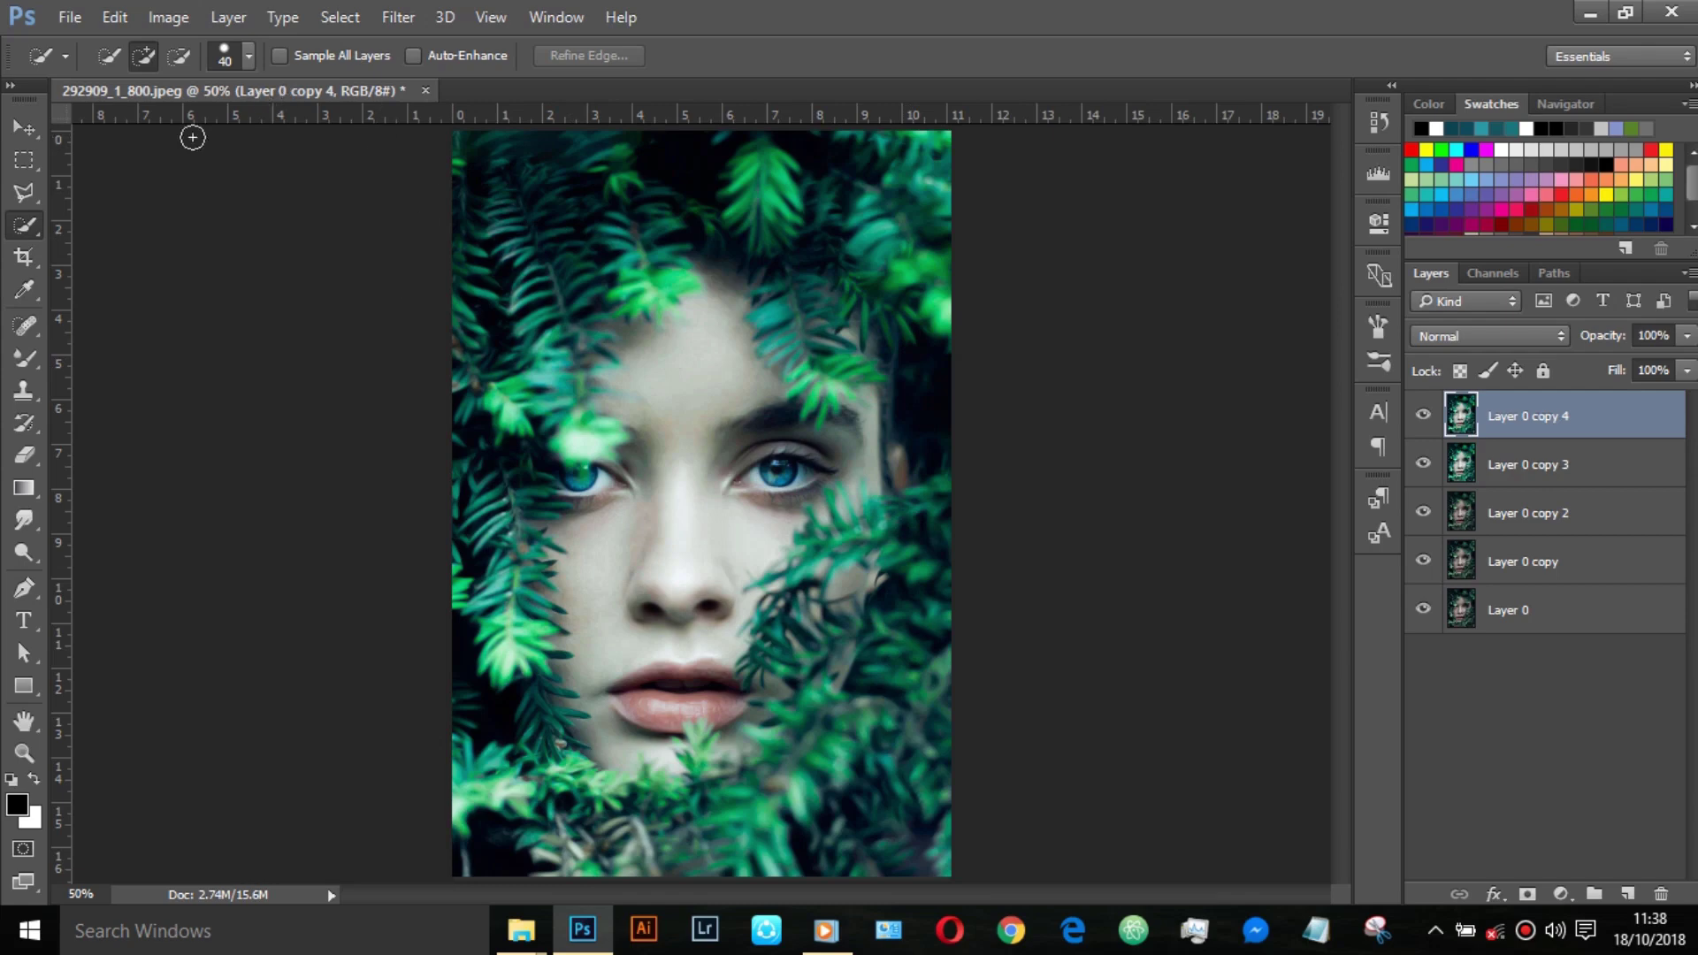
Step: Clone Stamp over the dark strip along the top-left edge, sampling nearby background
click(24, 400)
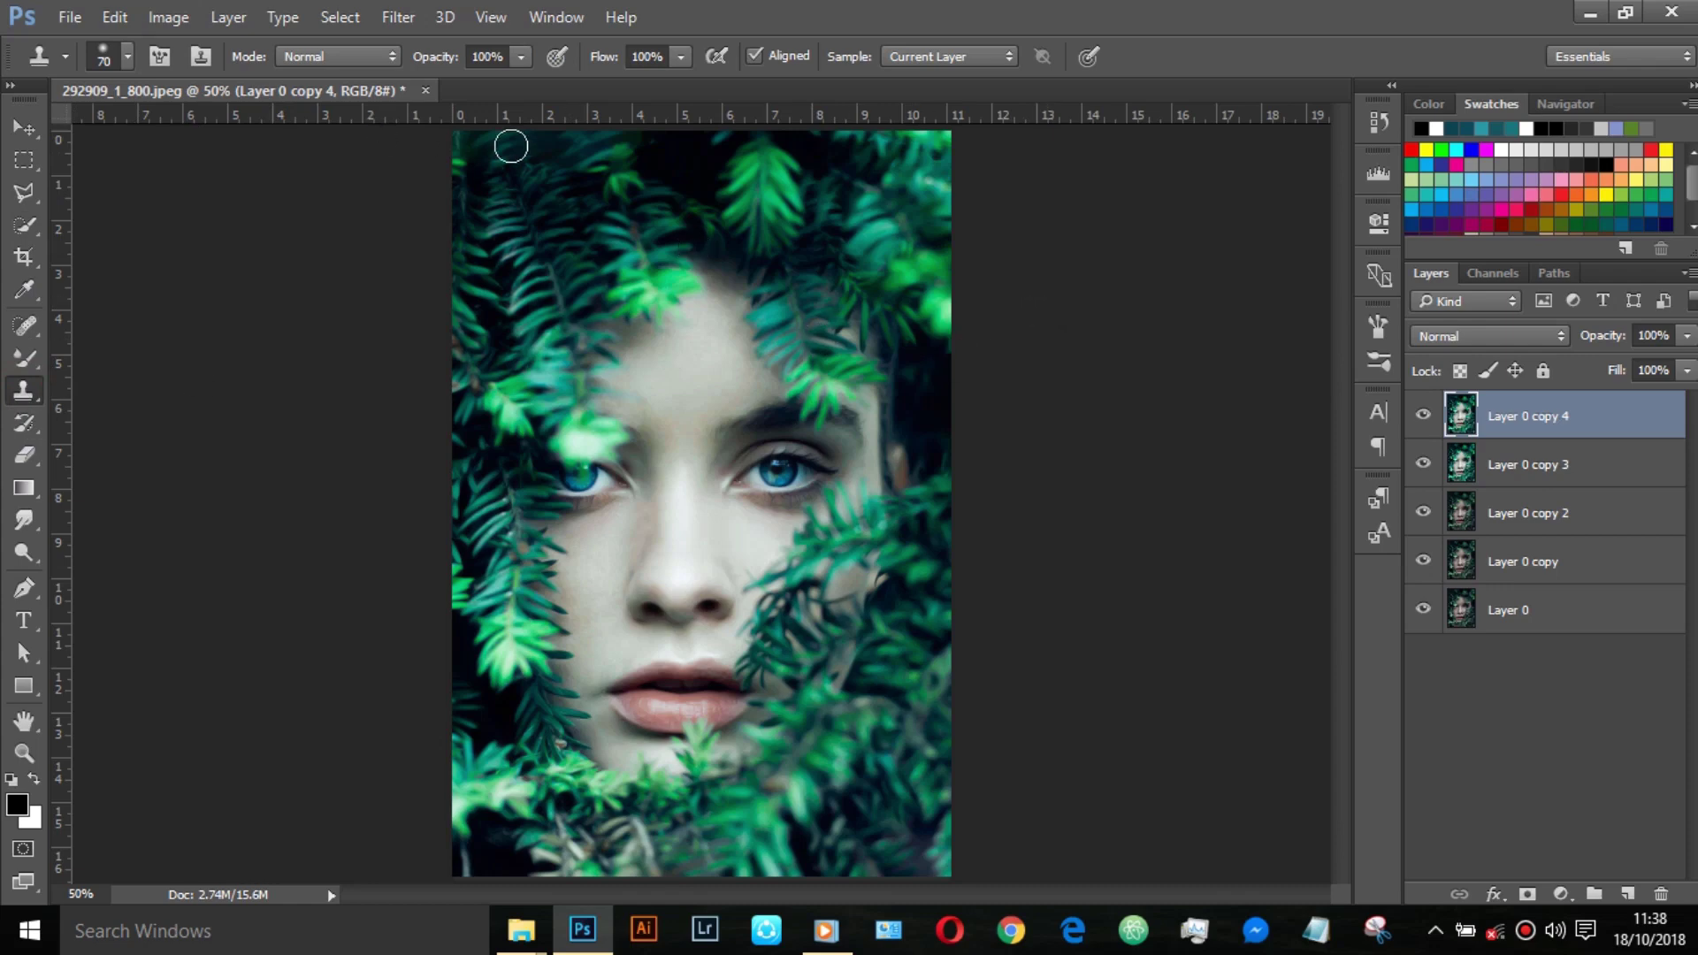
click(639, 152)
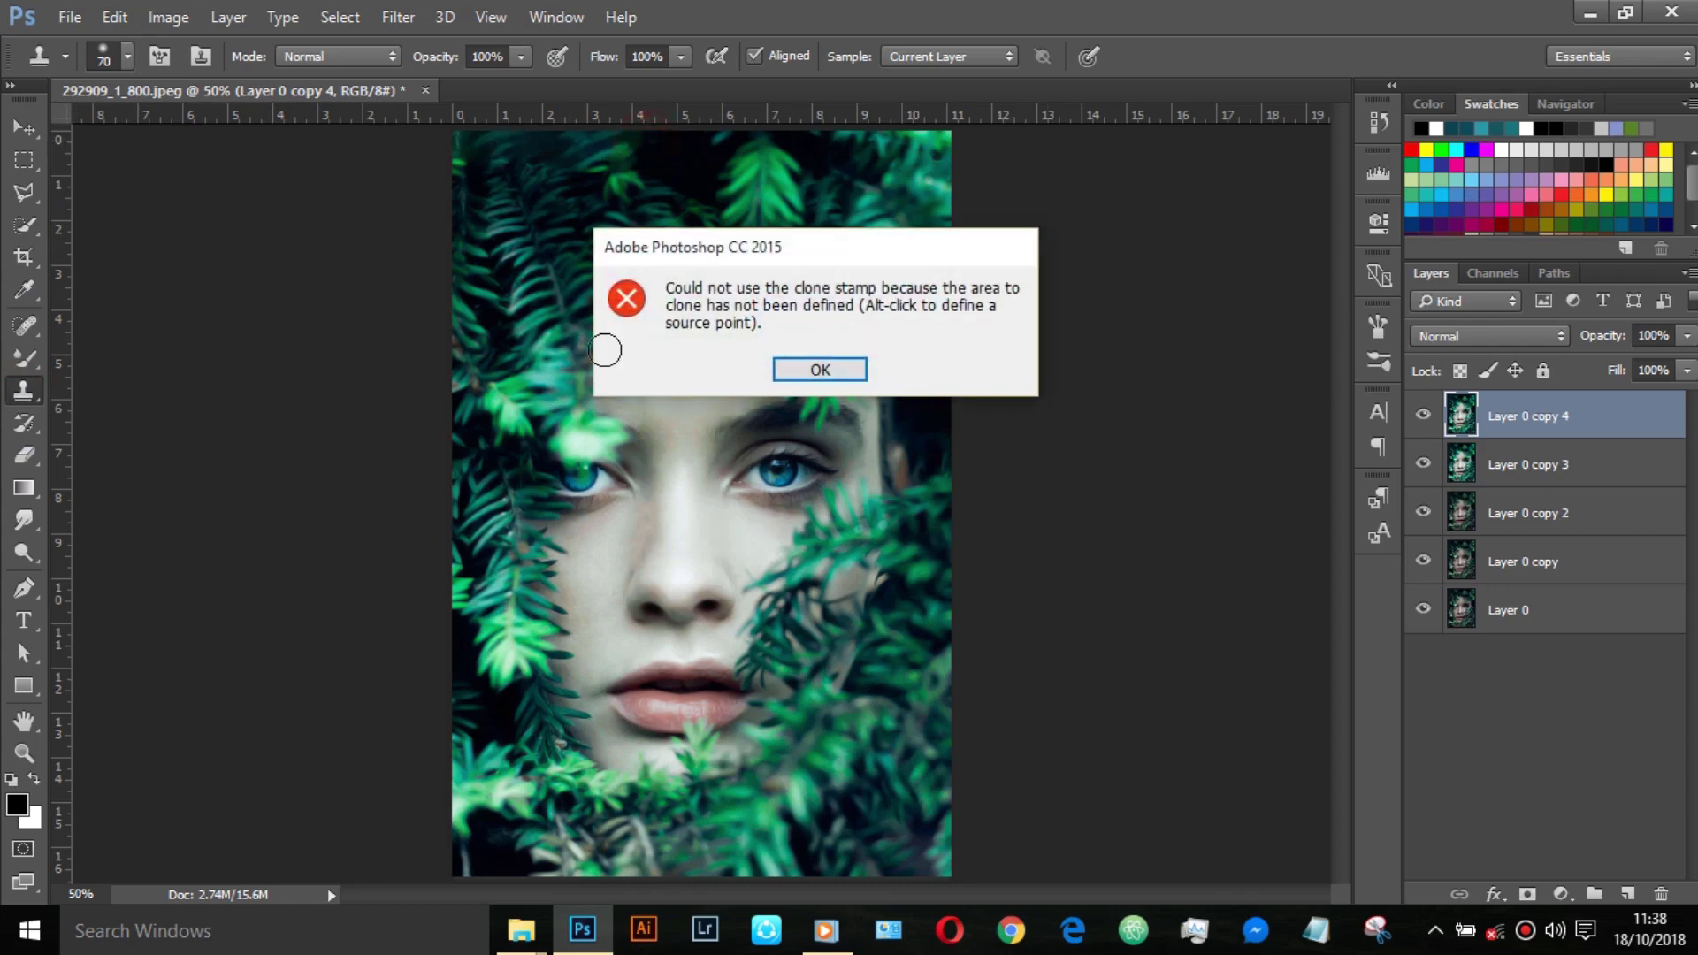
key(Return)
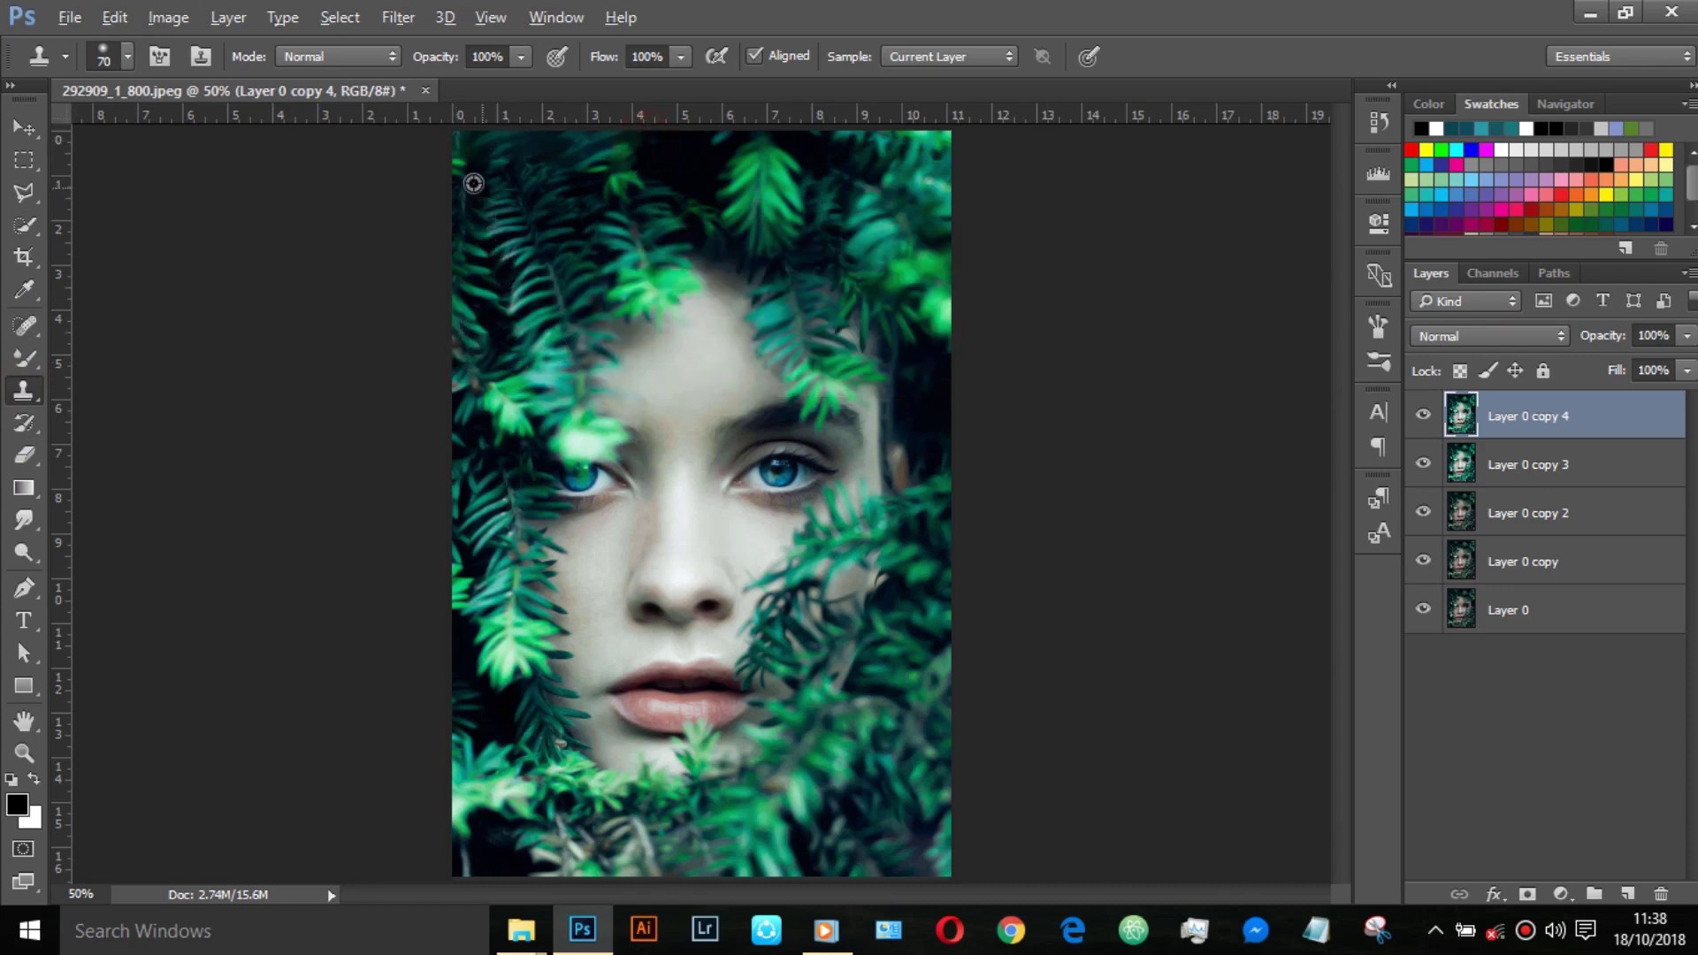
alt+click(465, 168)
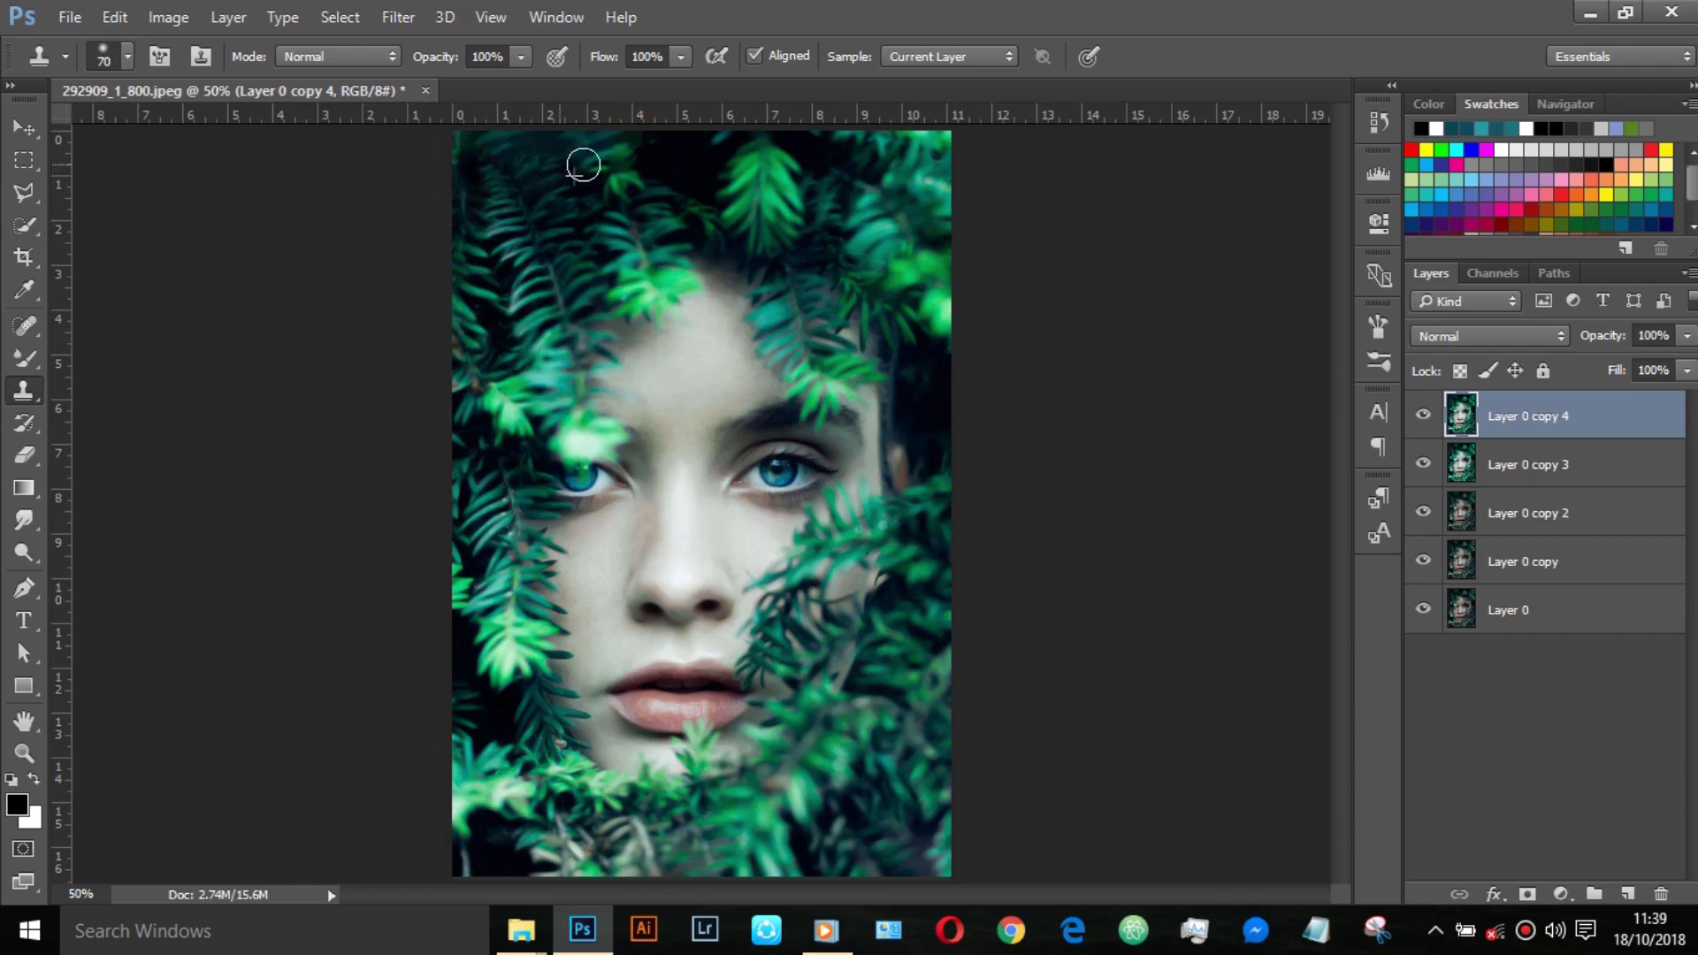
click(490, 161)
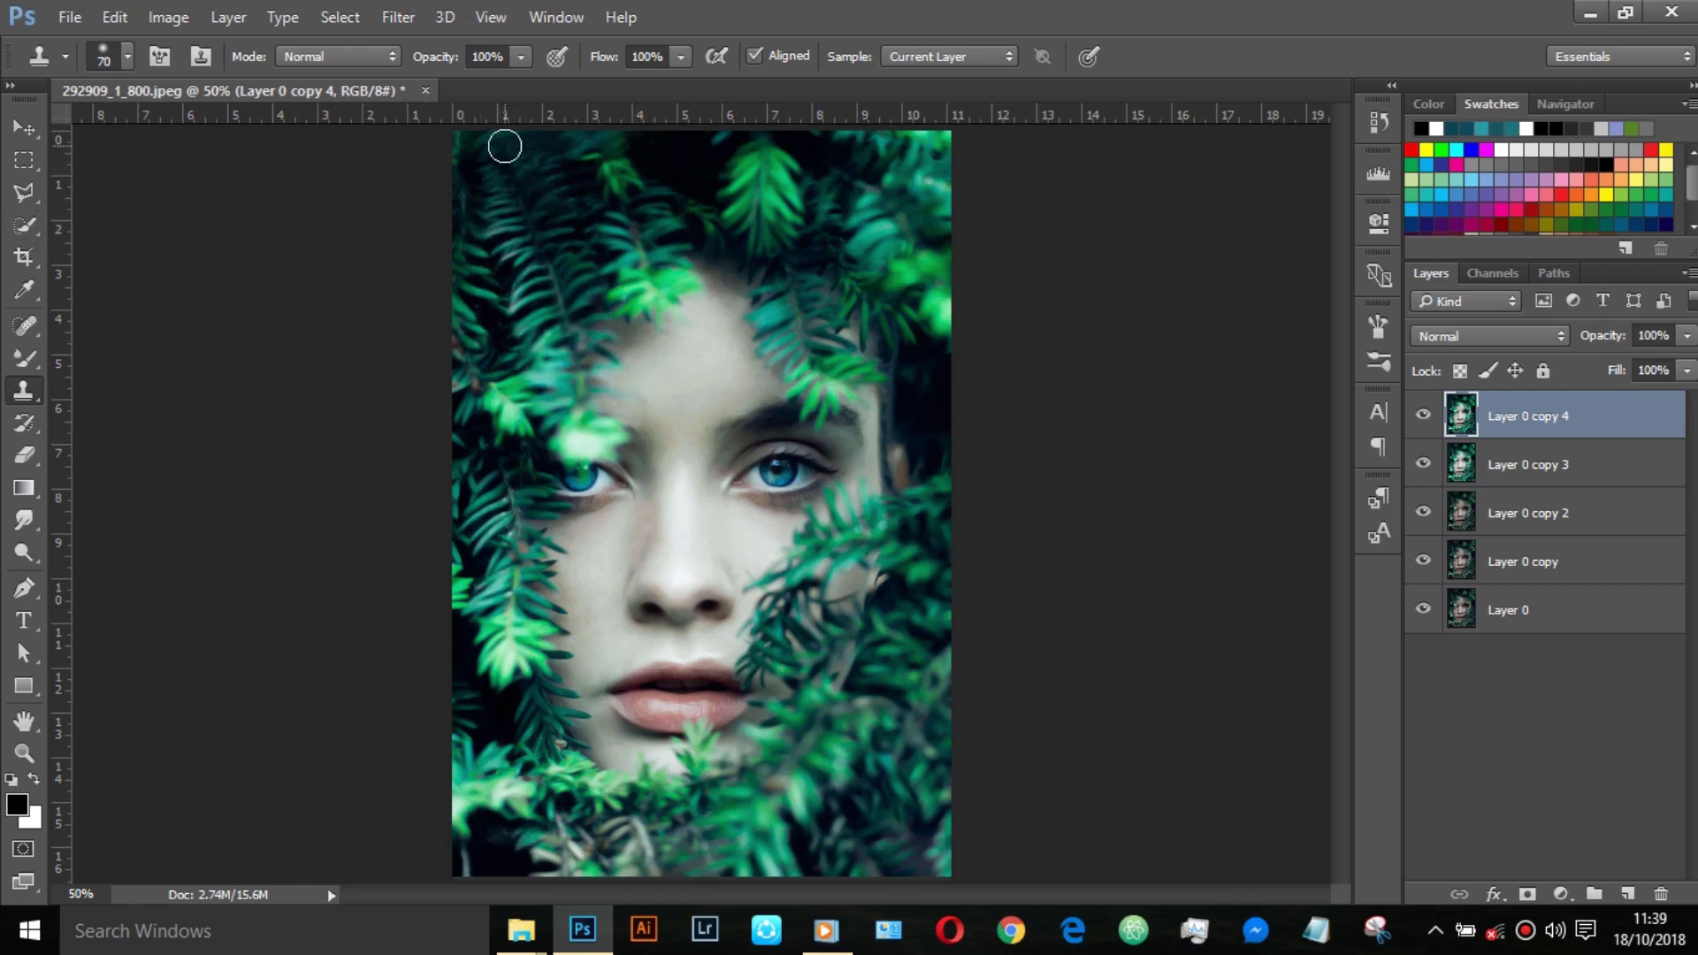
drag(505, 146, 607, 140)
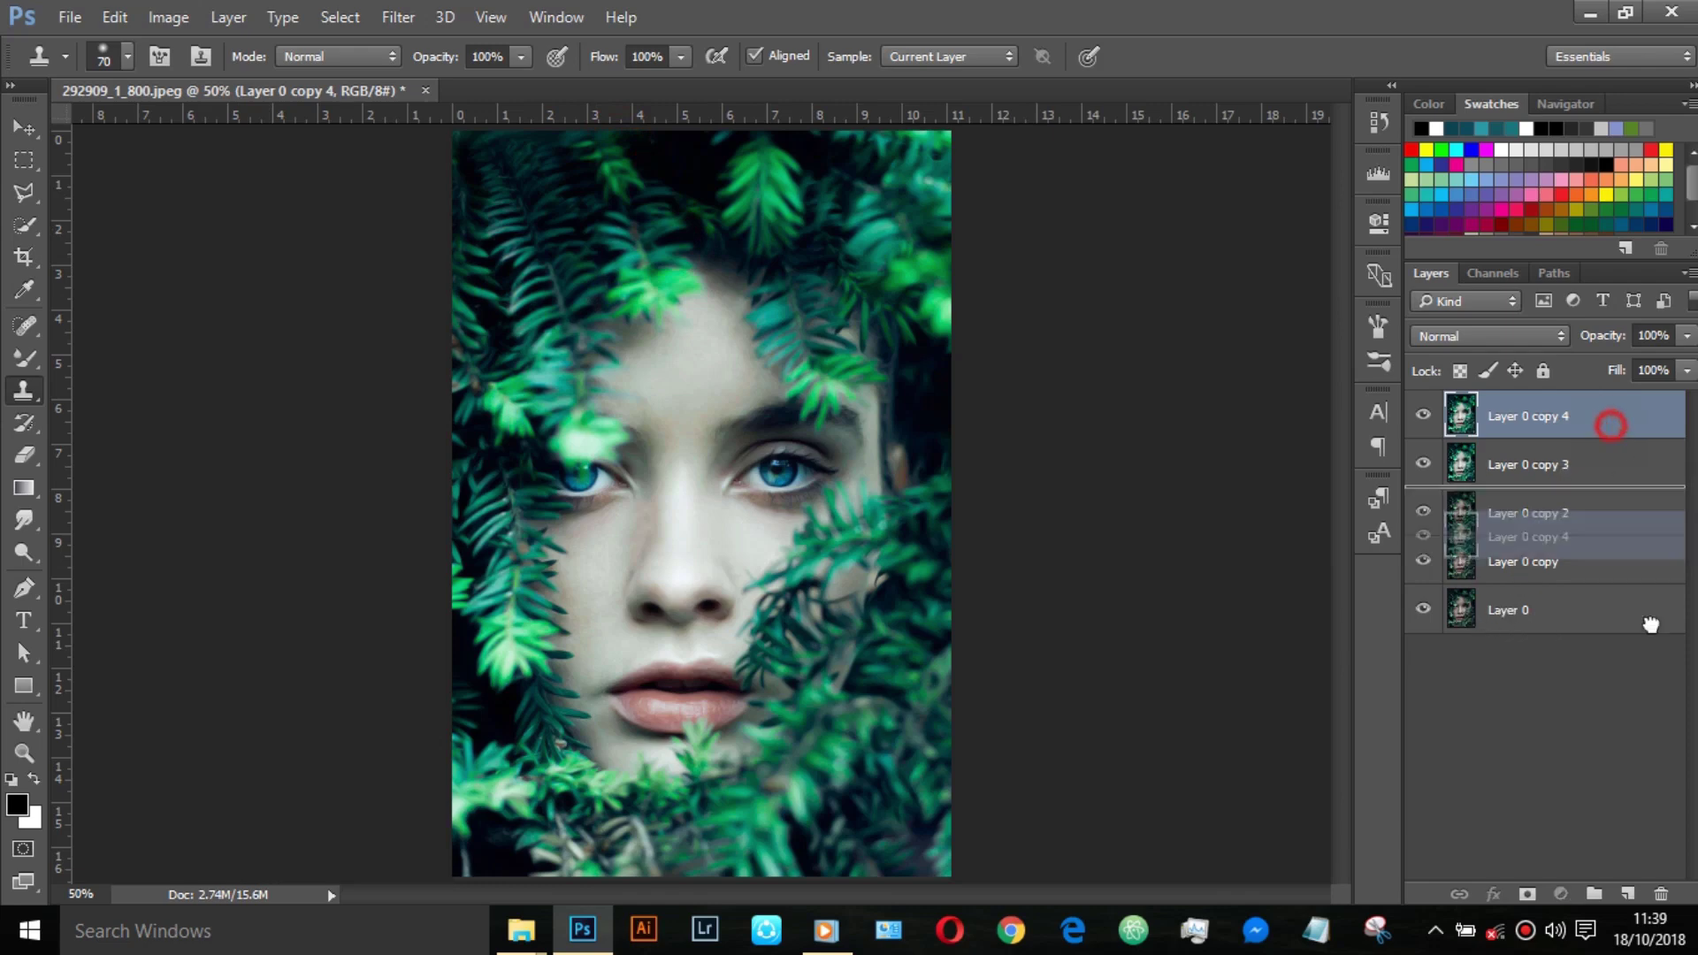
Step: Duplicate into Layer 0 copy 5 and smudge the skin below the left eye at 17%
drag(1601, 403, 1626, 894)
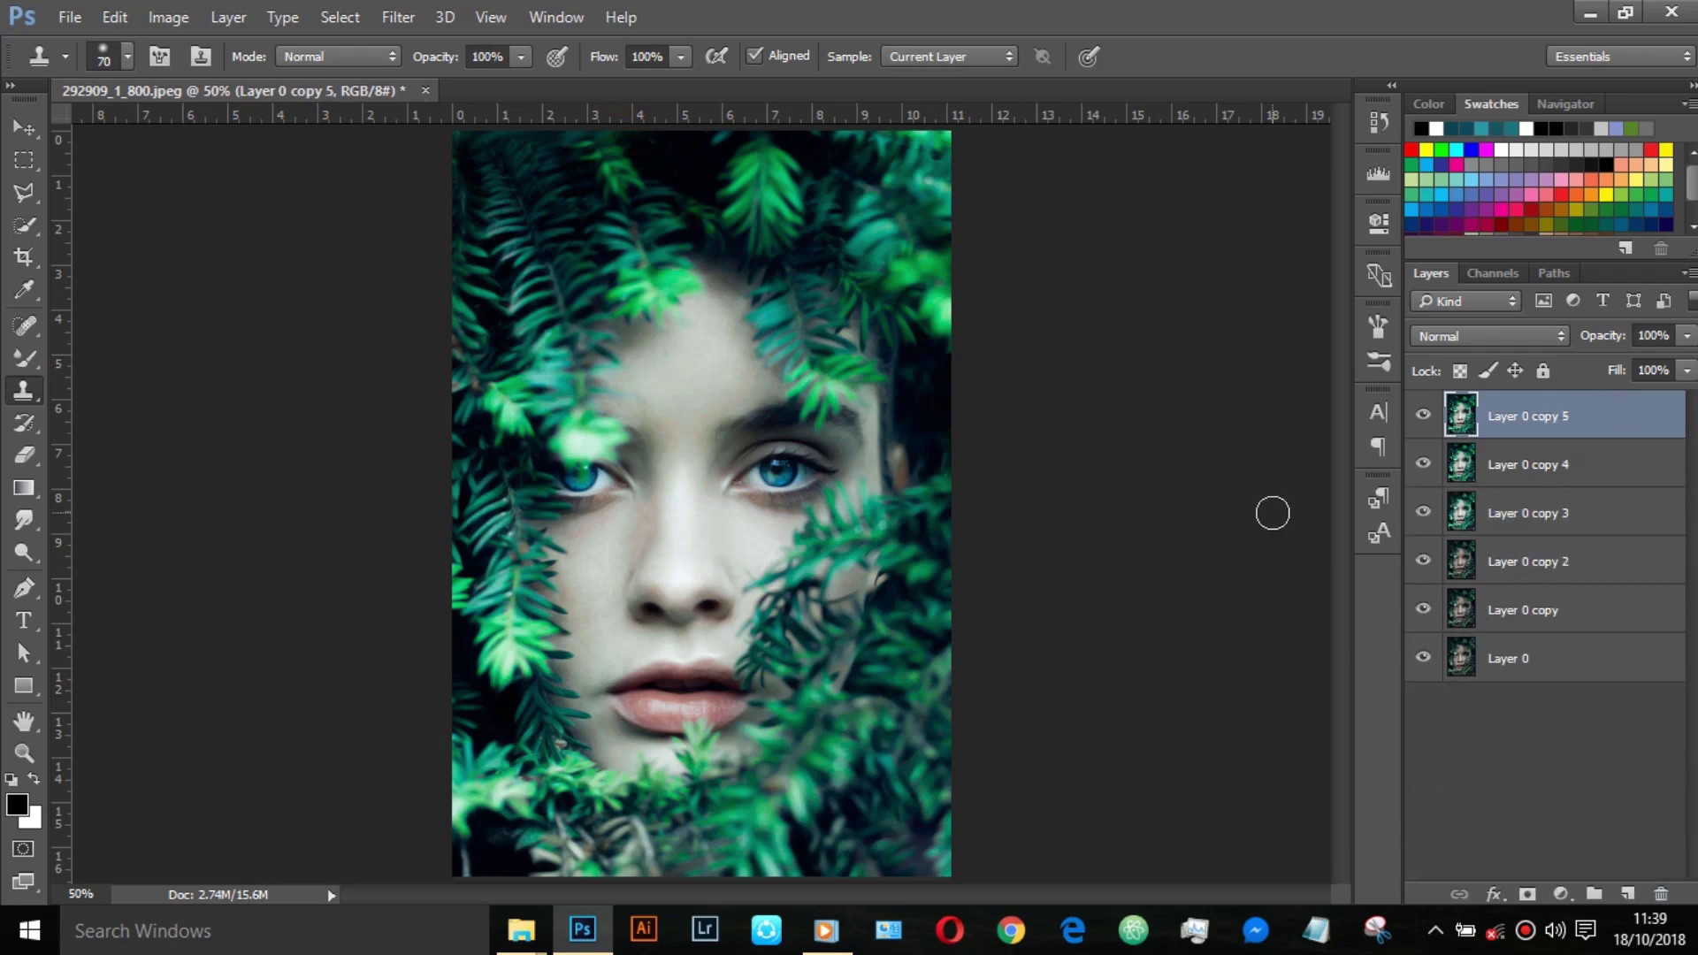
key(ctrl+plus)
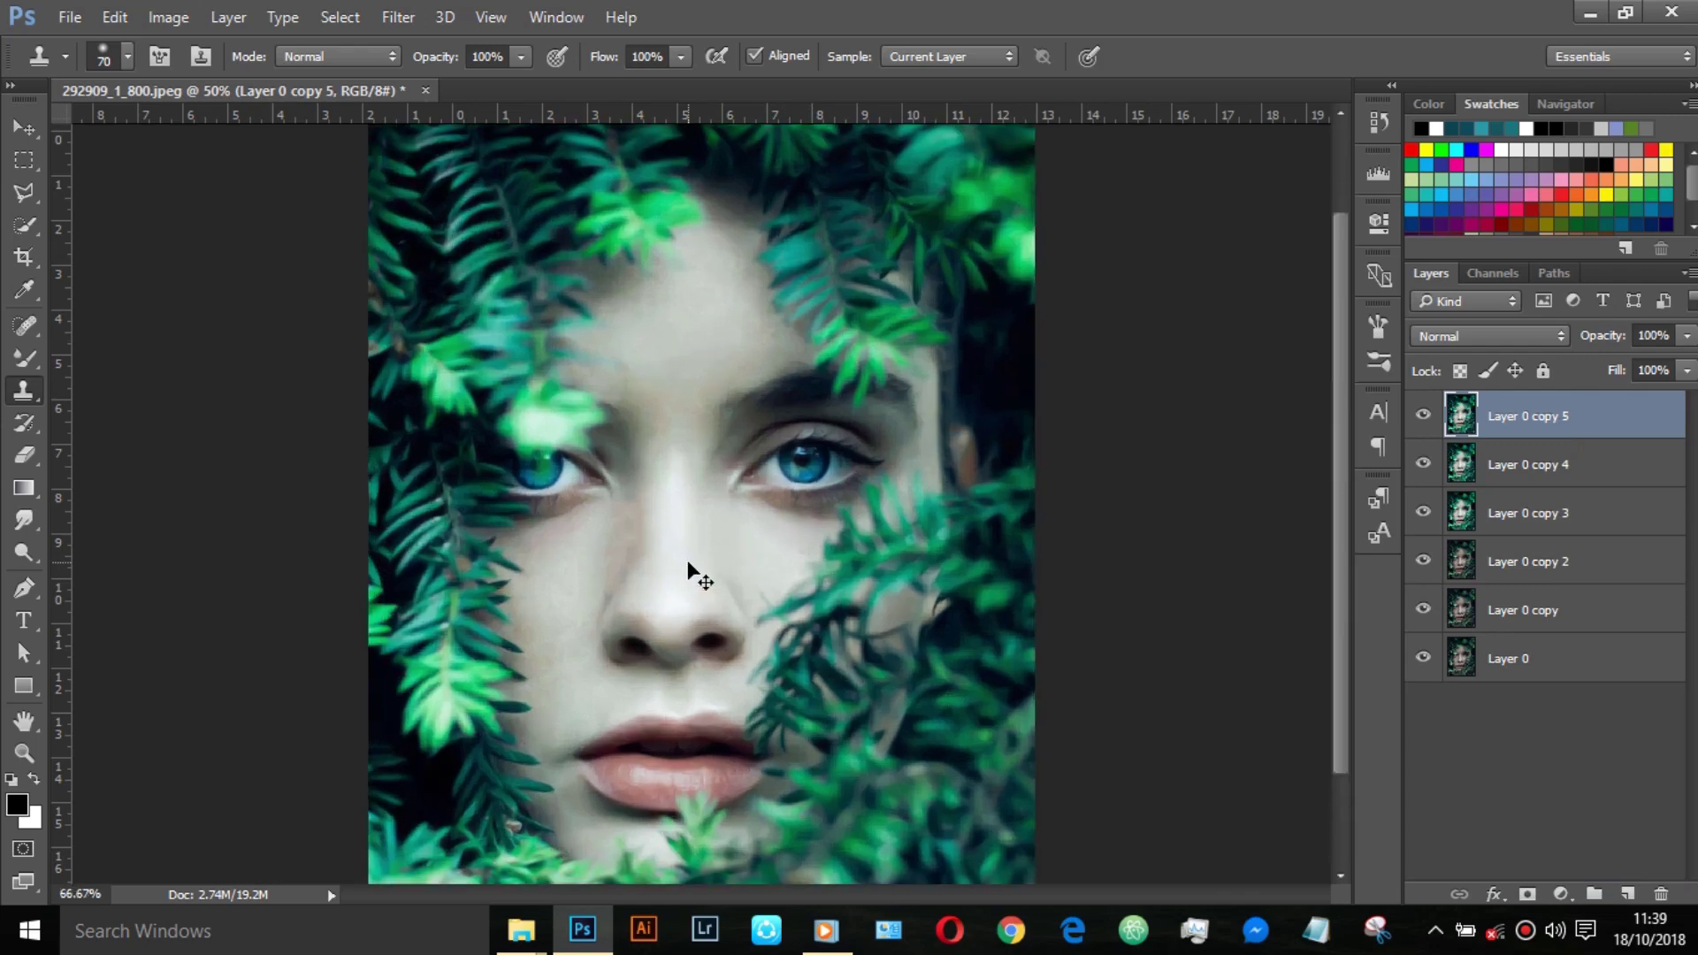
key(ctrl+plus)
drag(687, 561, 780, 421)
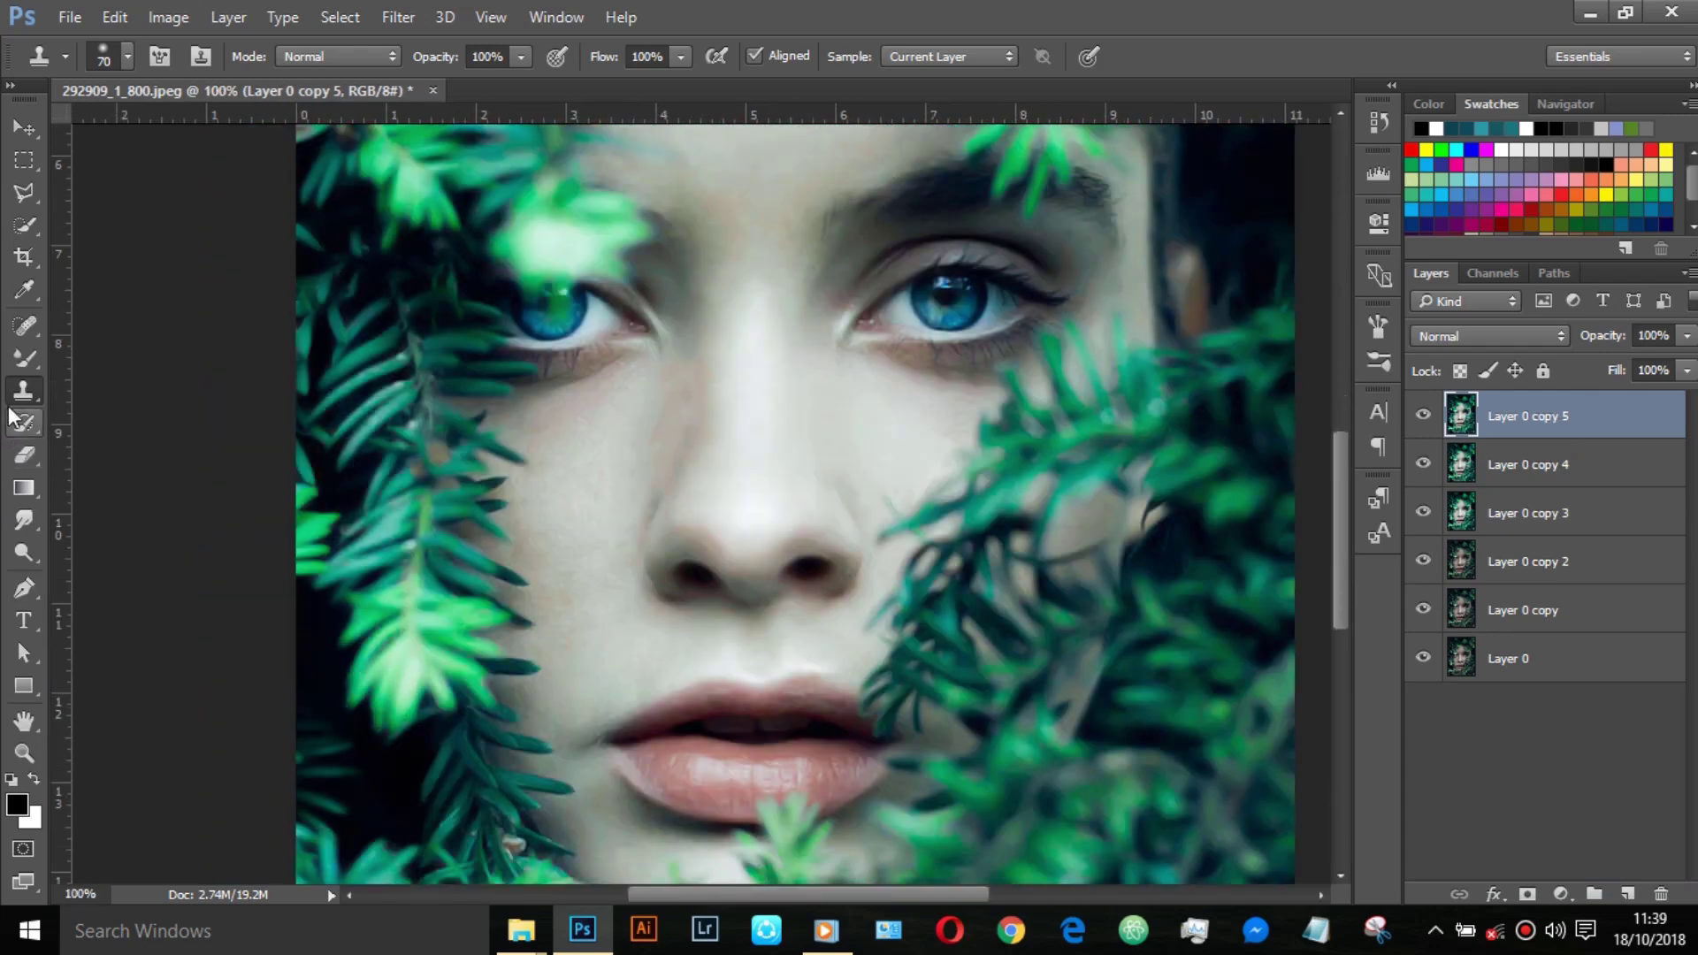
click(24, 520)
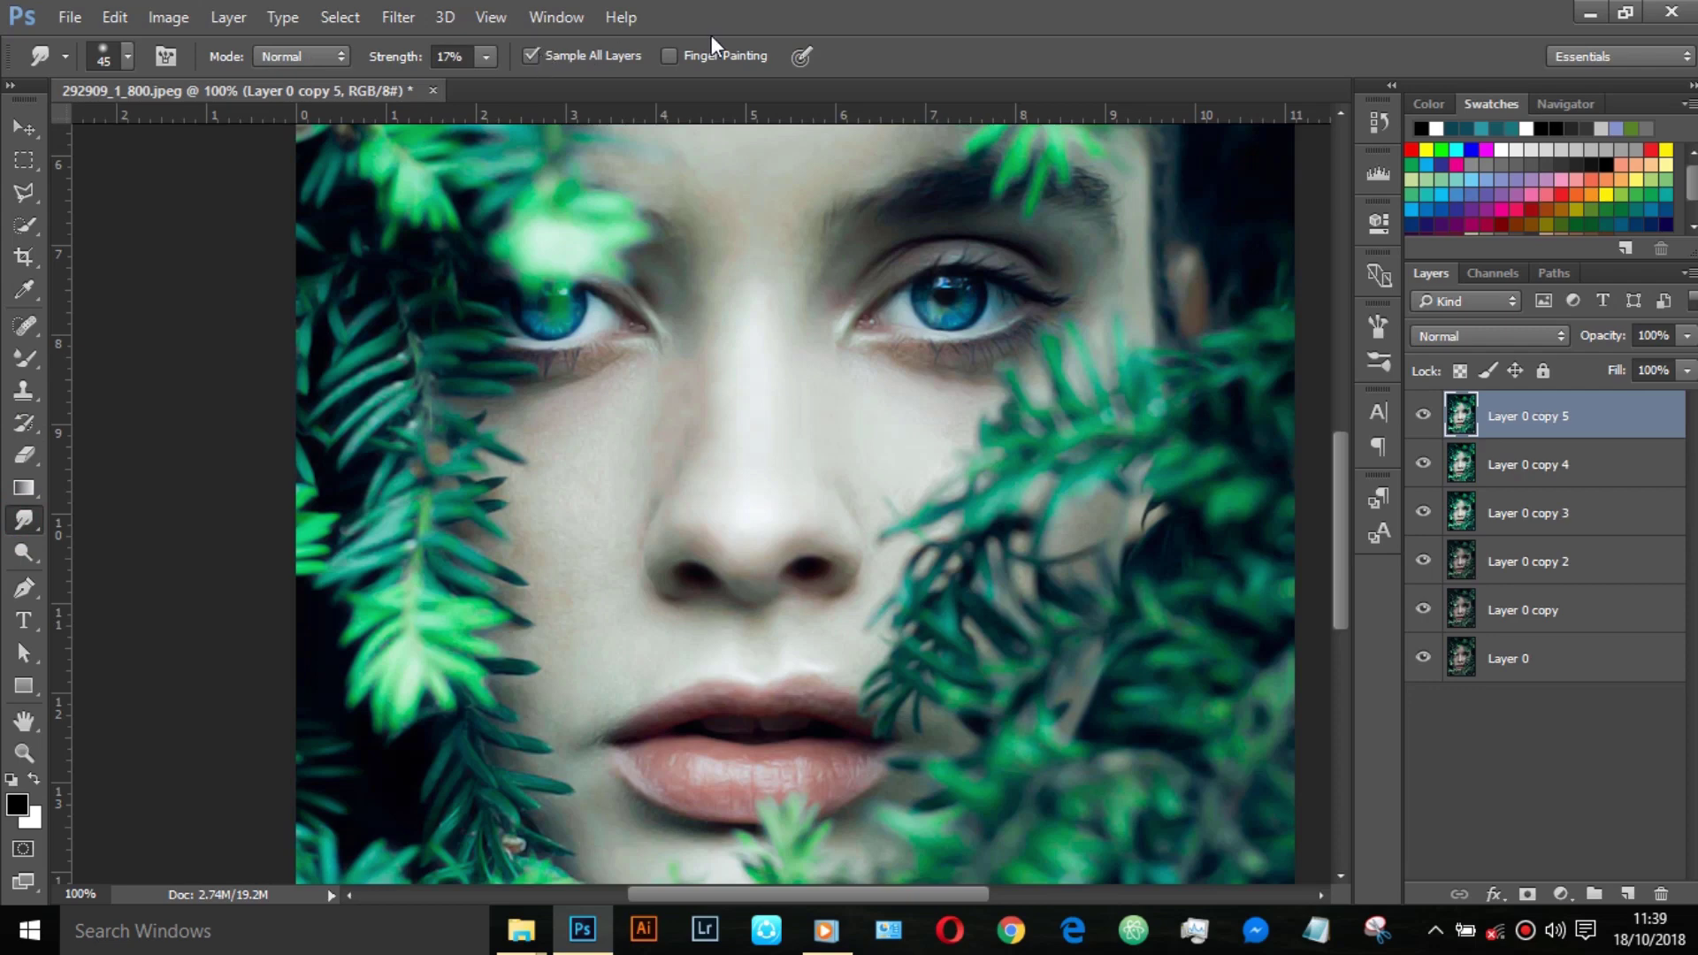
mouse_move(595, 493)
mouse_down()
mouse_move(618, 409)
mouse_move(539, 385)
mouse_move(542, 485)
mouse_up()
Step: Smudge the cheeks, the skin between the eyes, beside the nose and under the eyes
click(614, 439)
click(584, 496)
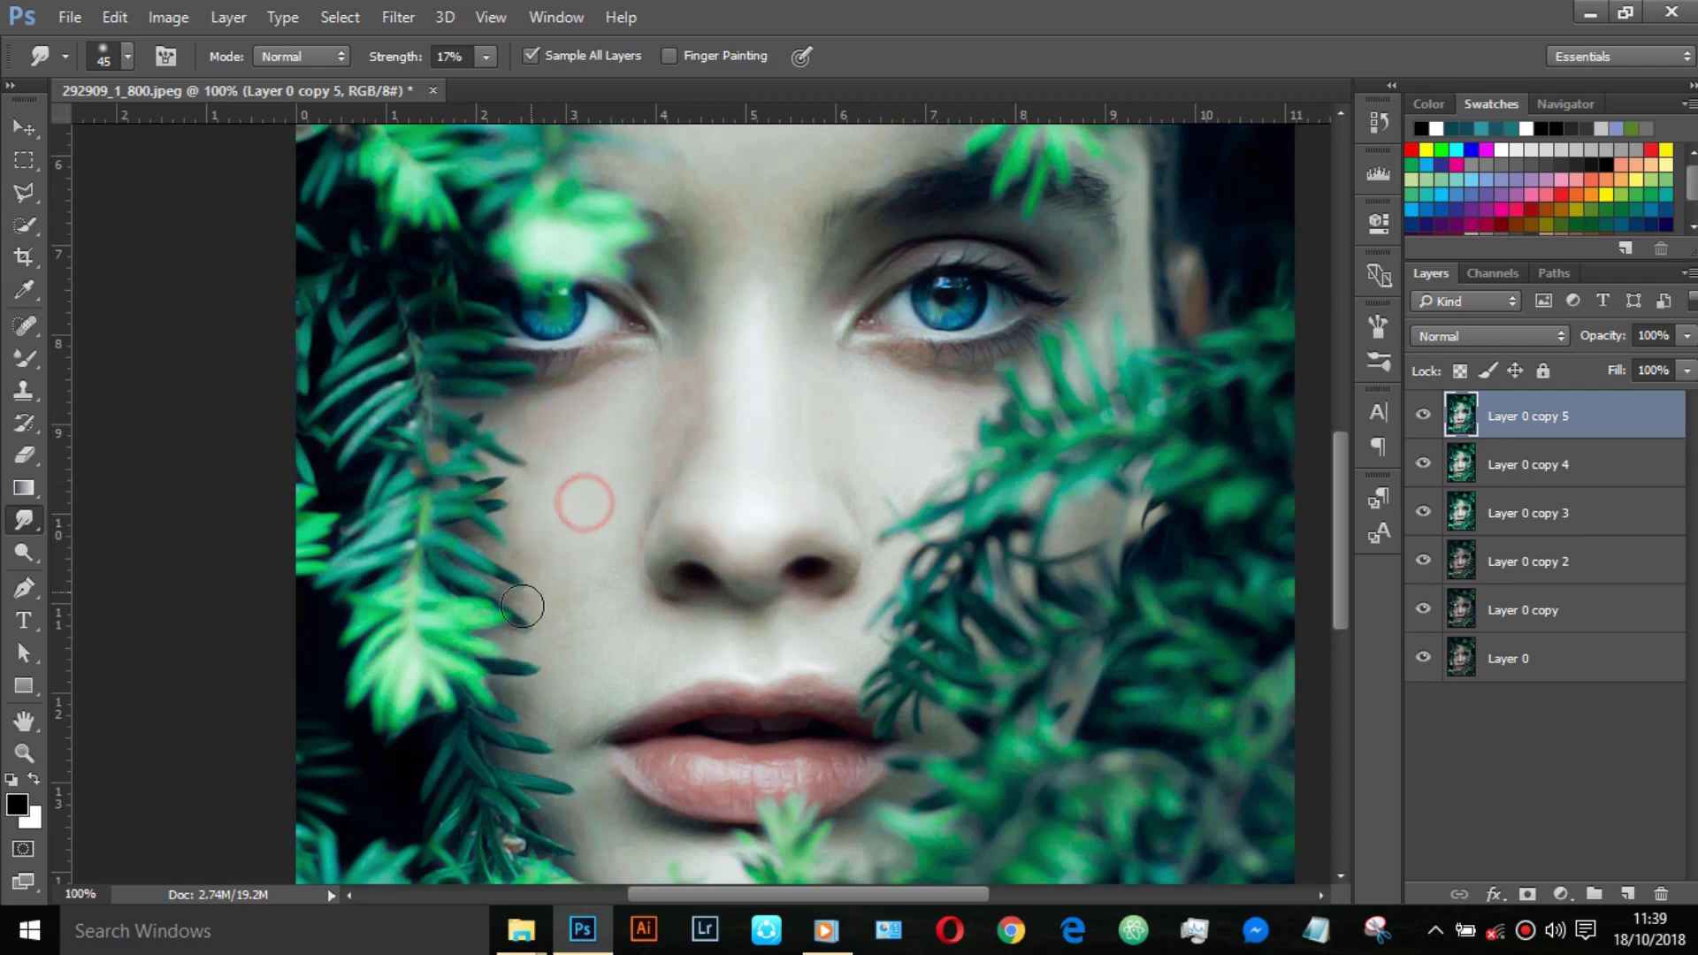
click(636, 504)
click(575, 678)
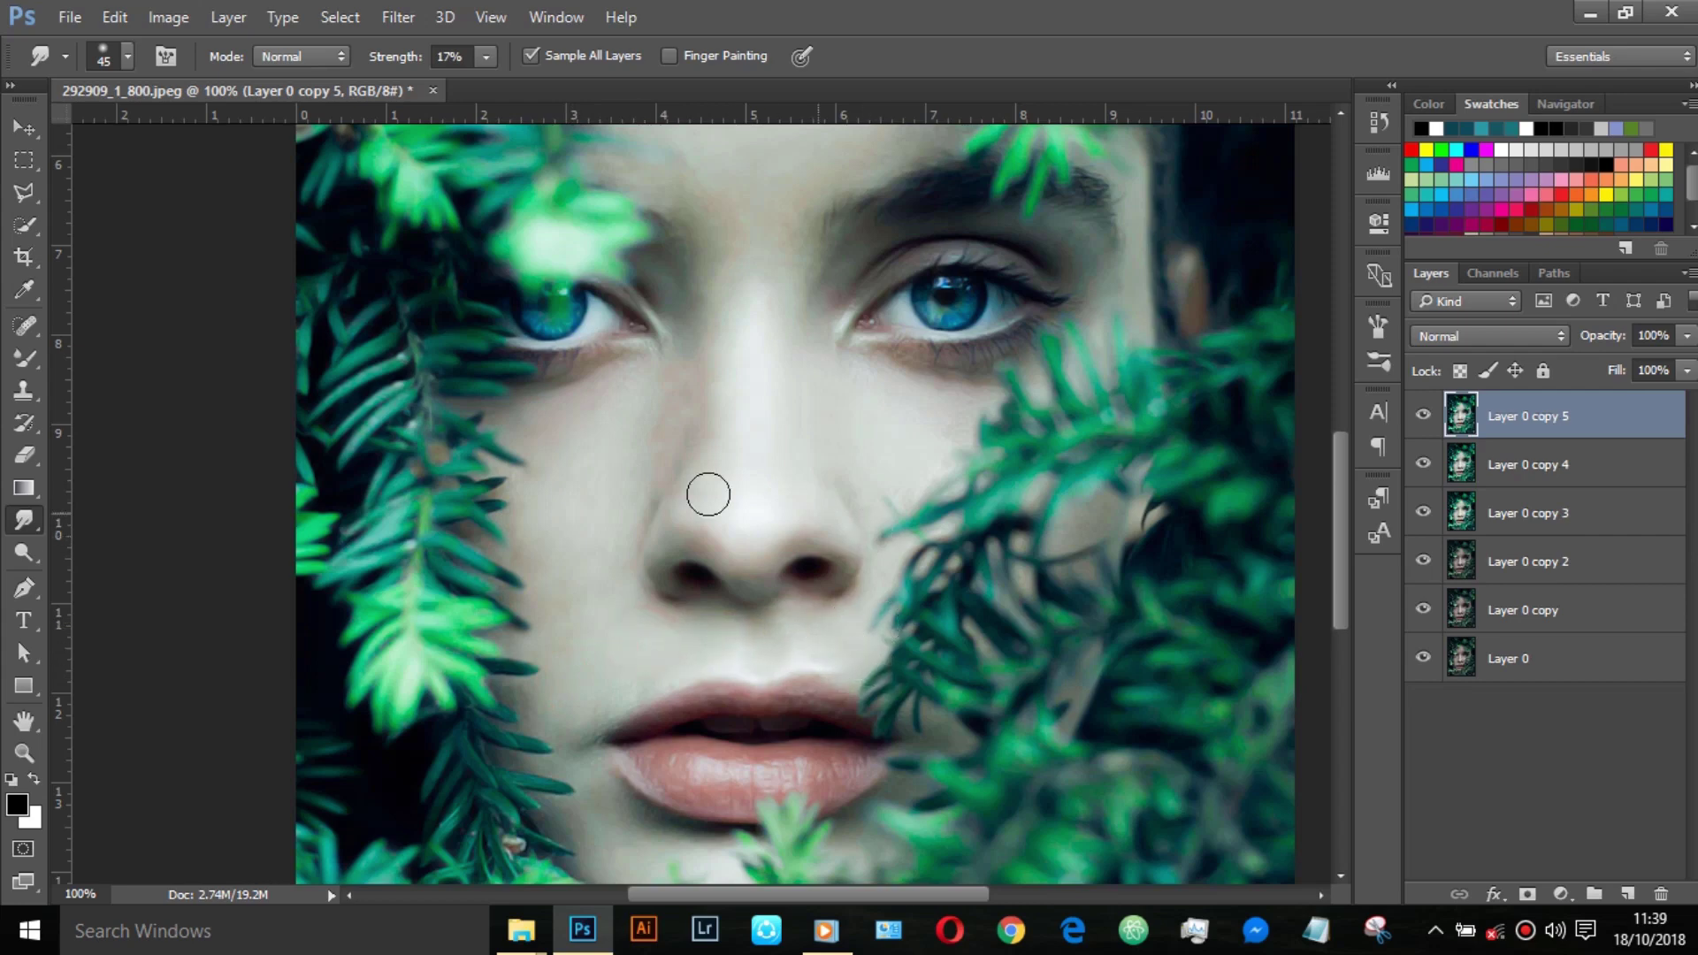
click(694, 308)
click(781, 300)
click(811, 432)
click(841, 360)
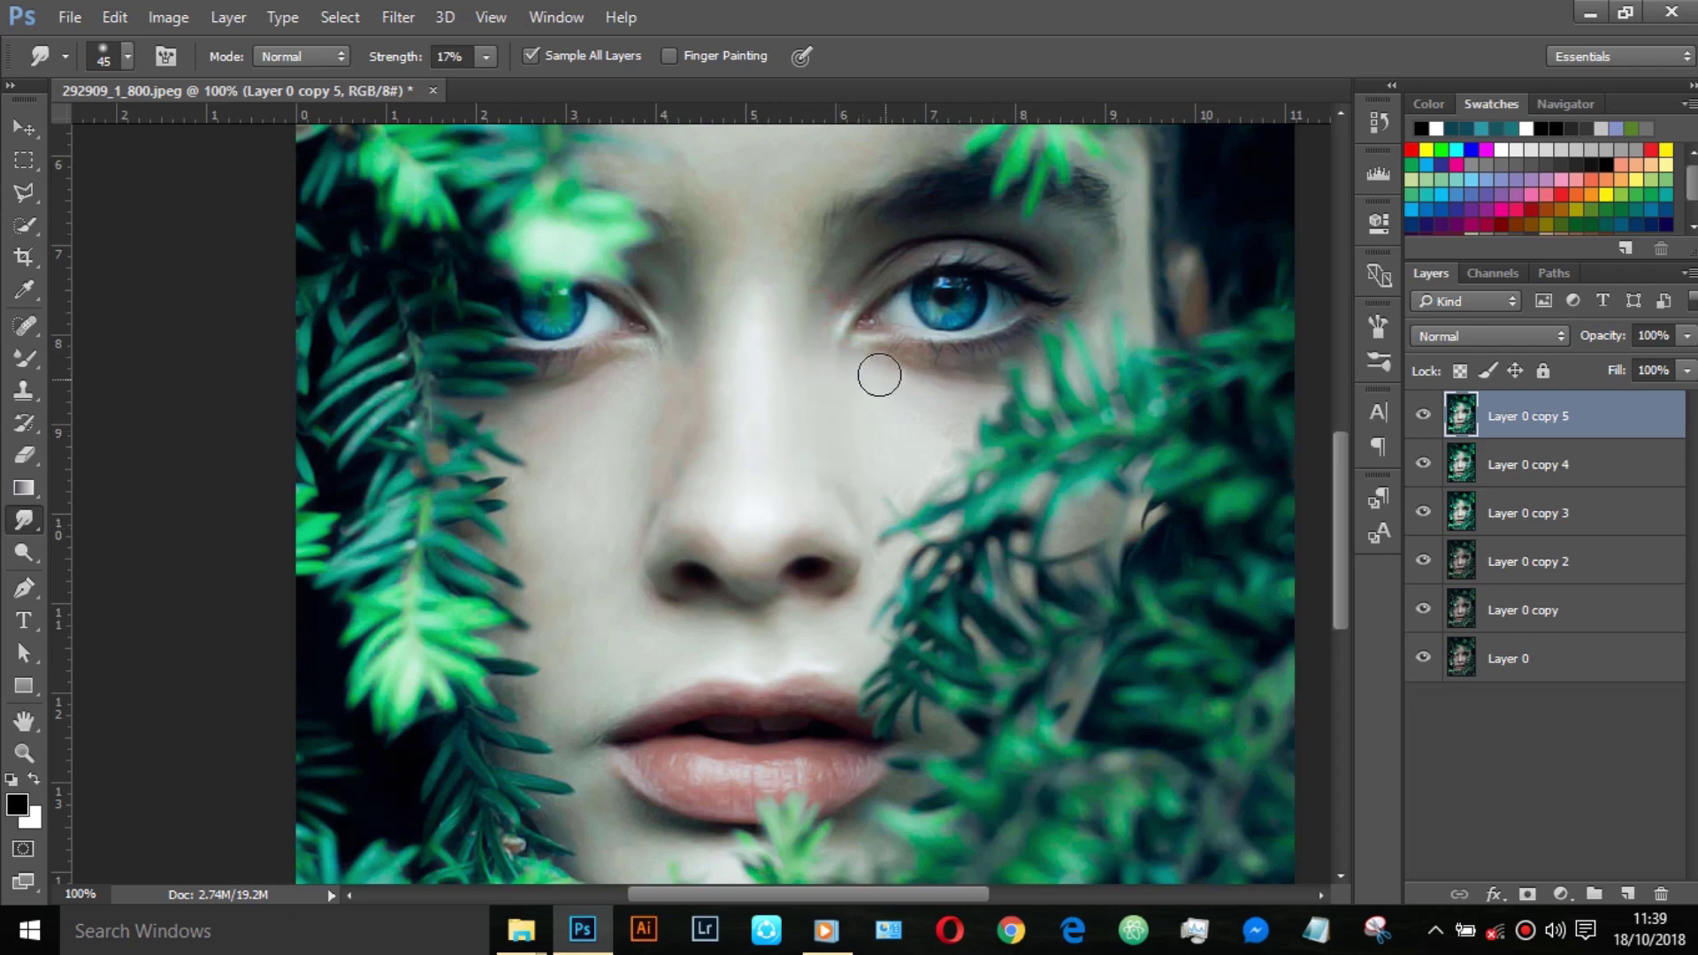
click(879, 375)
Step: Smudge-soften the lips, their corners and the line where they meet
drag(753, 546, 830, 279)
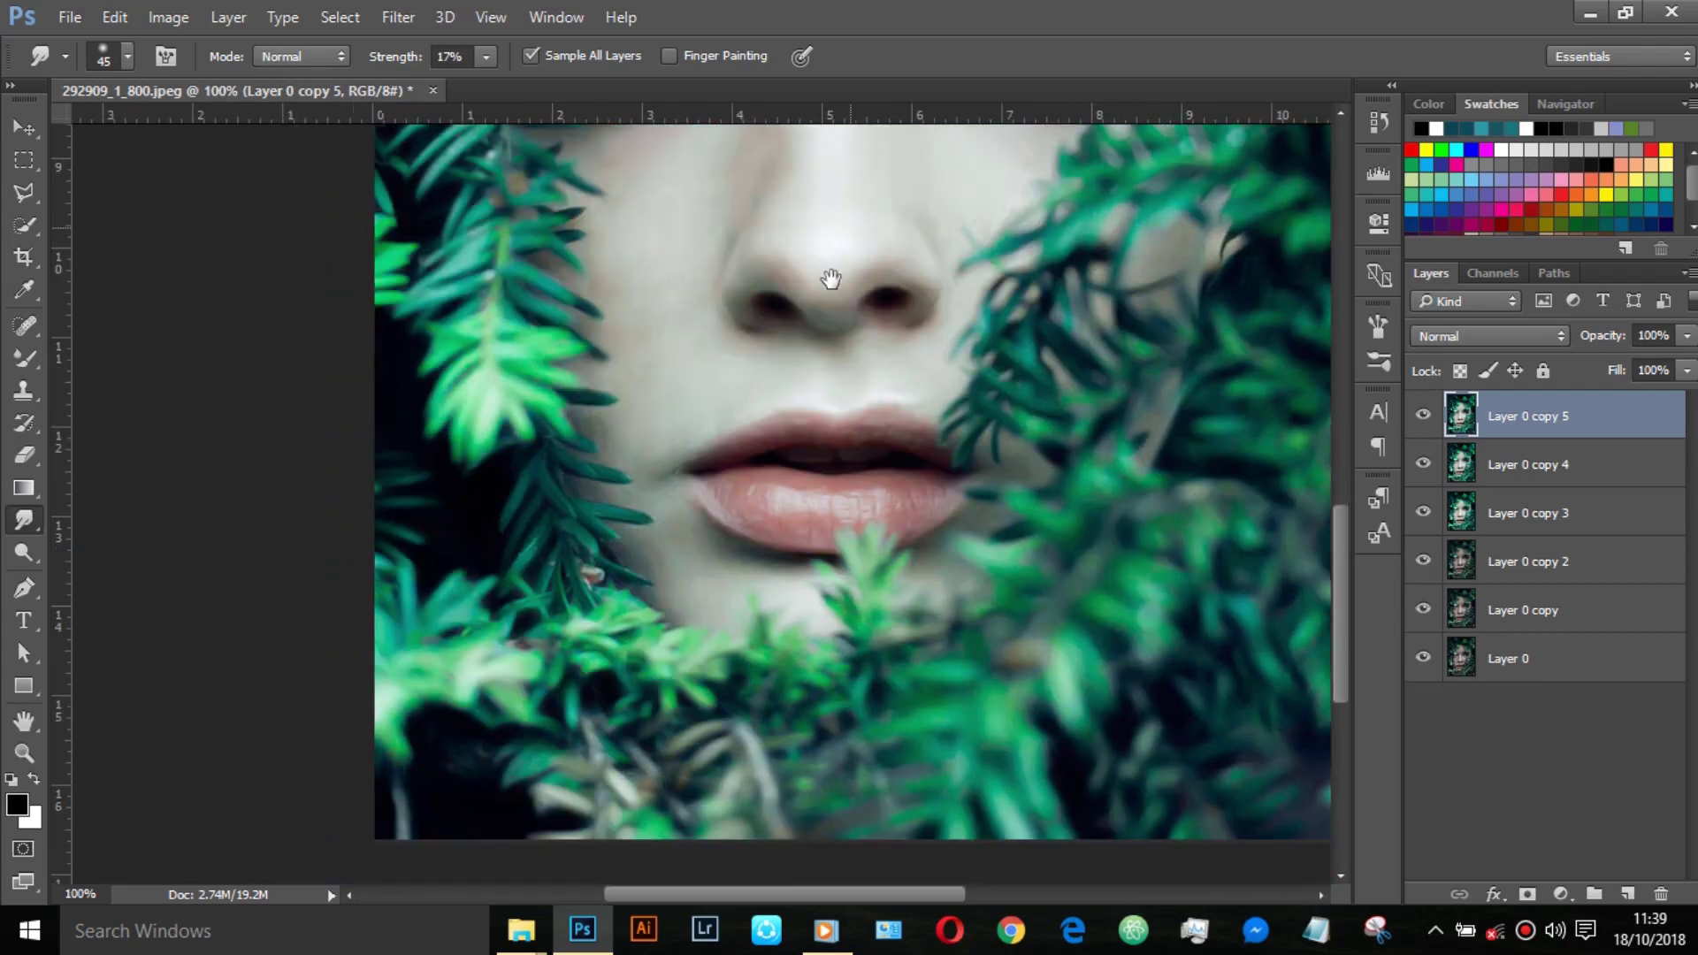
click(601, 434)
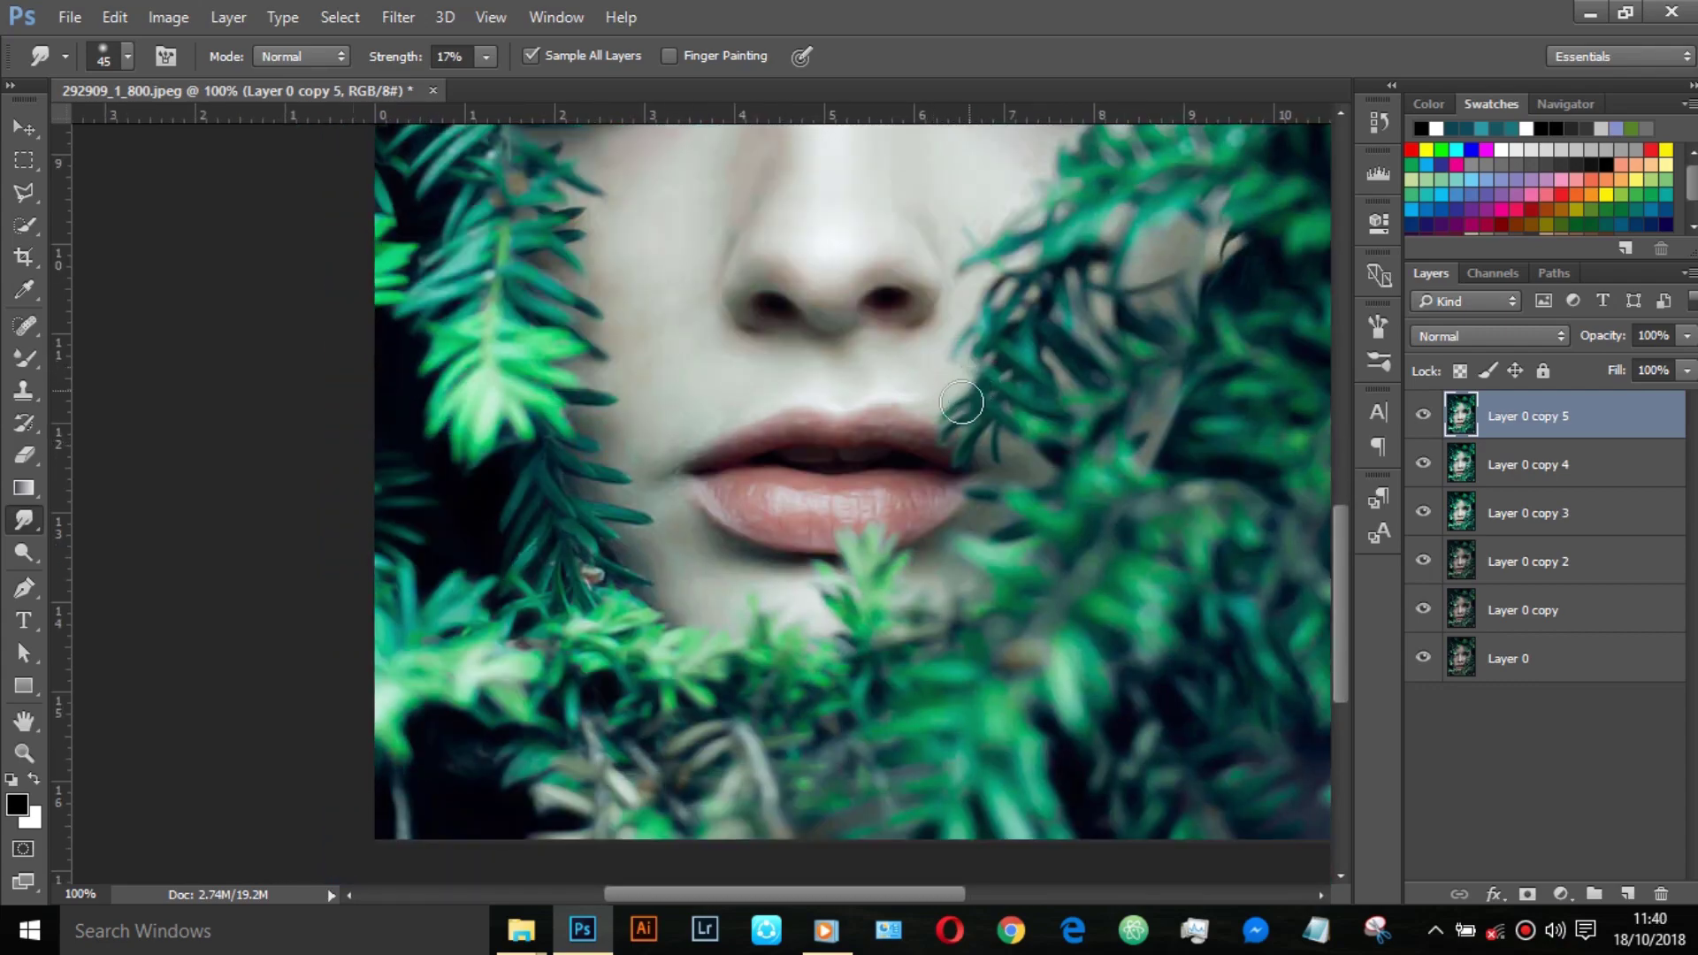
click(673, 452)
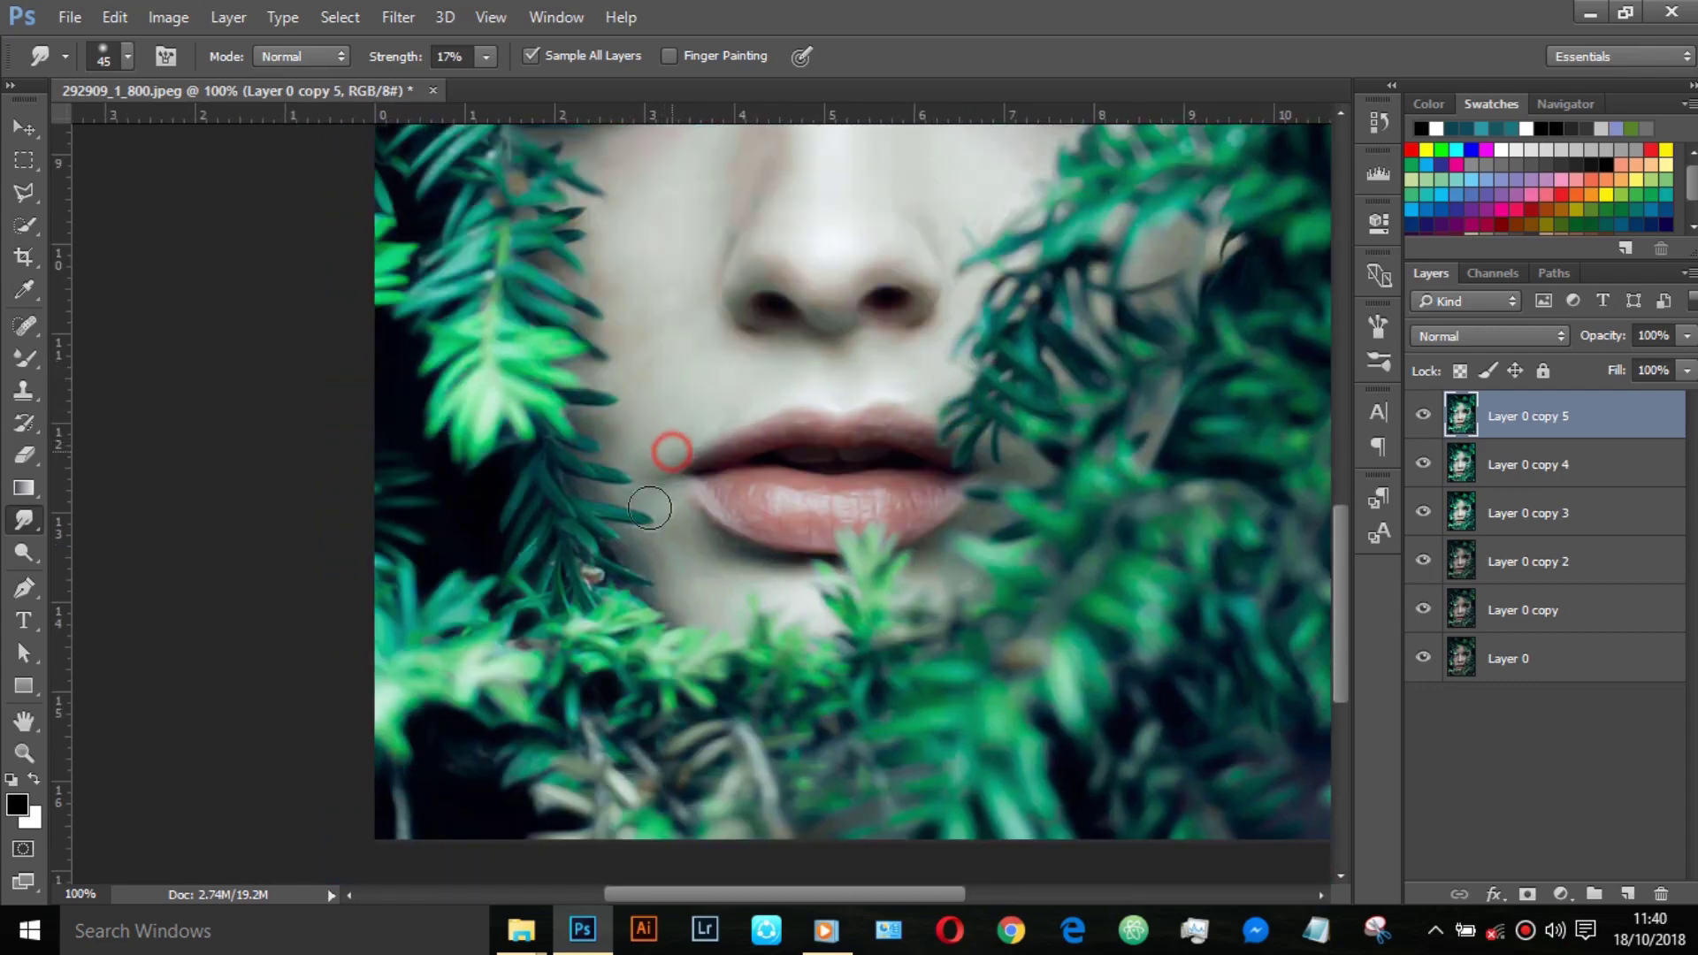
click(704, 561)
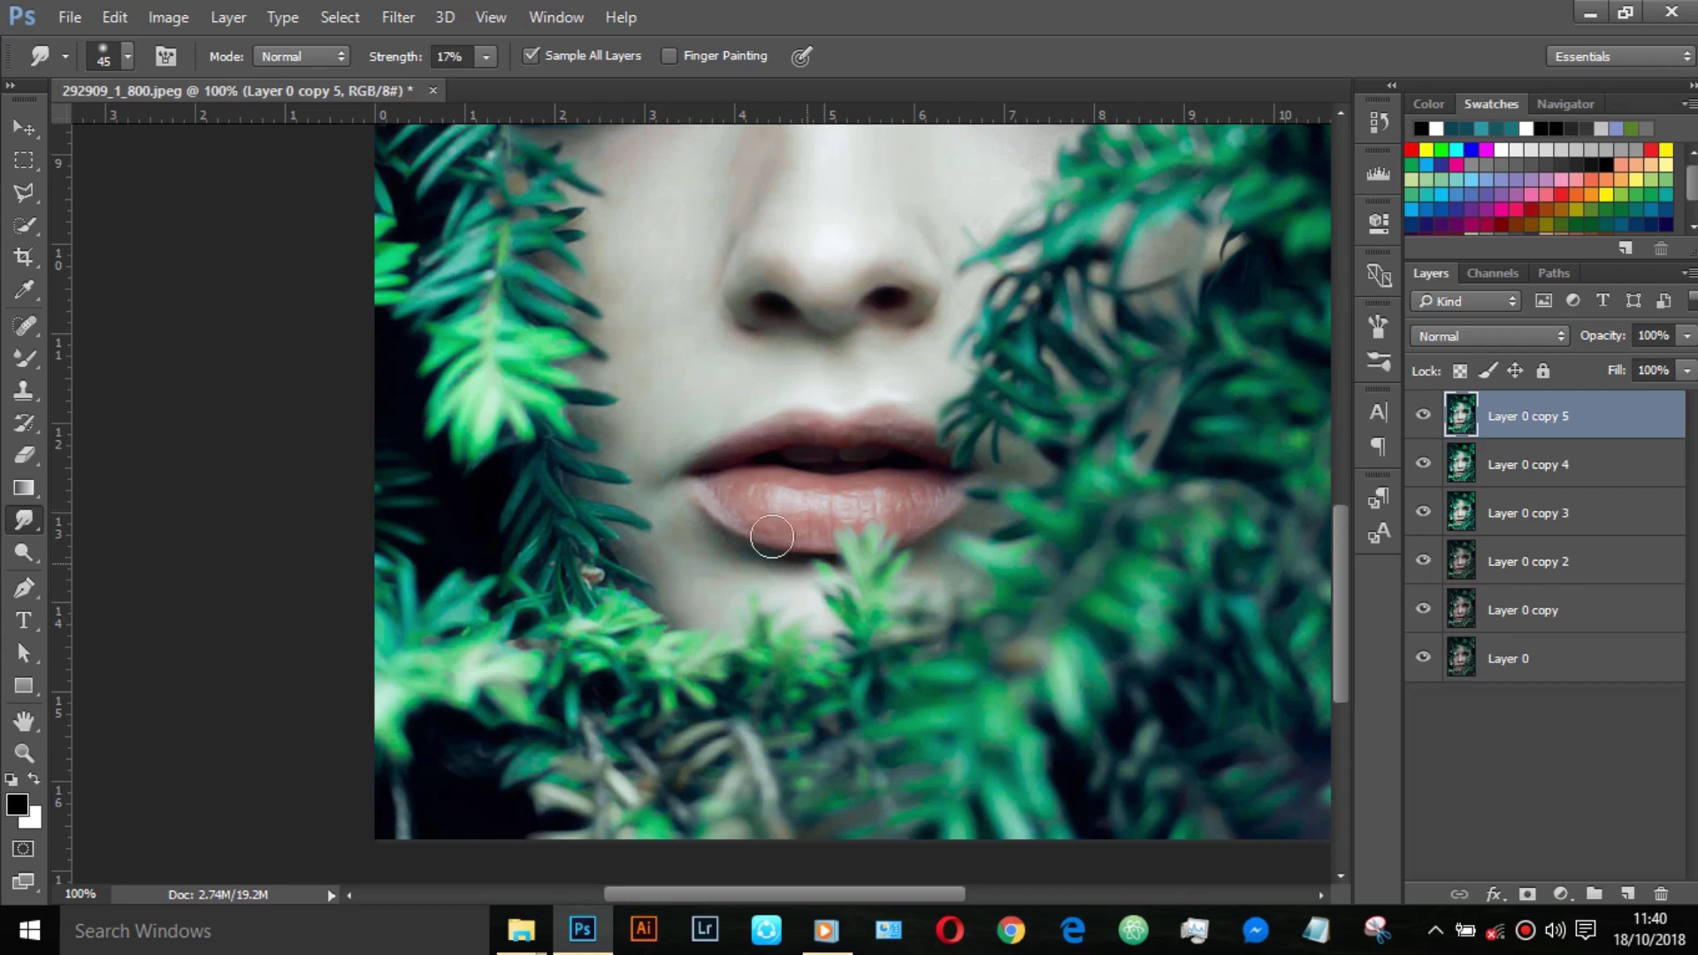
click(920, 500)
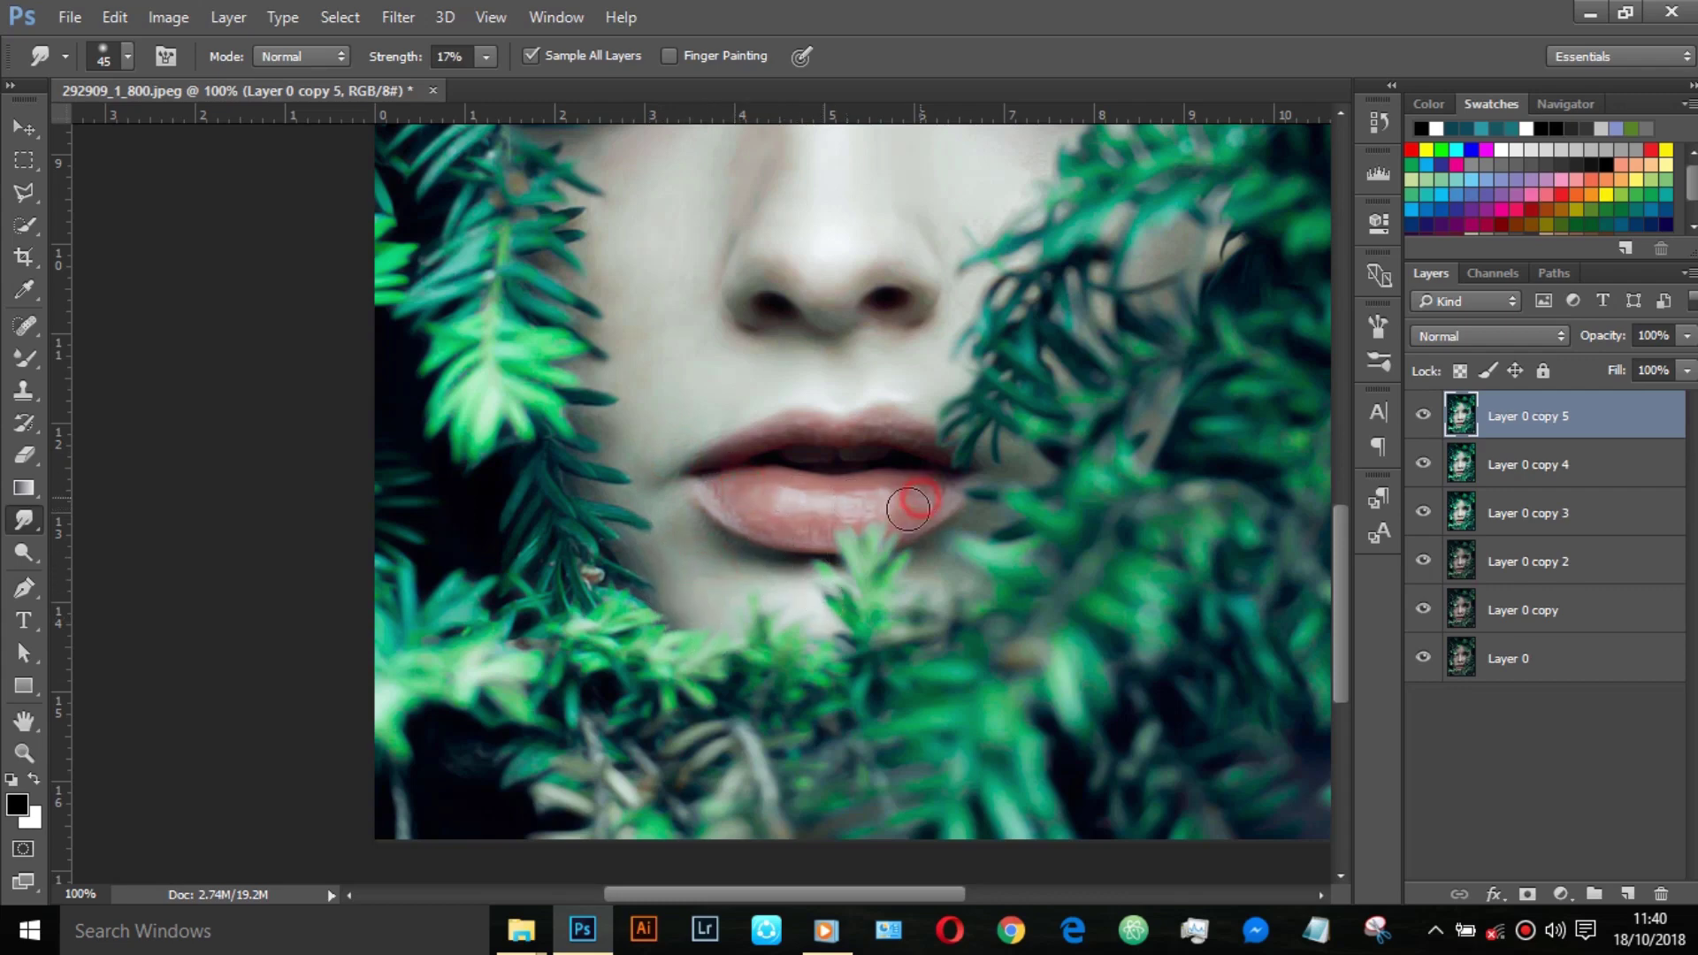
drag(908, 507, 932, 502)
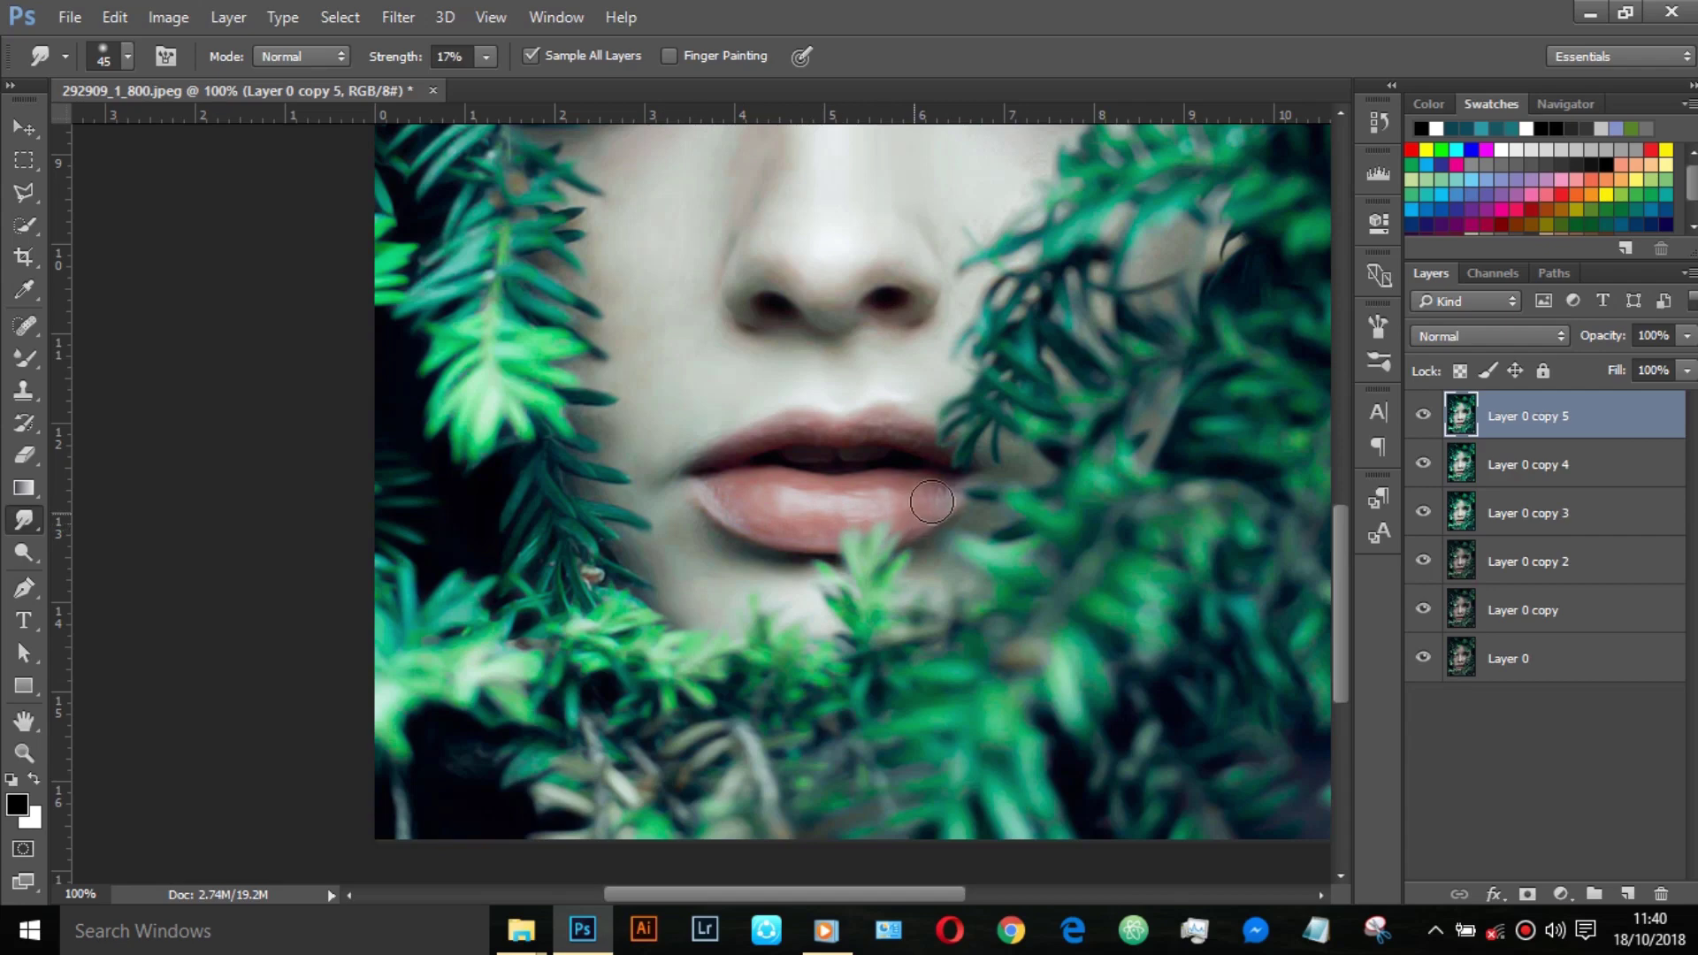
drag(725, 458, 944, 452)
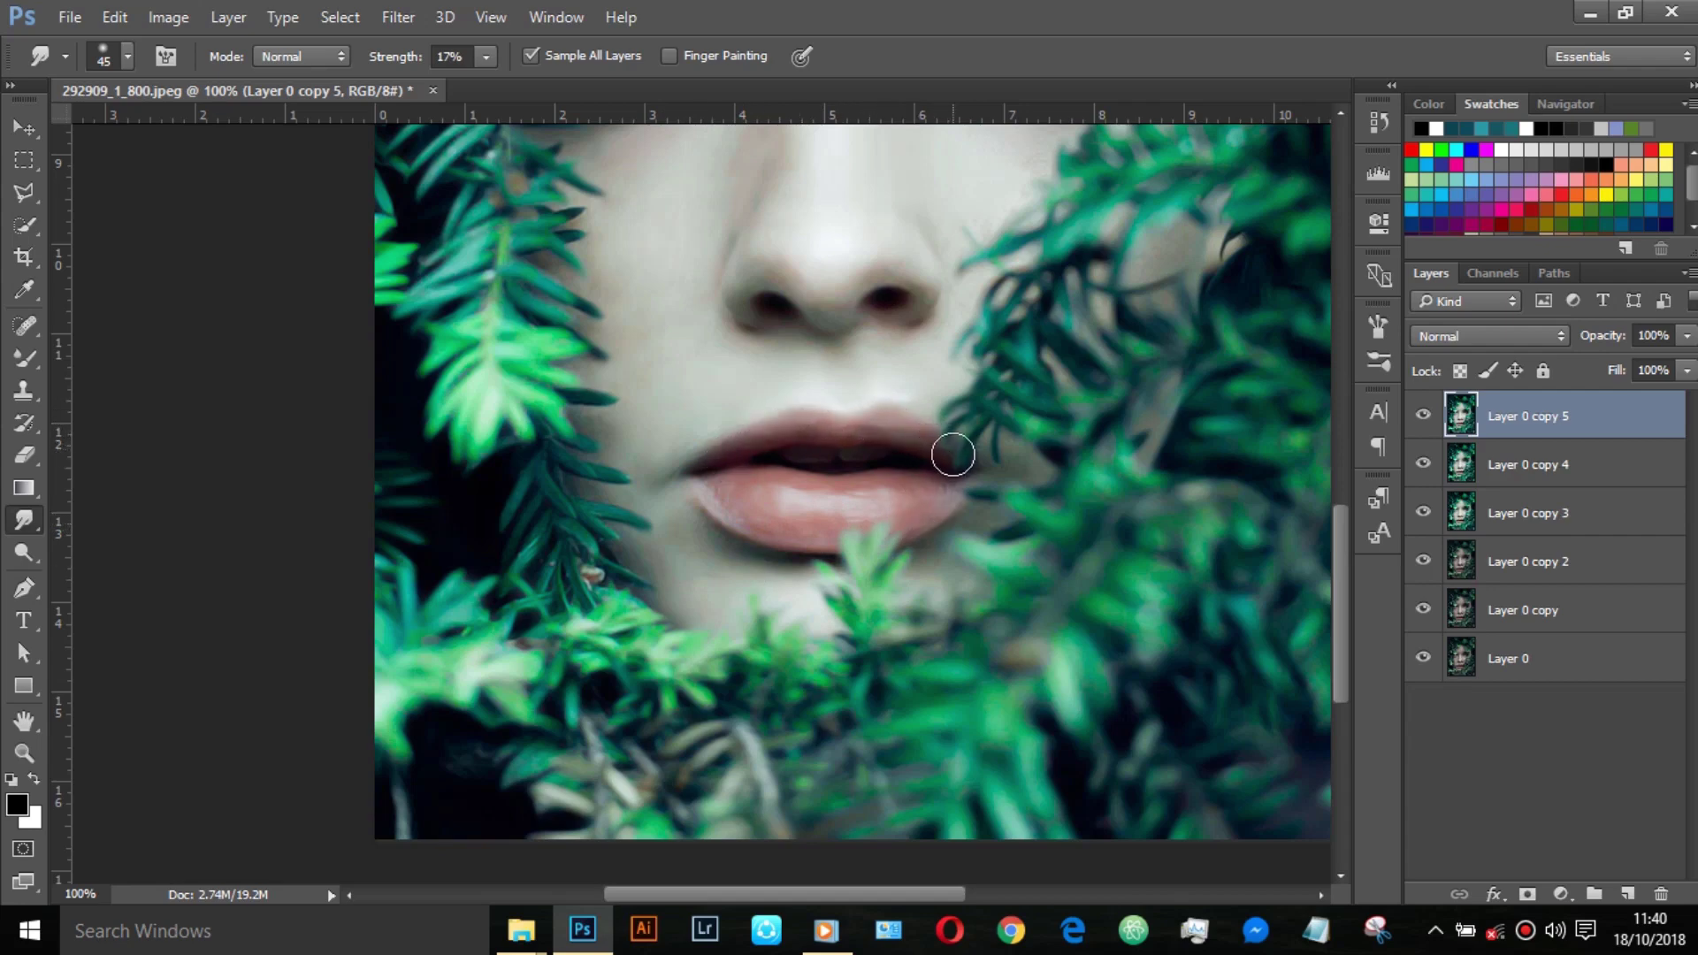
drag(949, 451, 799, 410)
drag(933, 501, 831, 508)
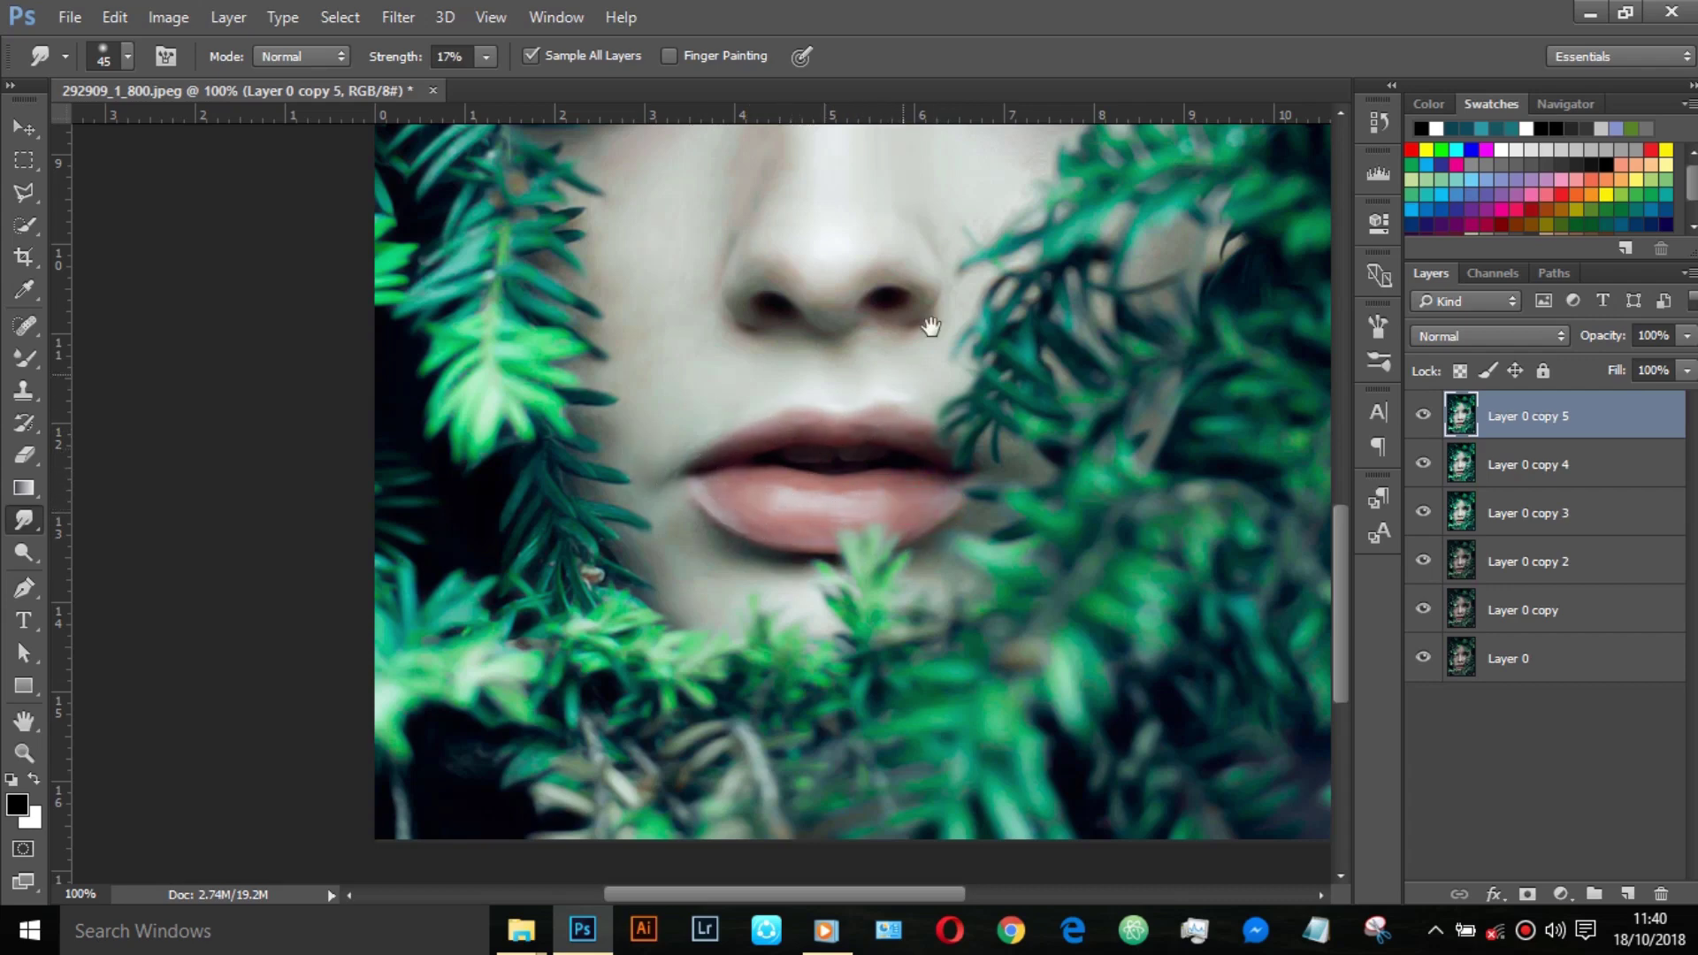
Step: Smooth the upper eyelid, the forehead and the skin between the brows
drag(928, 305, 890, 755)
drag(910, 443, 1080, 417)
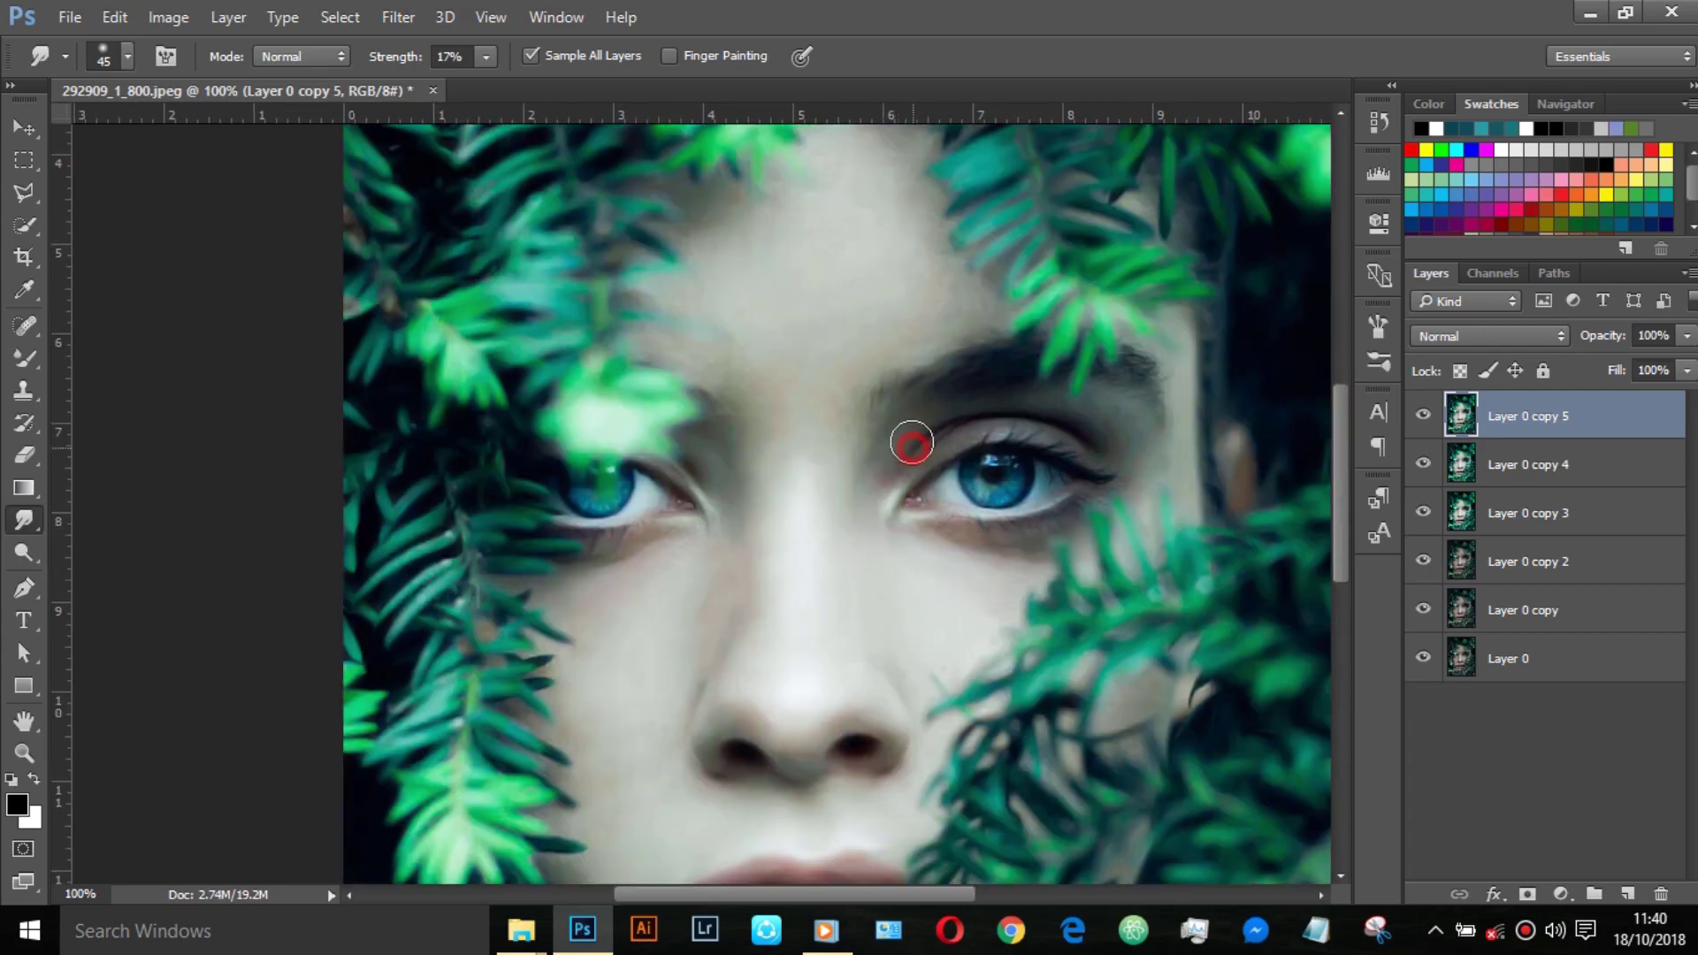
drag(687, 416, 697, 443)
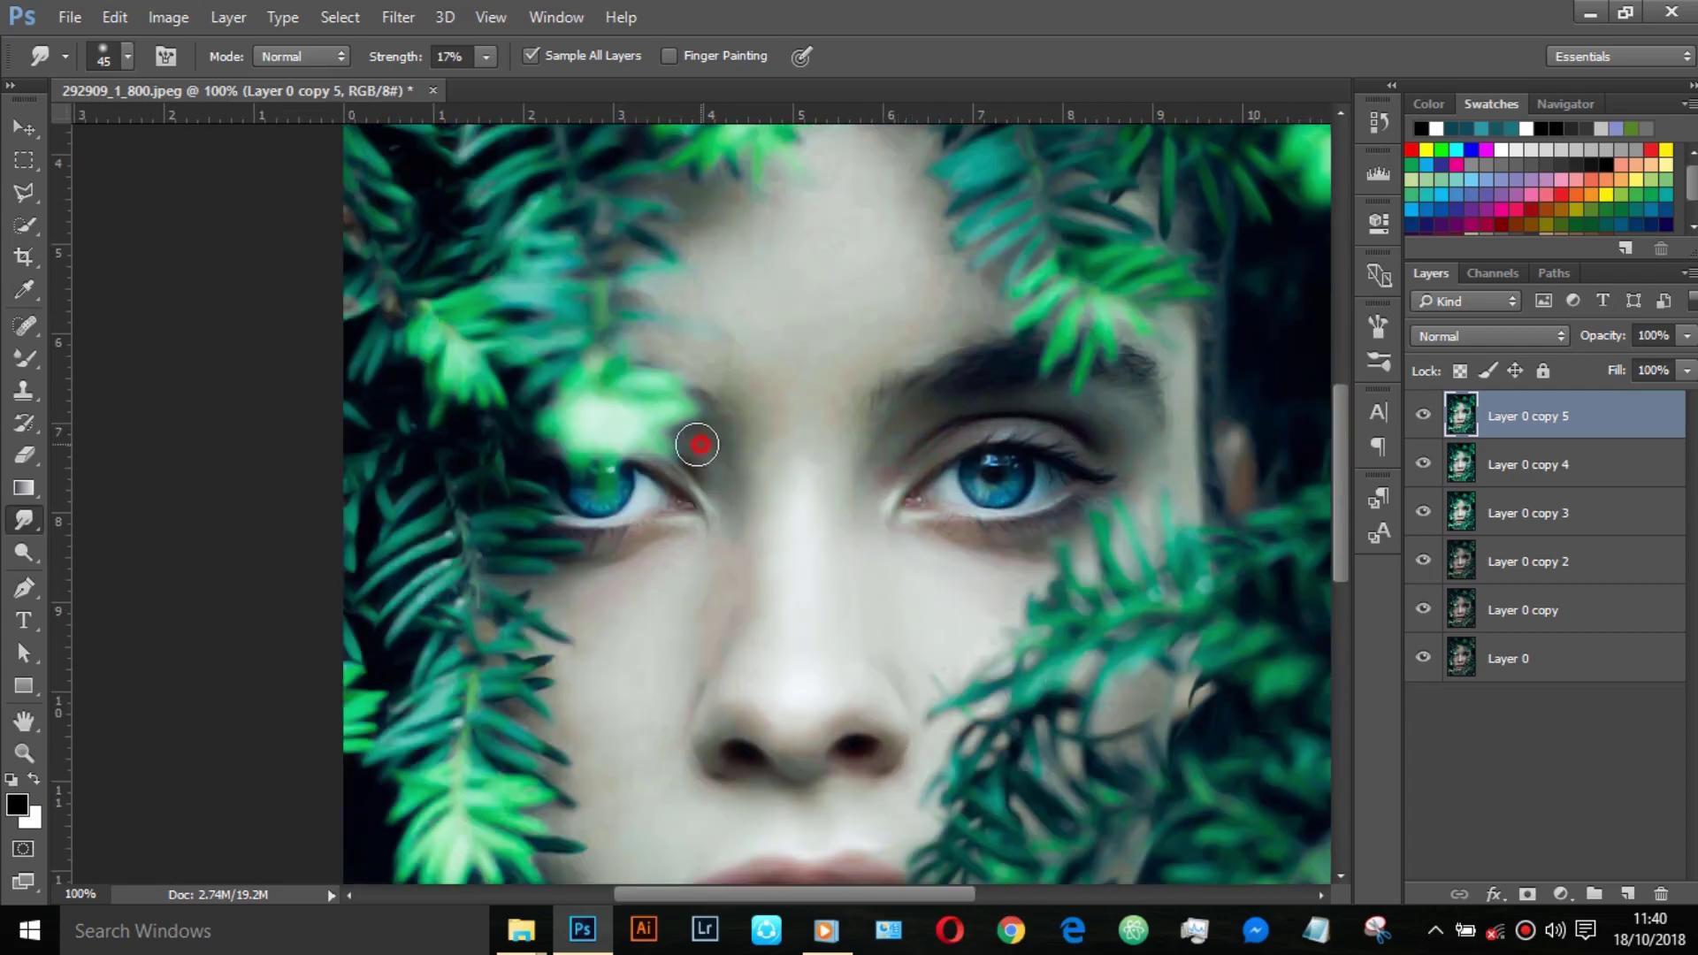
drag(776, 373, 774, 492)
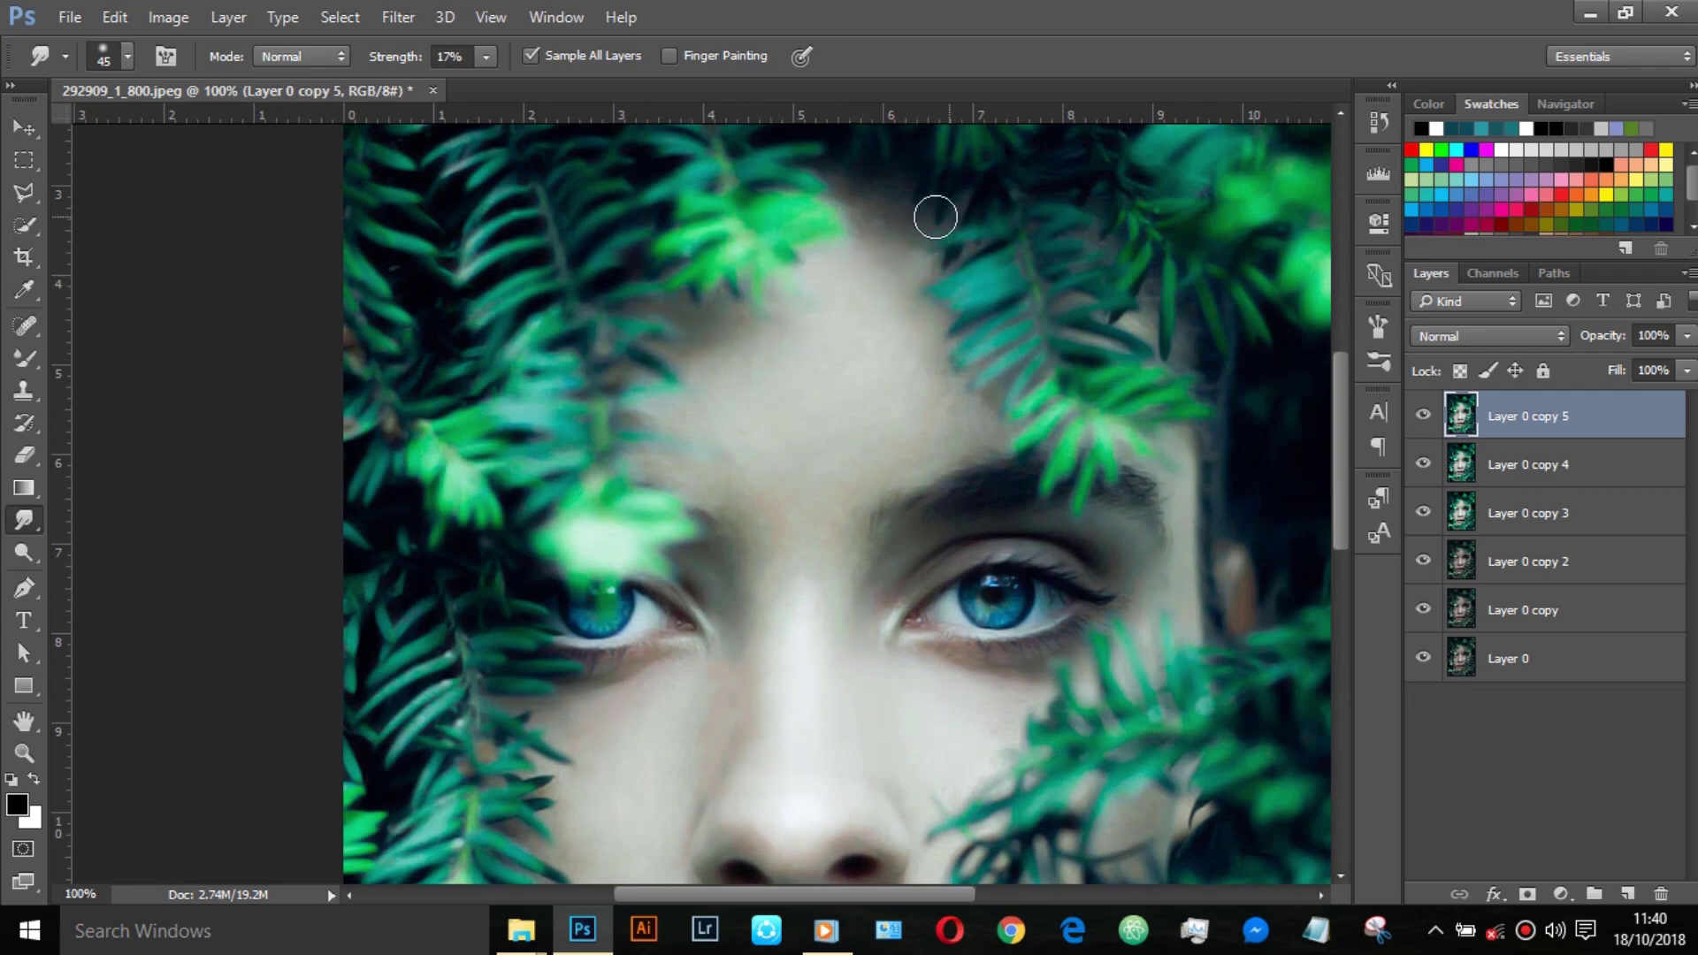
drag(723, 326, 678, 372)
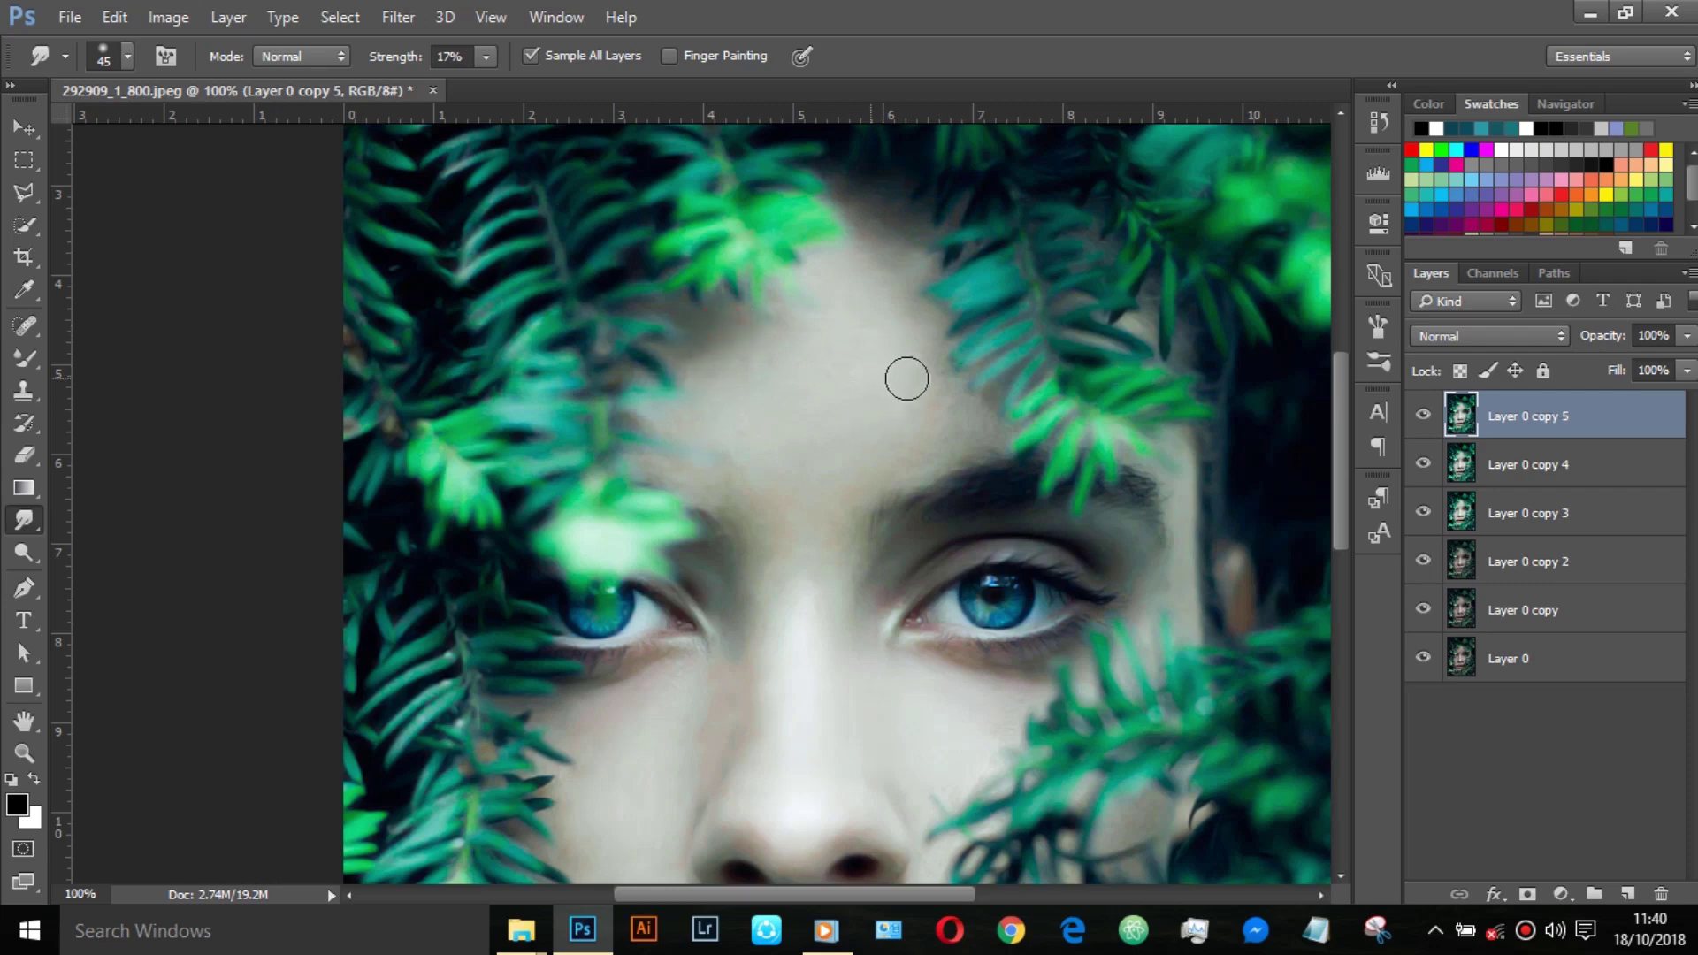
mouse_move(969, 405)
mouse_down()
mouse_move(790, 413)
mouse_move(949, 462)
mouse_move(743, 489)
mouse_move(807, 510)
mouse_move(803, 587)
mouse_up()
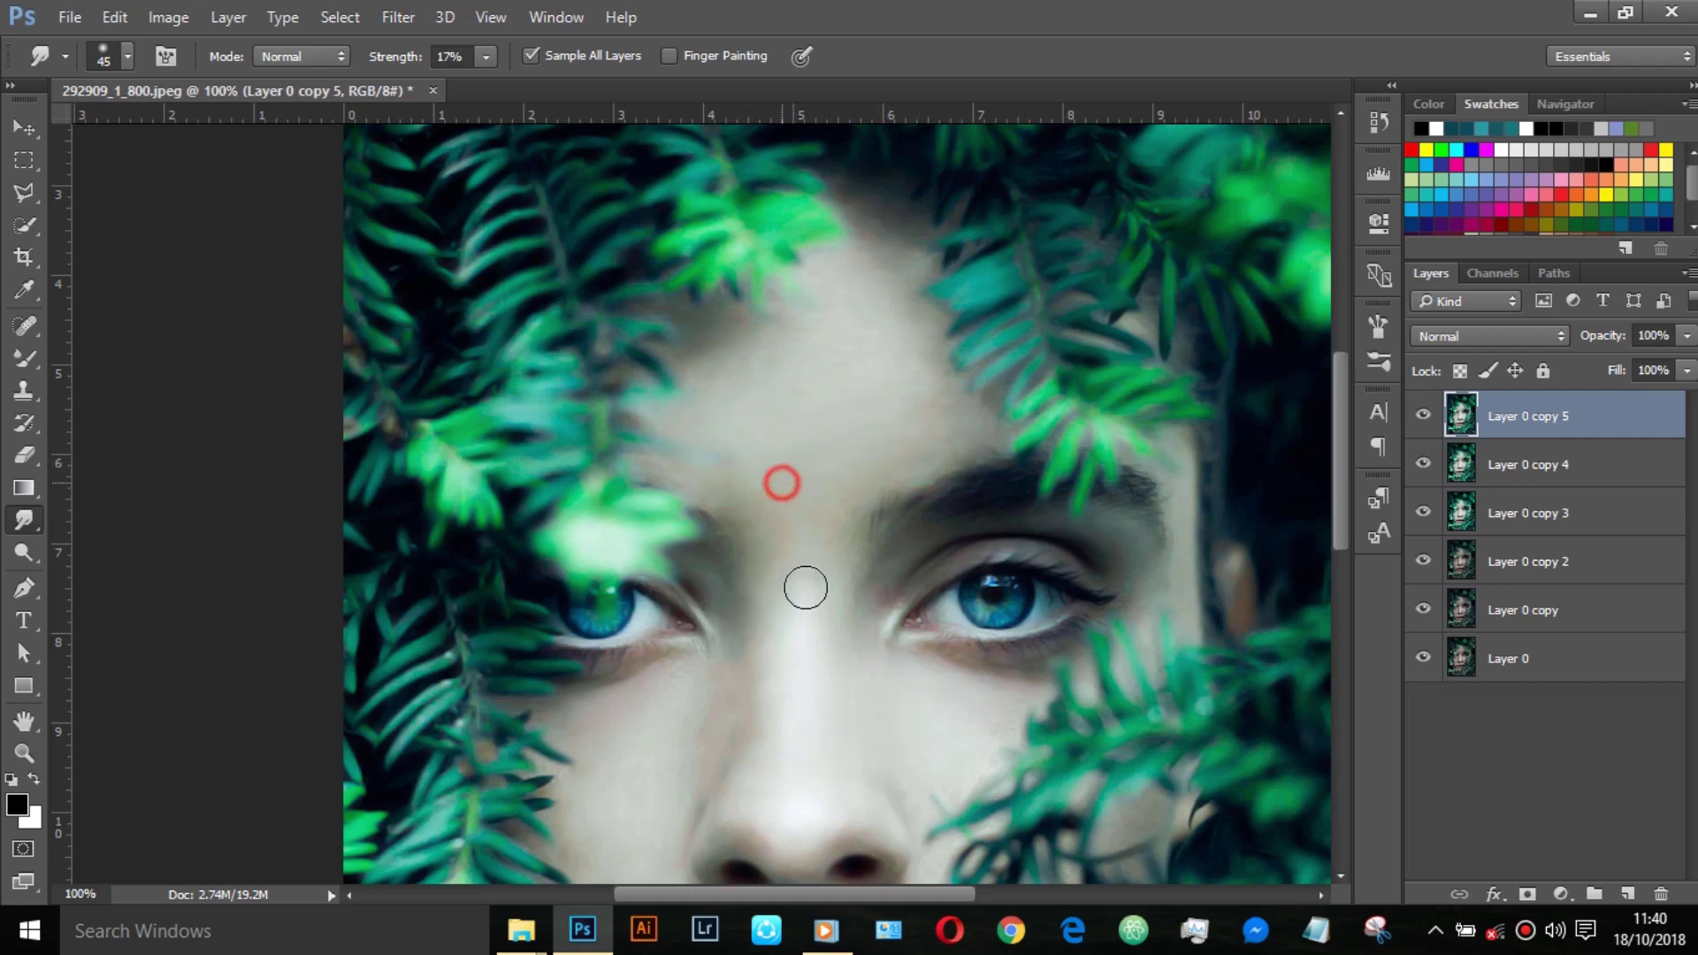
drag(885, 480, 848, 614)
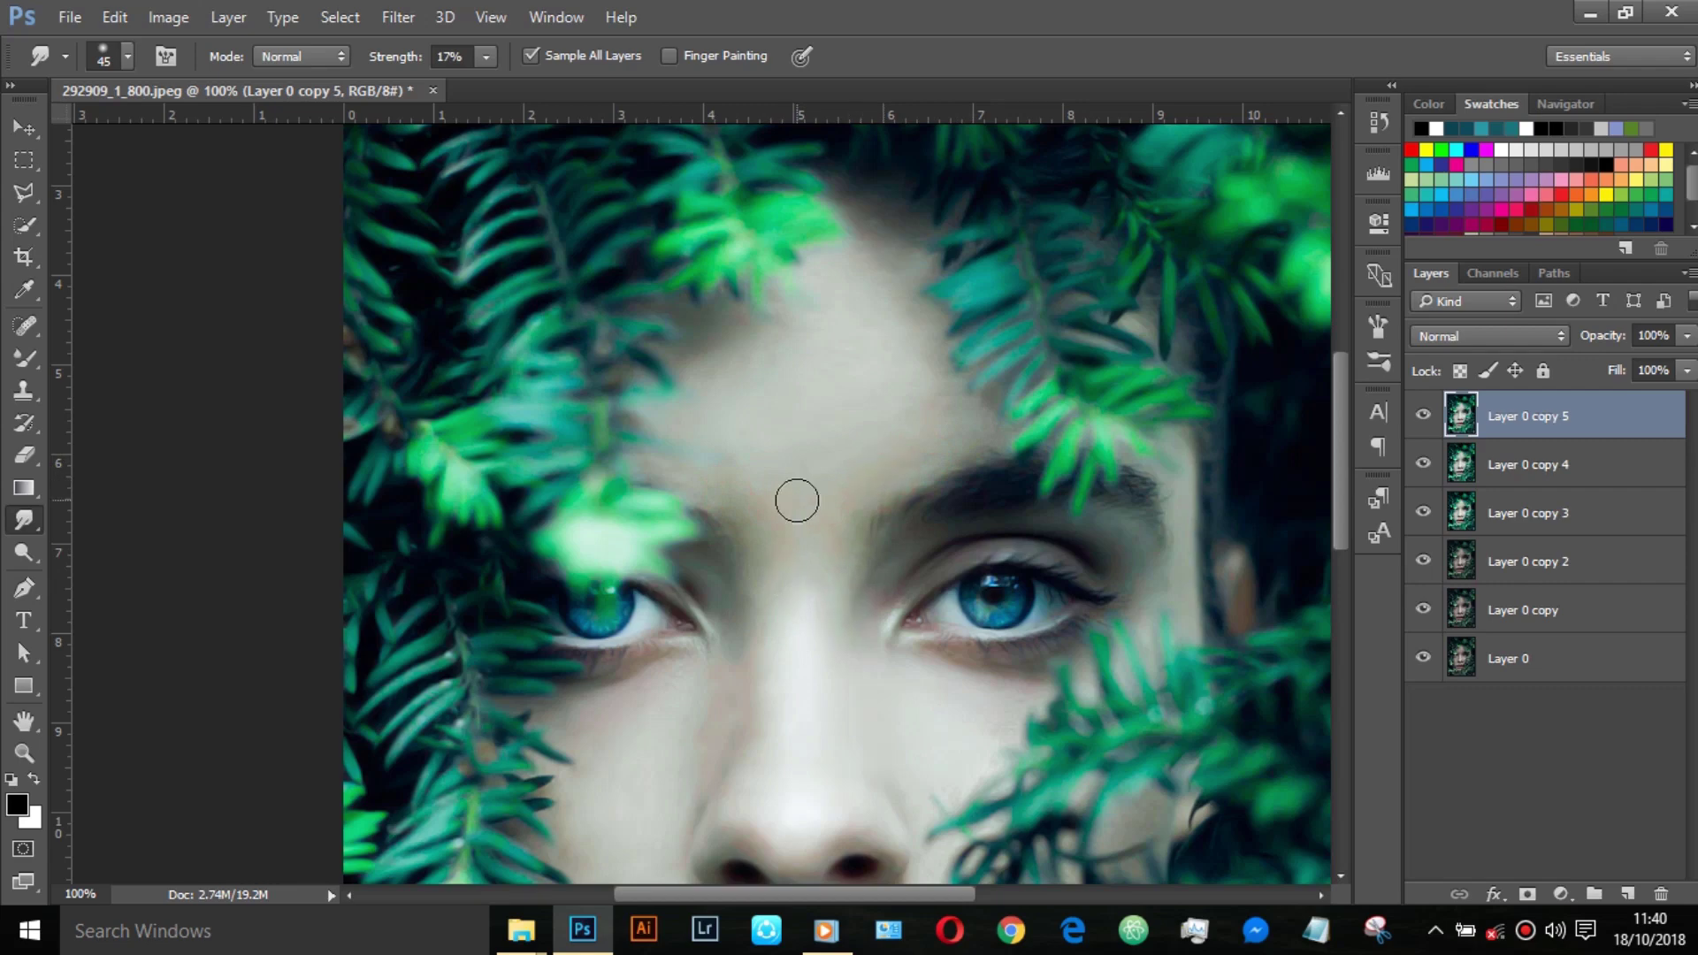
key(ctrl+minus)
key(ctrl+minus)
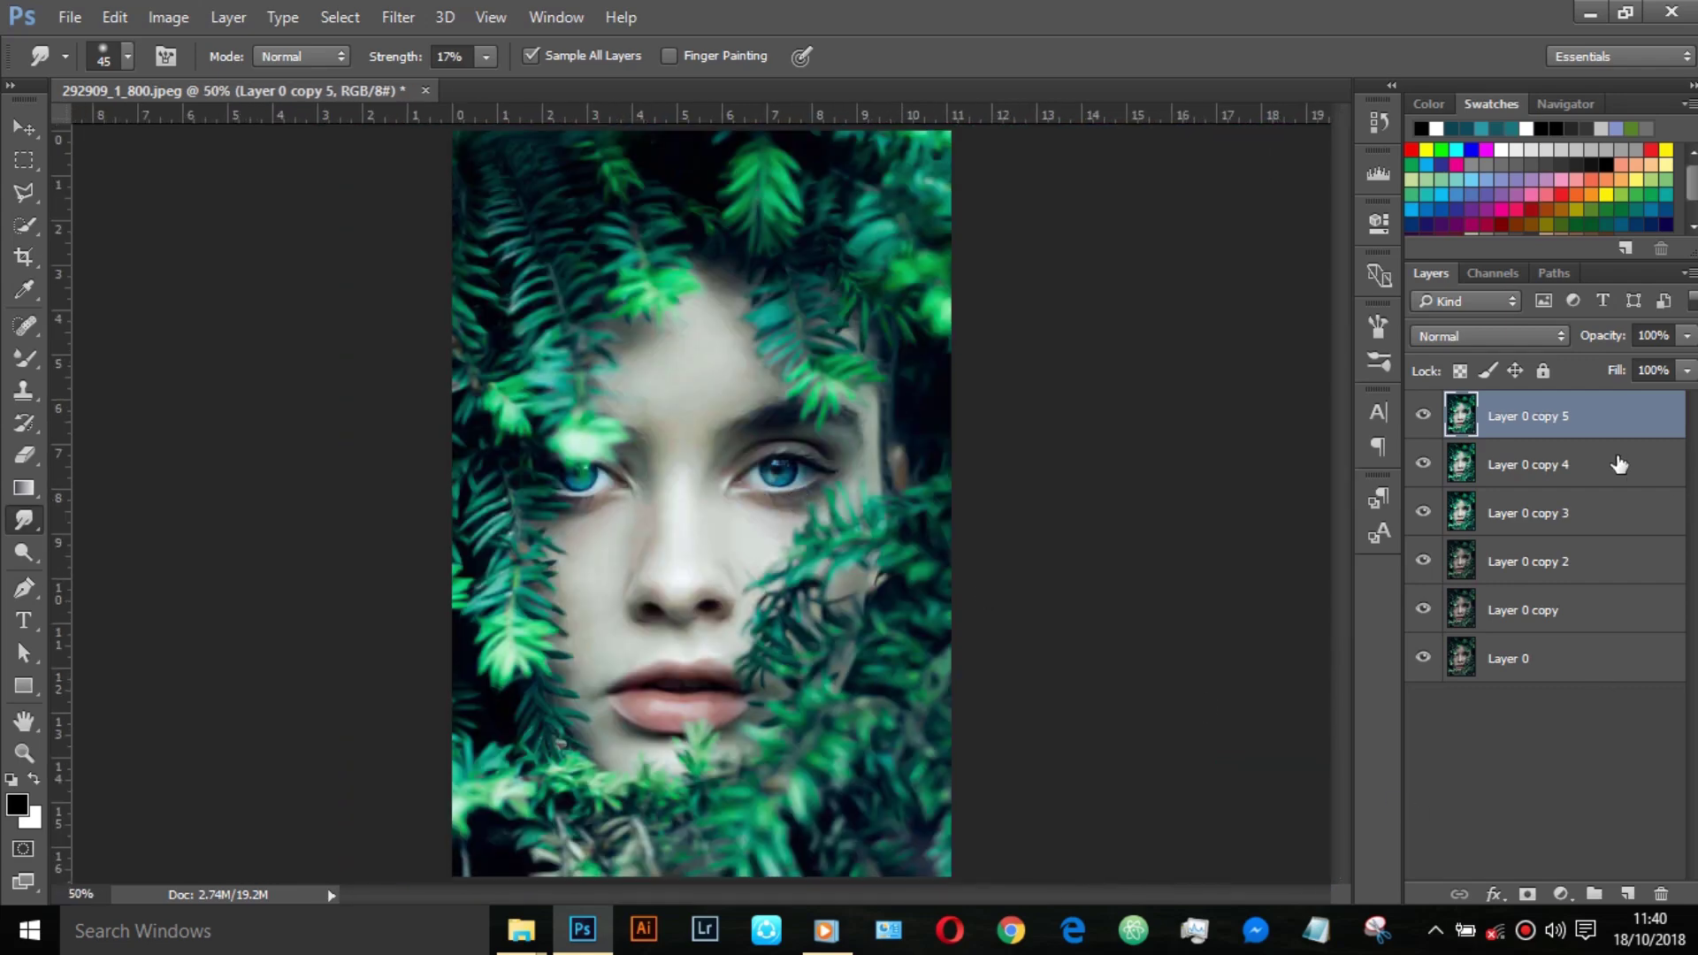
Step: Duplicate Layer 0 copy 5 to create Layer 0 copy 6 at the top of the Layers panel
click(1633, 419)
double_click(1632, 418)
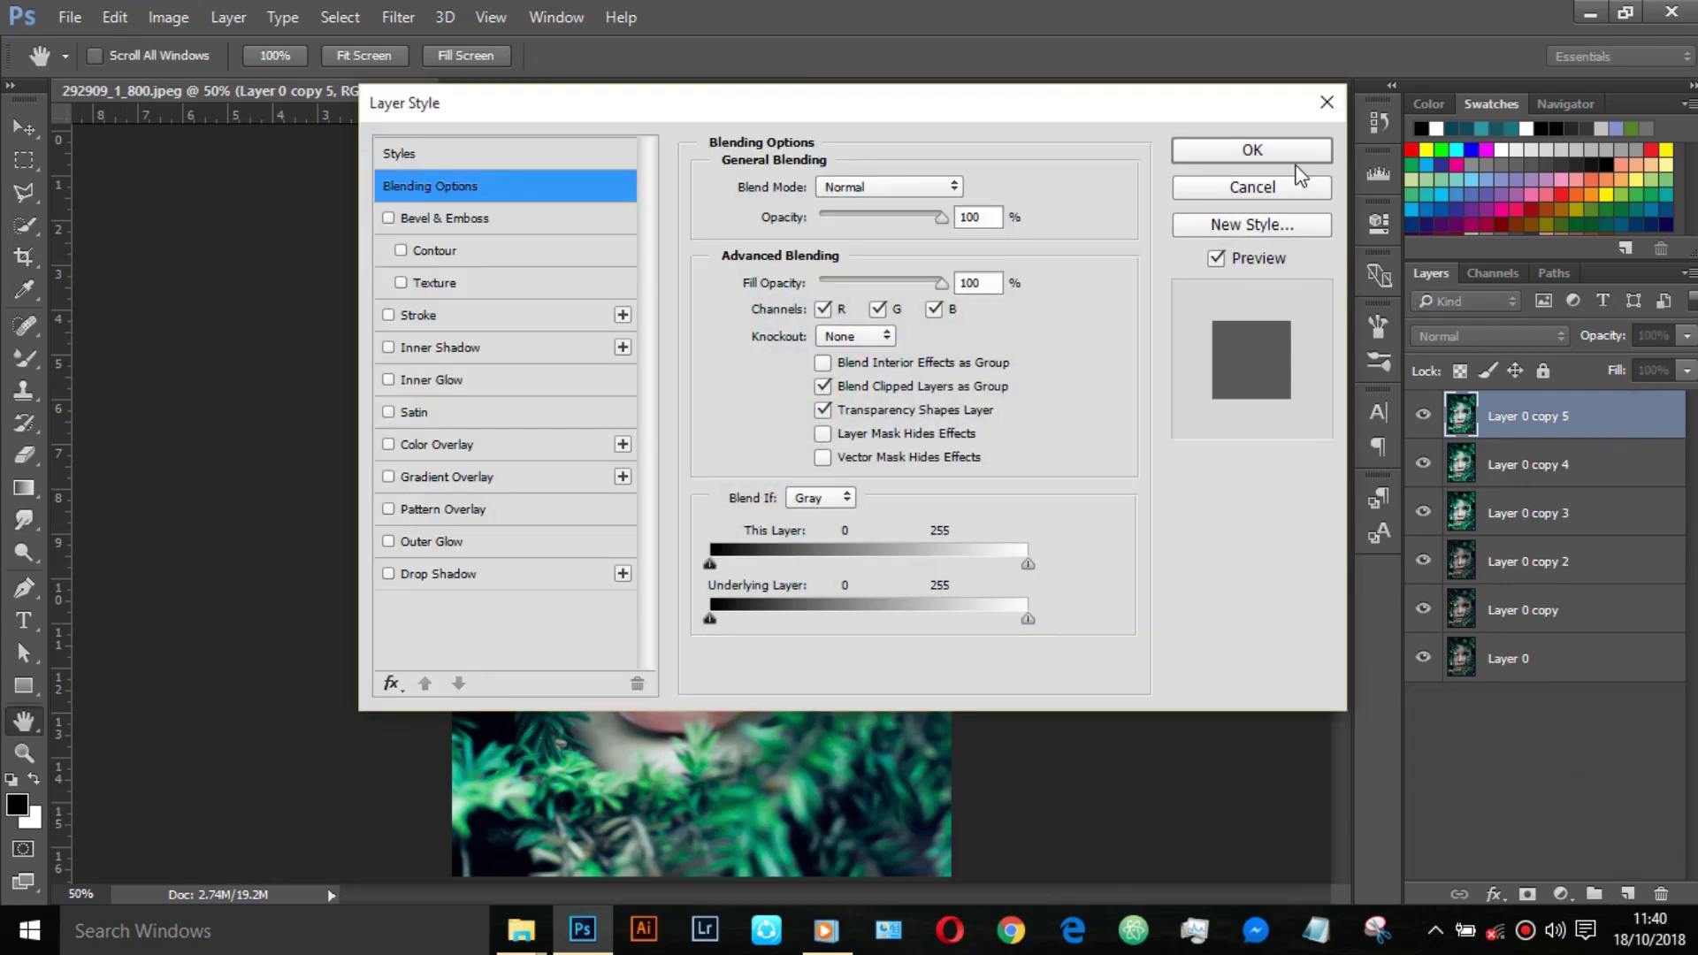
click(1274, 185)
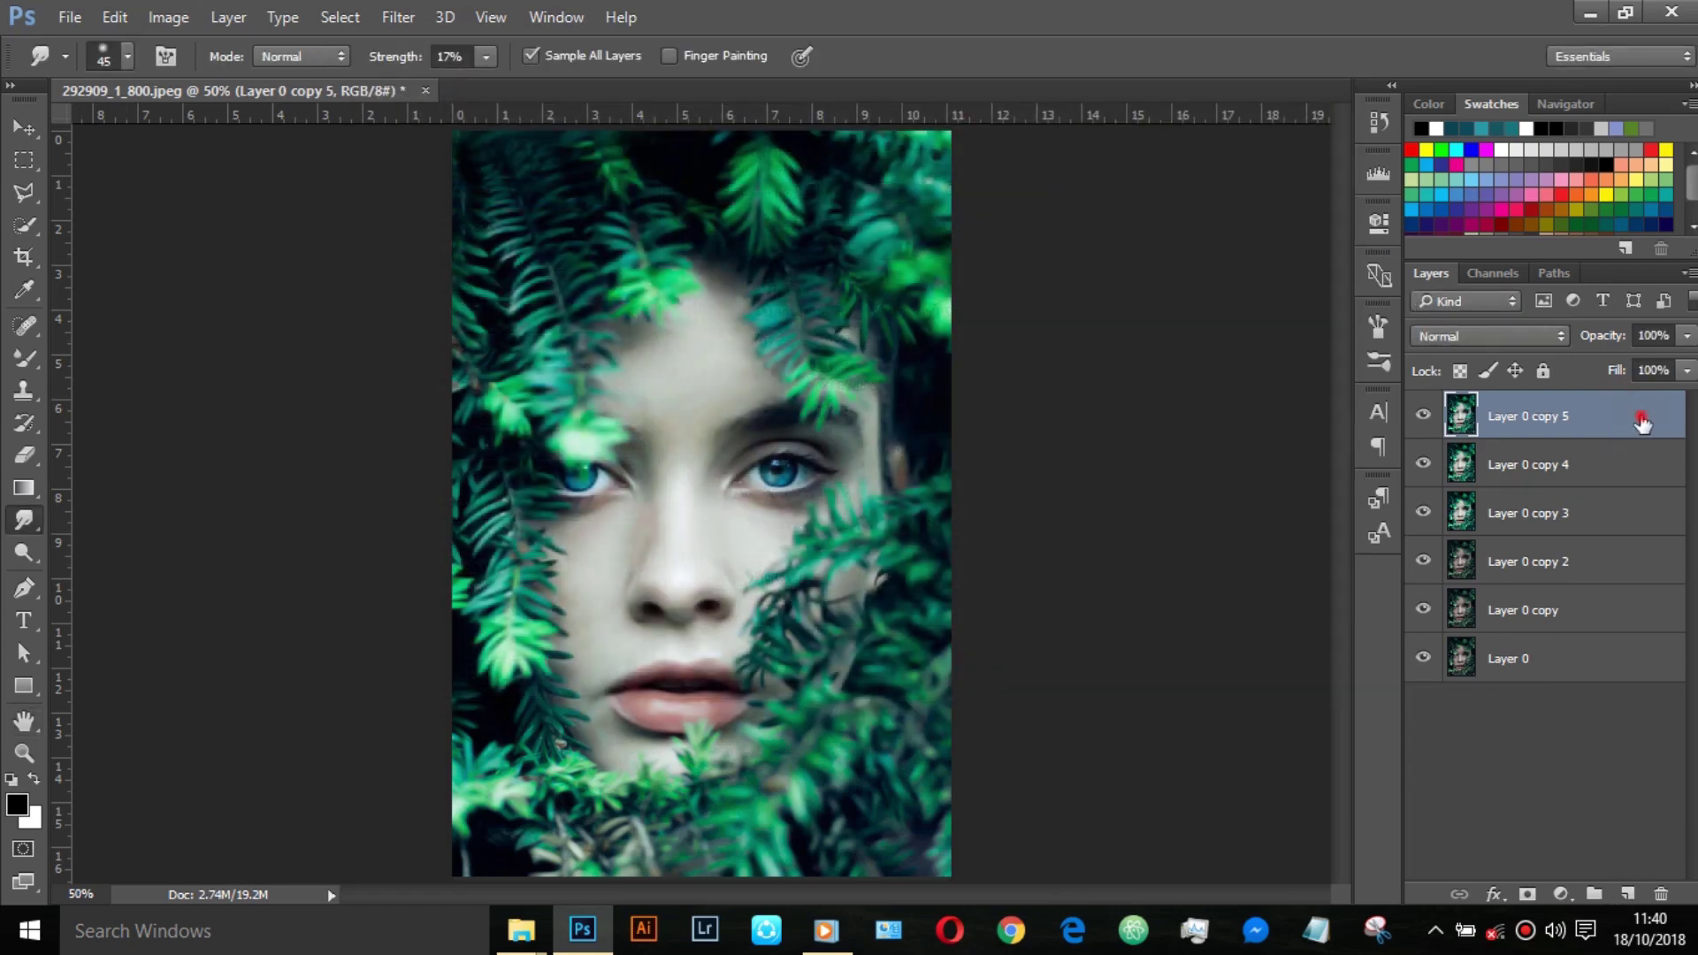
drag(1592, 417, 1627, 889)
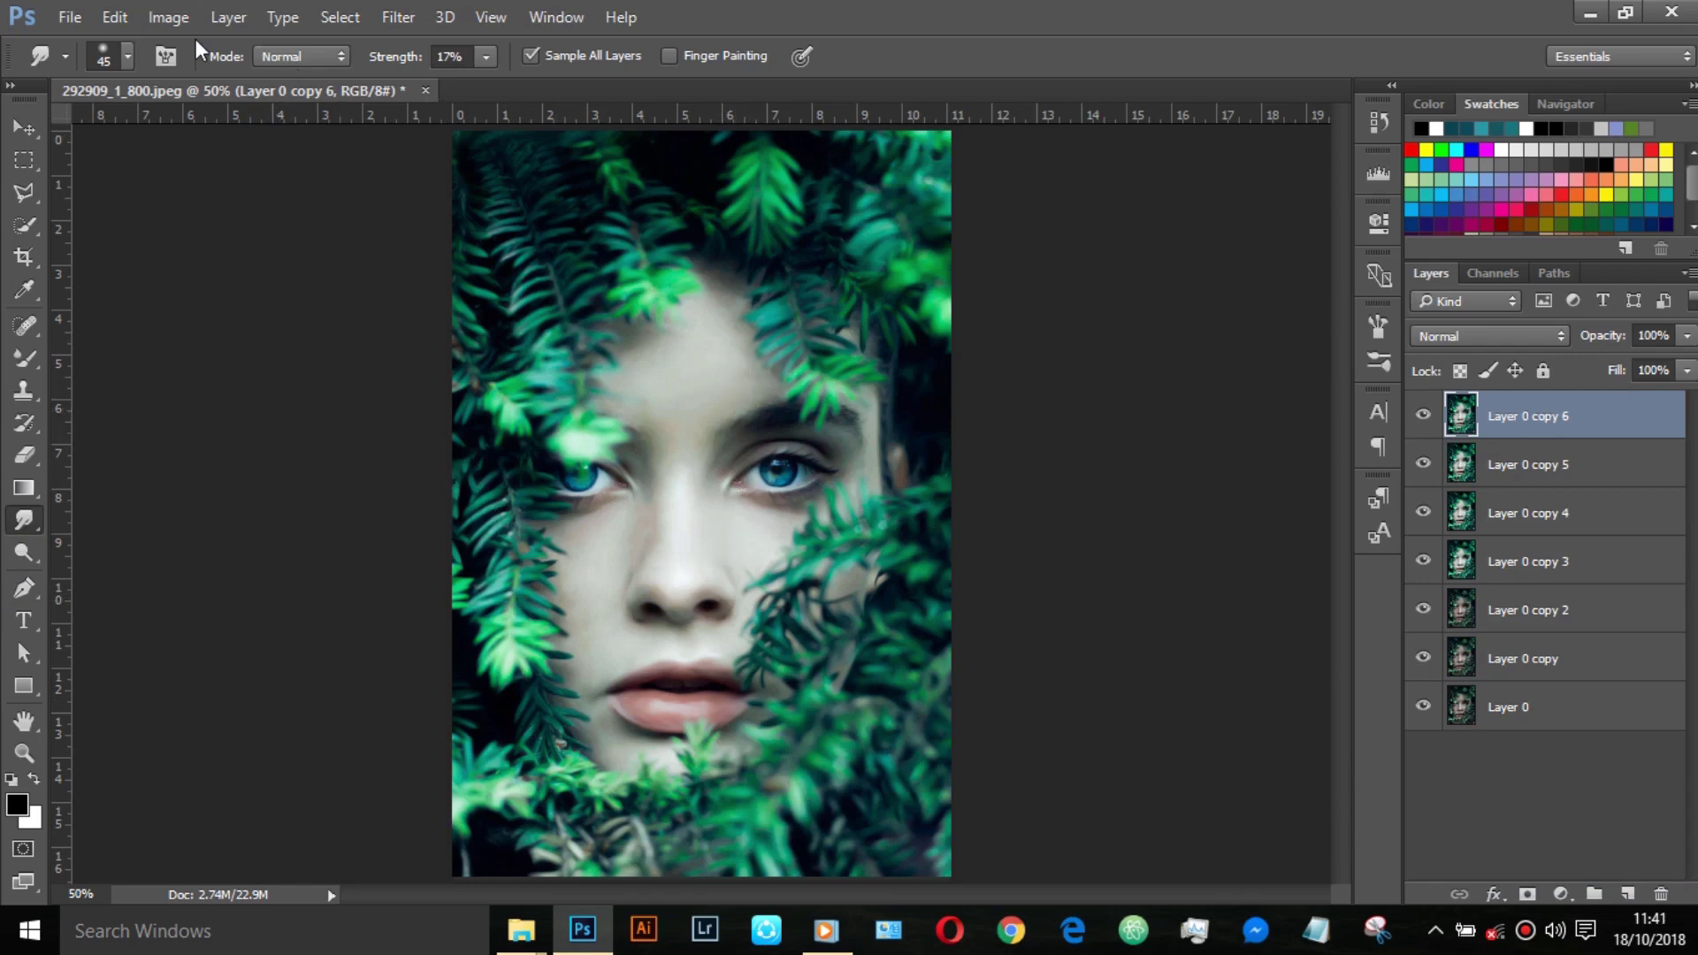
click(168, 17)
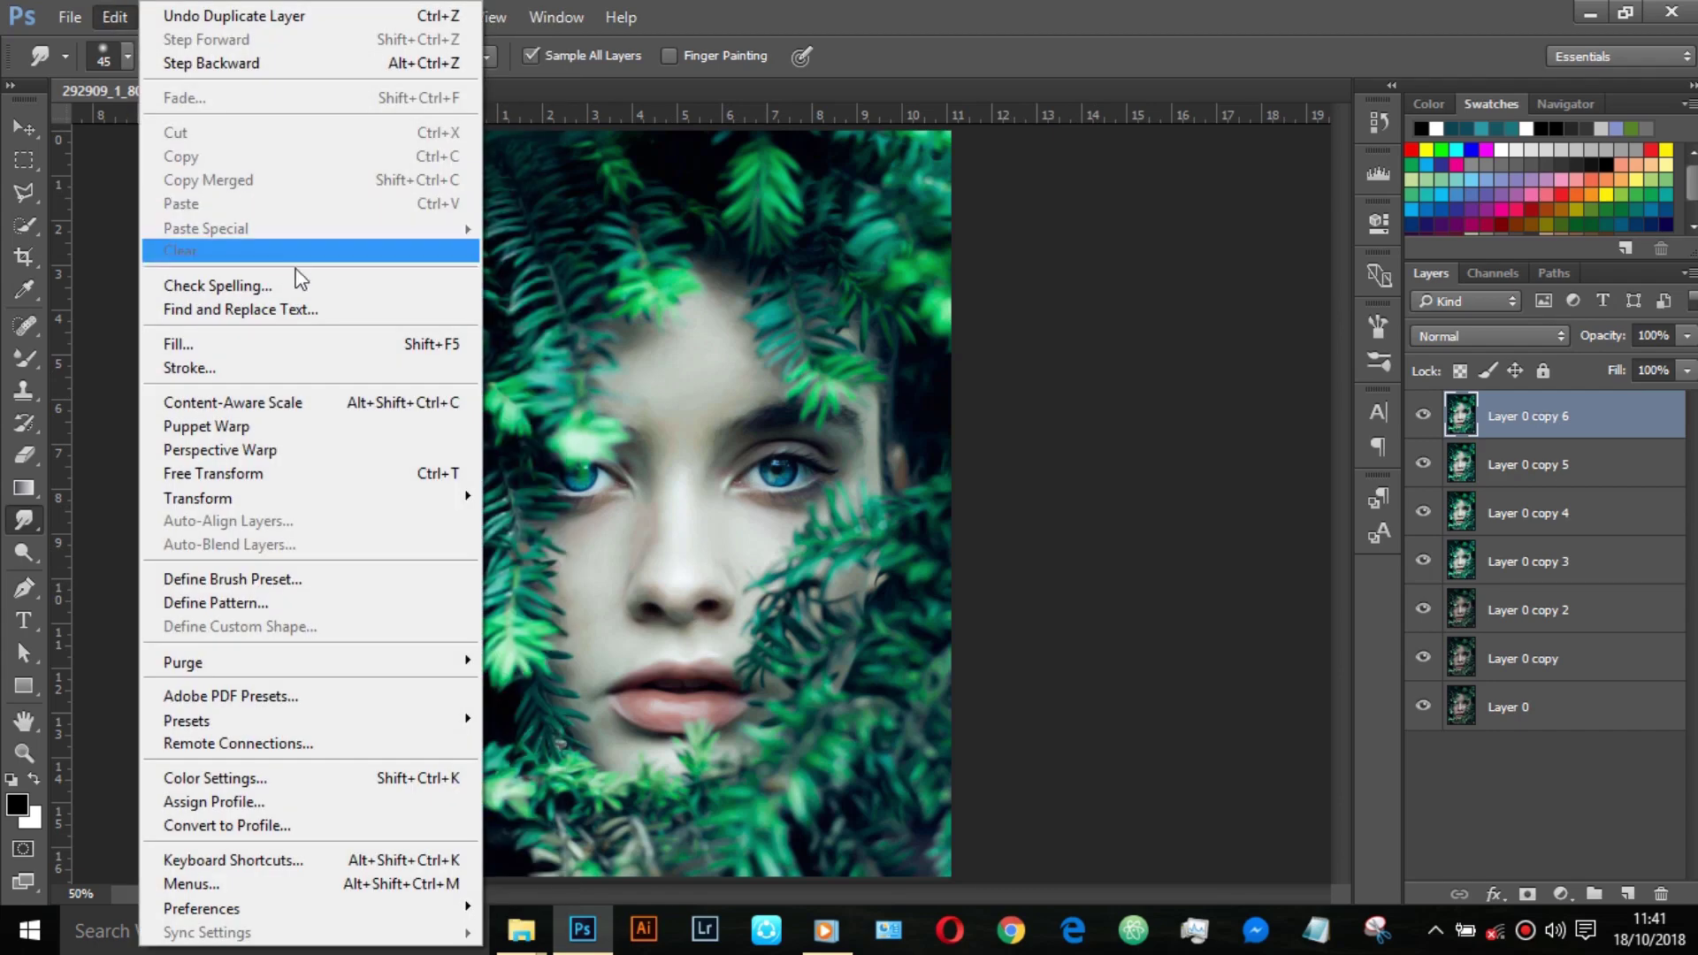
Step: Apply a High Pass filter with a 1.4-pixel radius to Layer 0 copy 6
click(115, 17)
click(398, 16)
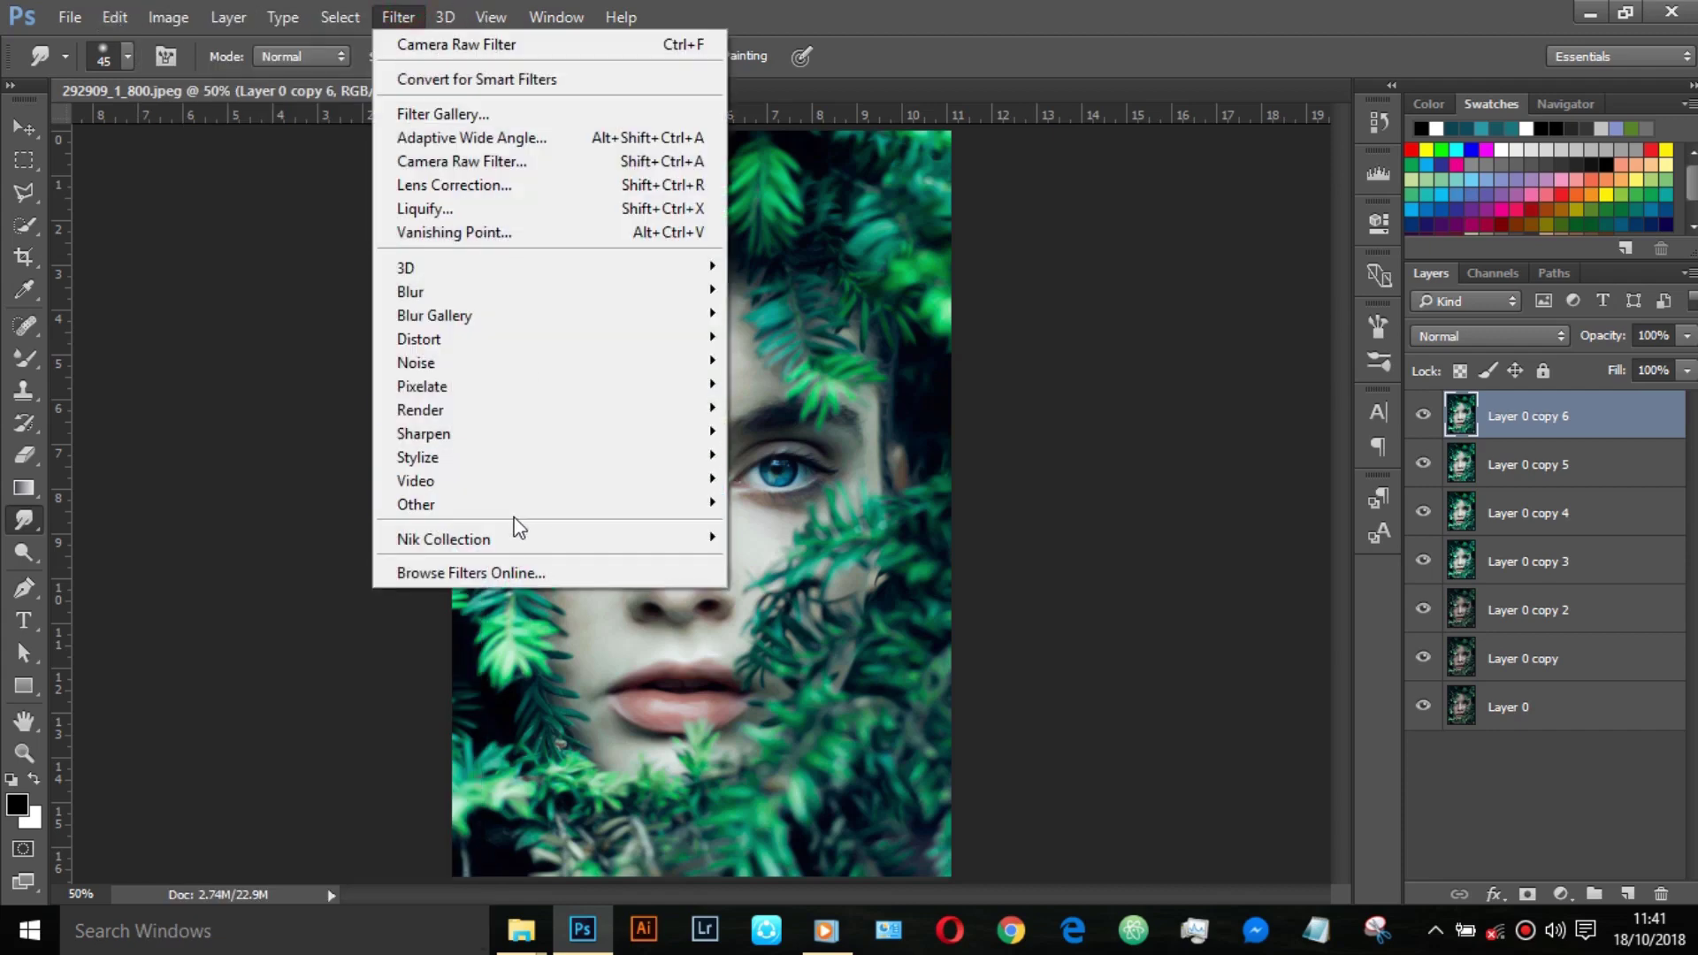
mouse_move(417, 504)
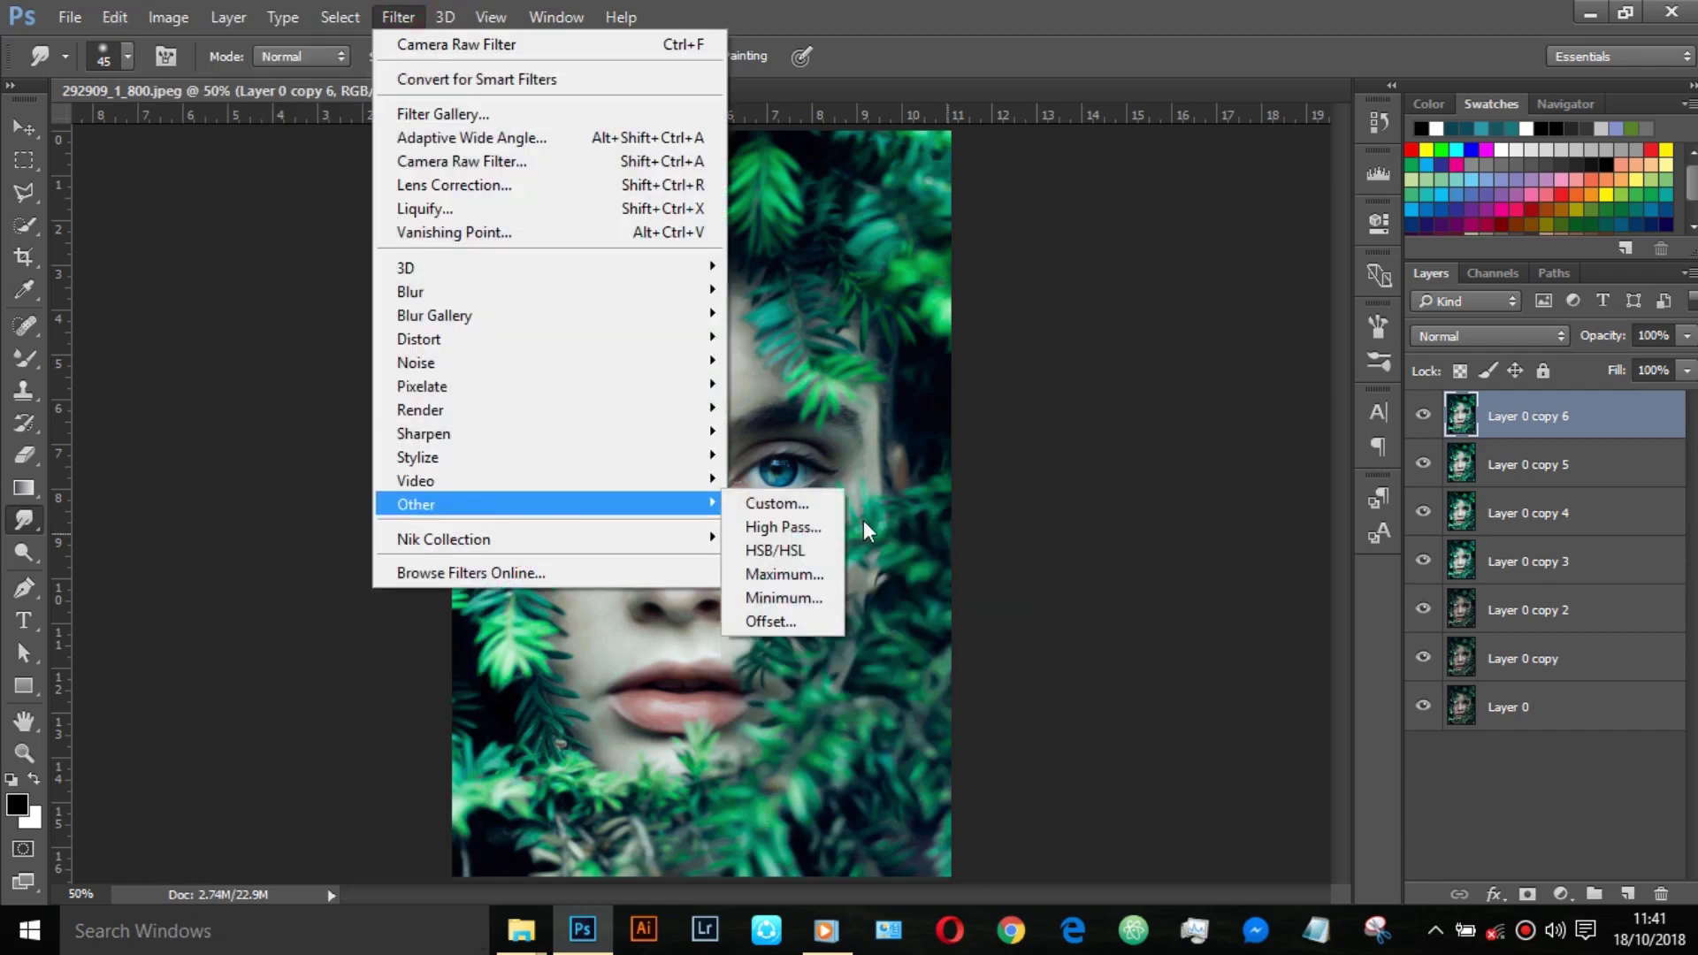
click(783, 526)
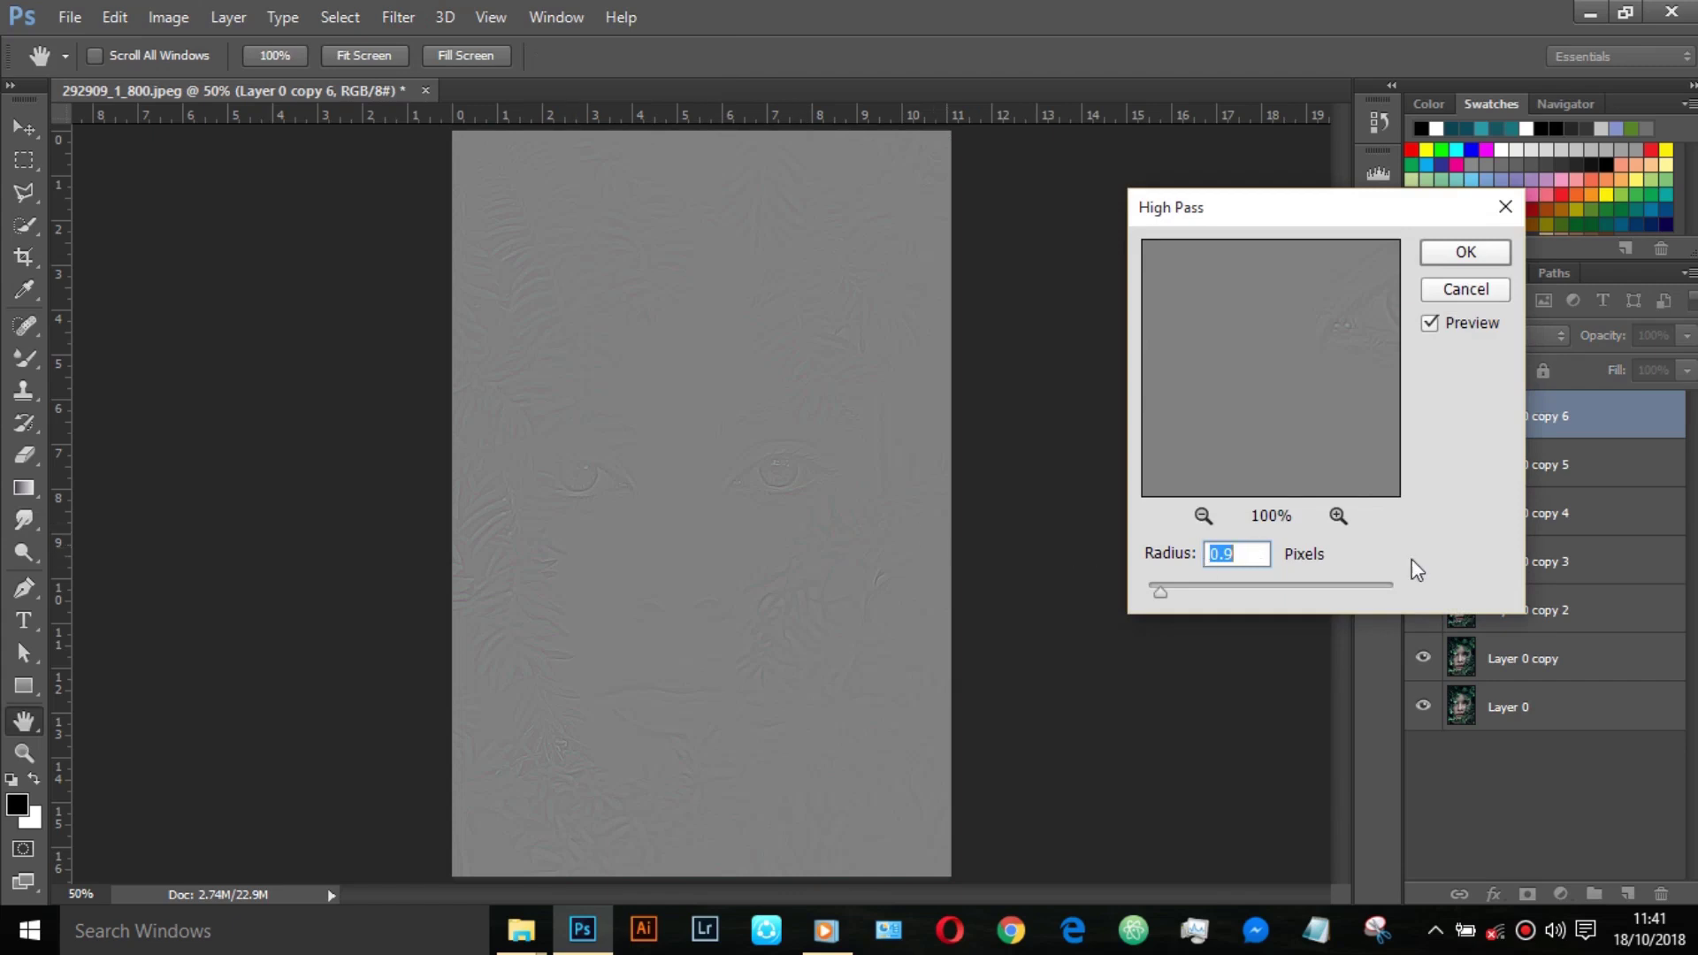
mouse_move(1161, 599)
mouse_down()
mouse_move(1196, 595)
mouse_move(1166, 587)
mouse_up()
click(1459, 252)
Step: Set the high-pass layer's blend mode to Vivid Light
click(1487, 336)
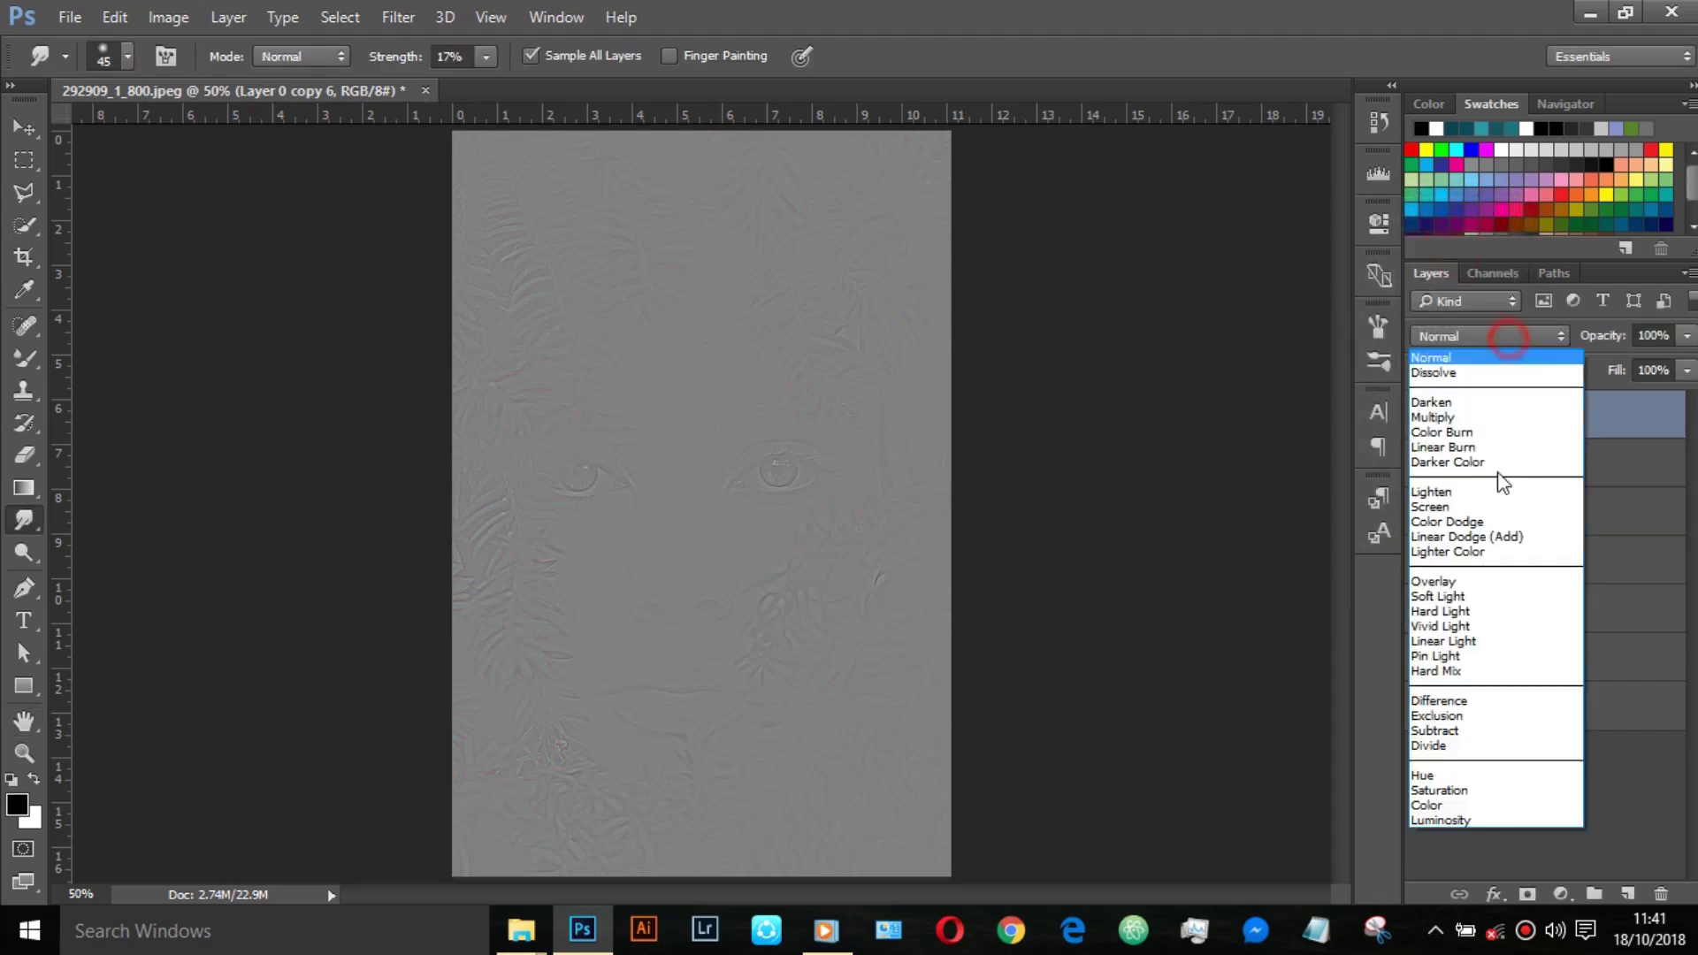
click(1451, 626)
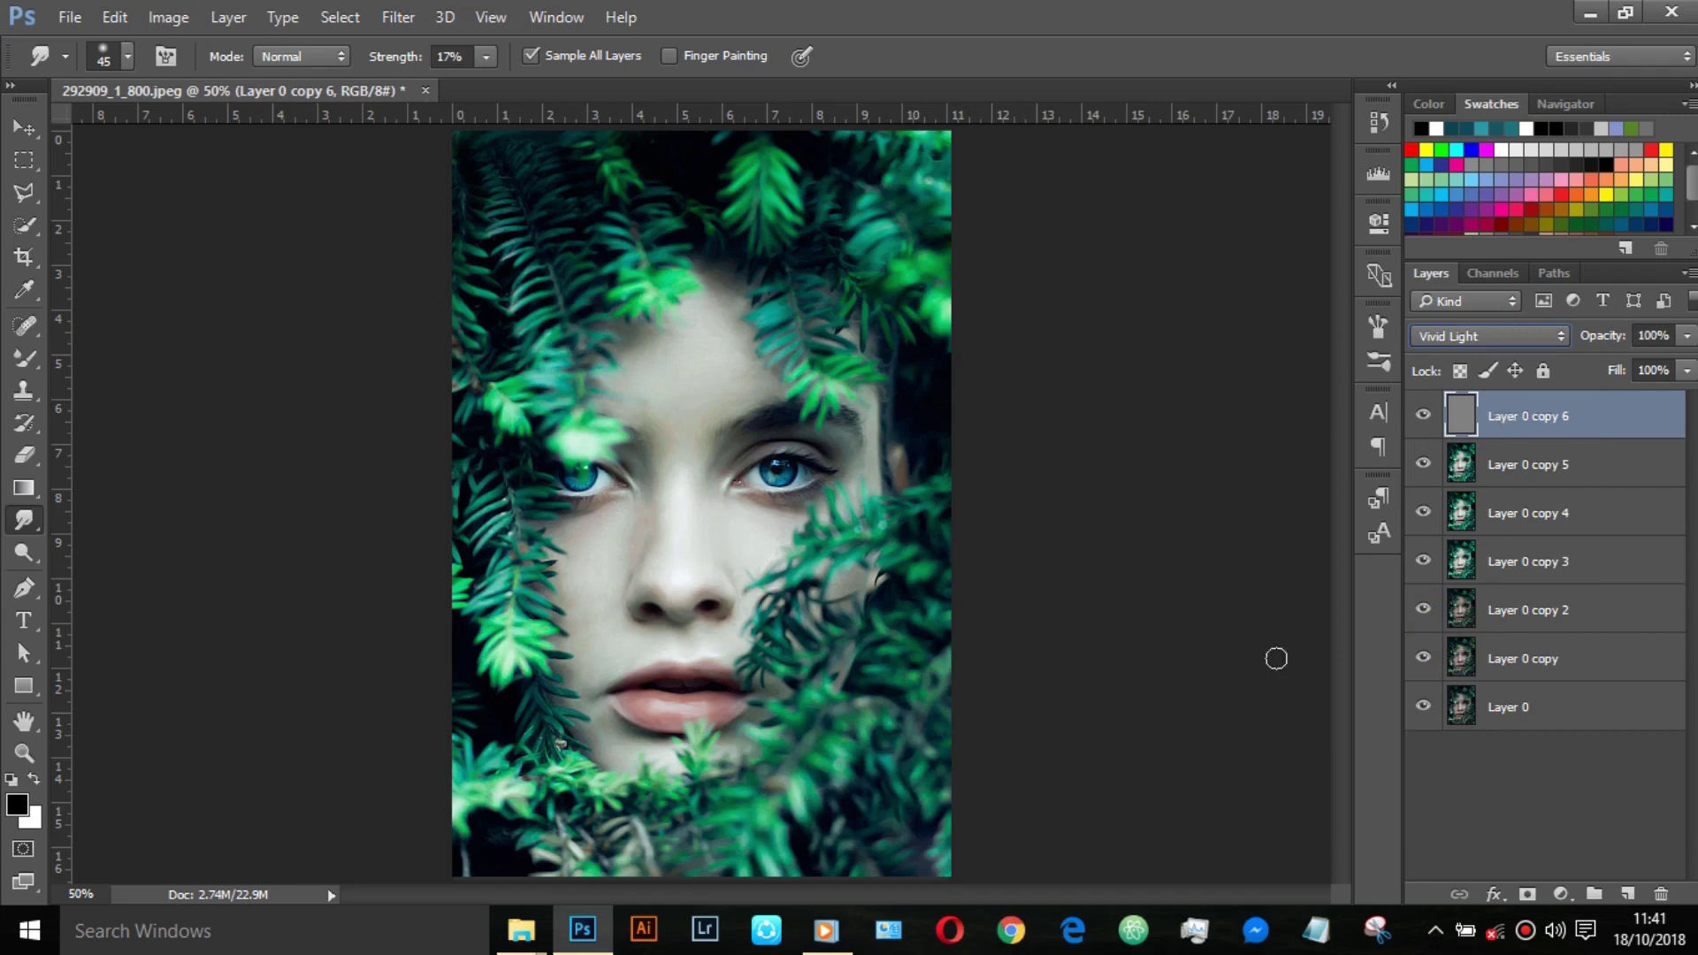
click(27, 551)
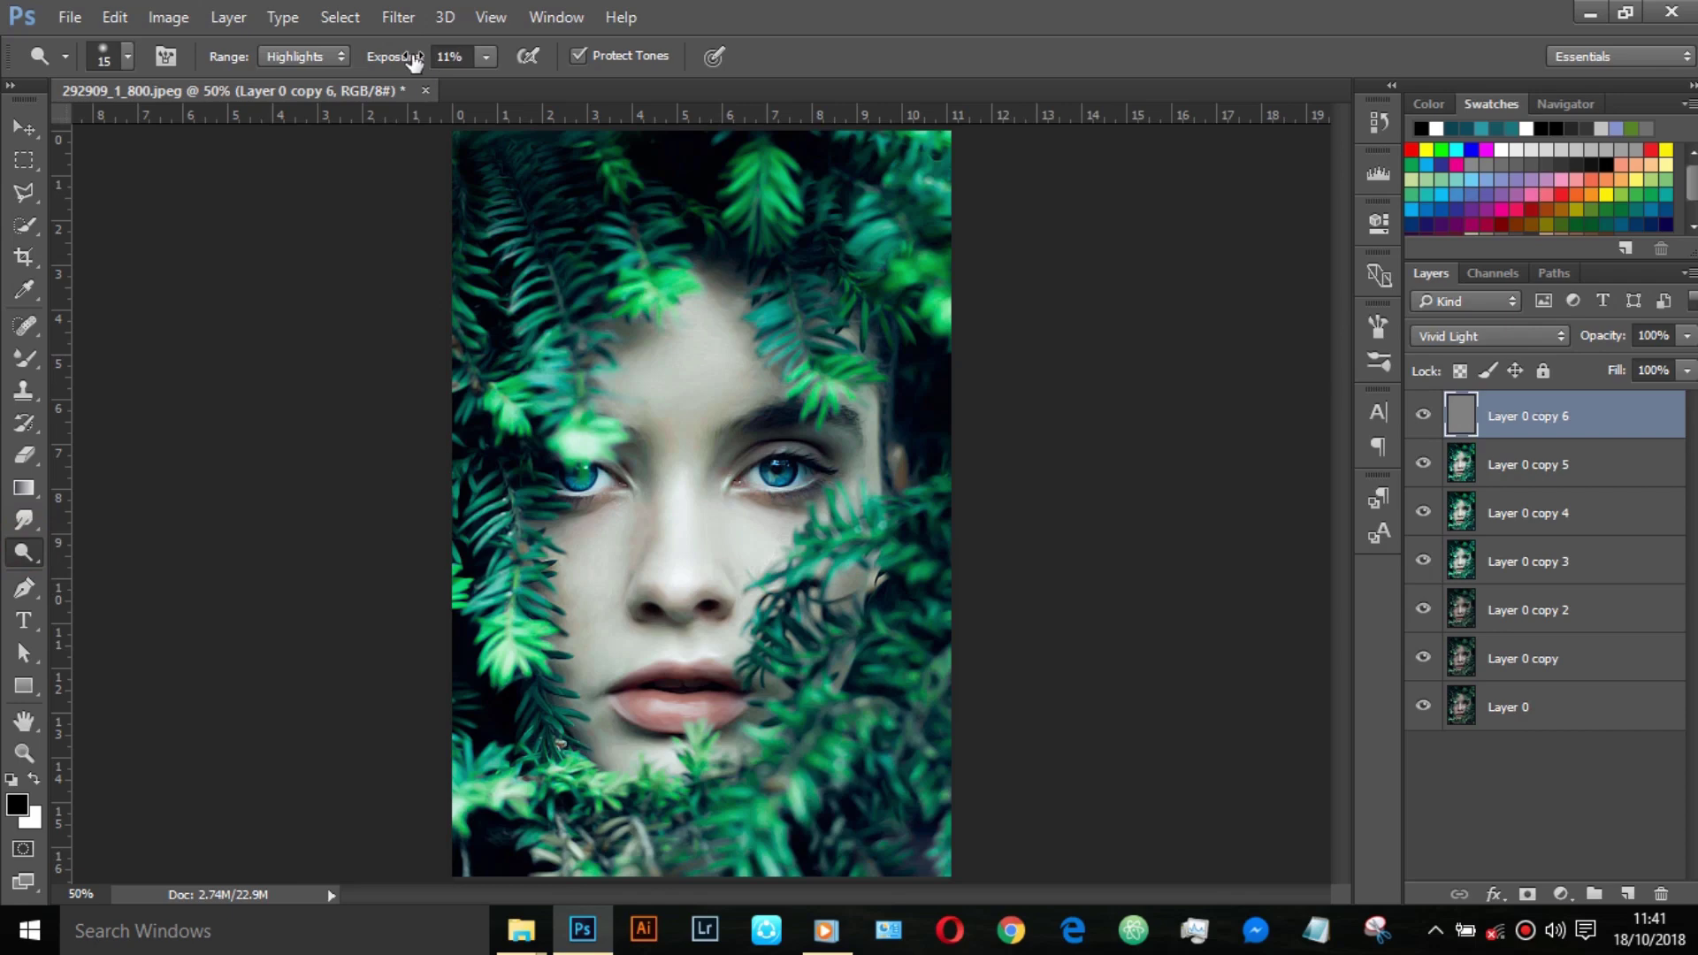
Step: Dodge the right-hand eye's iris and inner corner at 100% Exposure, undoing overstrokes
drag(398, 59, 511, 70)
mouse_move(786, 465)
mouse_down()
mouse_move(770, 476)
mouse_move(774, 461)
mouse_up()
key(ctrl+z)
drag(777, 475, 791, 462)
key(ctrl+alt+z)
key(ctrl+alt+z)
drag(788, 462, 786, 473)
drag(754, 474, 752, 478)
drag(800, 470, 811, 474)
key(ctrl+plus)
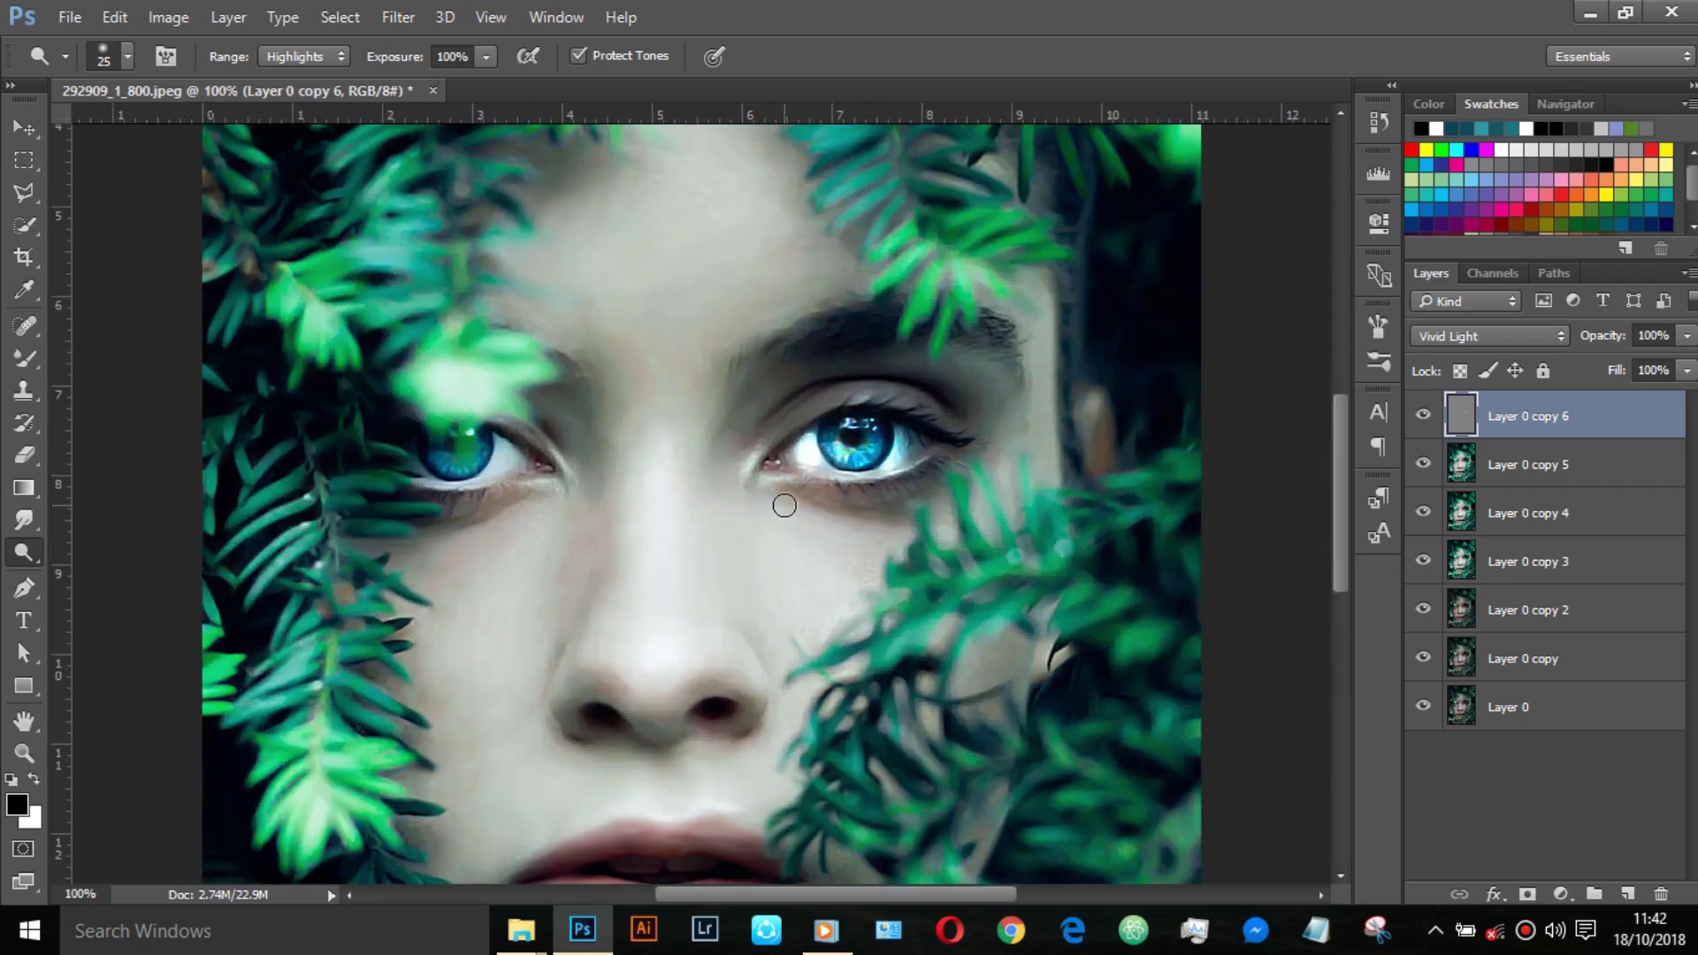
mouse_move(778, 453)
mouse_down()
mouse_move(801, 473)
mouse_move(911, 480)
mouse_up()
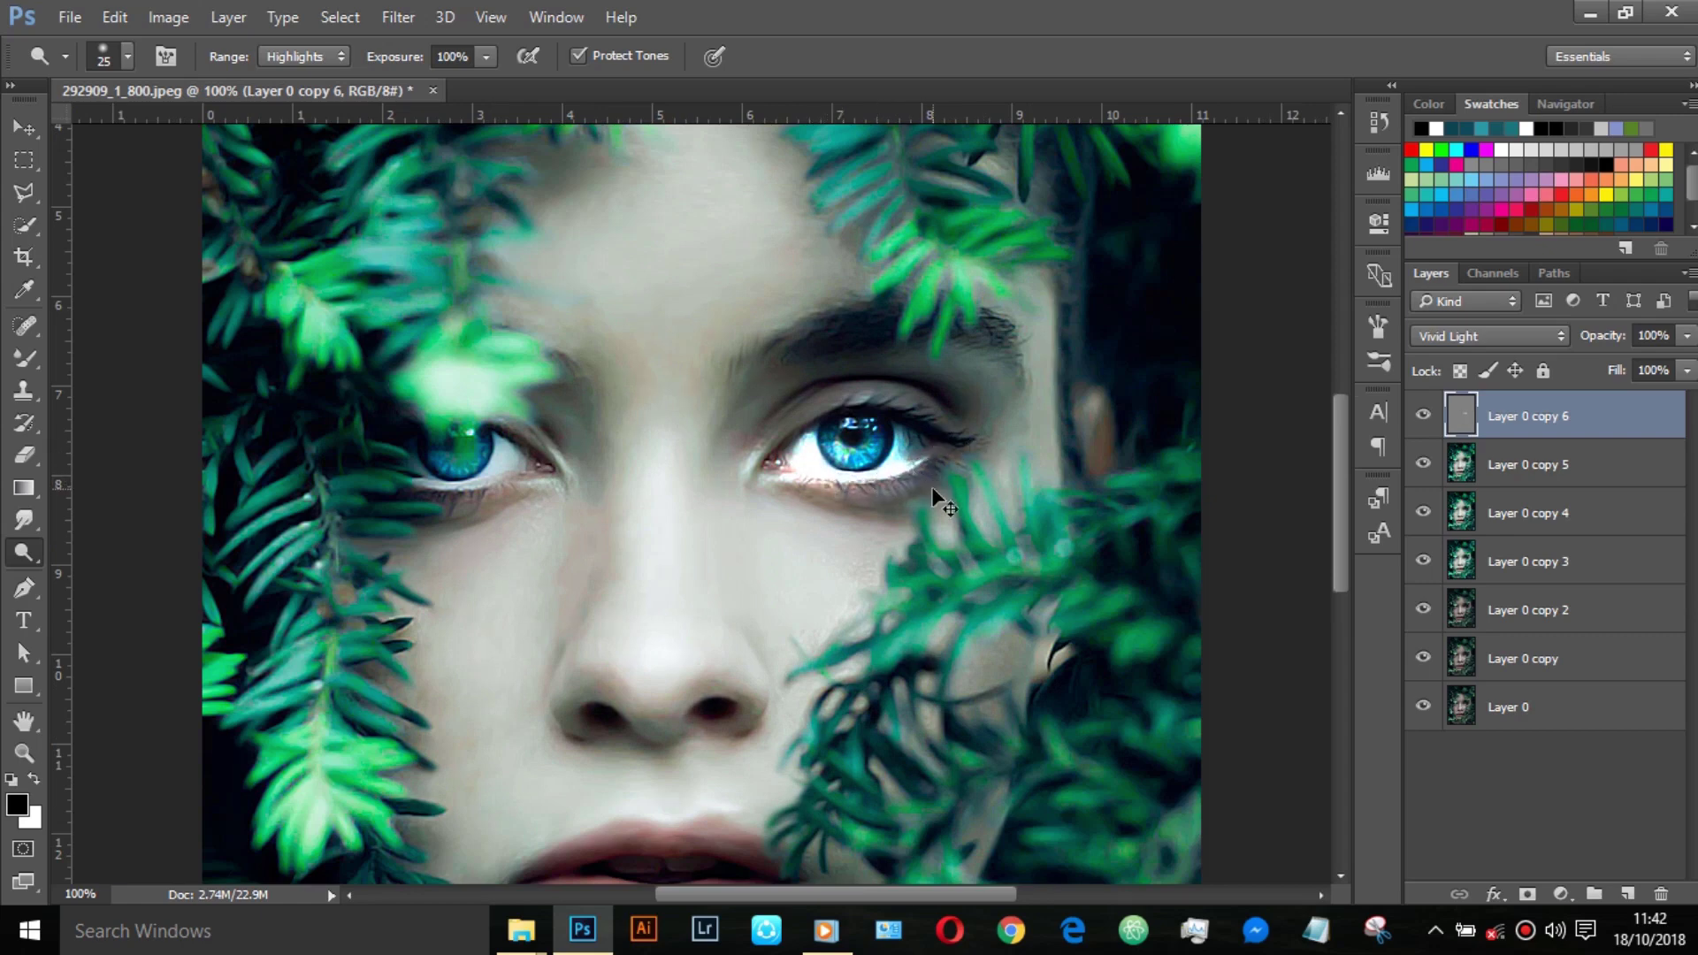
key(ctrl+z)
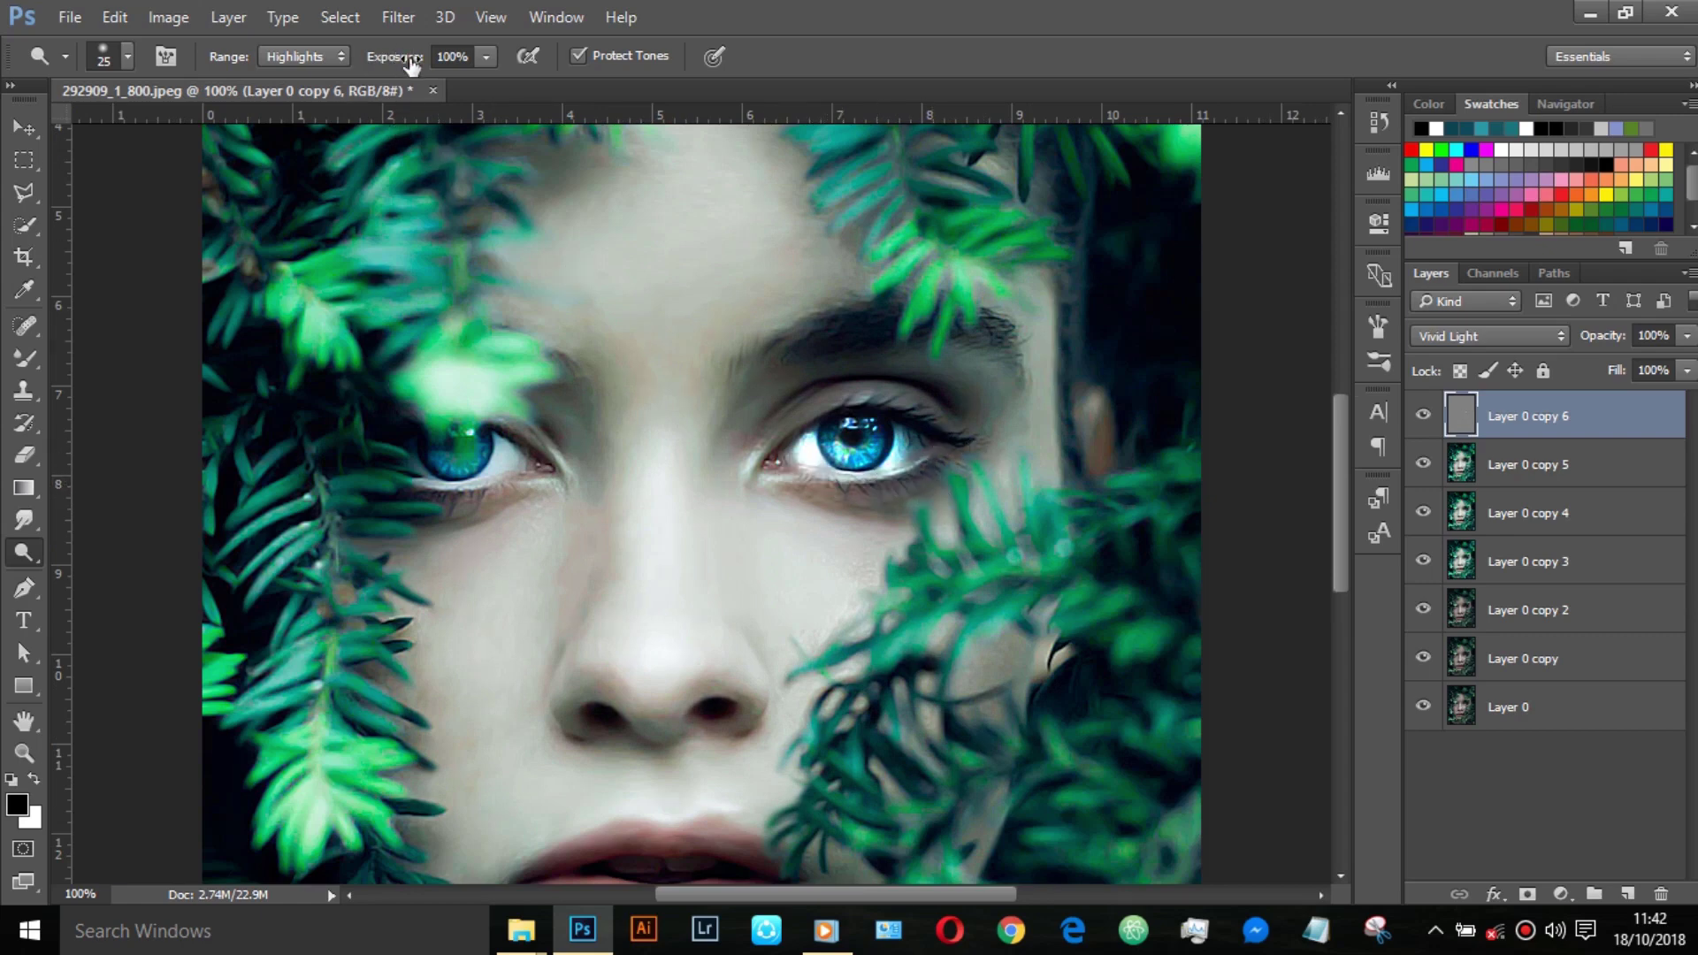
Step: Lower the Dodge Exposure and brighten the white of the right-hand eye
drag(403, 62, 372, 67)
drag(790, 462, 933, 453)
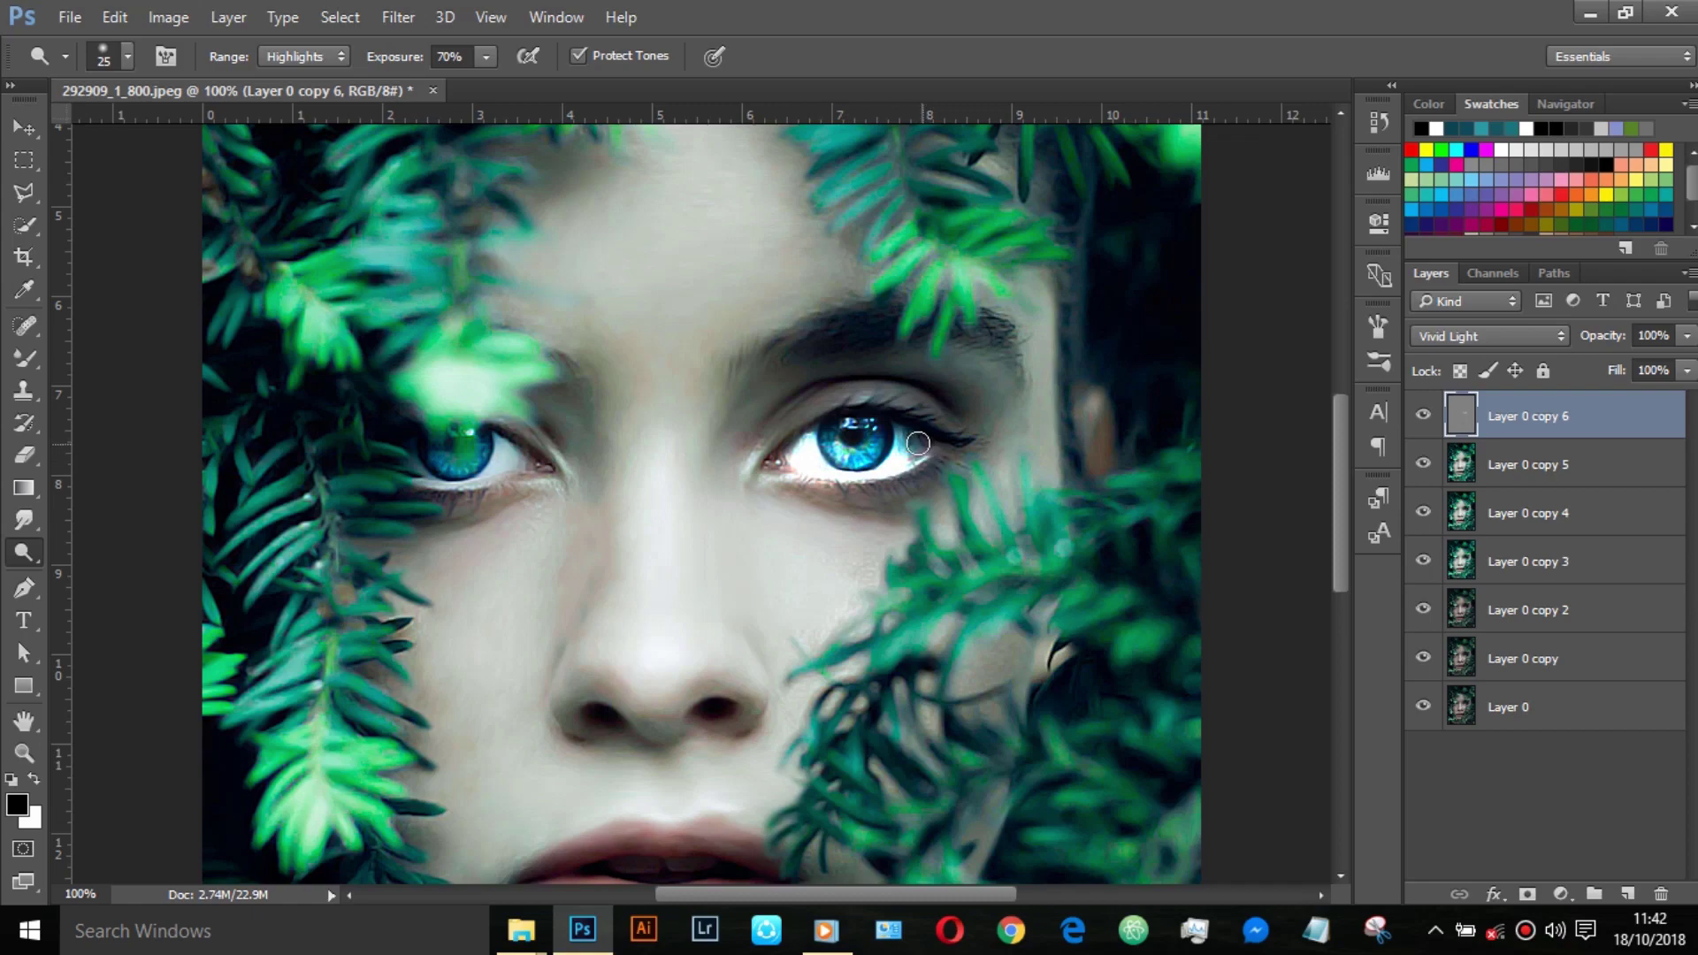
key(ctrl+minus)
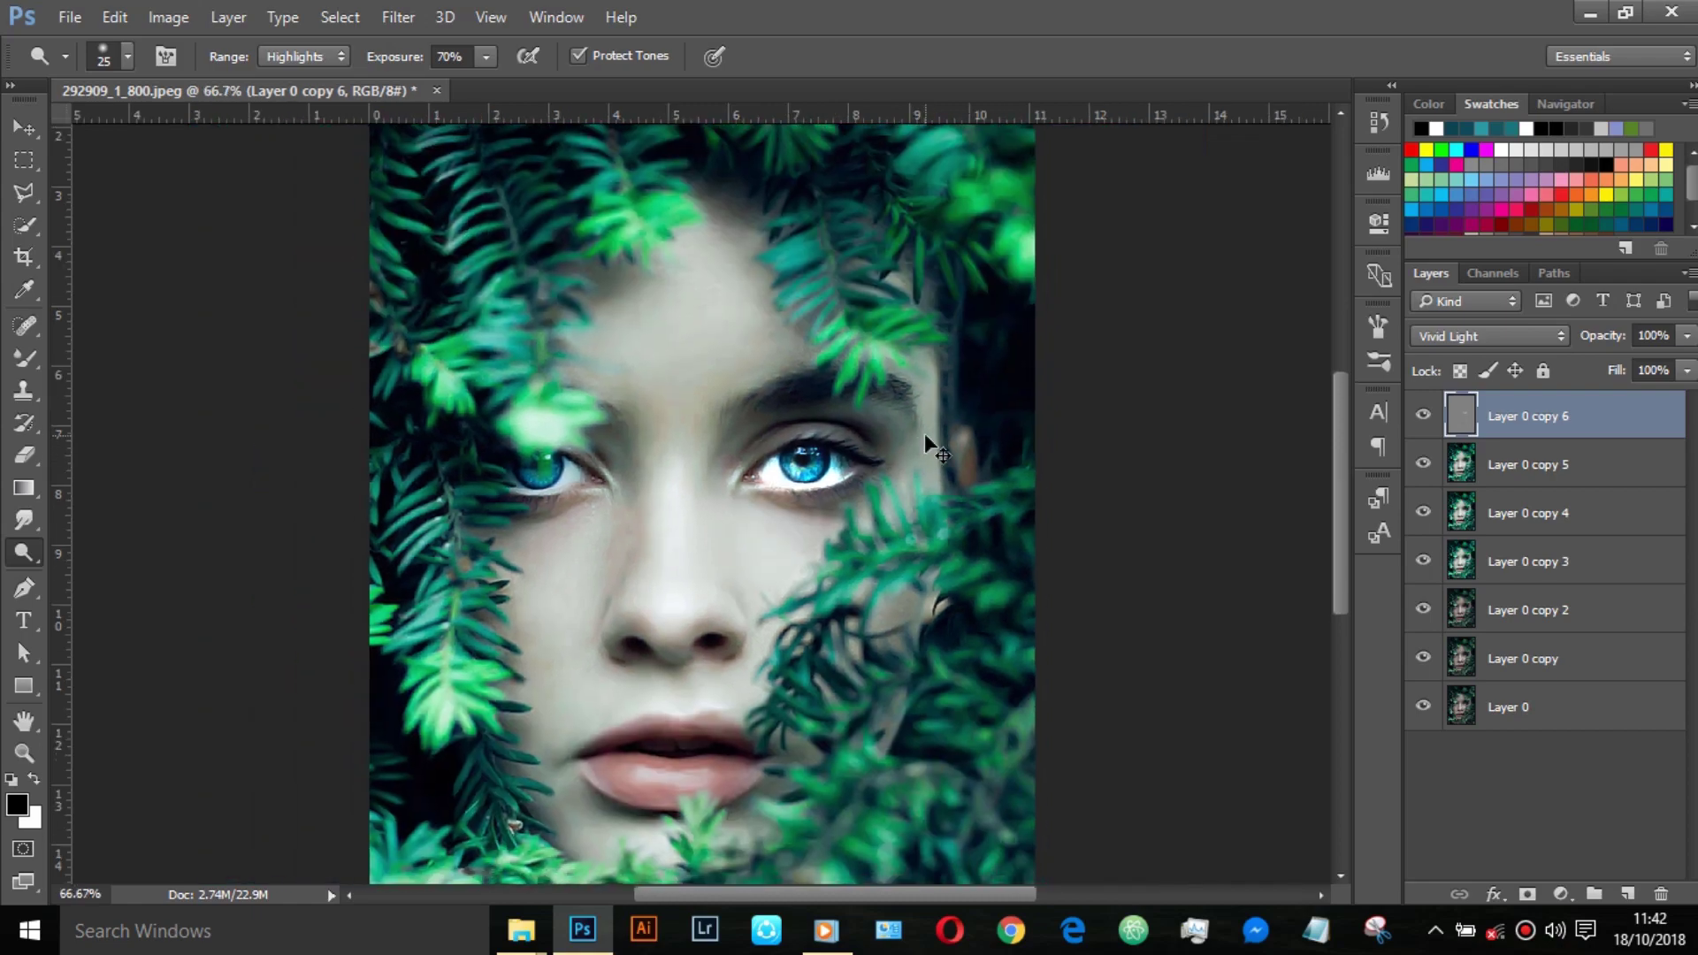
key(ctrl+minus)
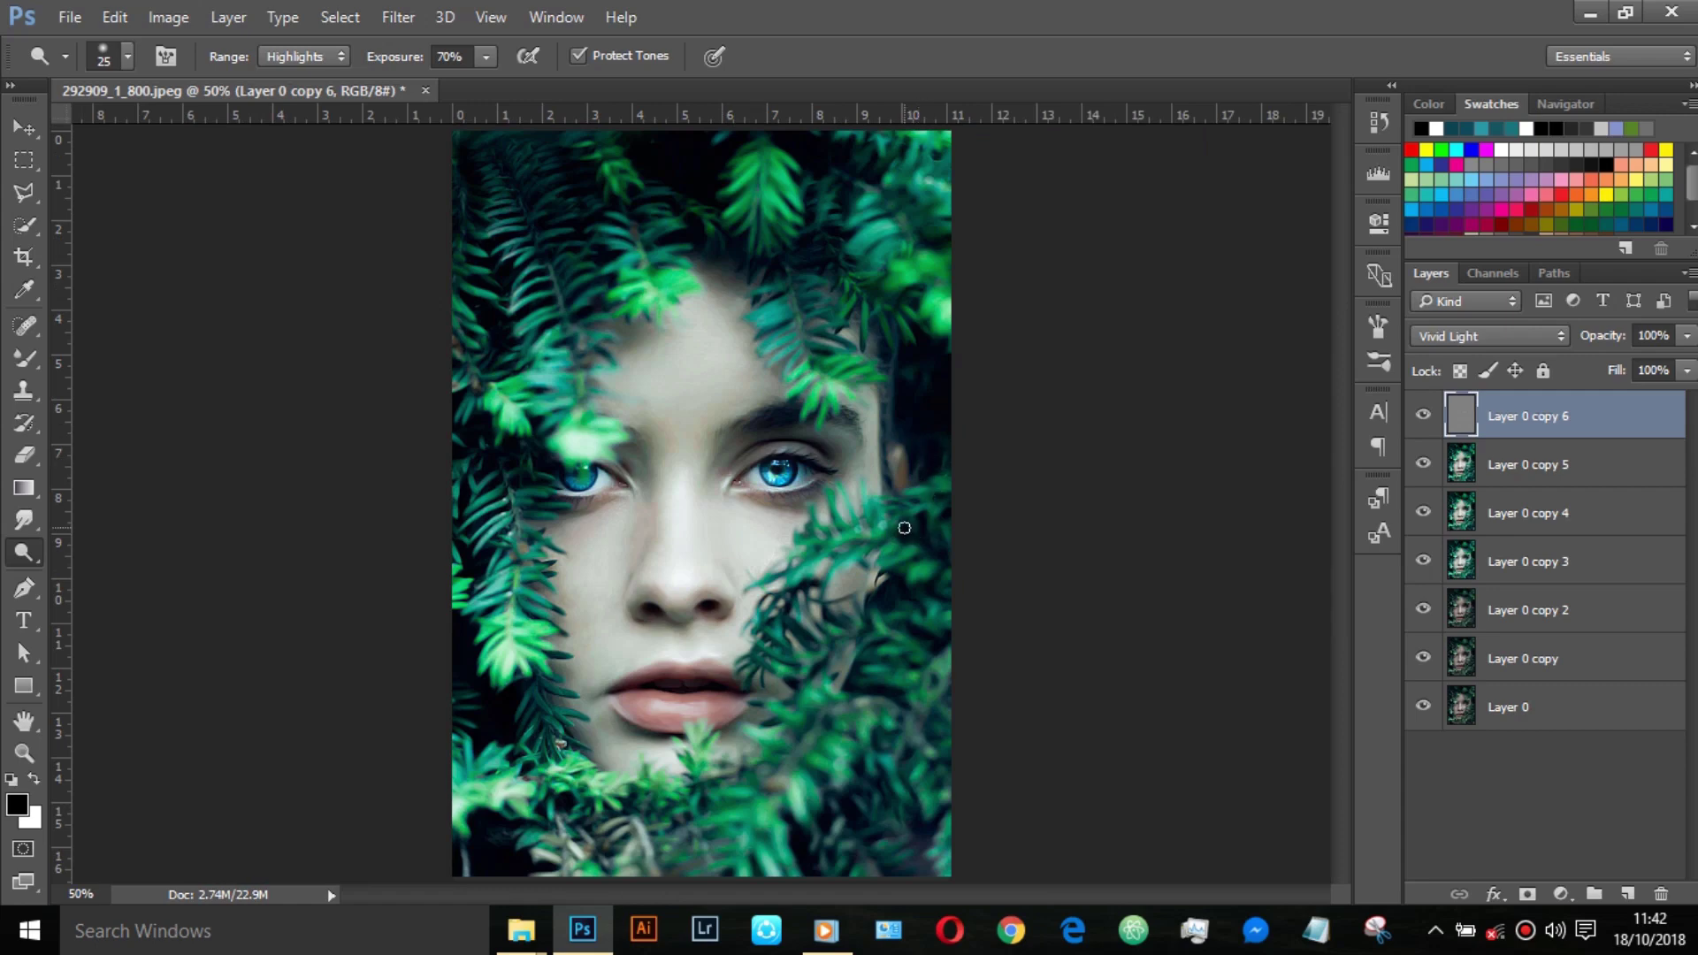
key(ctrl+z)
key(ctrl+plus)
key(ctrl+plus)
key(ctrl+plus)
key(ctrl+plus)
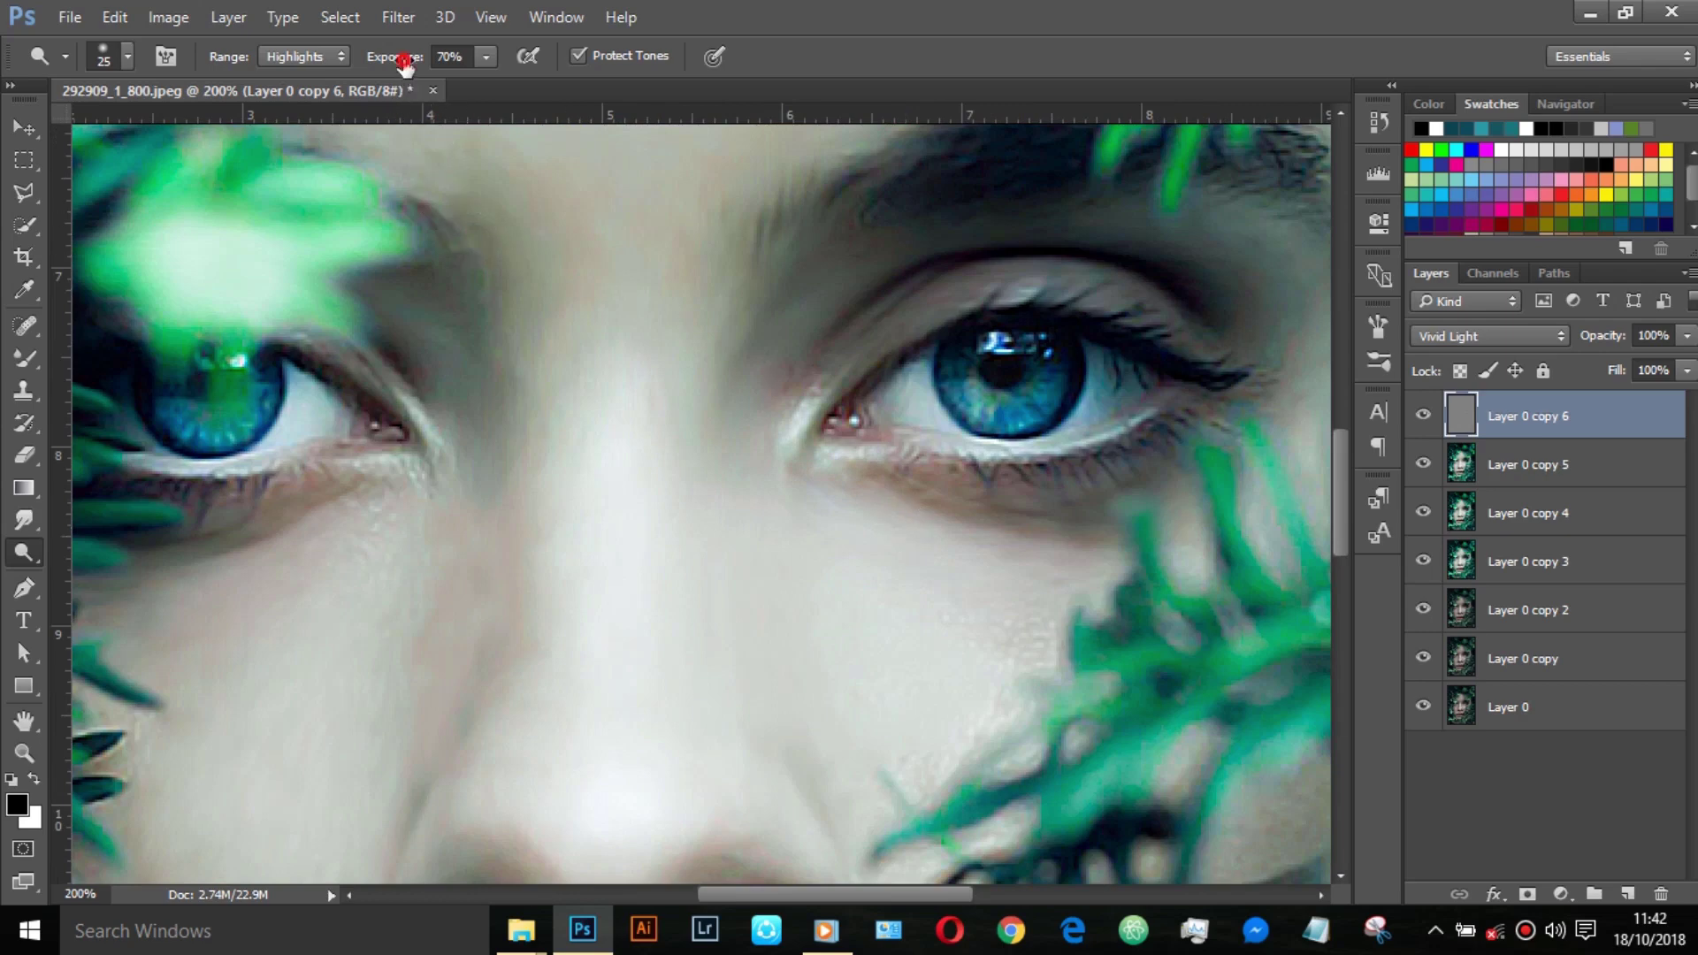
Step: At 26% Exposure with a size 10 brush, dodge the right iris rim and eye white
mouse_move(402, 59)
mouse_down()
mouse_move(357, 57)
mouse_move(379, 56)
mouse_up()
mouse_move(1045, 347)
mouse_down()
mouse_move(1048, 389)
mouse_move(1025, 414)
mouse_move(981, 416)
mouse_move(959, 350)
mouse_move(996, 334)
mouse_move(1031, 405)
mouse_move(973, 418)
mouse_move(964, 340)
mouse_up()
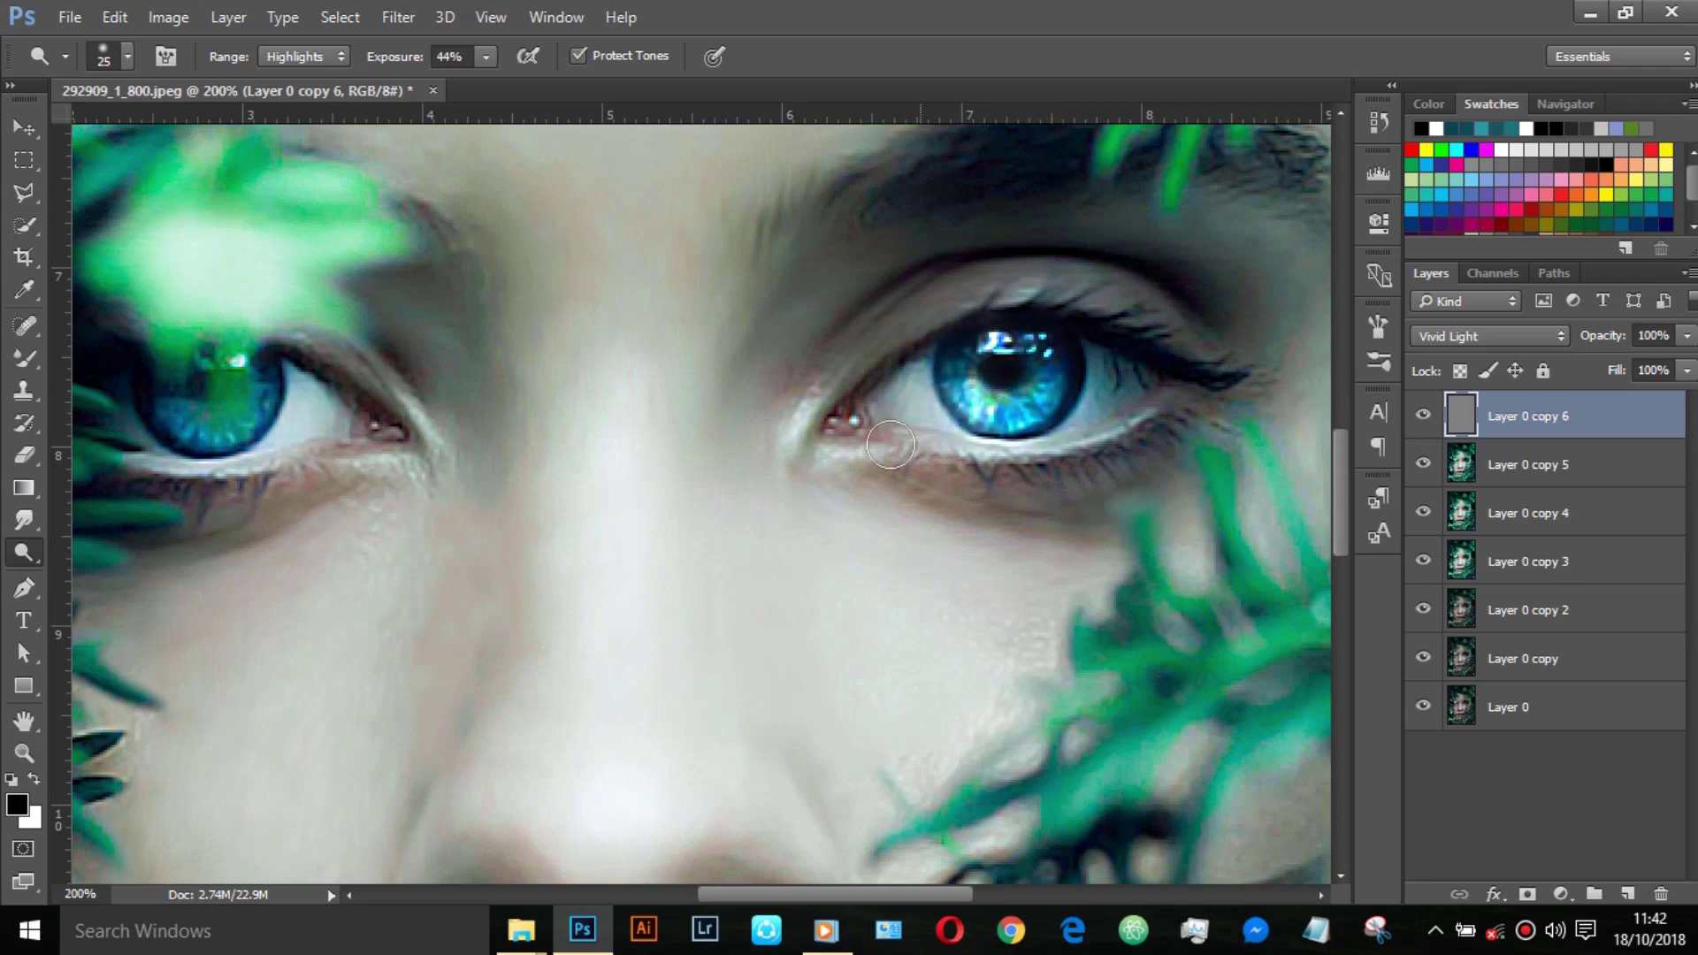
drag(409, 57, 376, 57)
key(bracketleft)
key(bracketleft)
key(bracketleft)
mouse_move(922, 360)
mouse_down()
mouse_move(927, 420)
mouse_move(903, 404)
mouse_move(1151, 382)
mouse_move(1100, 399)
mouse_move(1144, 372)
mouse_up()
drag(879, 428, 966, 471)
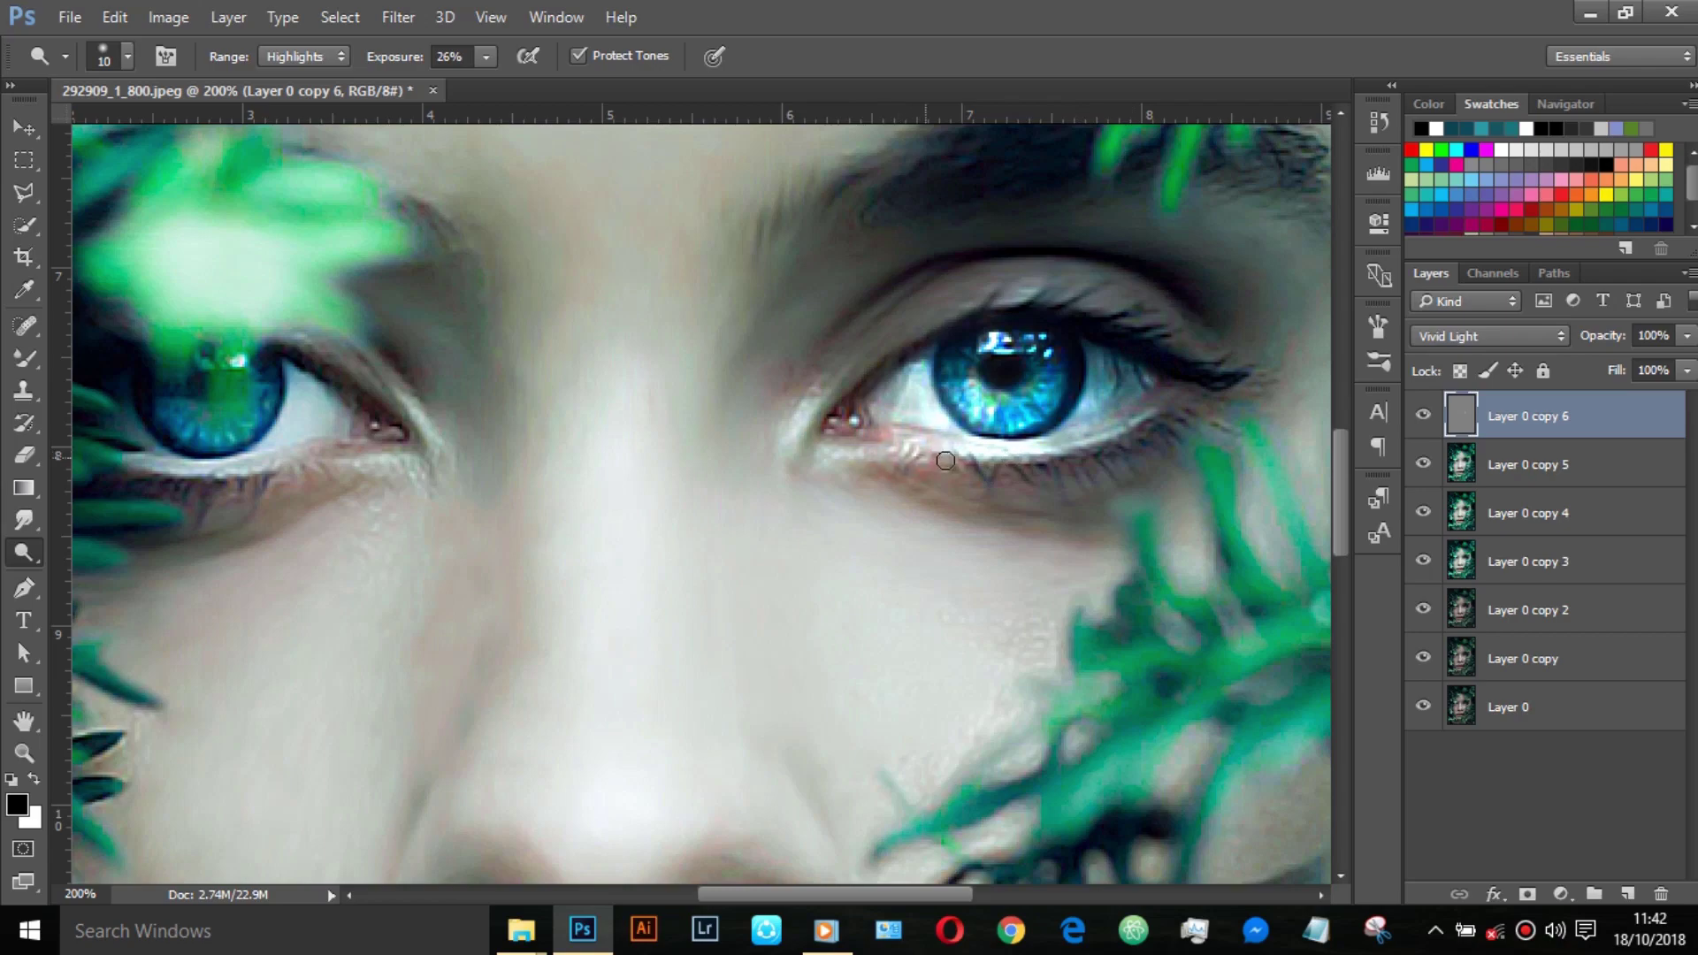
key(ctrl+minus)
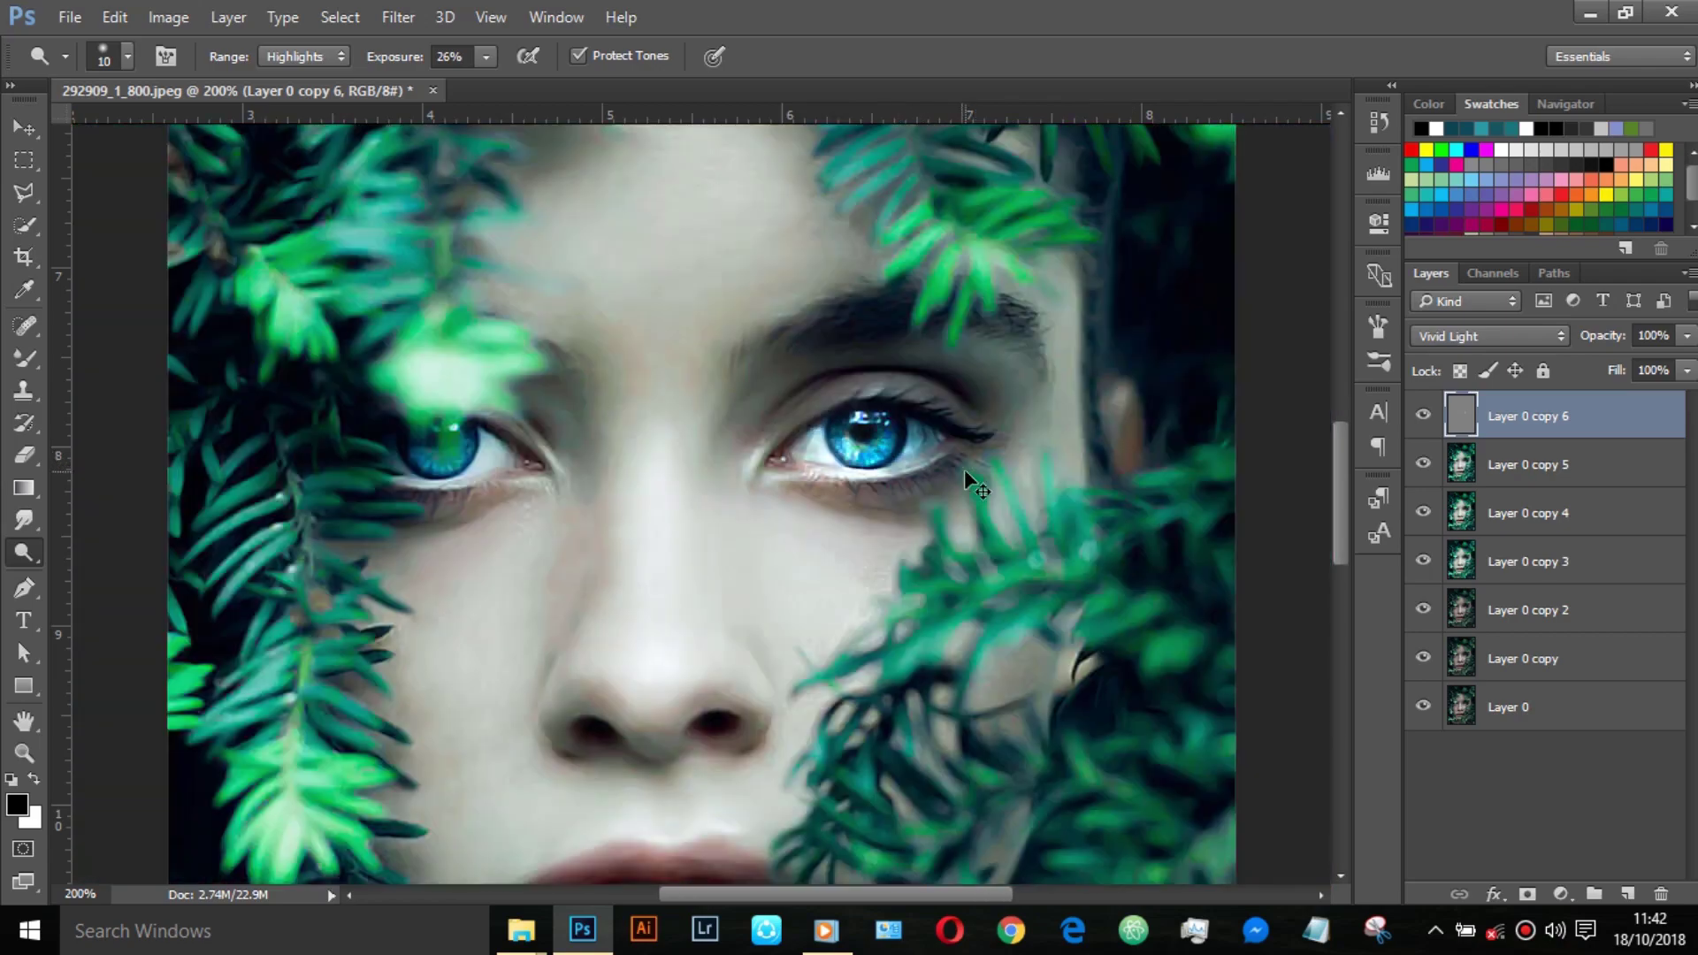
key(ctrl+minus)
key(ctrl+minus)
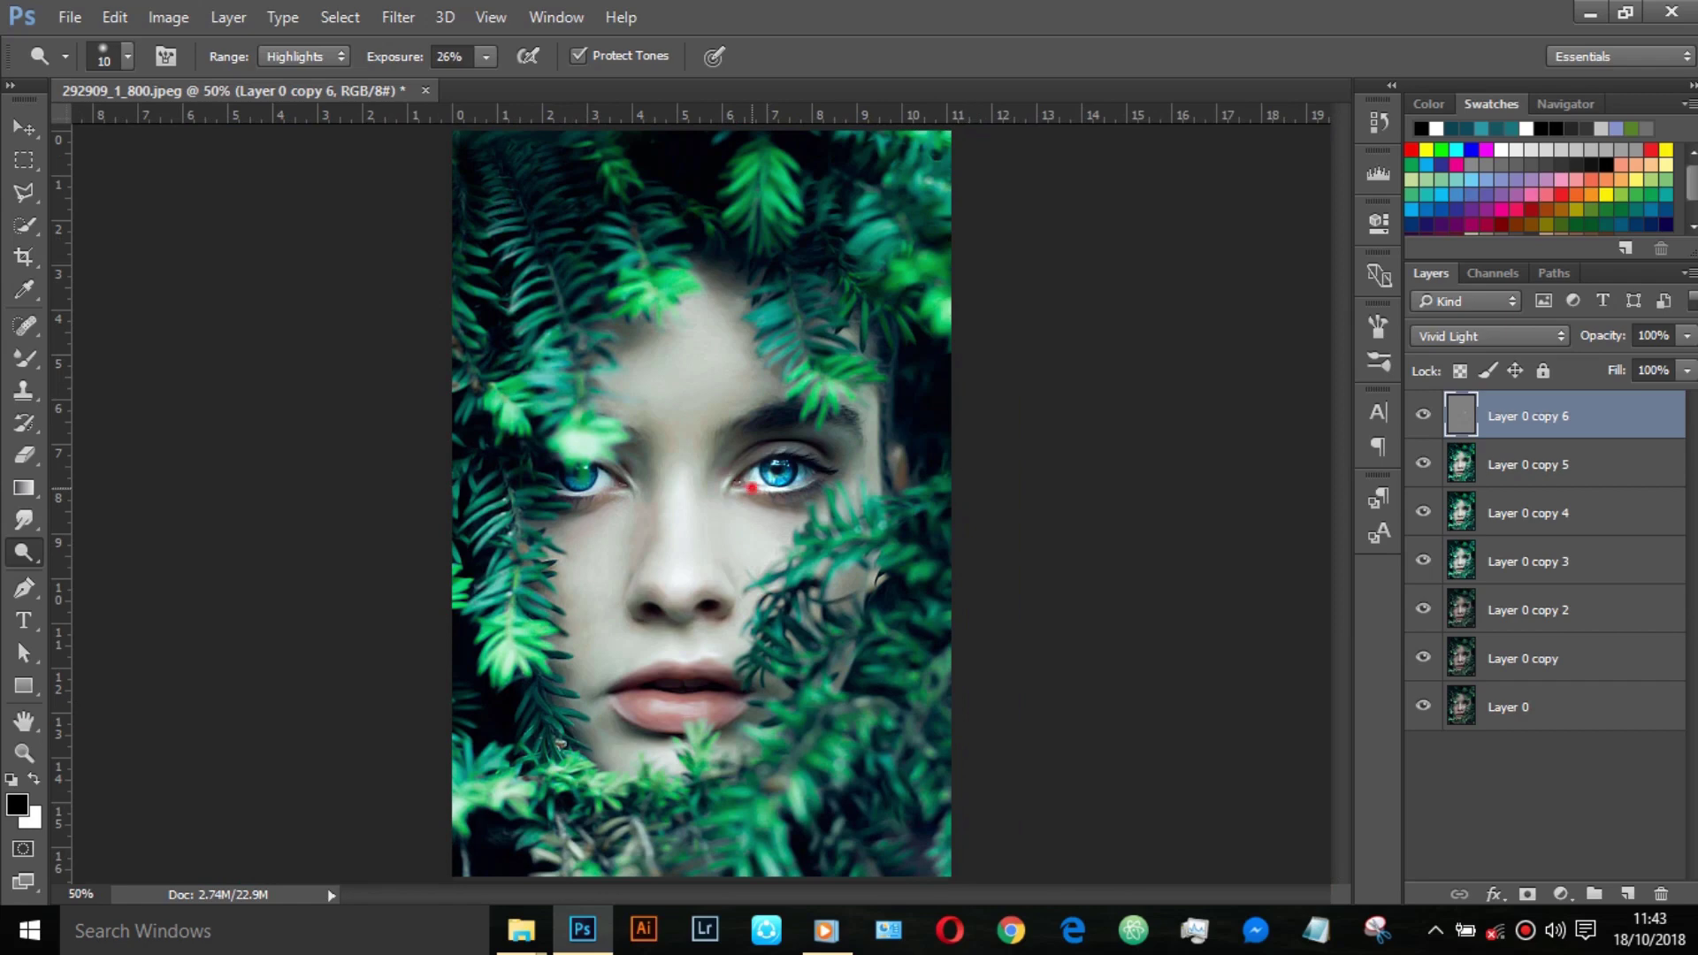
Step: Lightly dodge both inner eye corners and the skin below the left-hand eye
drag(751, 487, 741, 486)
key(alt)
drag(741, 485, 750, 488)
drag(619, 486, 611, 490)
drag(615, 485, 596, 493)
Step: Dodge the iris of the left-hand eye, redoing an overbright stroke
key(ctrl+plus)
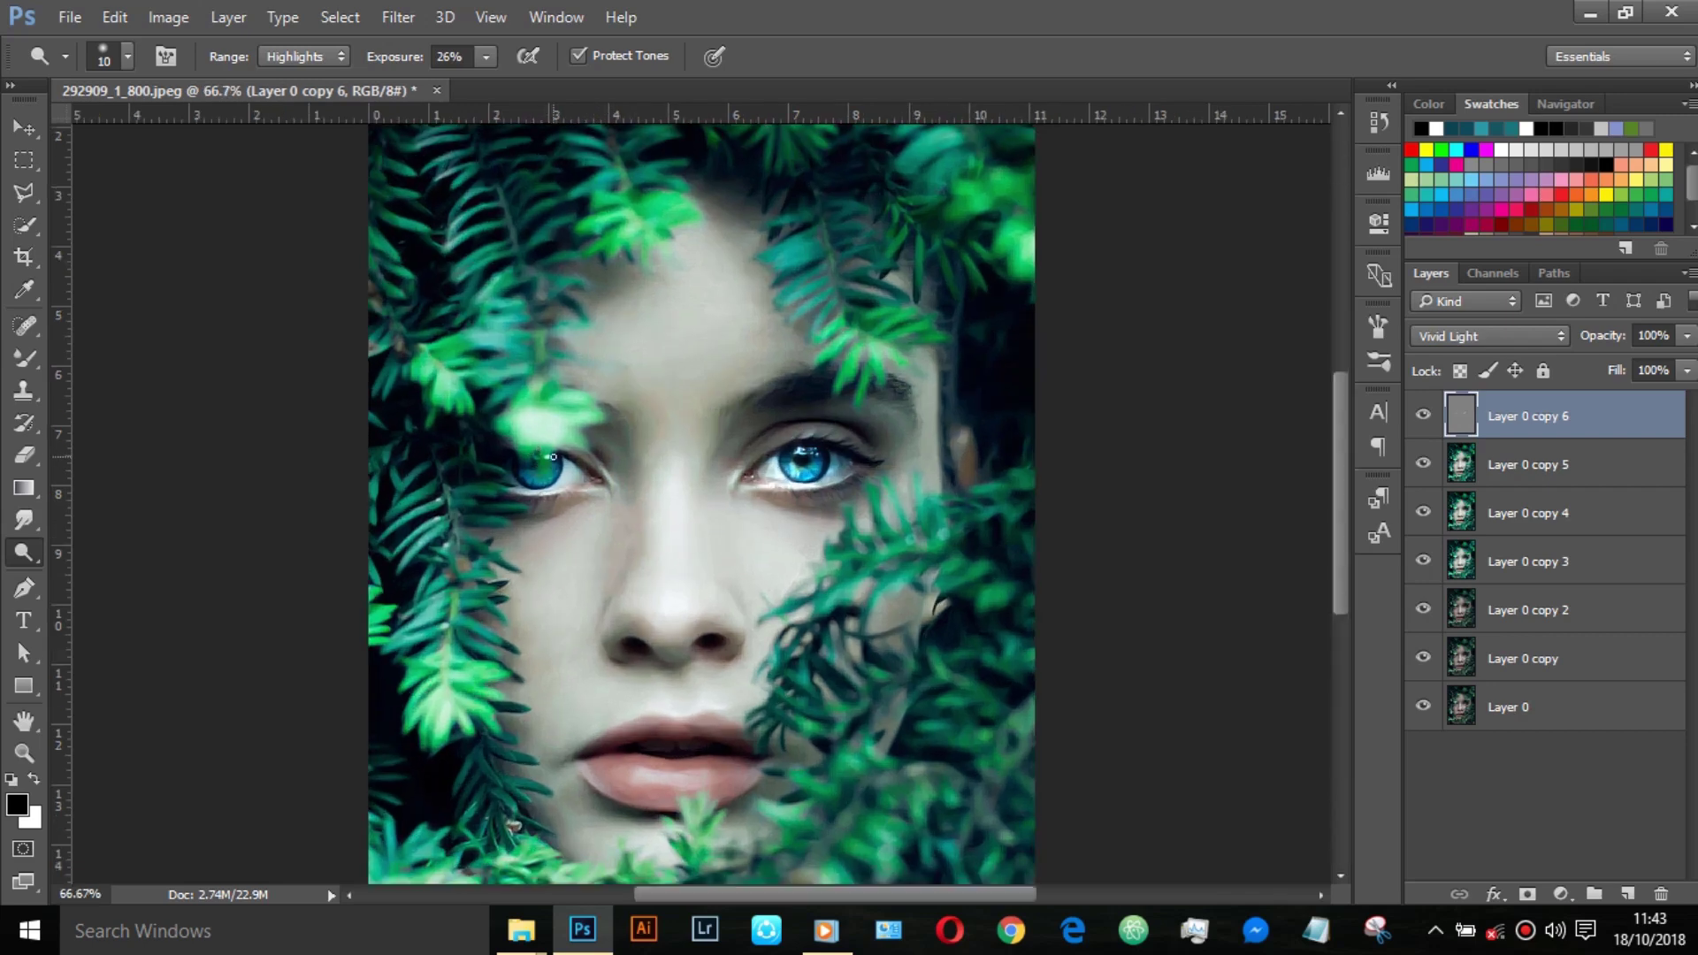
drag(553, 455, 549, 480)
drag(524, 467, 554, 474)
key(ctrl+minus)
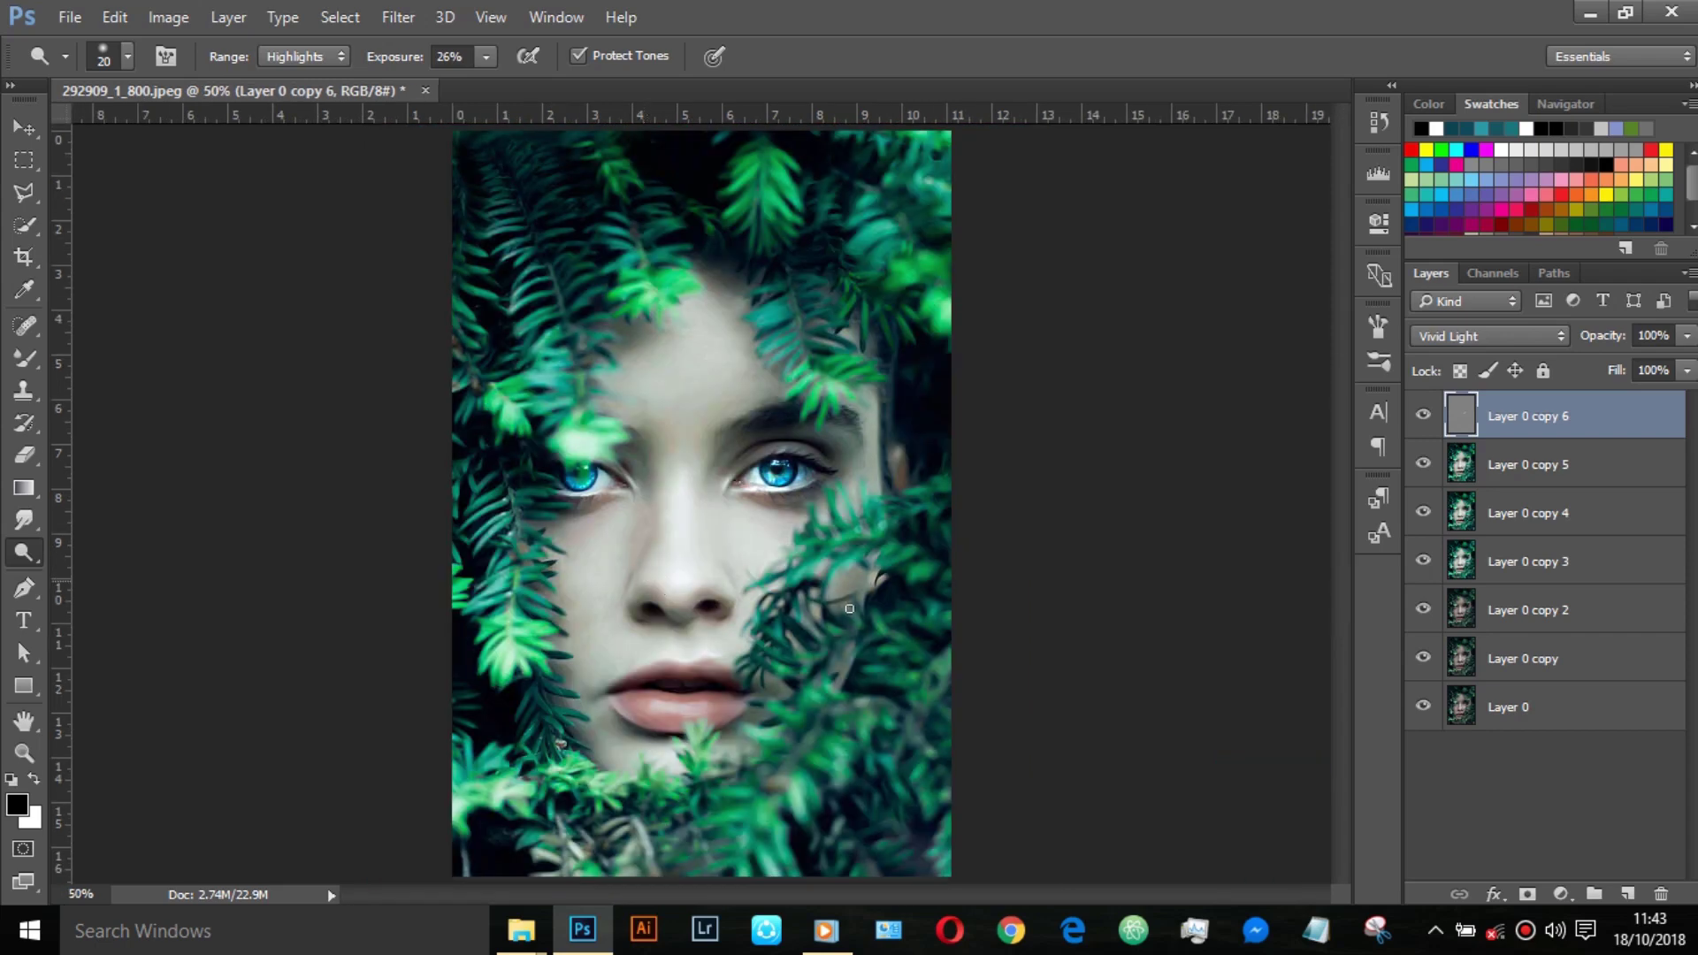
key(ctrl+z)
drag(590, 475, 596, 473)
drag(603, 473, 610, 488)
Step: Try a lower opacity on the sharpening layer, then restore it to full opacity
mouse_move(1584, 337)
mouse_down()
mouse_move(1558, 344)
mouse_move(1578, 347)
mouse_up()
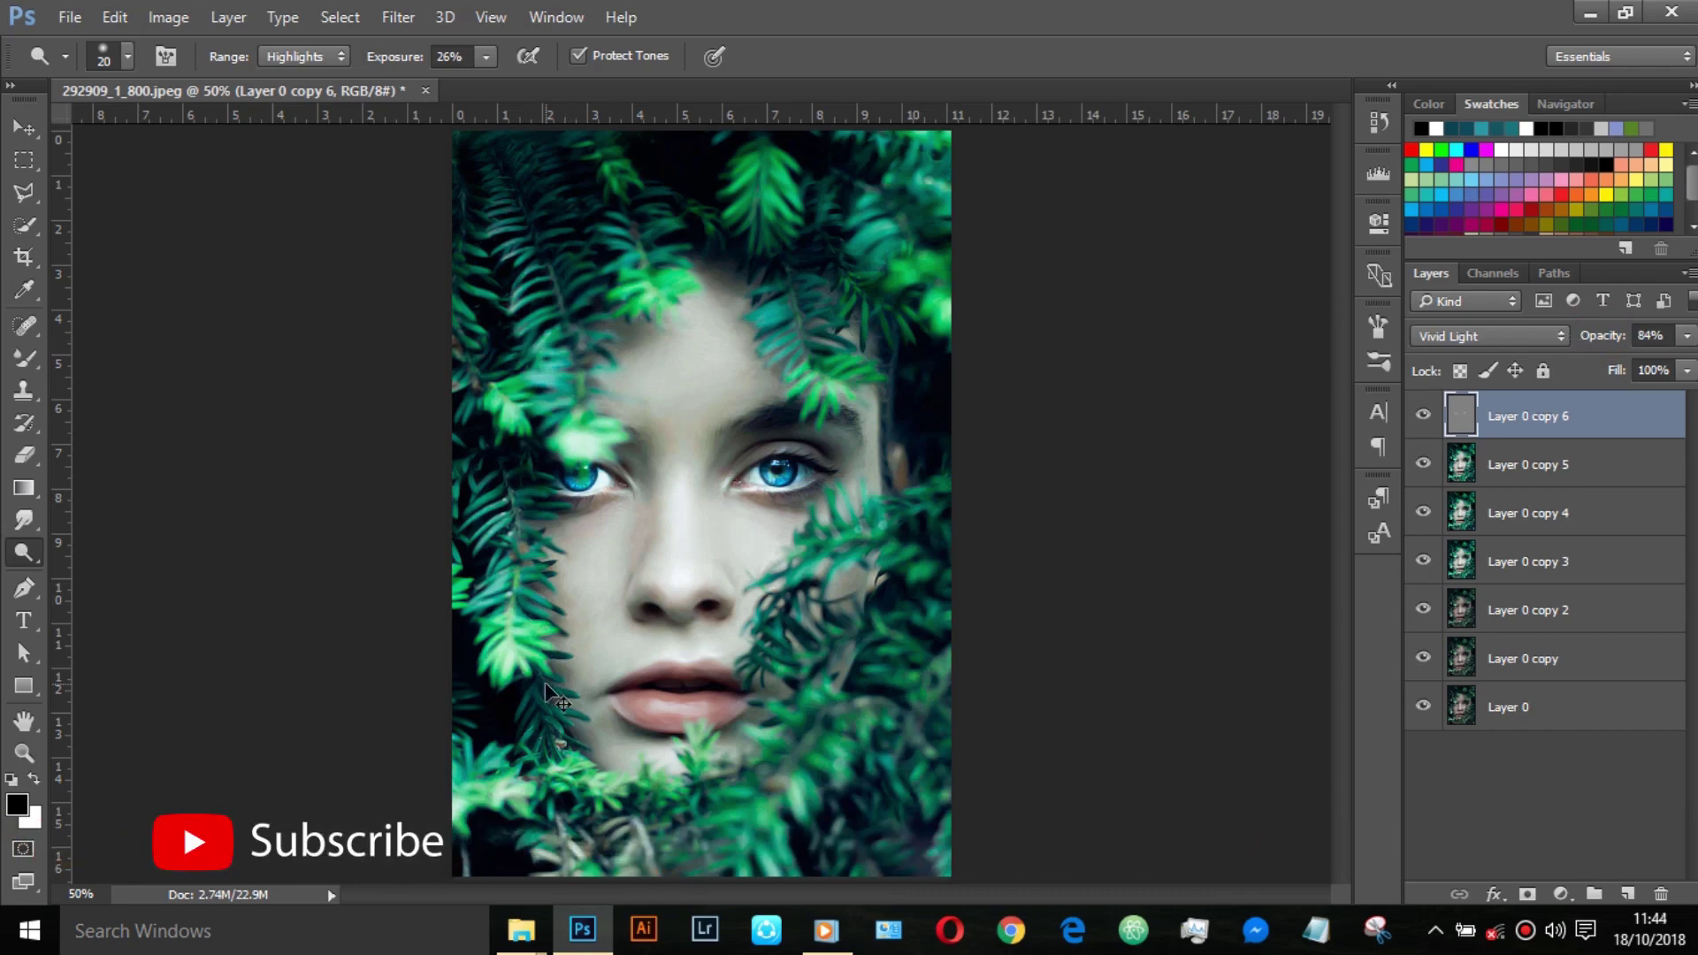
key(ctrl+z)
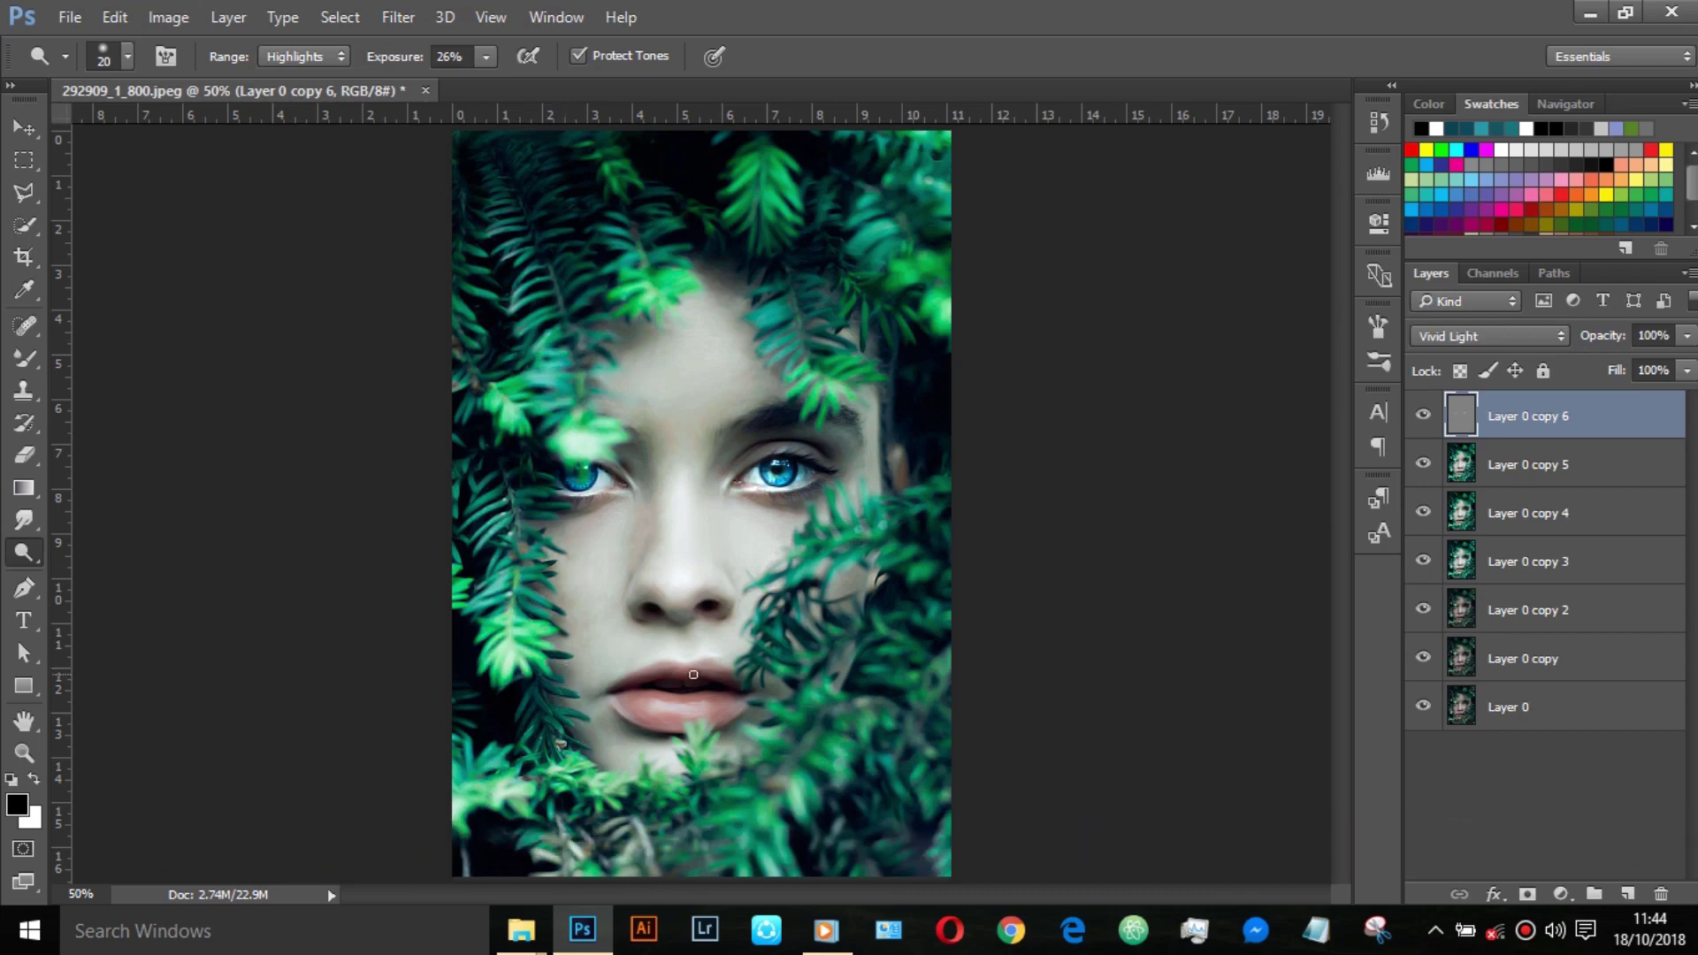
key(ctrl+minus)
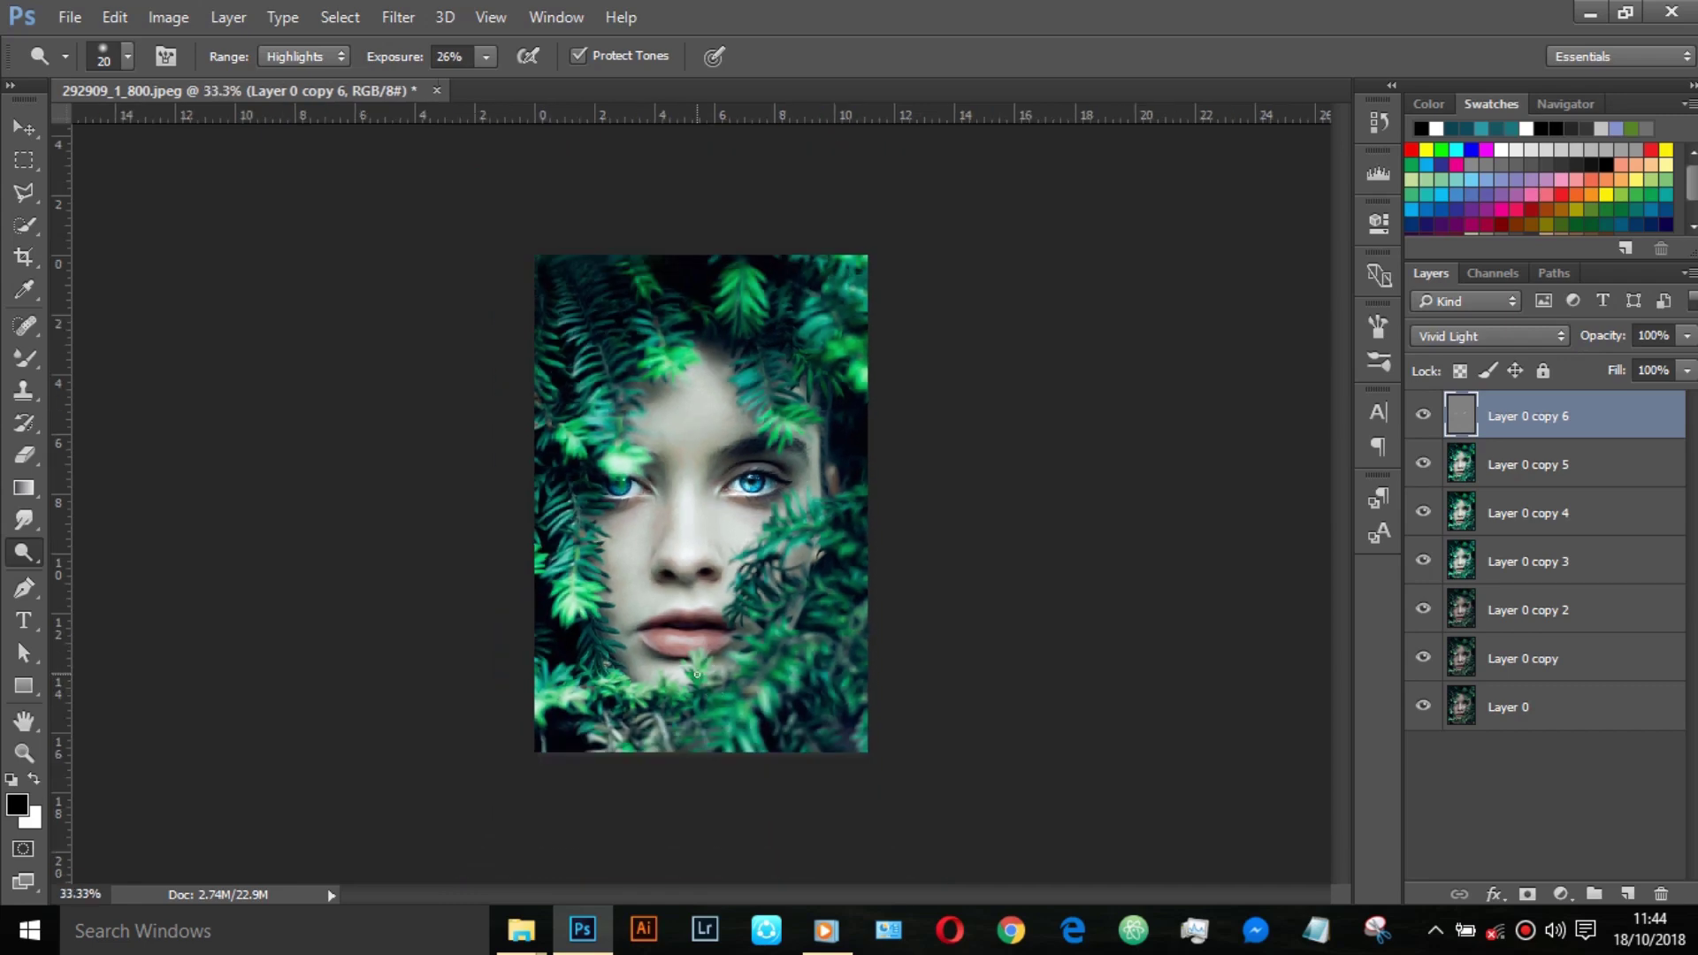
key(ctrl+plus)
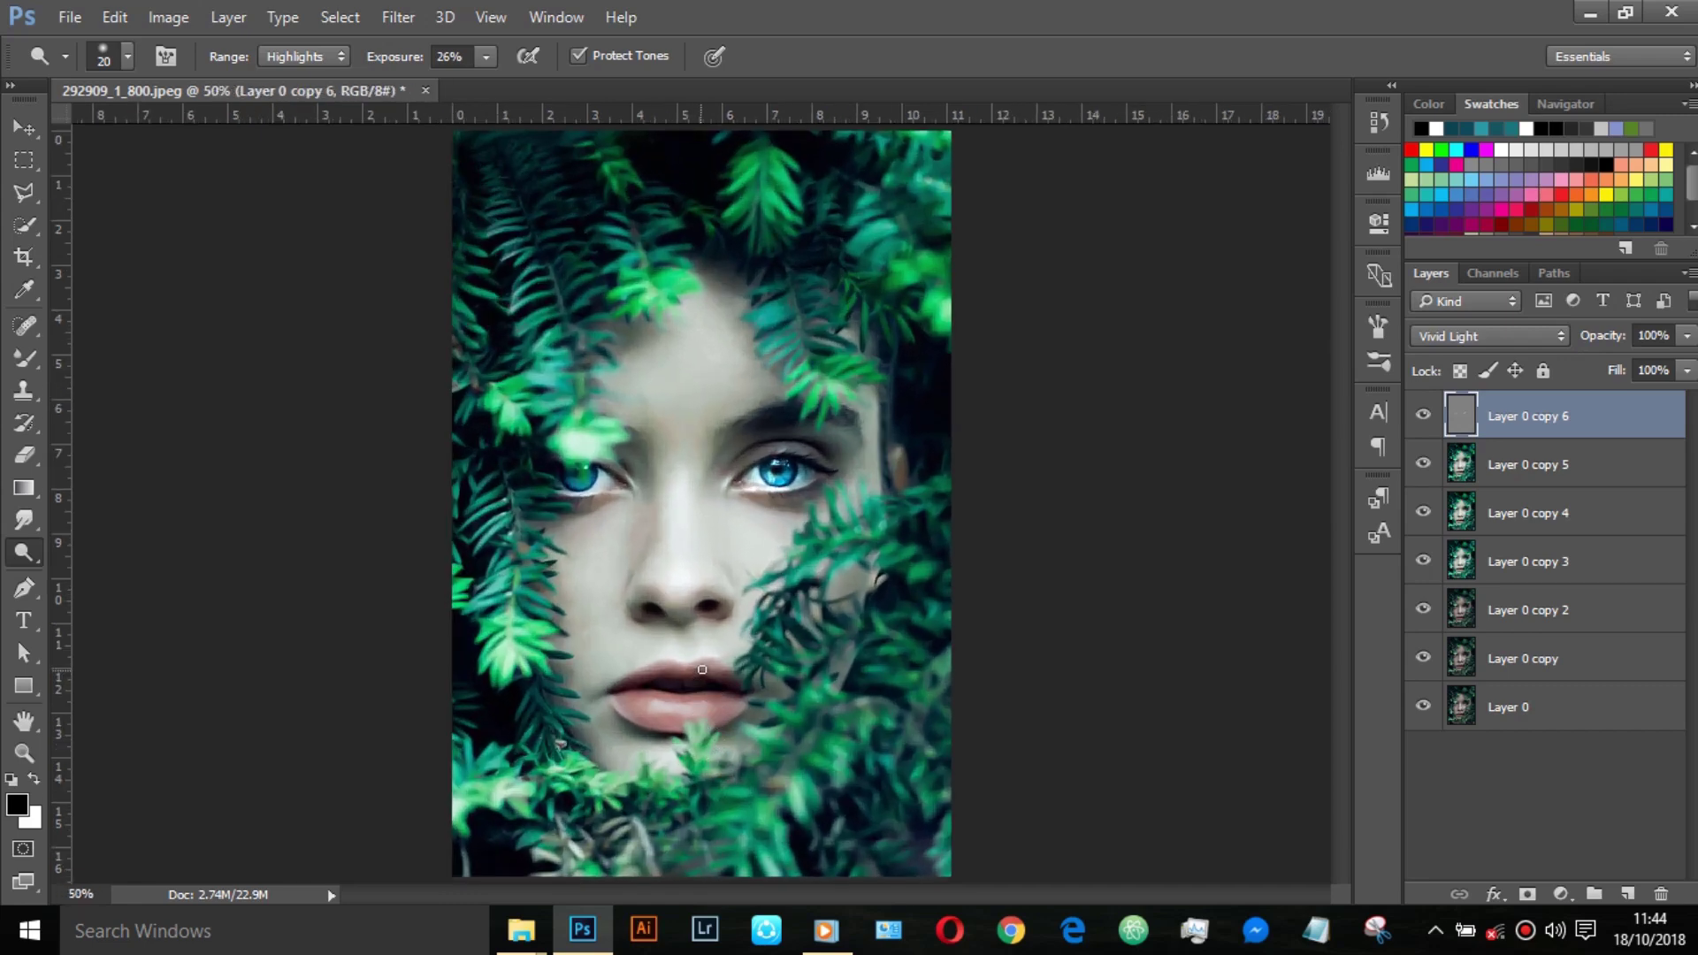
Step: Re-dodge the left-hand iris and, at 13% Exposure, brighten just below that eye
drag(591, 467, 586, 480)
key(ctrl+z)
mouse_move(554, 470)
mouse_down()
mouse_move(572, 483)
mouse_move(591, 456)
mouse_up()
drag(412, 69, 398, 69)
drag(596, 468, 606, 485)
Step: Burn the right eyebrow darker with the Burn tool at 20%, then 8% Exposure
right_click(20, 555)
click(100, 576)
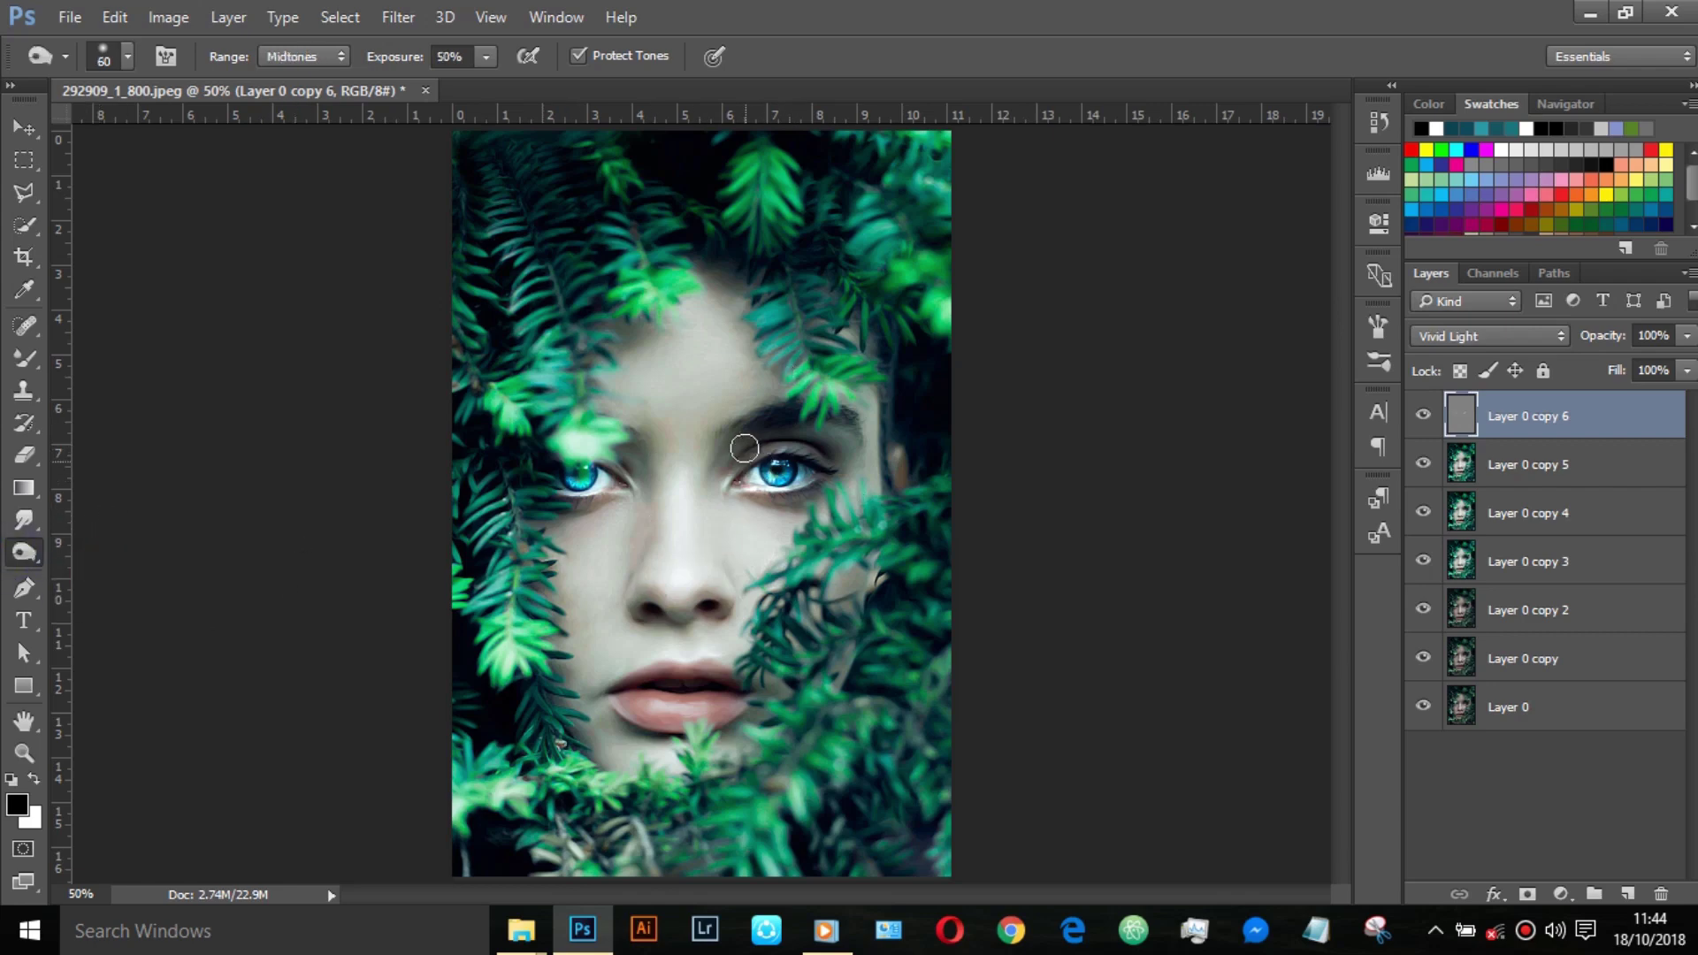
drag(758, 436, 852, 415)
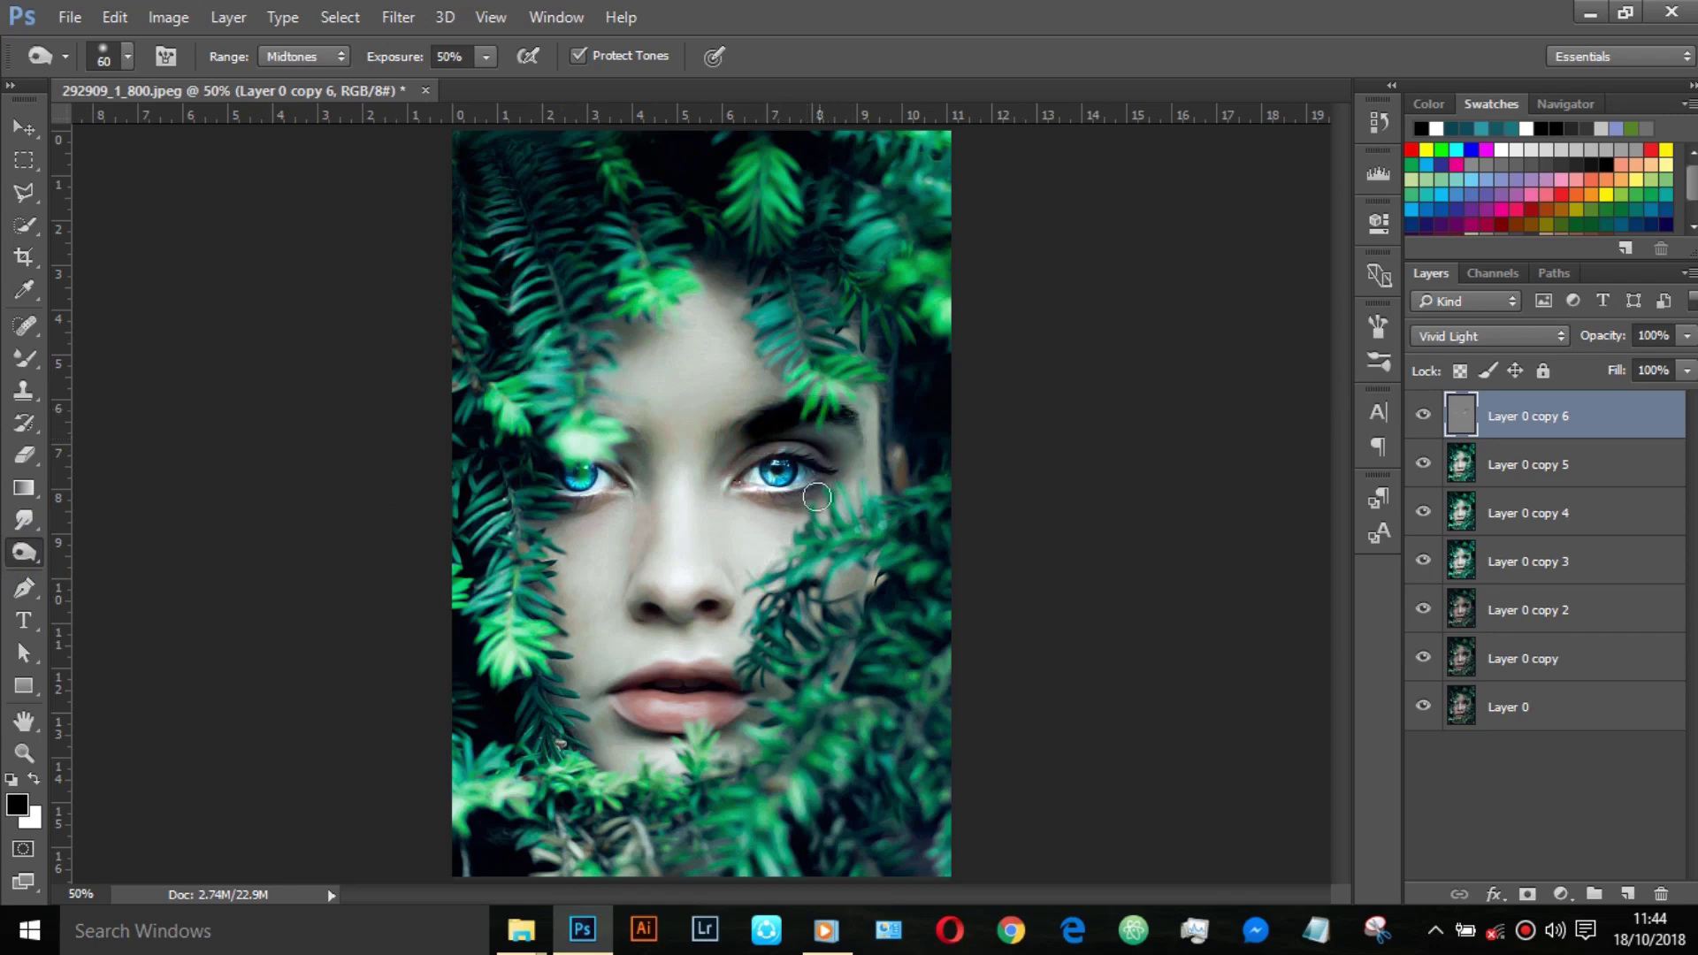
key(ctrl+z)
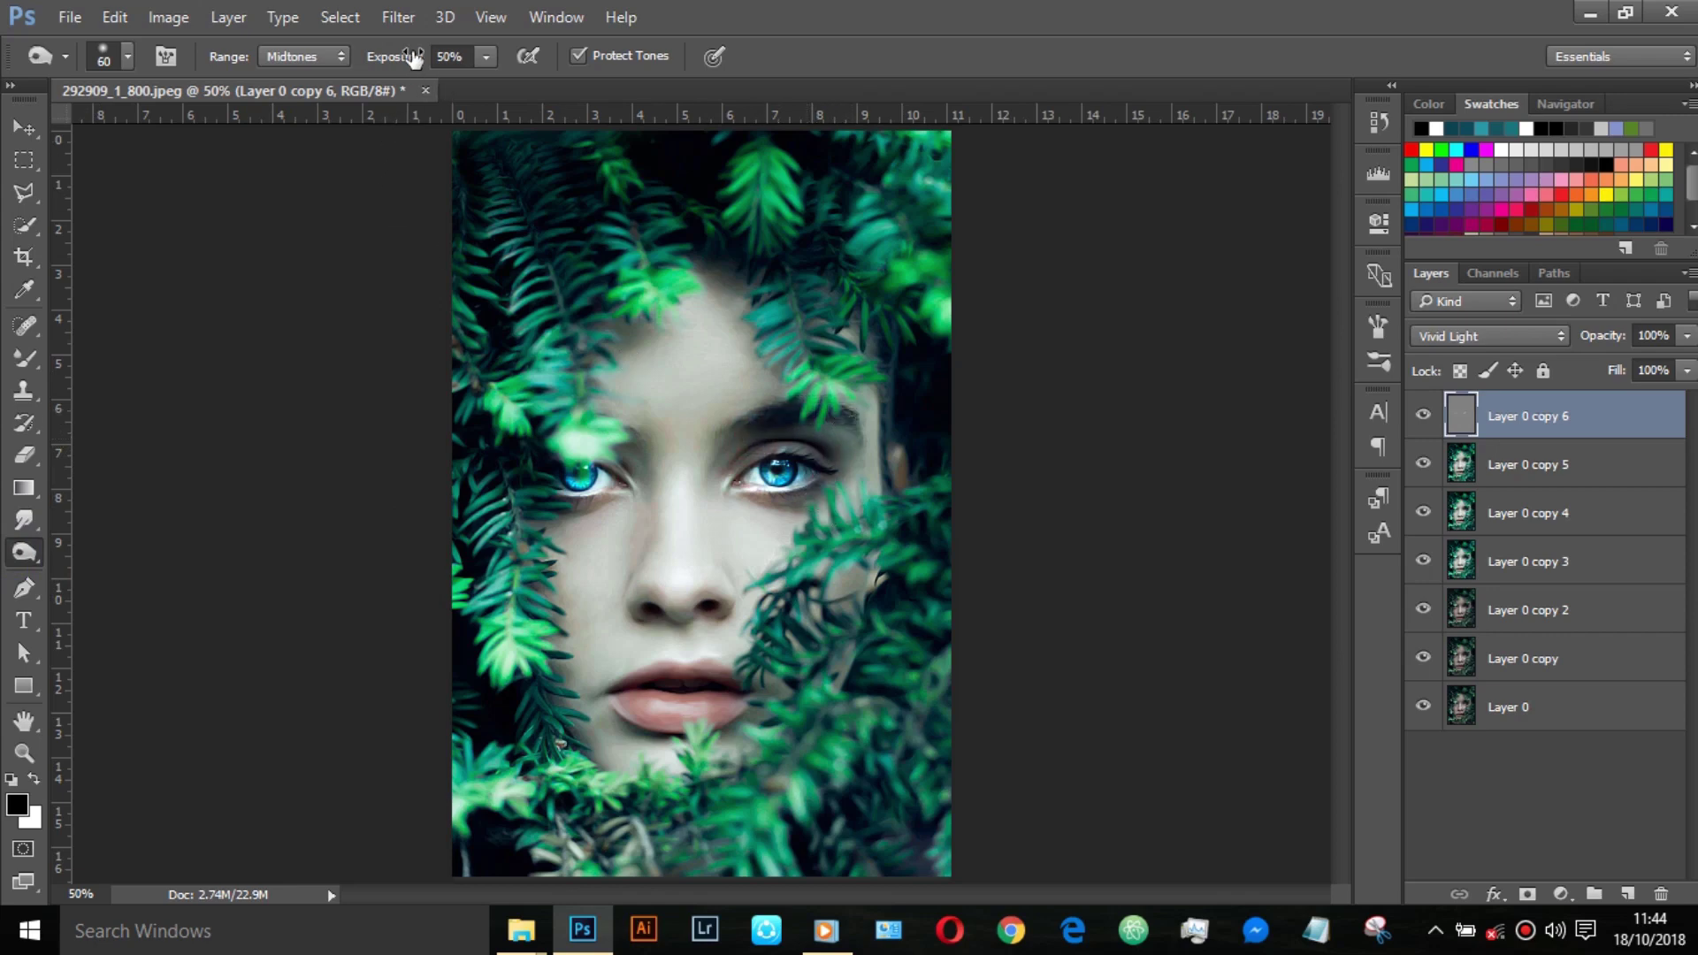
drag(413, 58, 387, 58)
drag(753, 421, 858, 417)
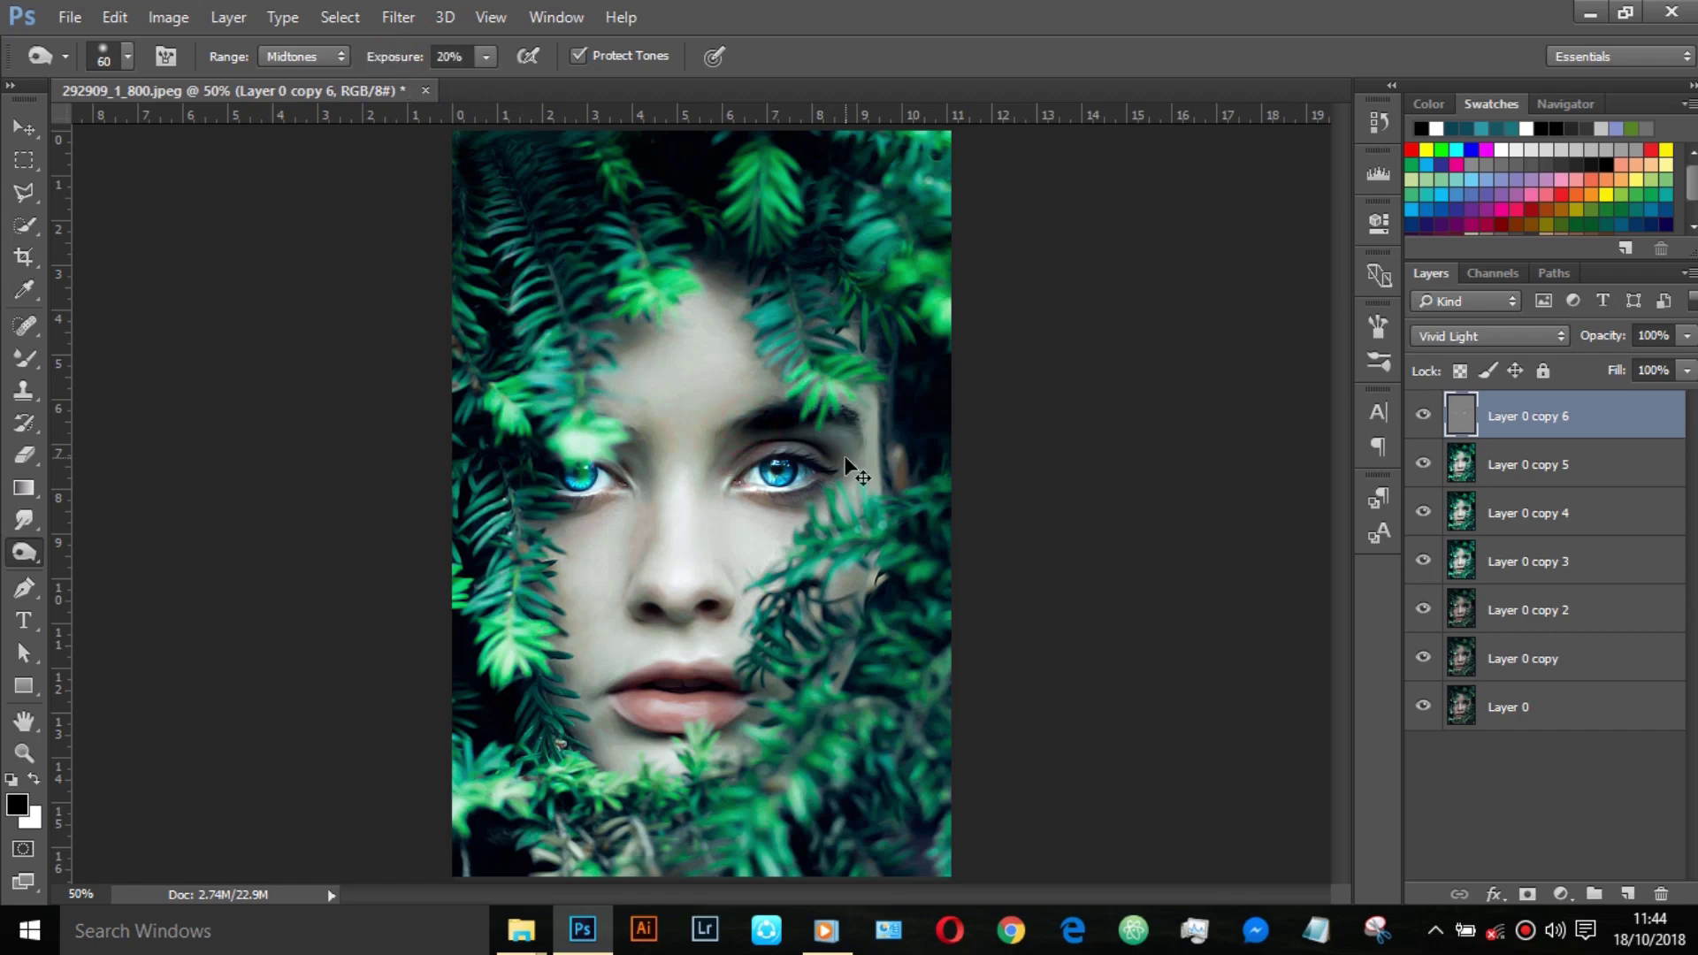
drag(407, 58, 382, 57)
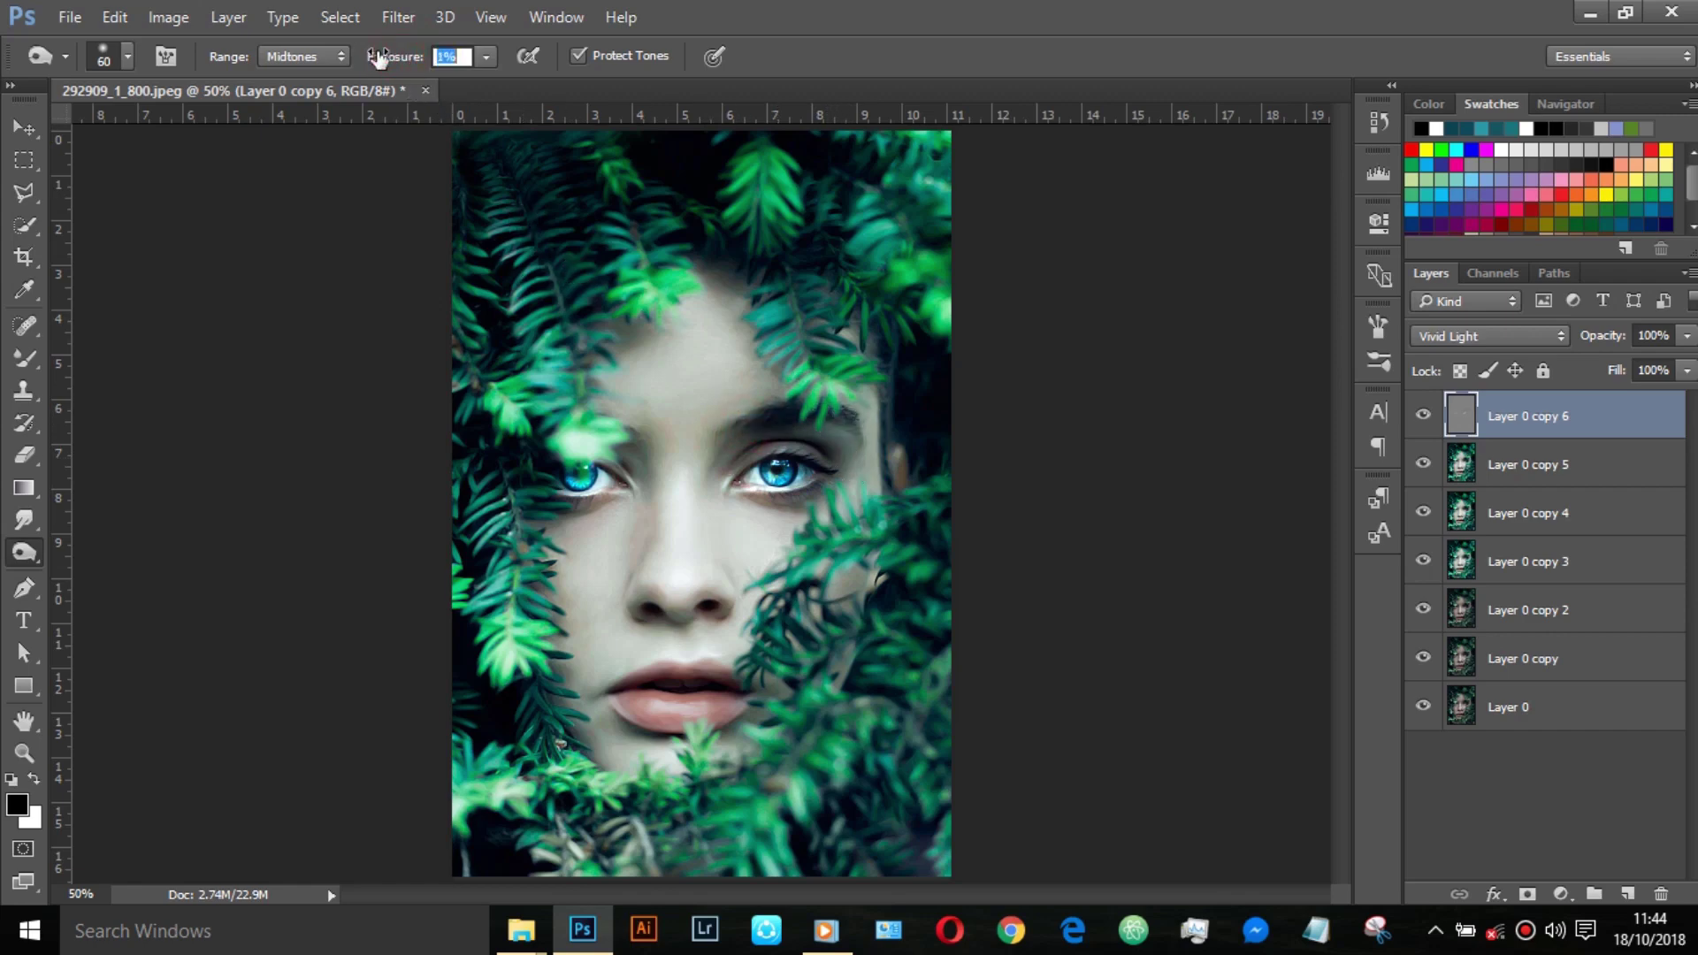
drag(760, 418, 818, 412)
Step: Shade around the nostril with a smaller brush, then reset the brush size to 35
key(bracketleft)
key(bracketleft)
key(bracketleft)
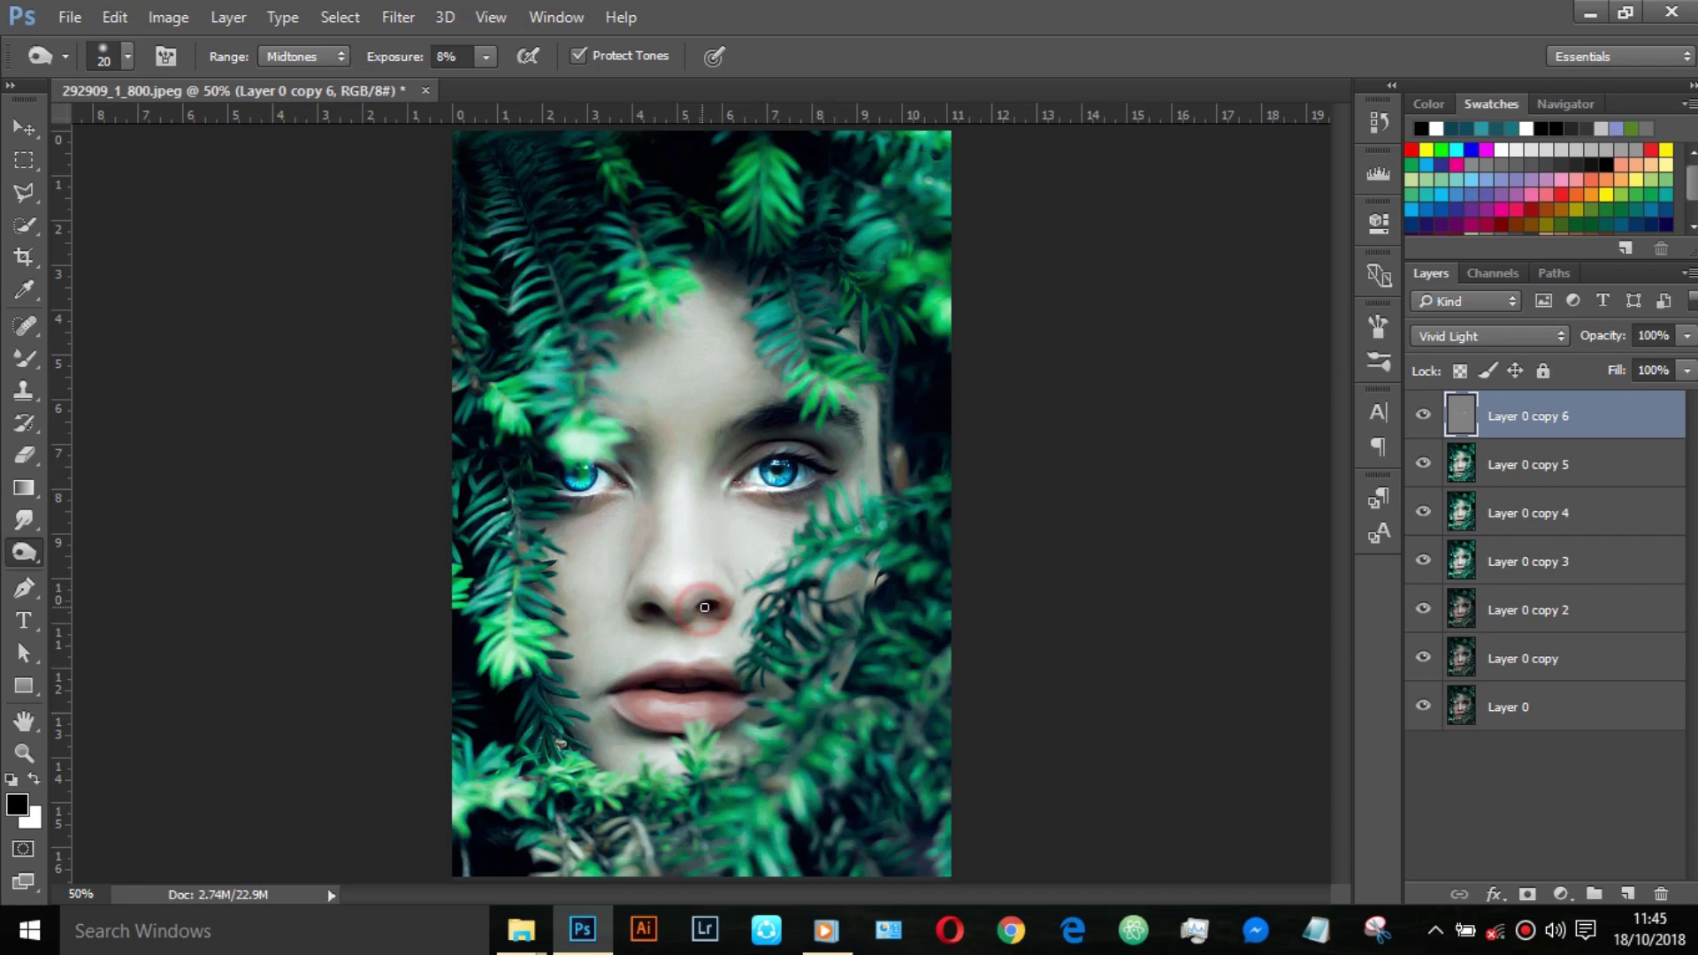
drag(662, 612, 651, 607)
key(bracketright)
click(873, 330)
key(ctrl+minus)
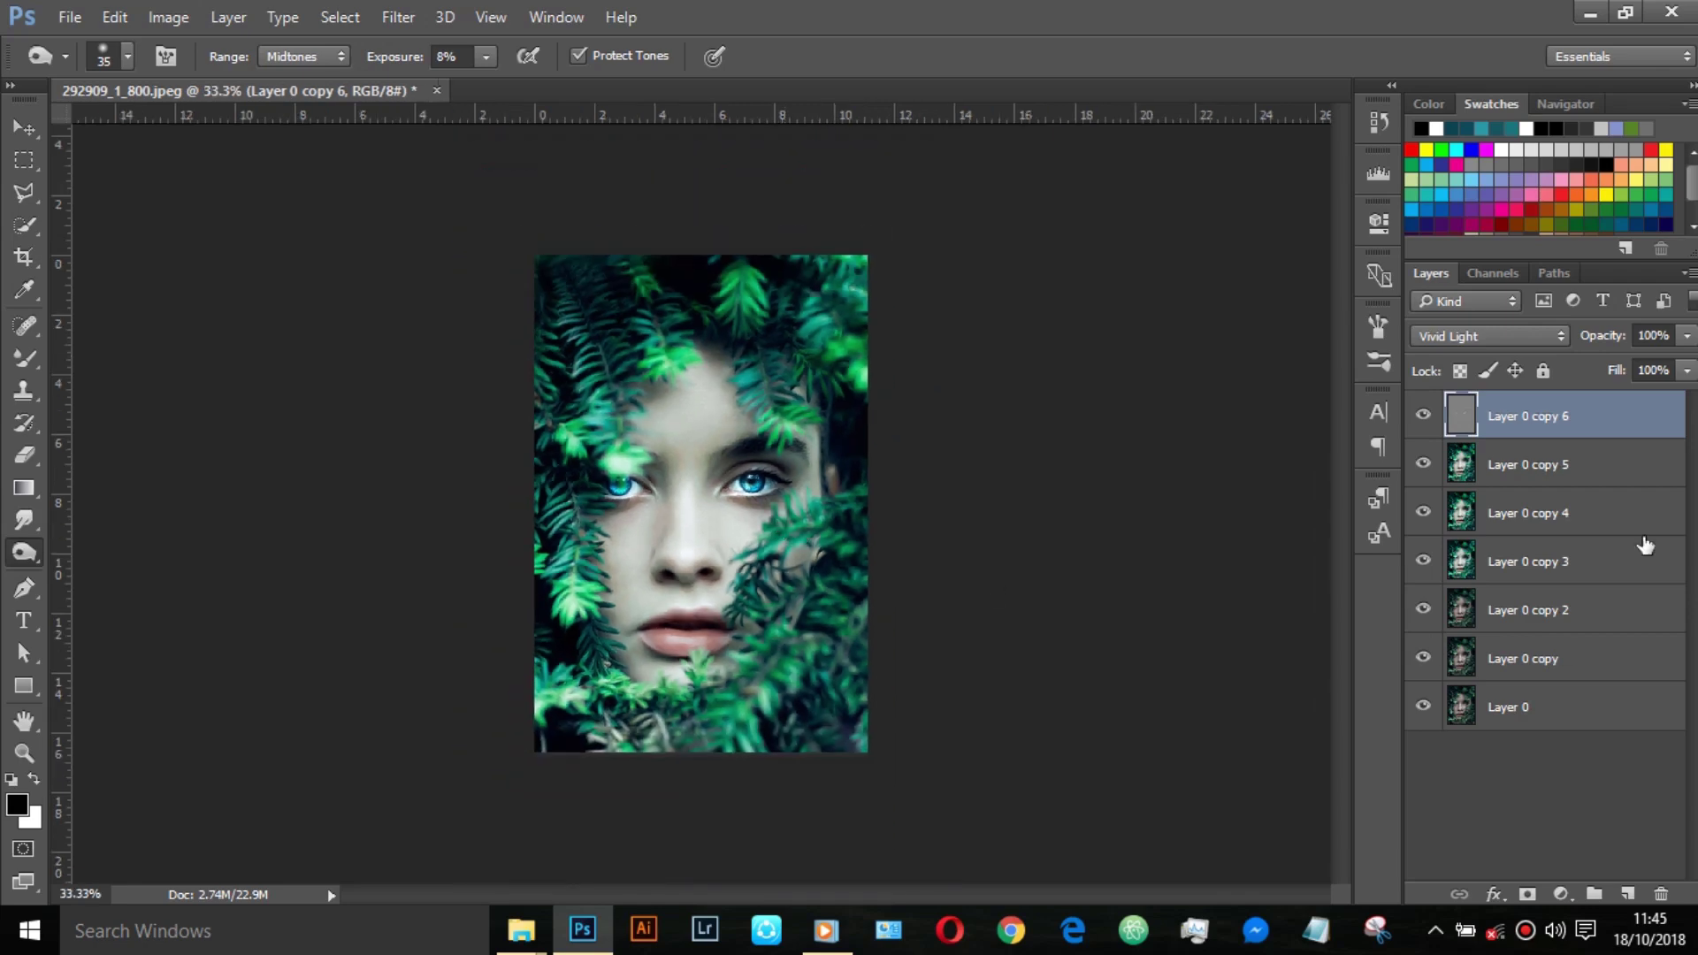
Step: Merge Layer 0 copy 5 and copy 6, then duplicate the merged layer
shift+click(1607, 467)
right_click(1607, 464)
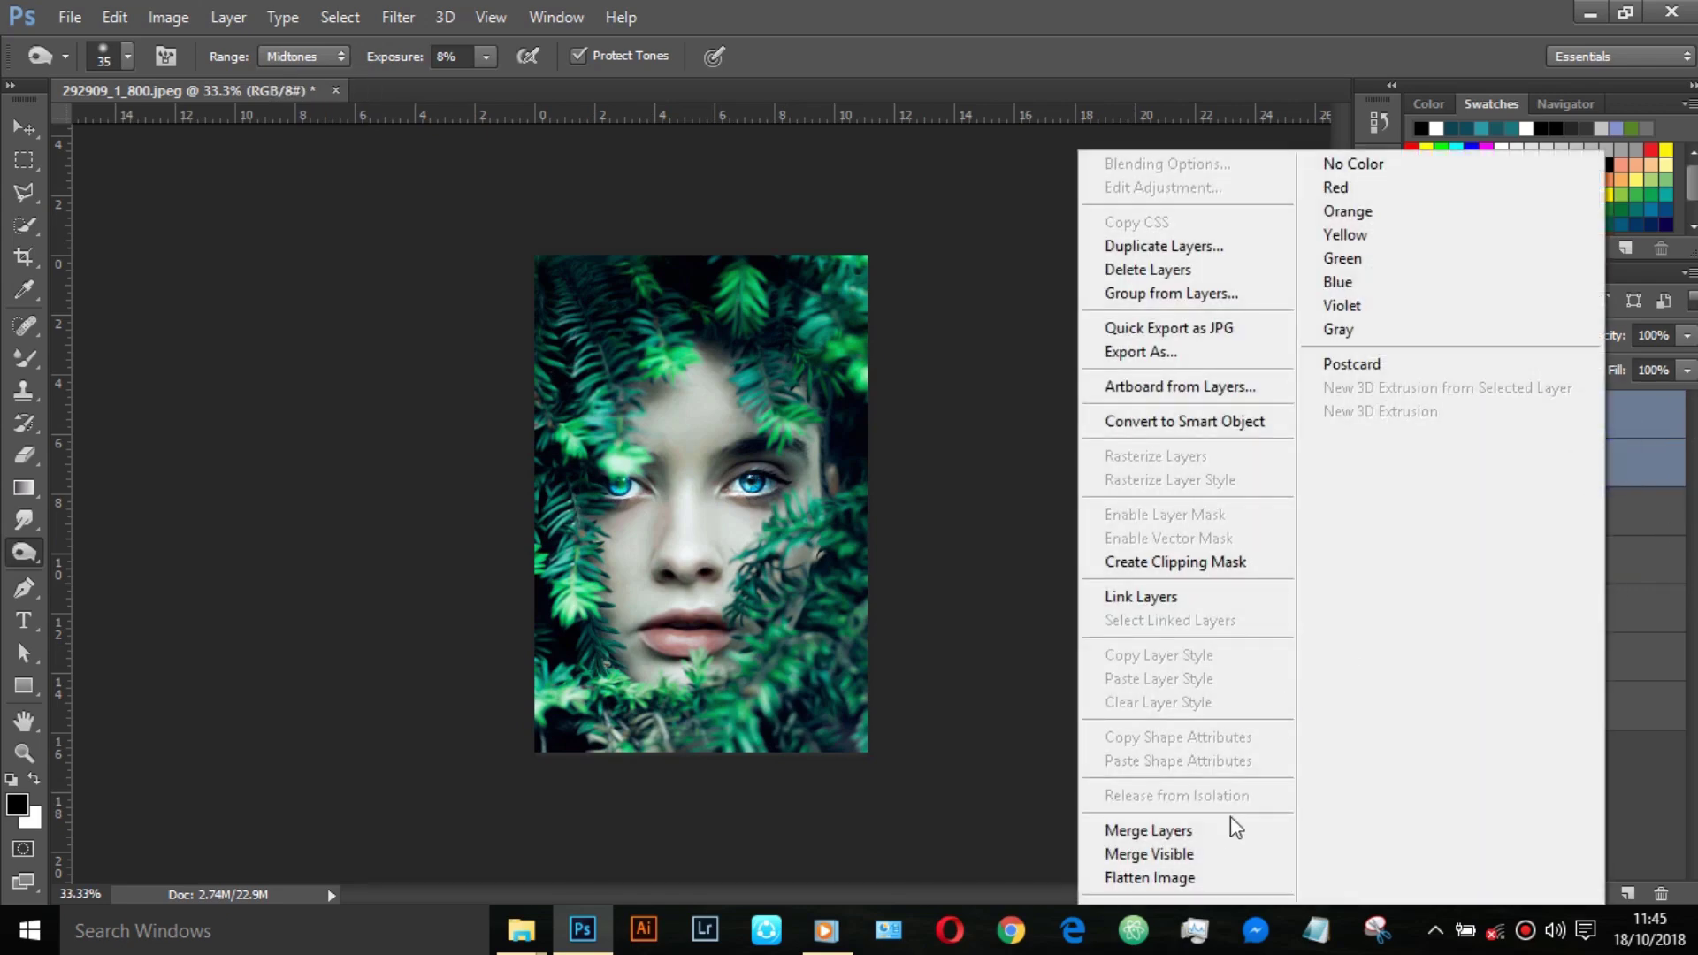
click(1232, 829)
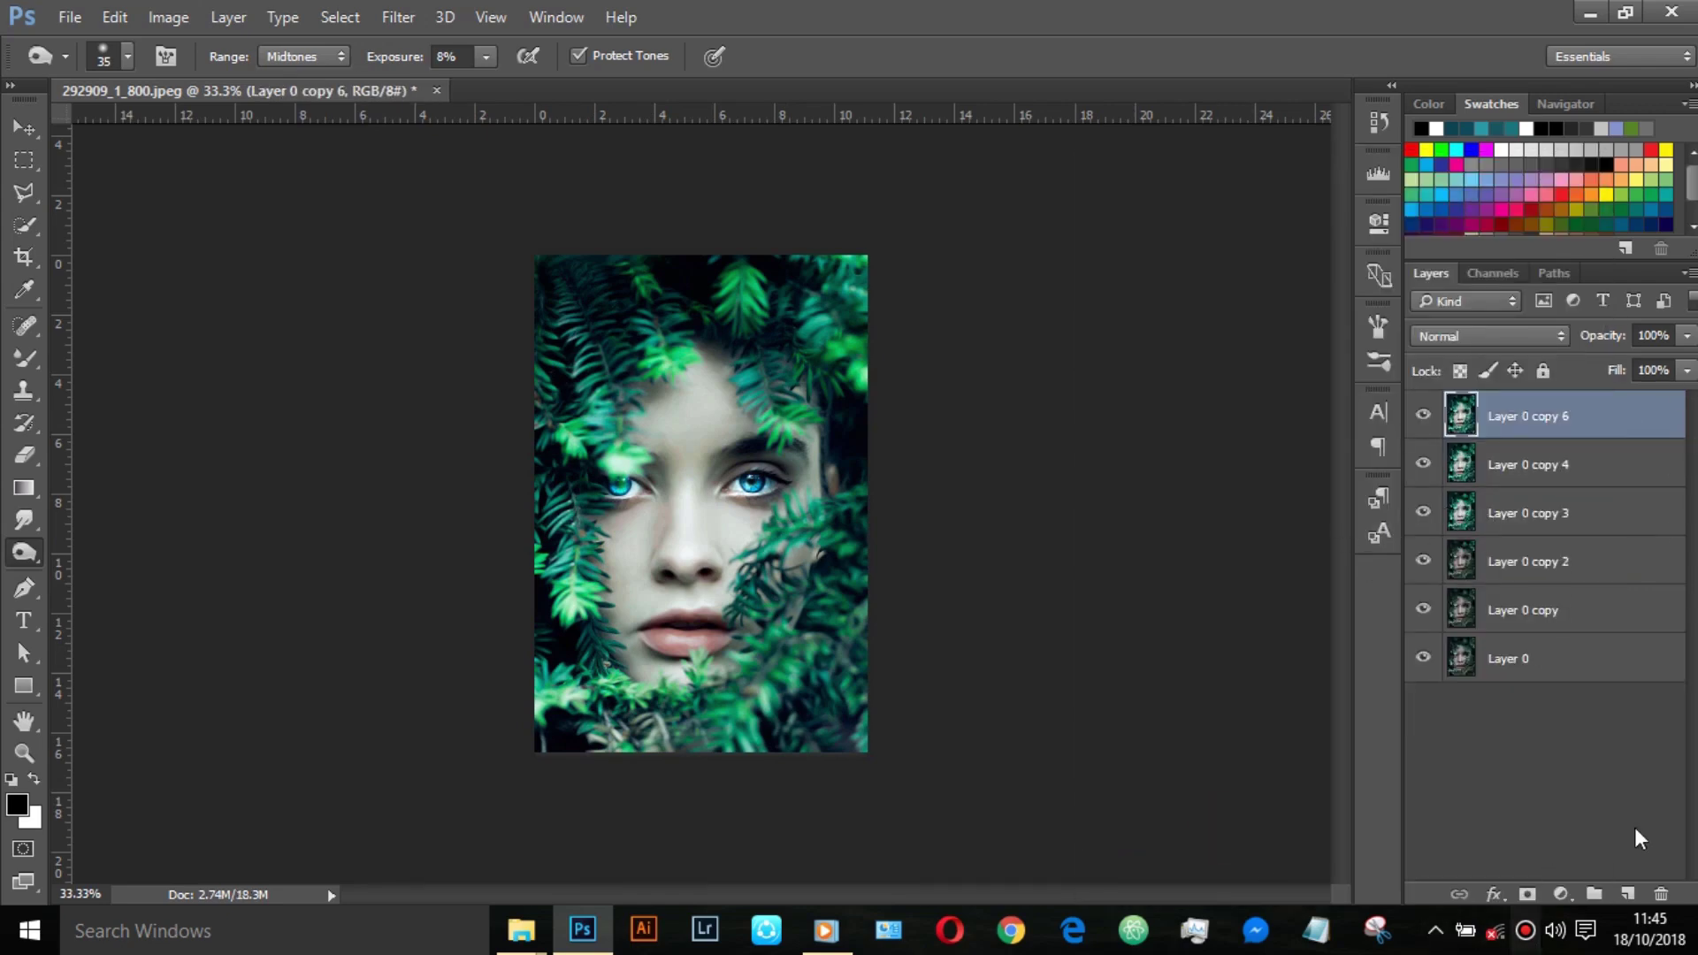
drag(1640, 416, 1633, 889)
Step: Add a Camera Raw post-crop vignette with Amount -46 to the duplicate layer
click(416, 19)
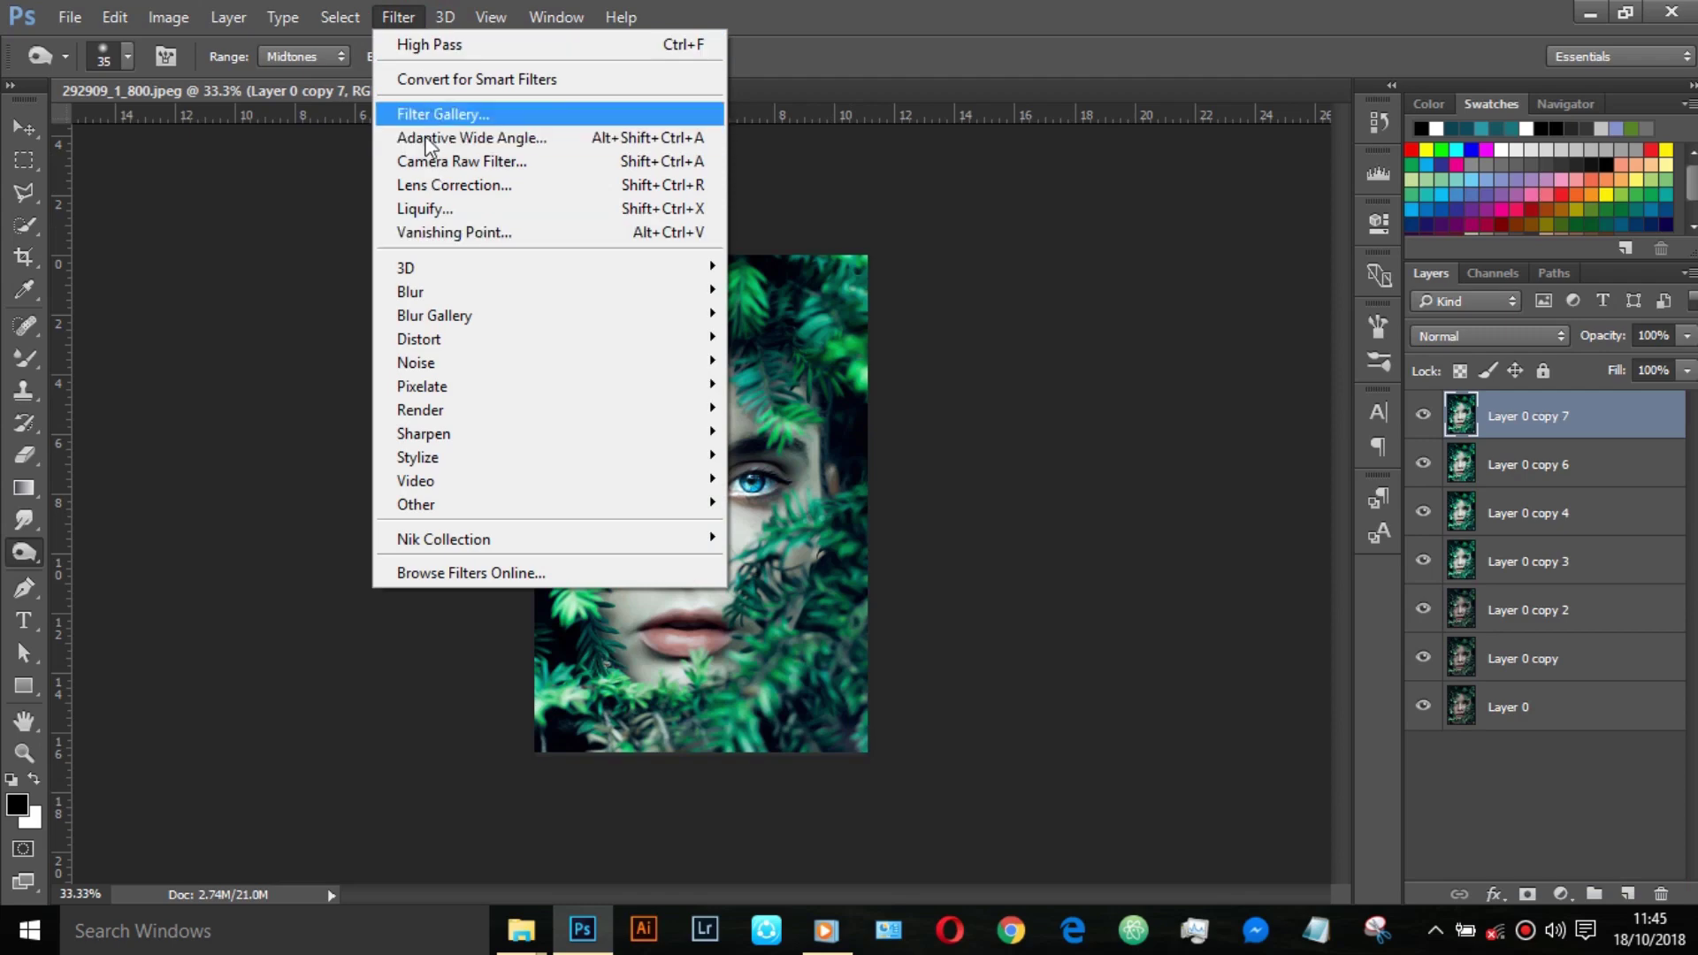
click(461, 160)
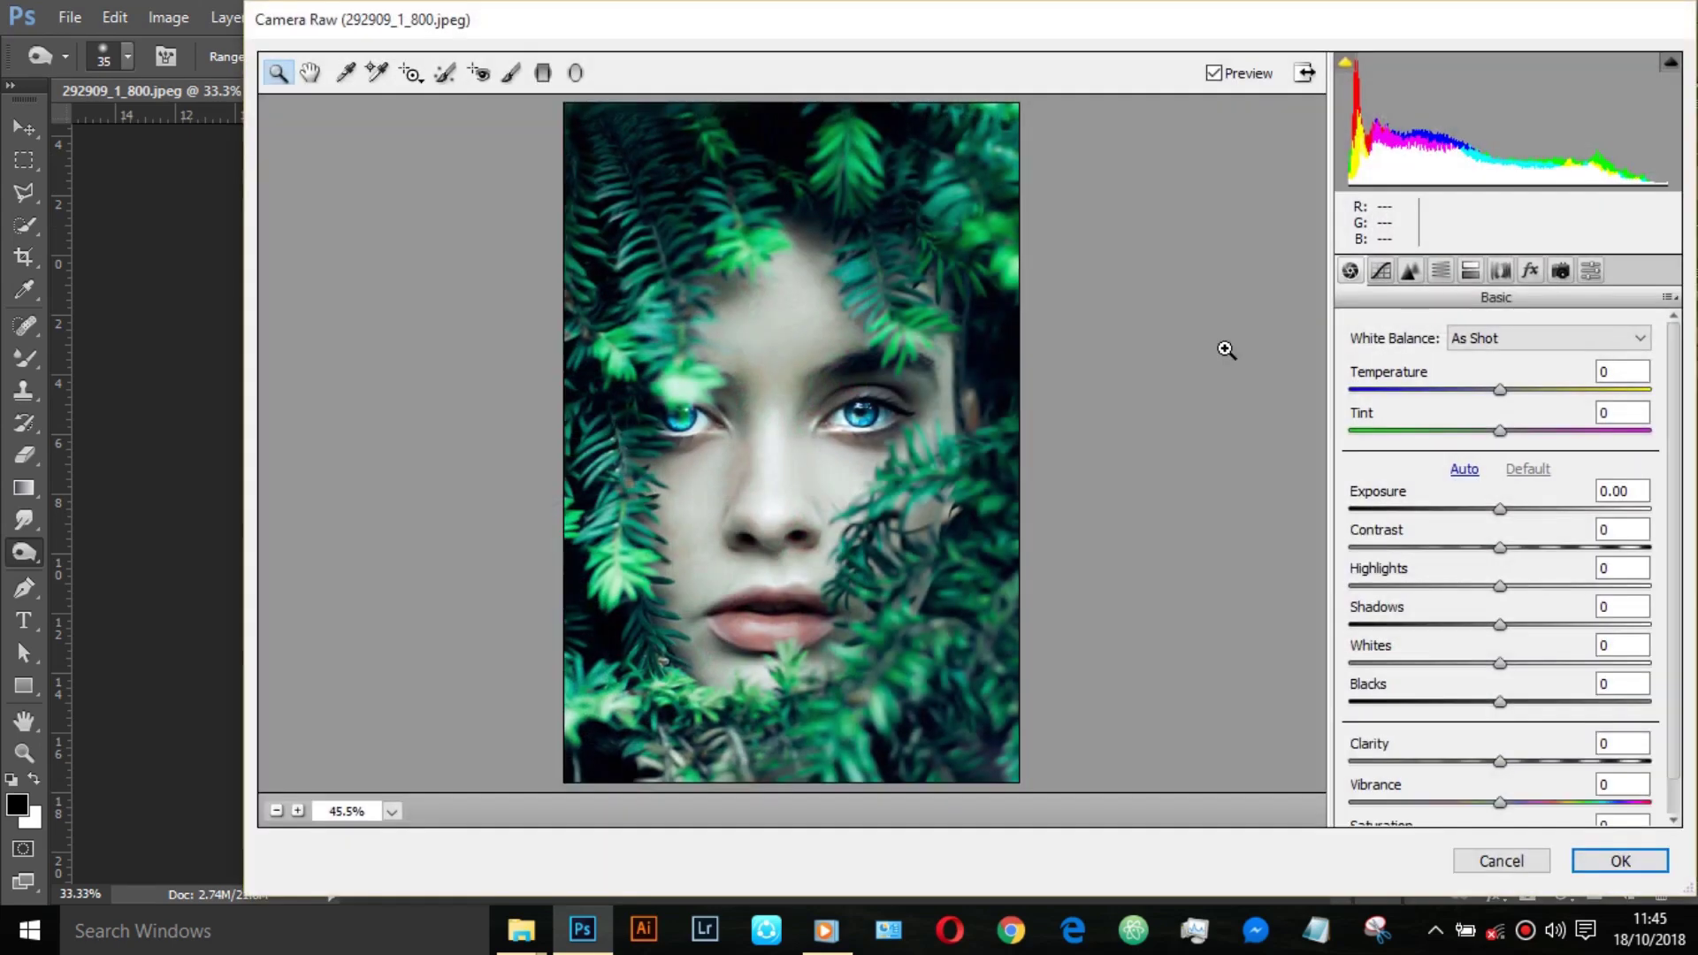
click(1530, 270)
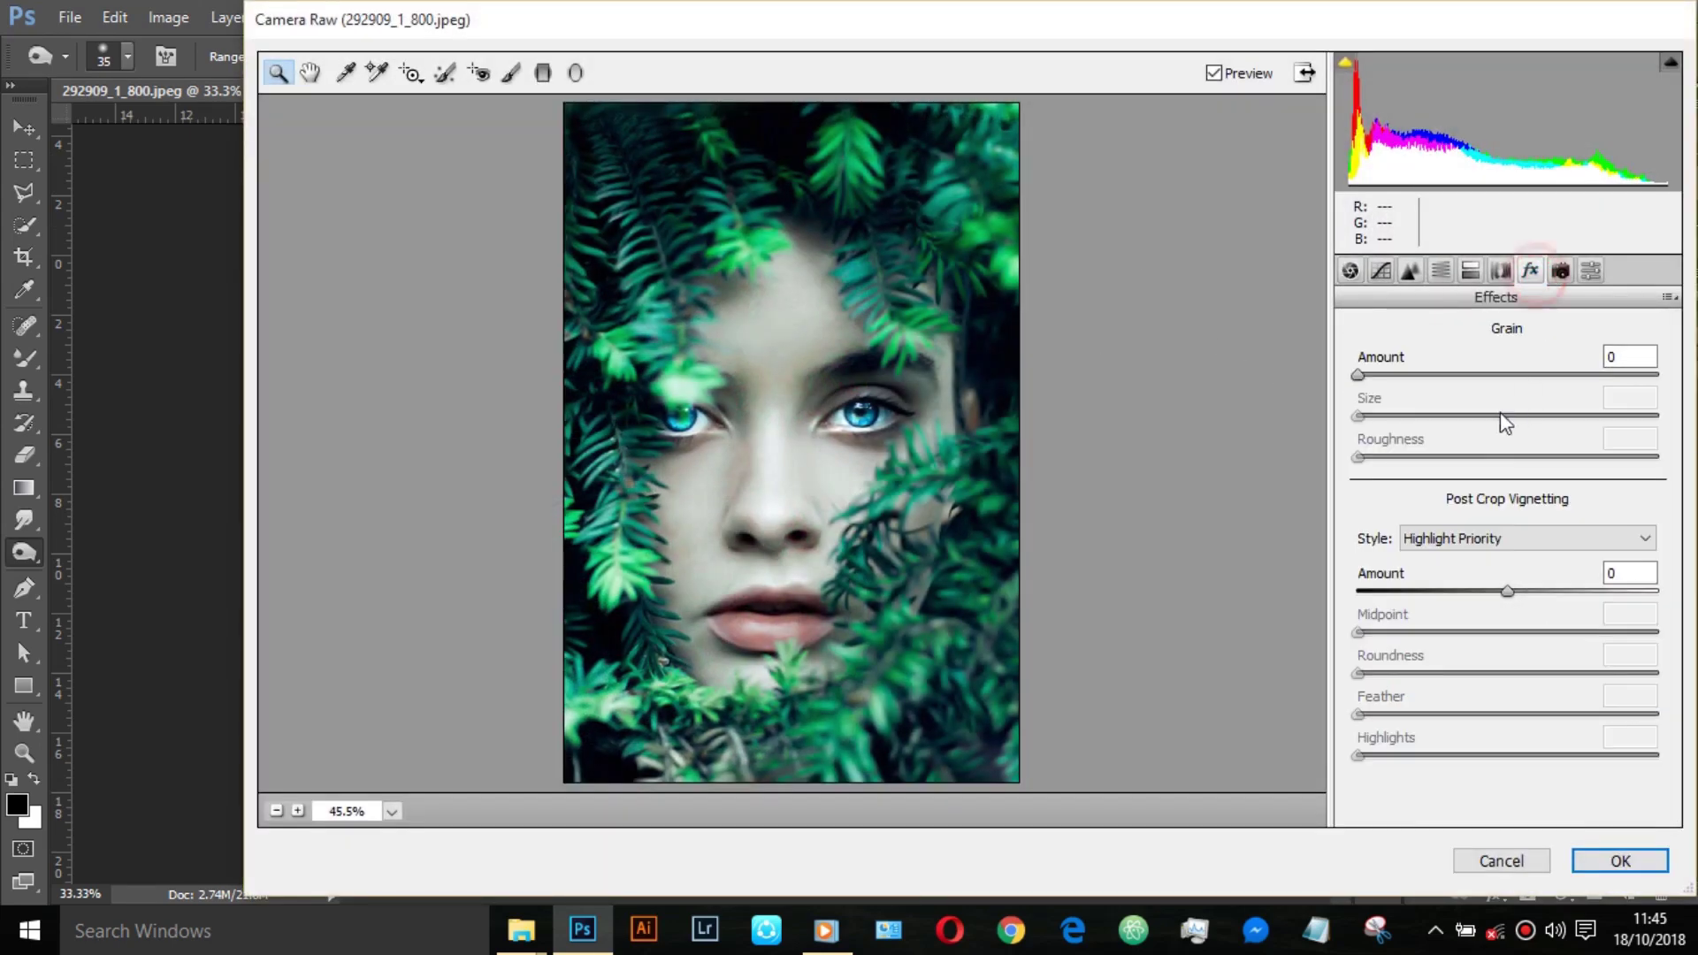
drag(1507, 591, 1450, 590)
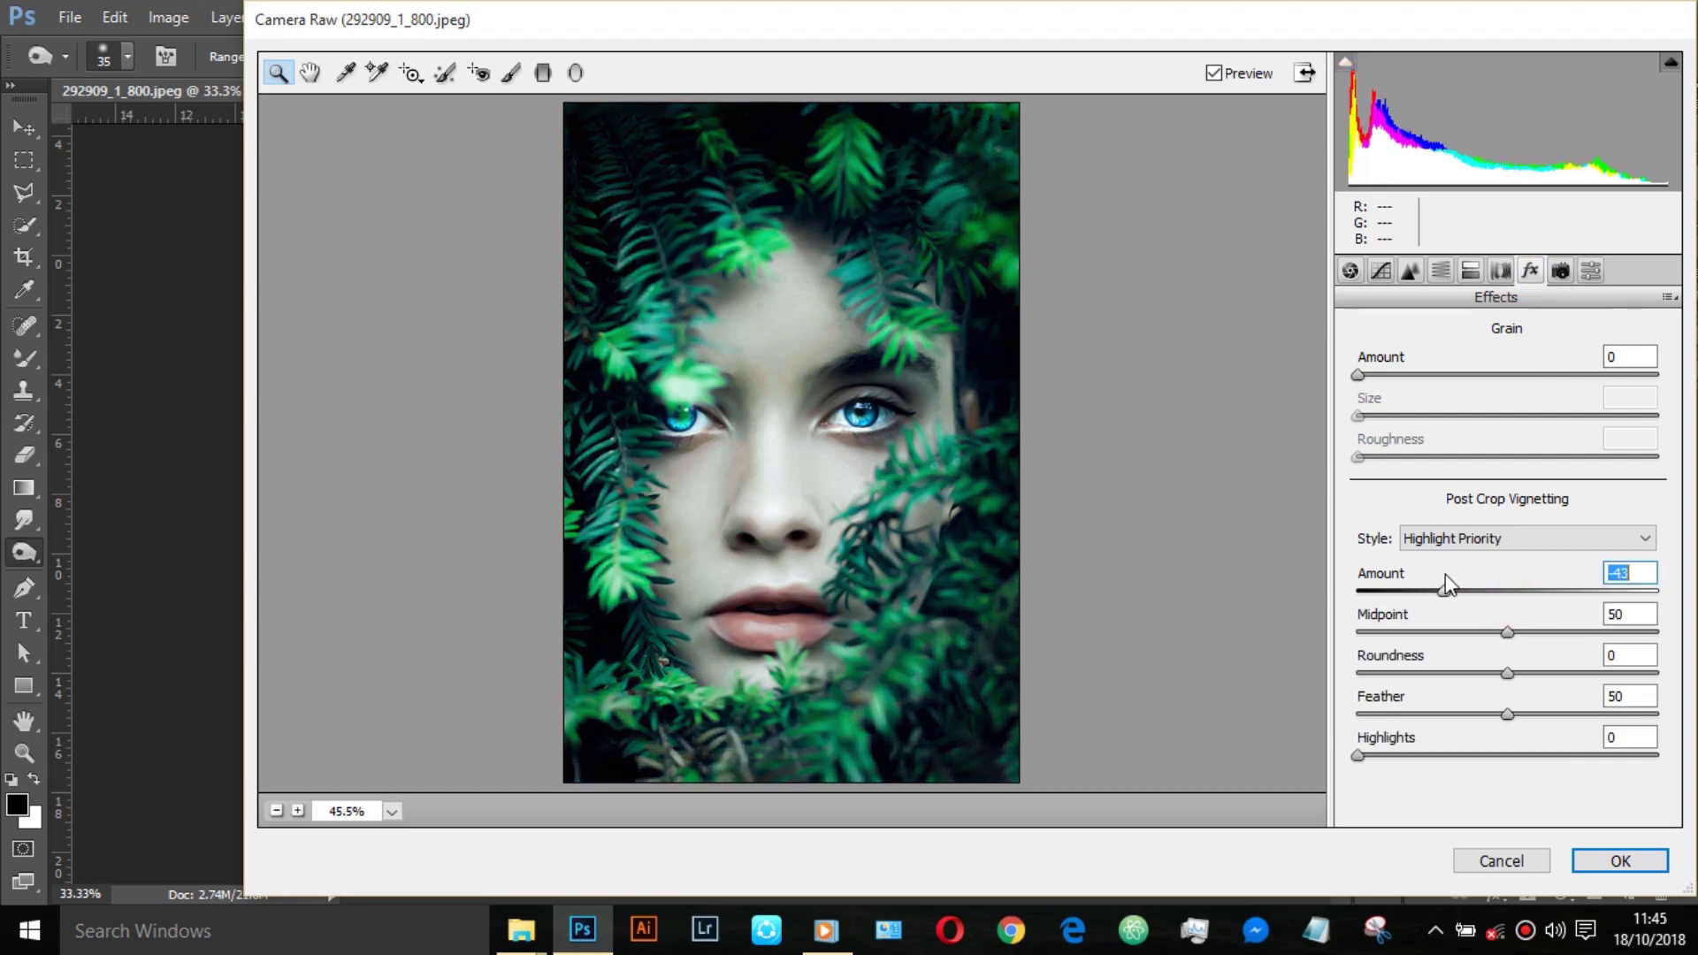
drag(1450, 587, 1439, 590)
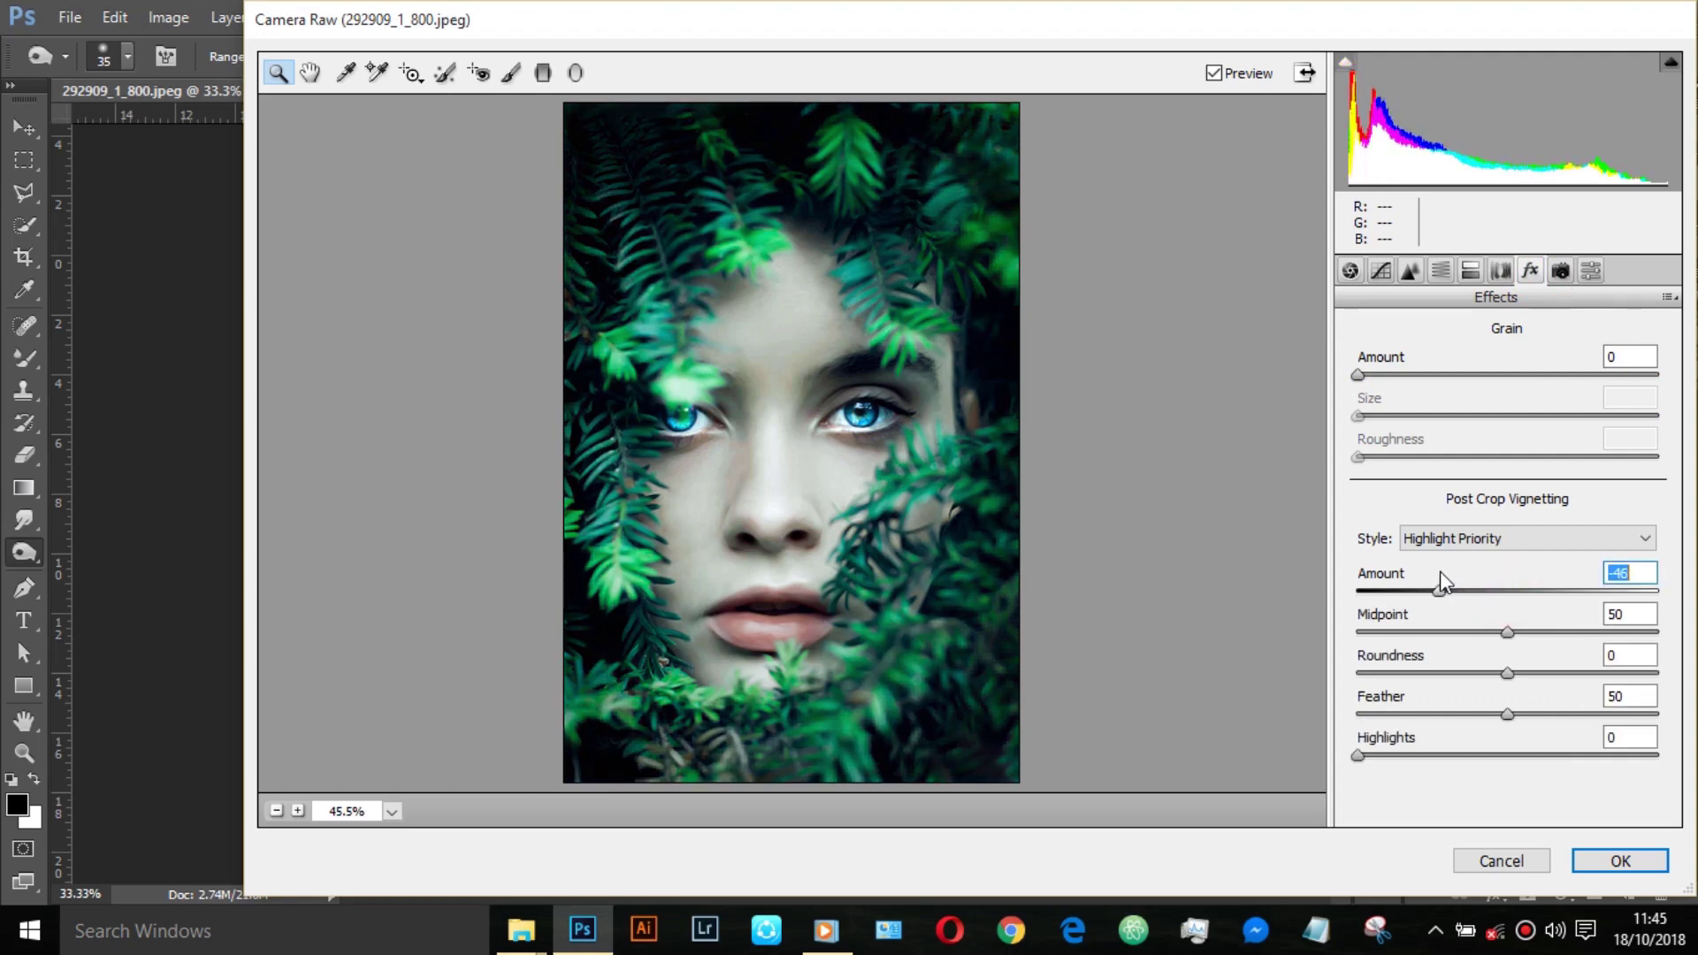
click(1625, 860)
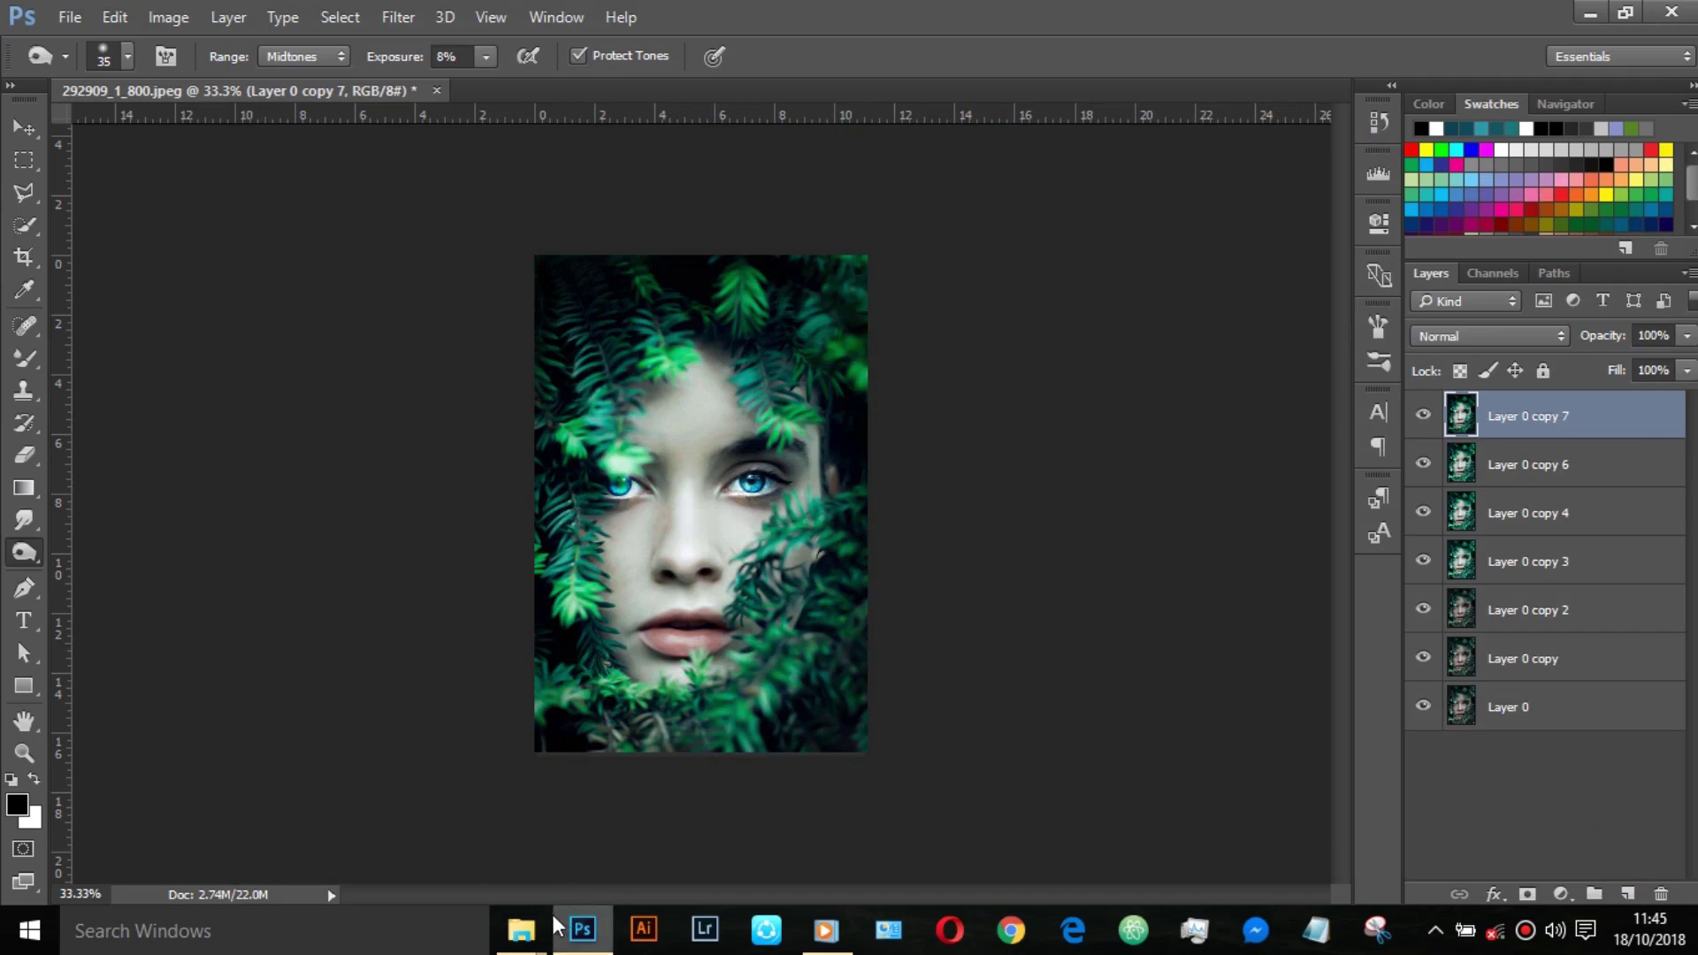
mouse_move(520, 931)
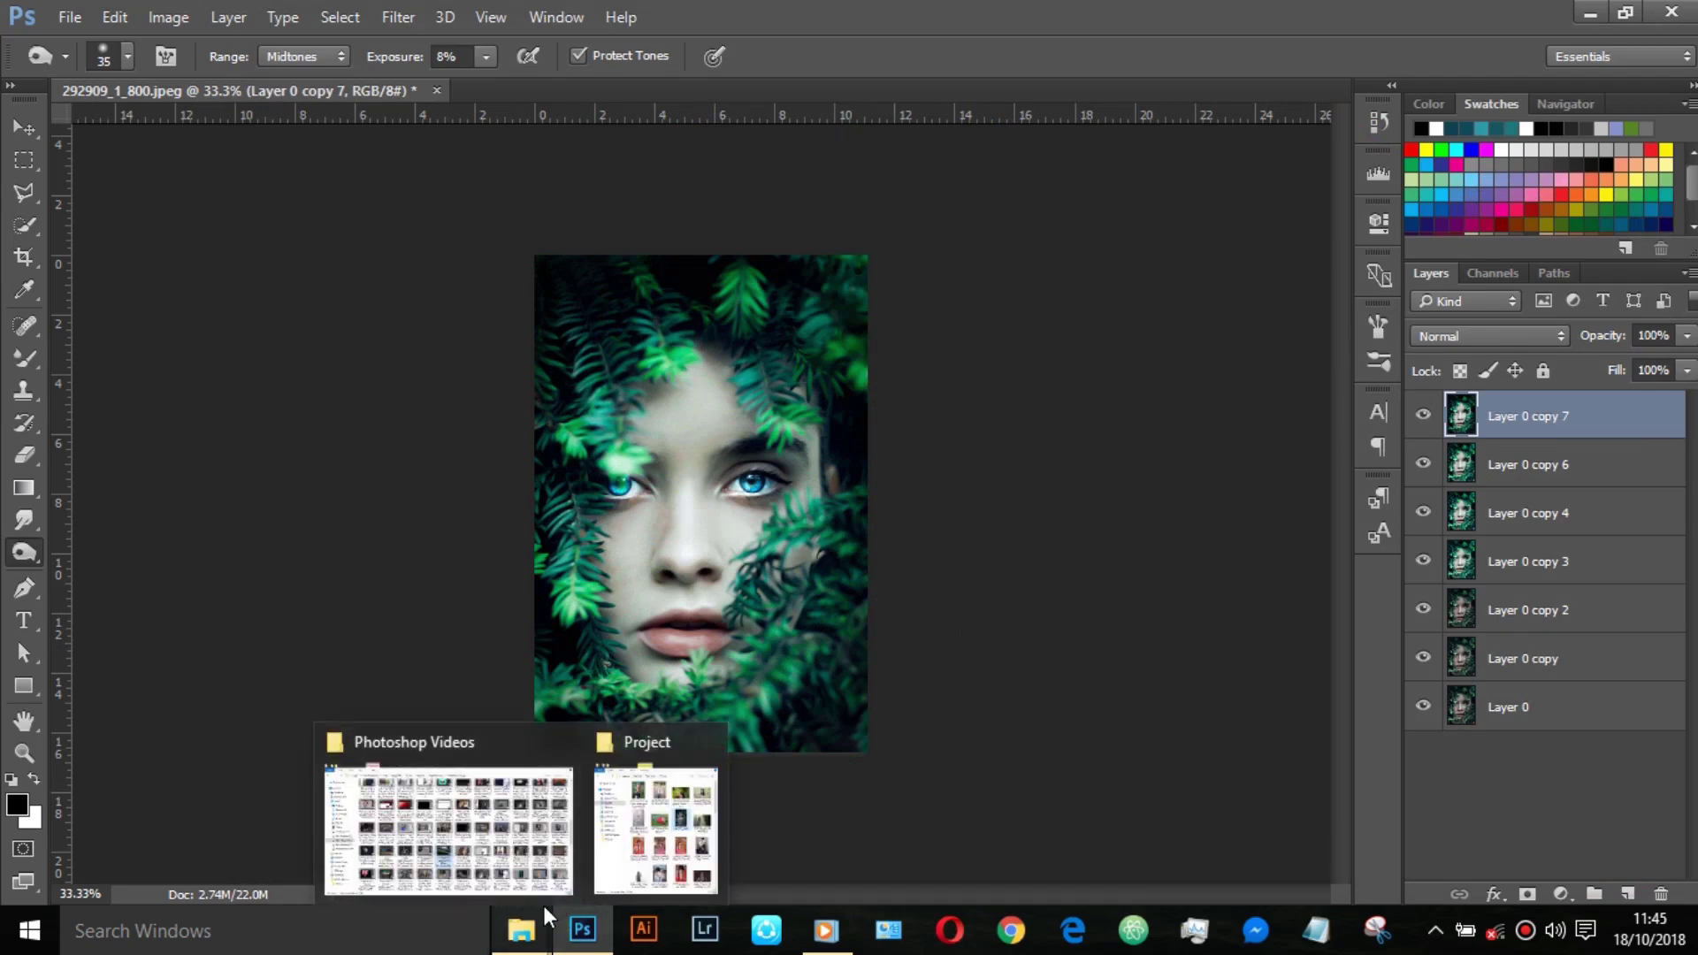
Step: Drag the gsg logo from File Explorer's Elements folder onto the Photoshop portrait
click(609, 867)
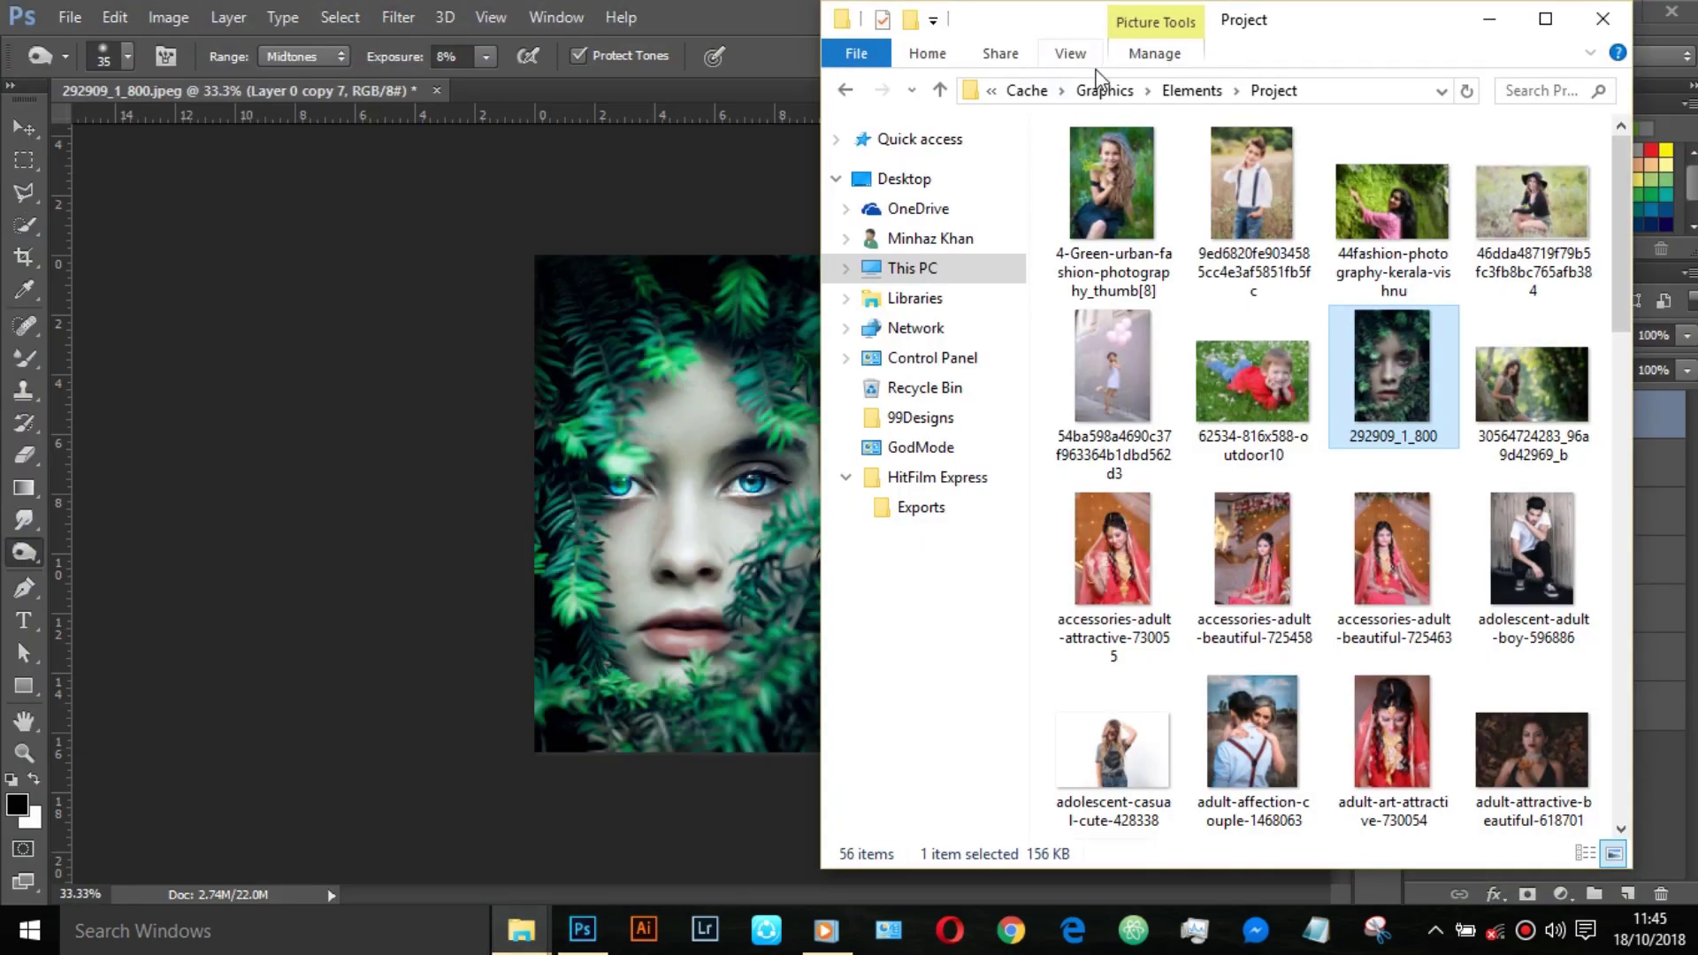
click(1198, 91)
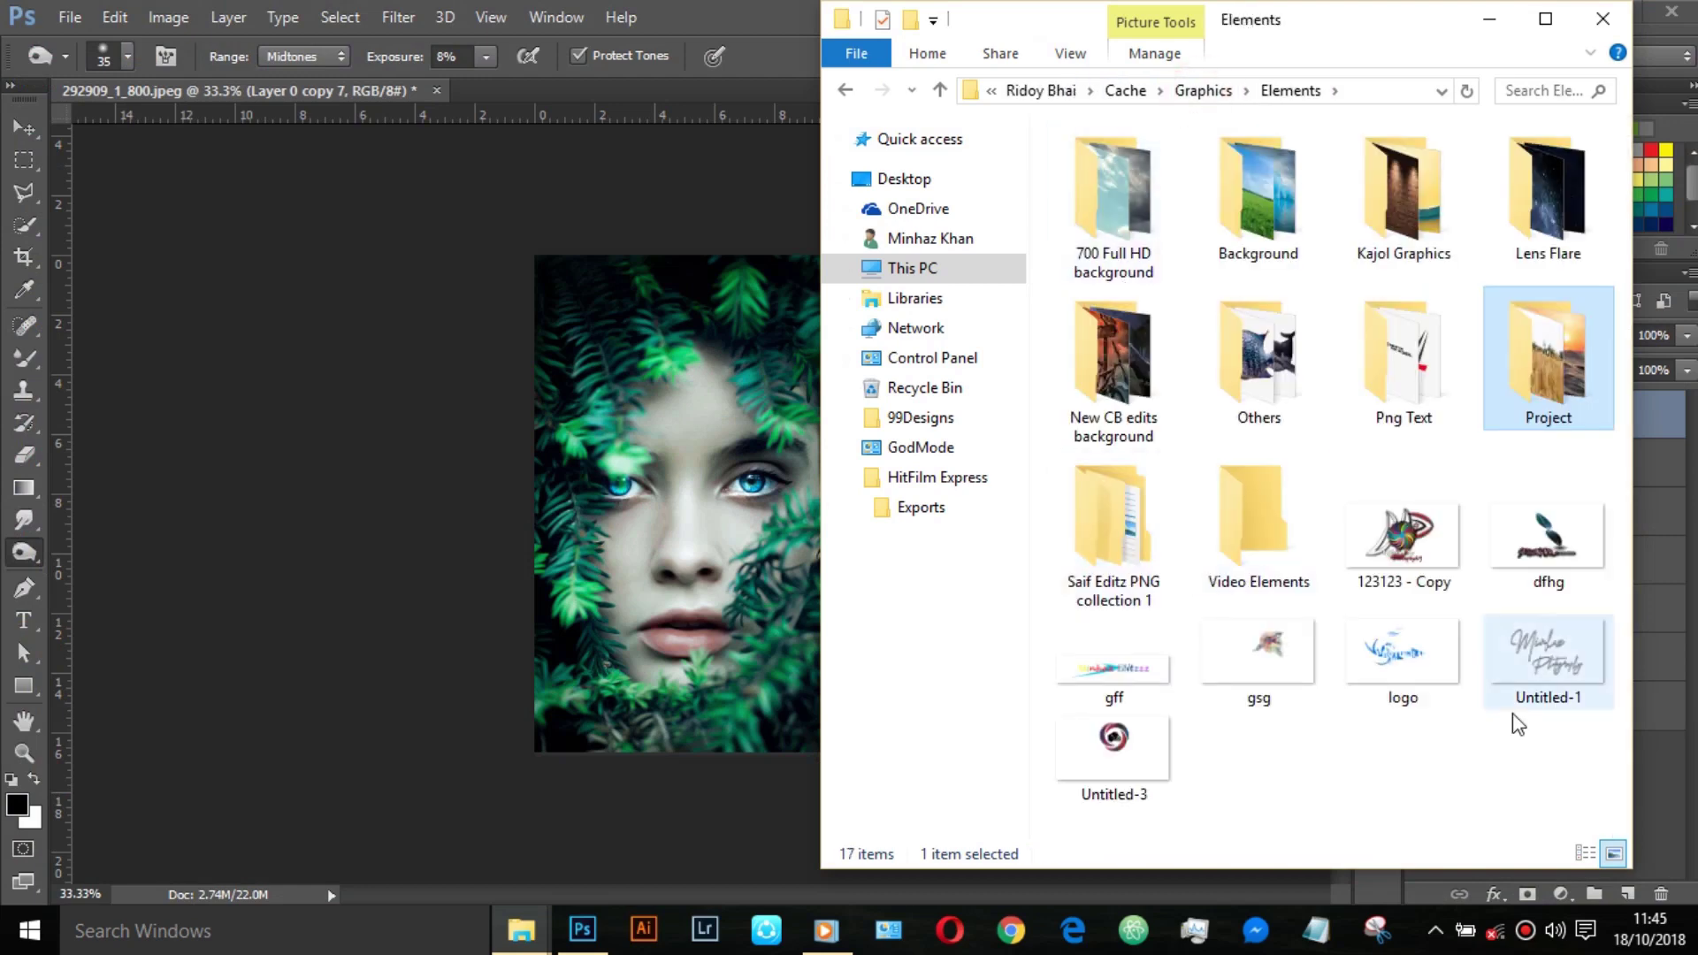
drag(1297, 670, 654, 447)
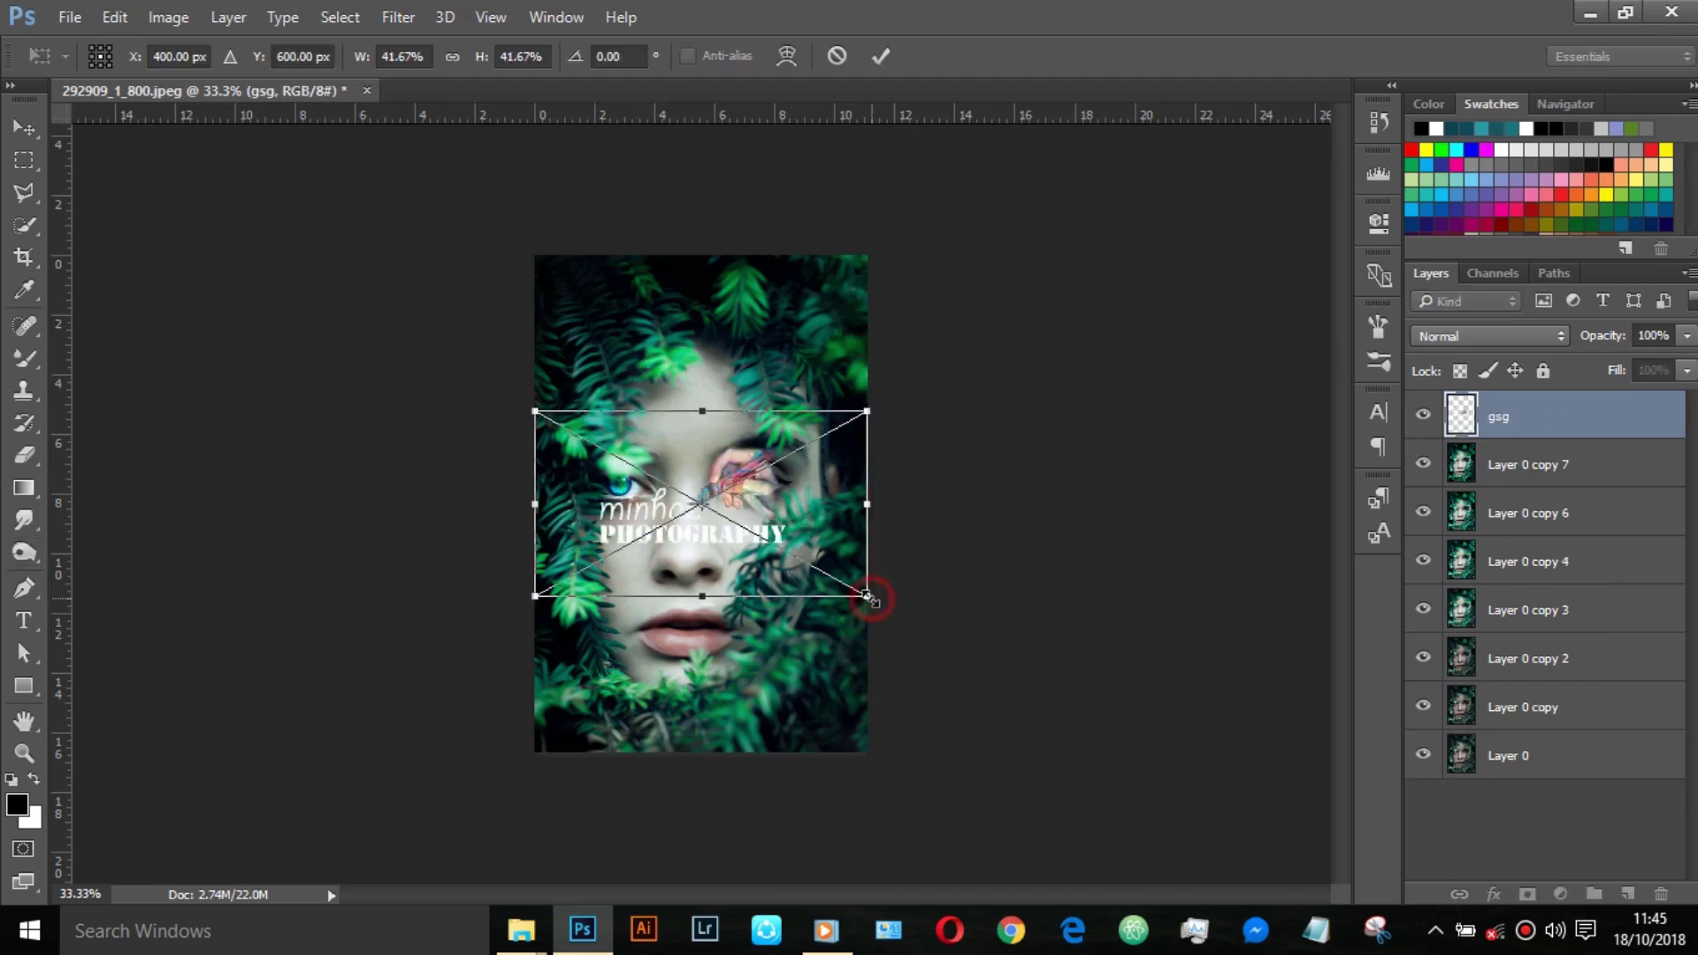
Step: Scale the gsg logo down to watermark size, place it top-left, and commit the transform
mouse_move(867, 595)
mouse_down()
mouse_move(751, 528)
mouse_move(617, 293)
mouse_up()
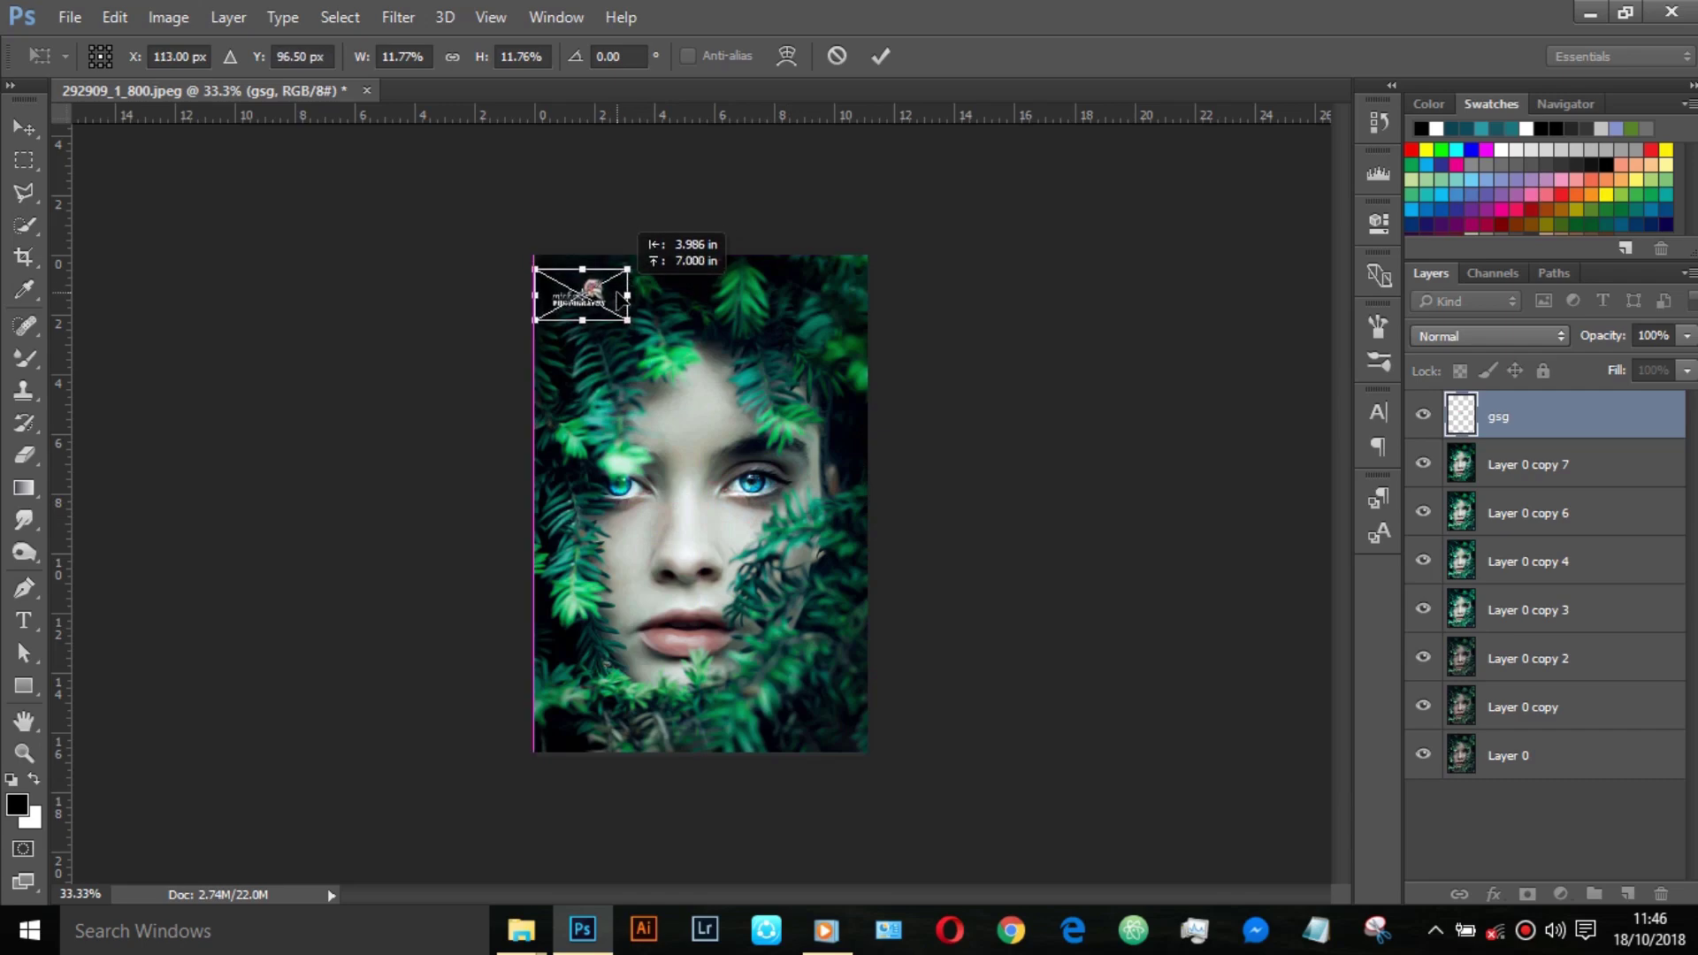
key(ctrl+plus)
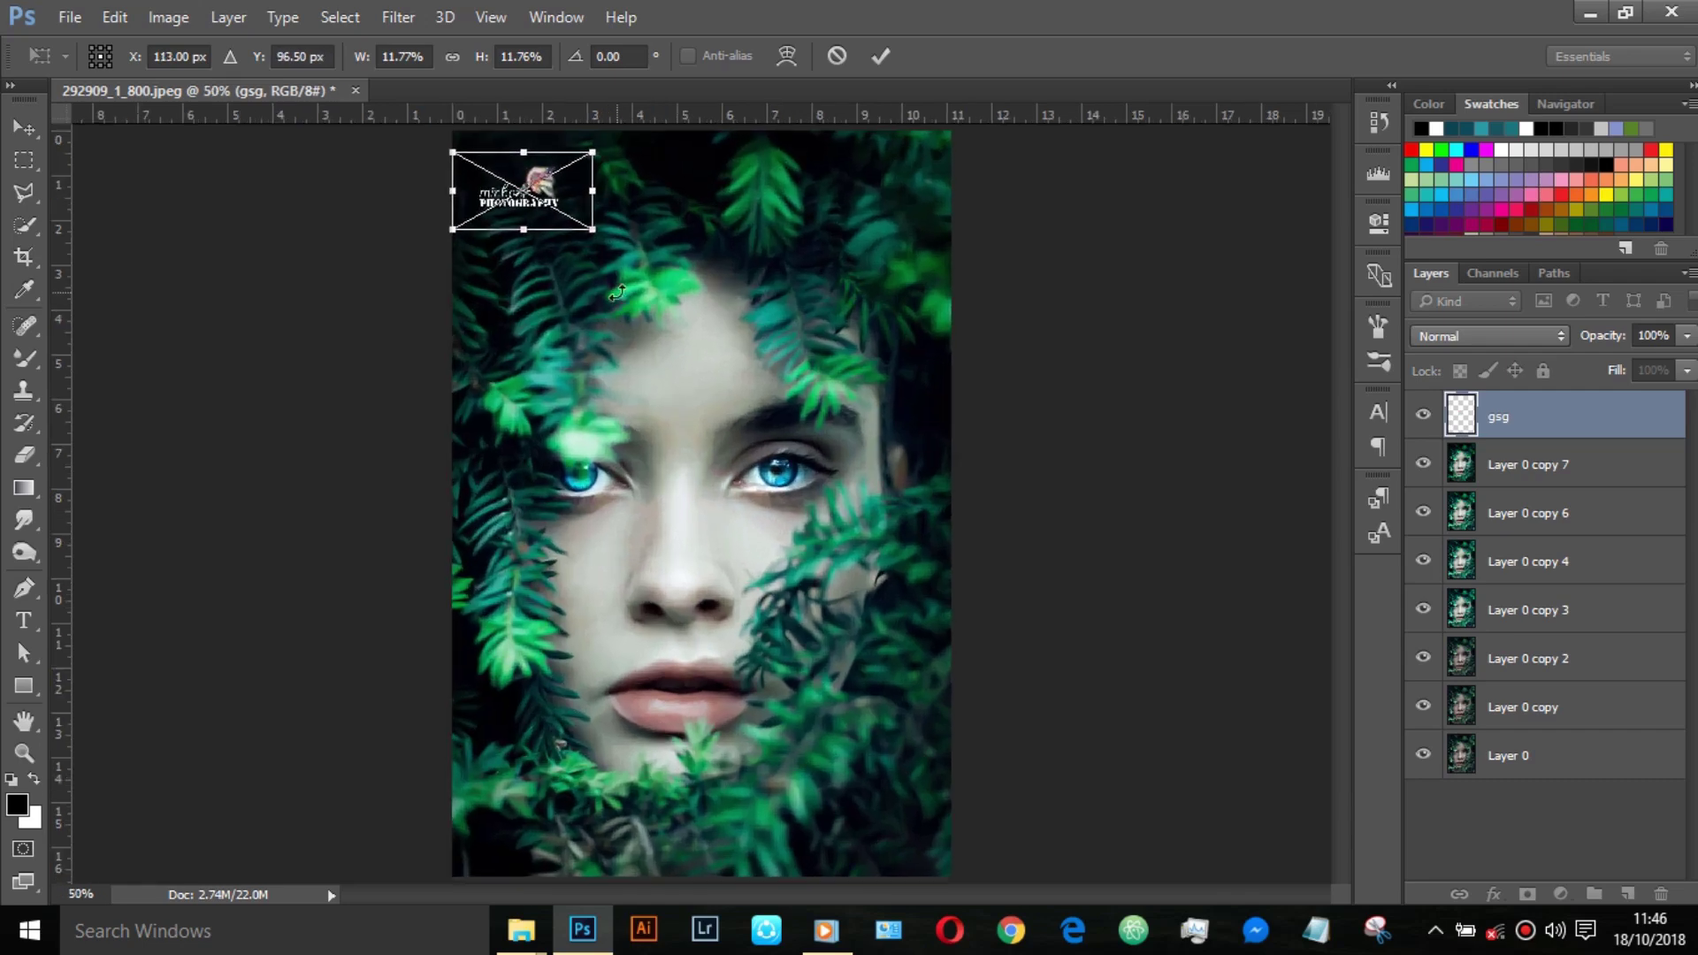
drag(573, 204, 570, 193)
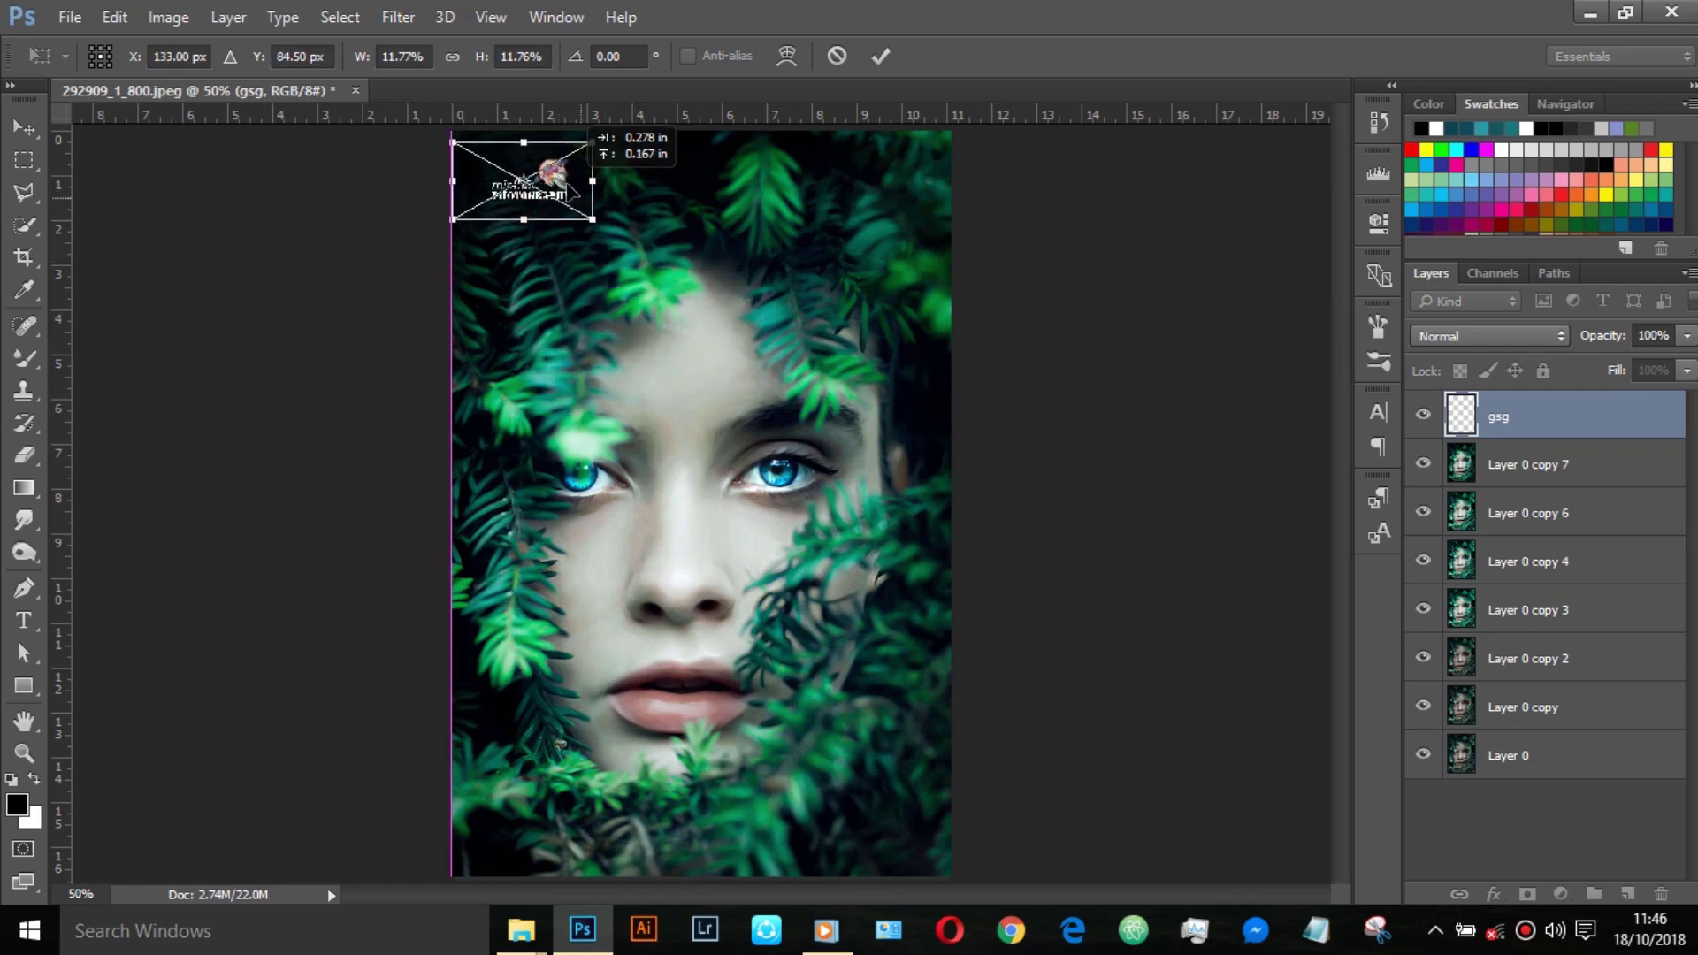
click(882, 57)
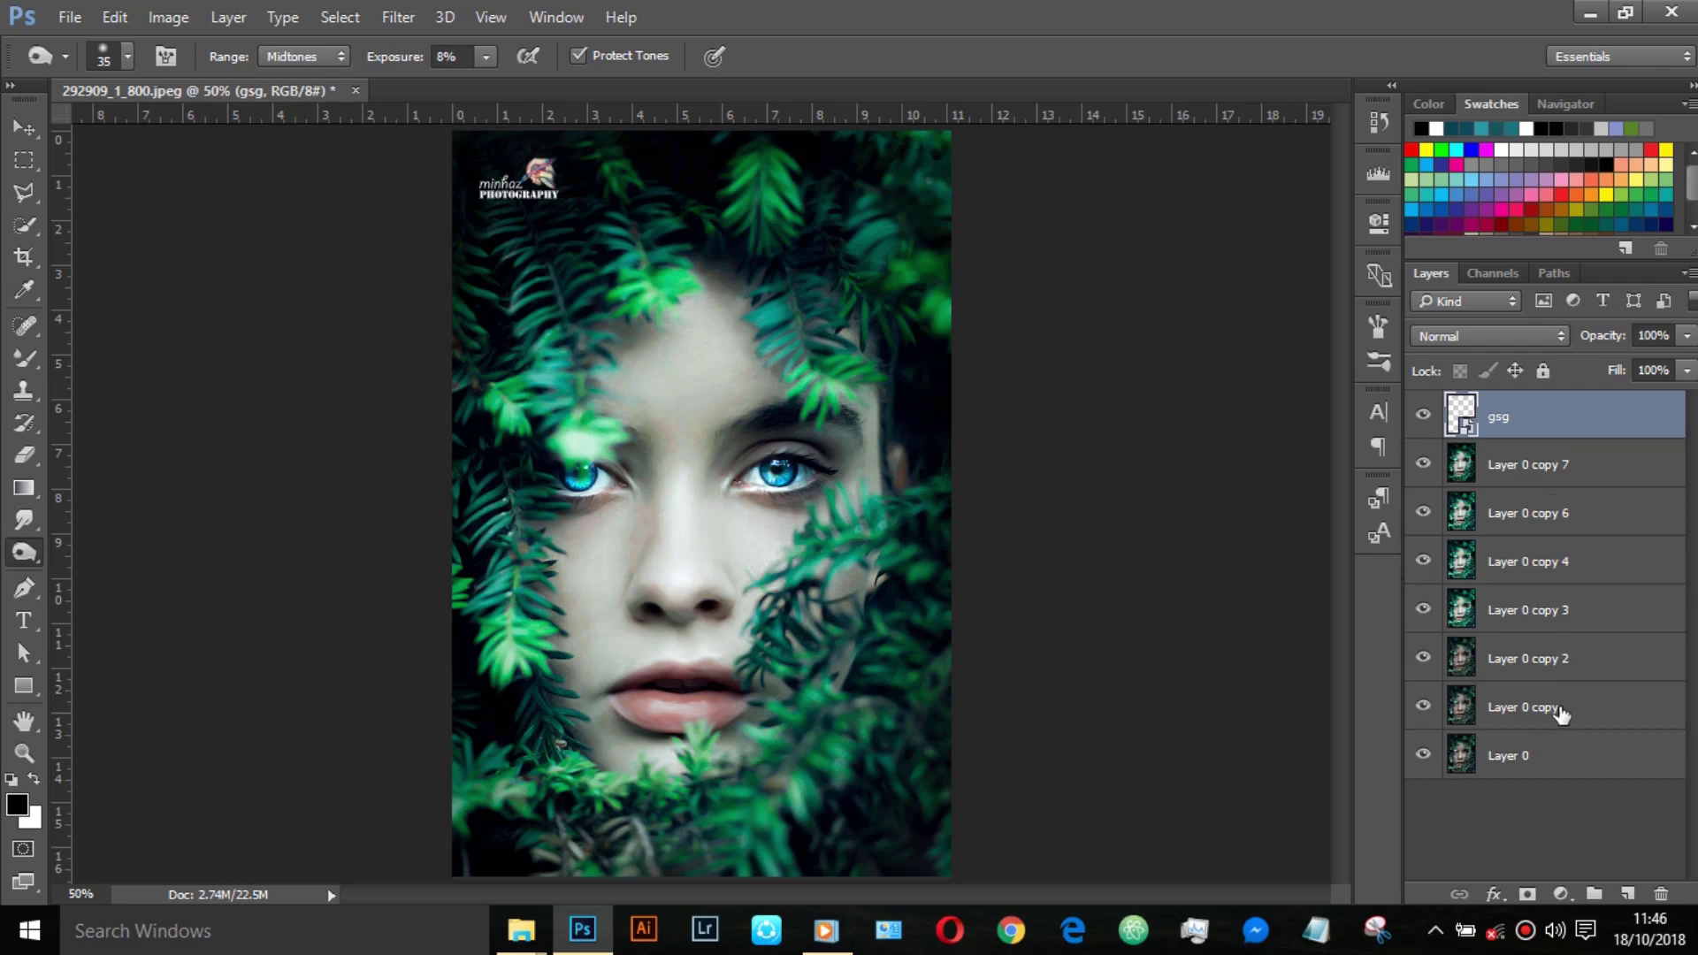
Step: Group the gsg logo and all Layer 0 copies into Group 1, then toggle its visibility to compare
shift+click(1603, 710)
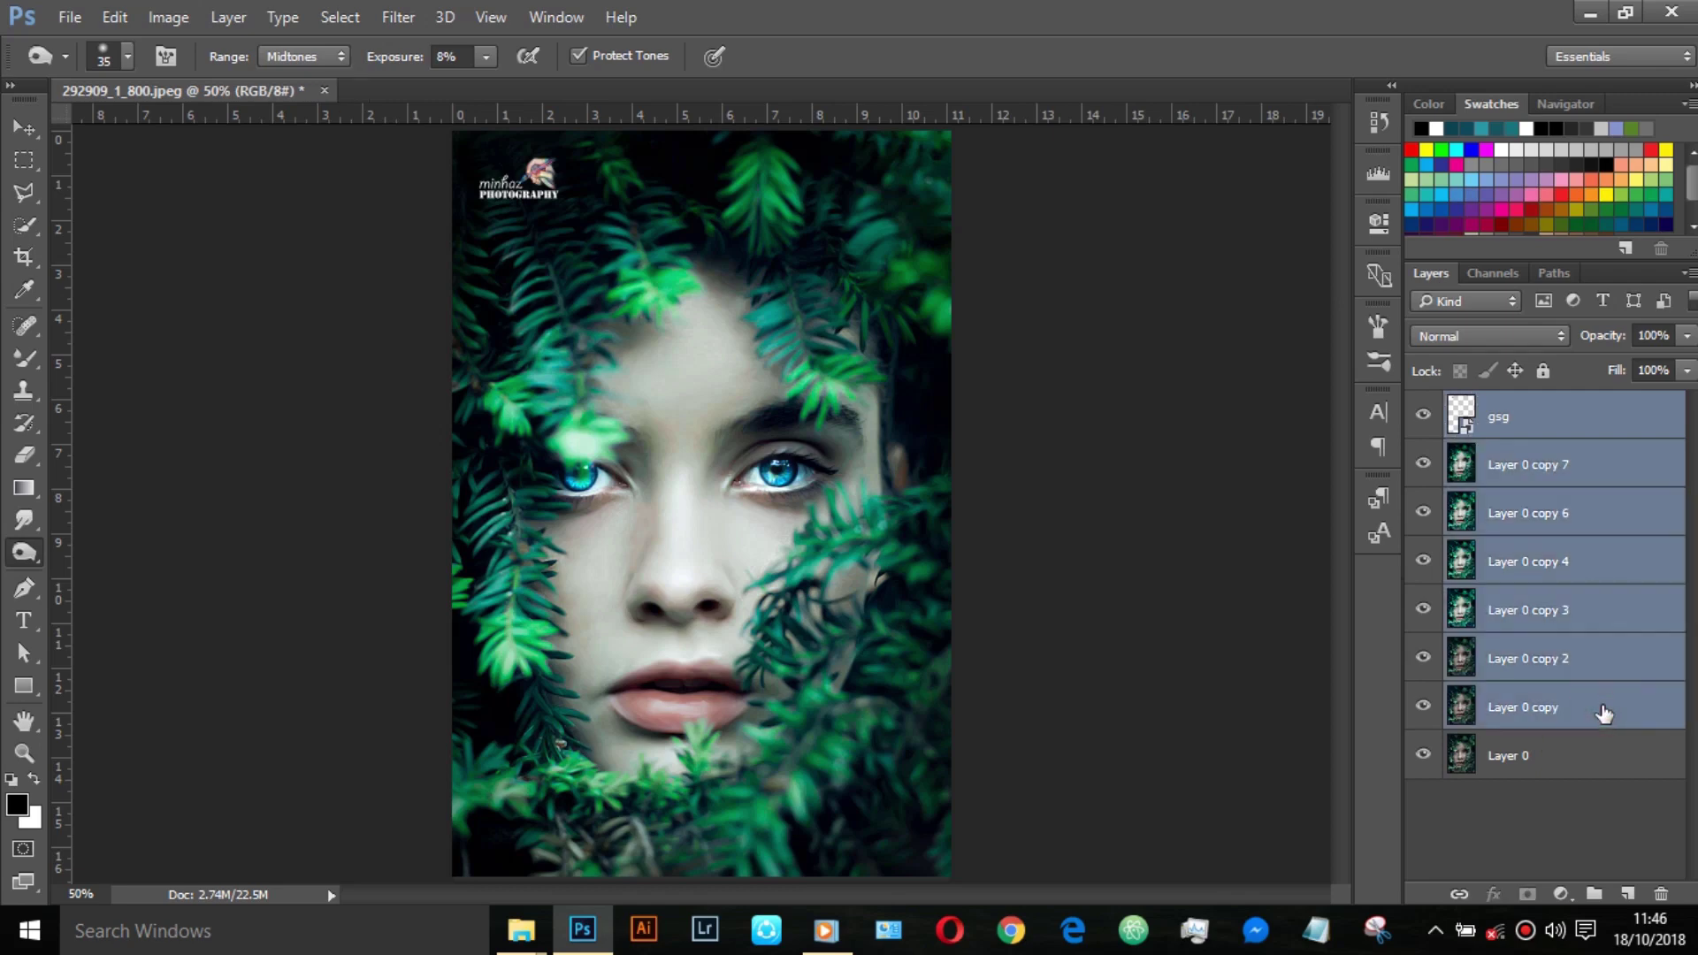
right_click(1603, 712)
click(1602, 705)
drag(1603, 712, 1596, 895)
click(1423, 407)
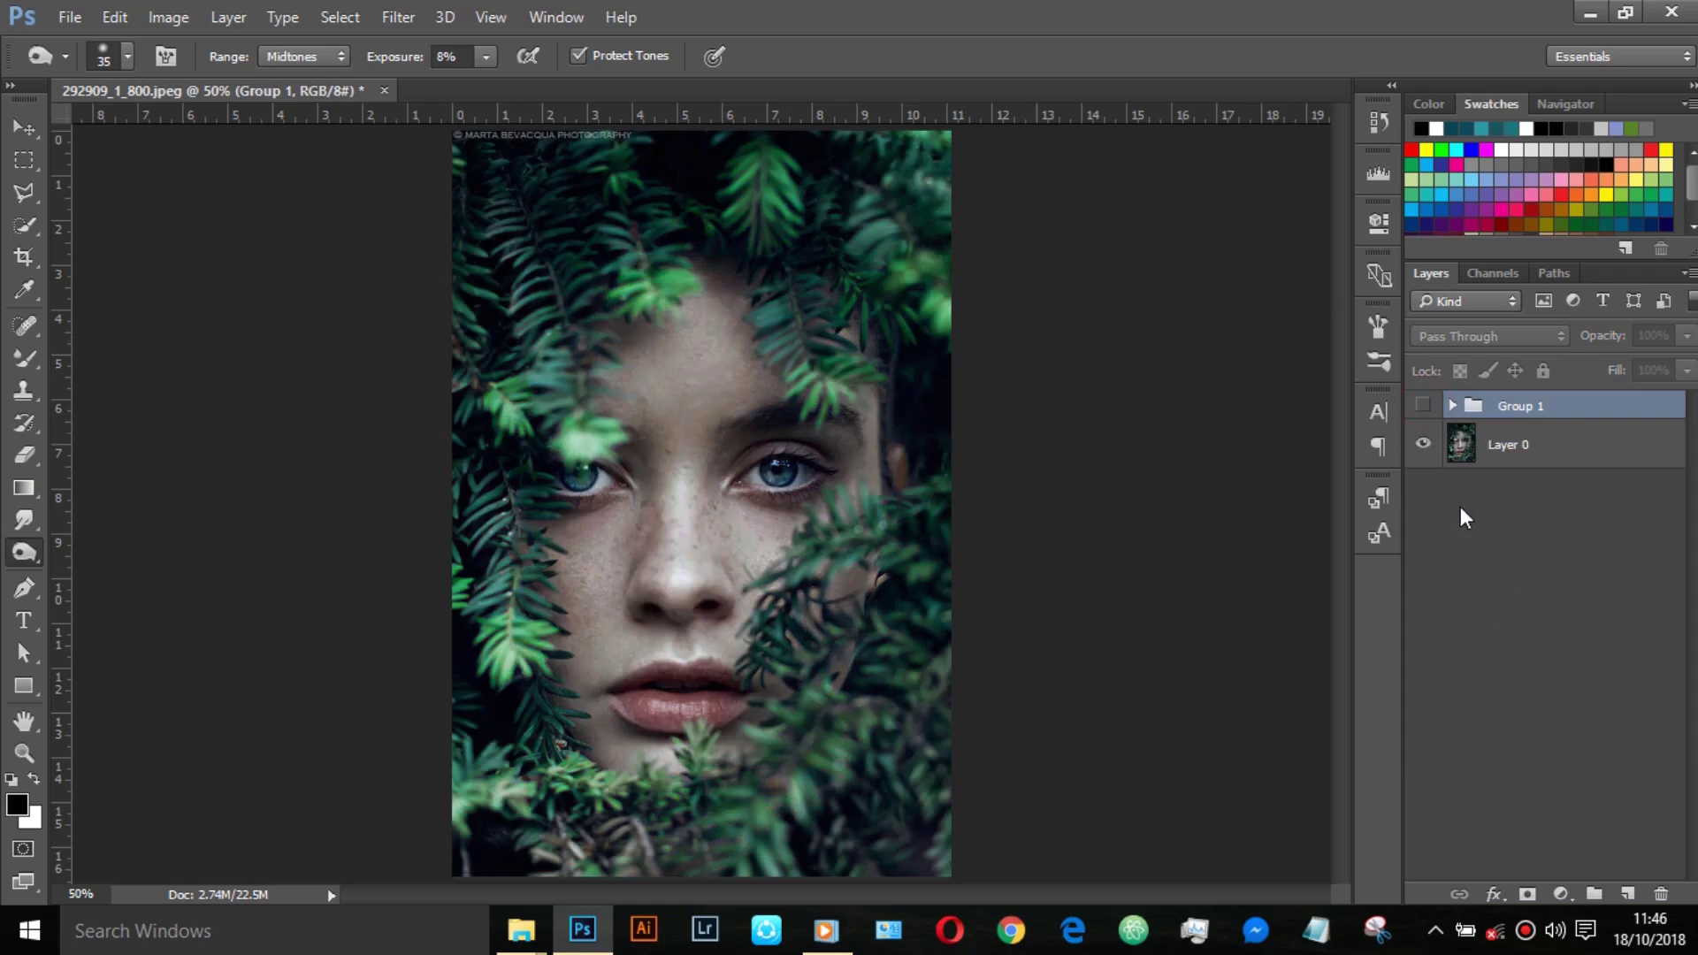
click(1423, 406)
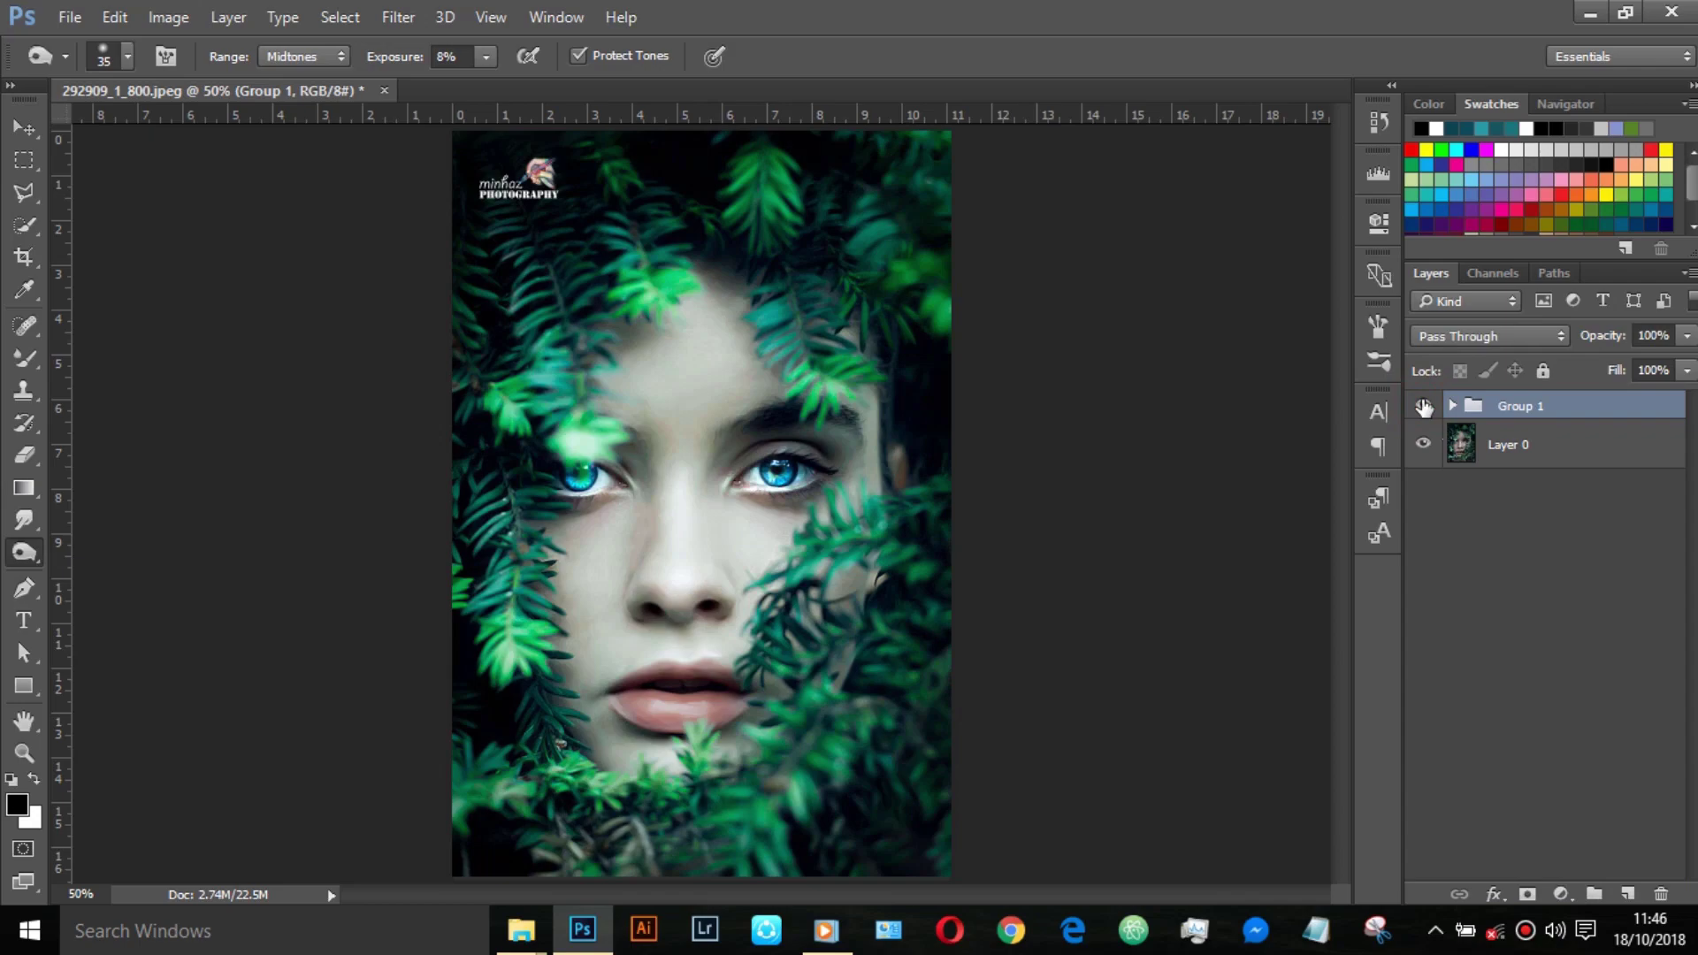